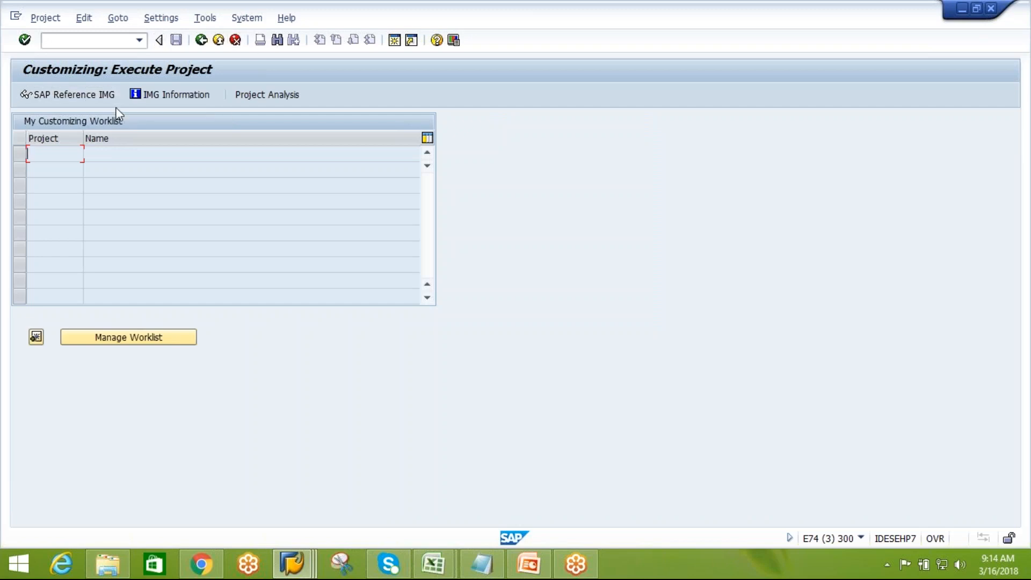
Open the SAP Reference IMG and expand Extended Warehouse Management down to Master Data's Packaging Specification node
{"action": "left_click", "coordinate": [115, 97]}
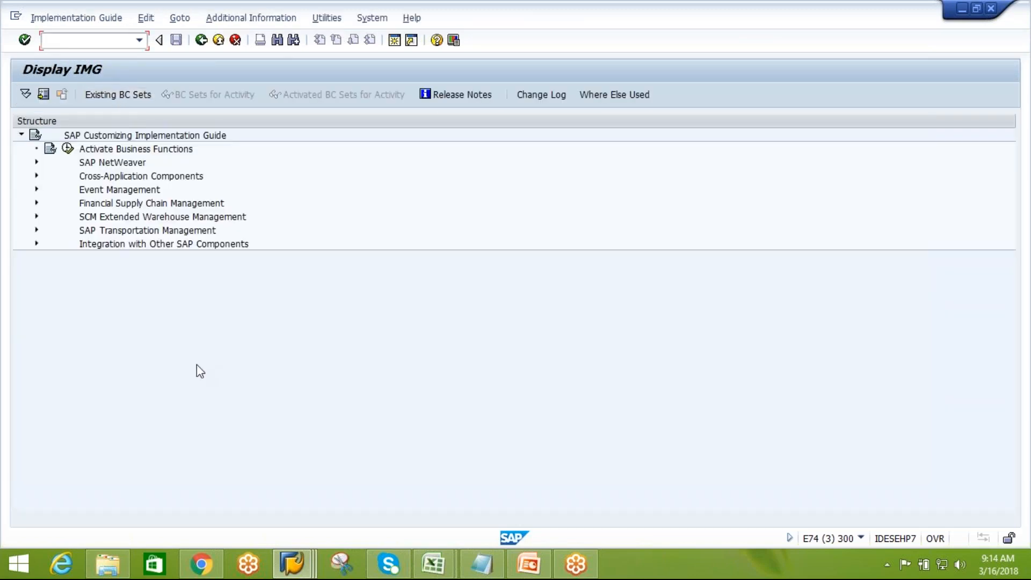
{"action": "left_click", "coordinate": [37, 216]}
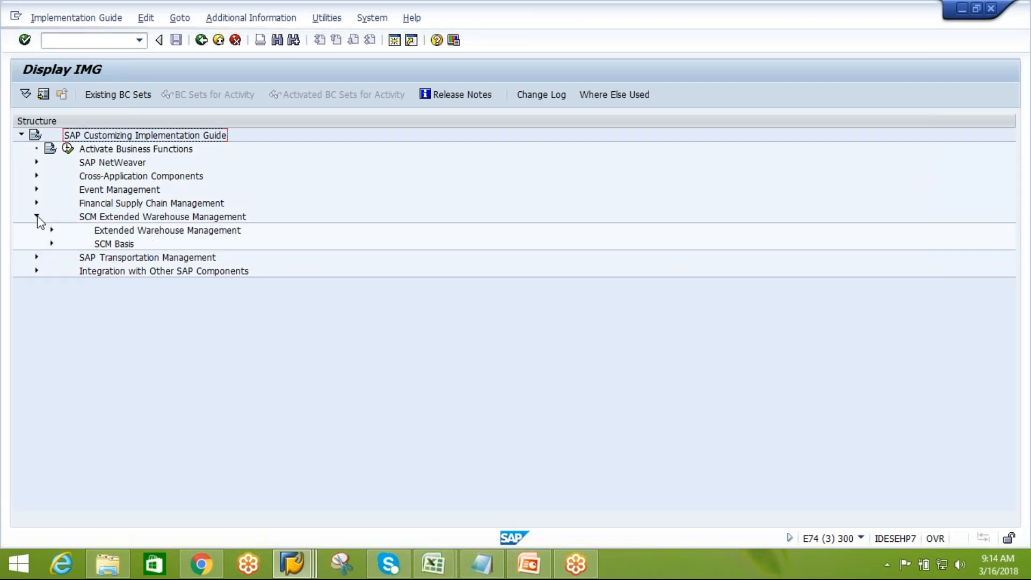
{"action": "left_click", "coordinate": [52, 230]}
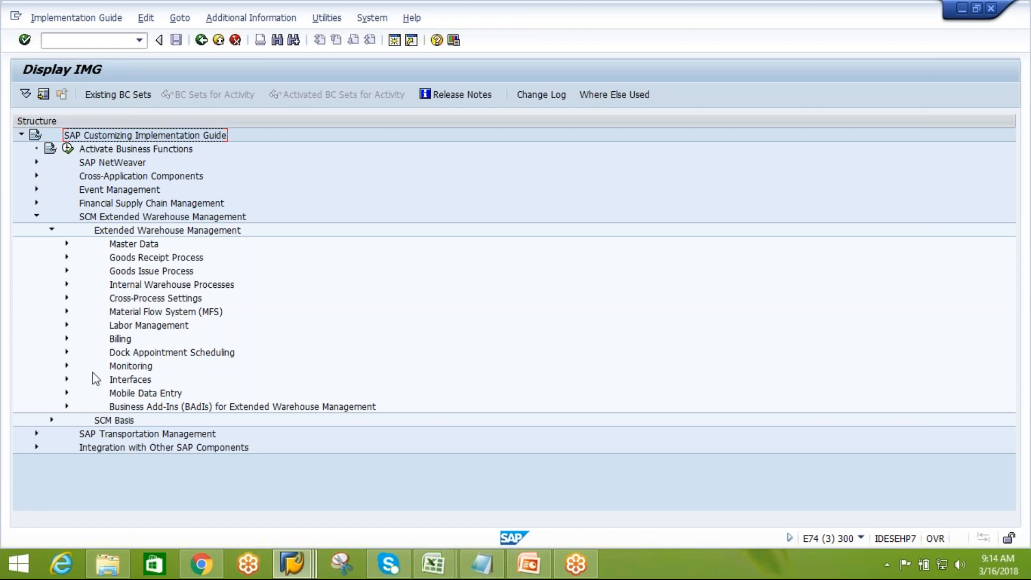
{"action": "left_click", "coordinate": [67, 246]}
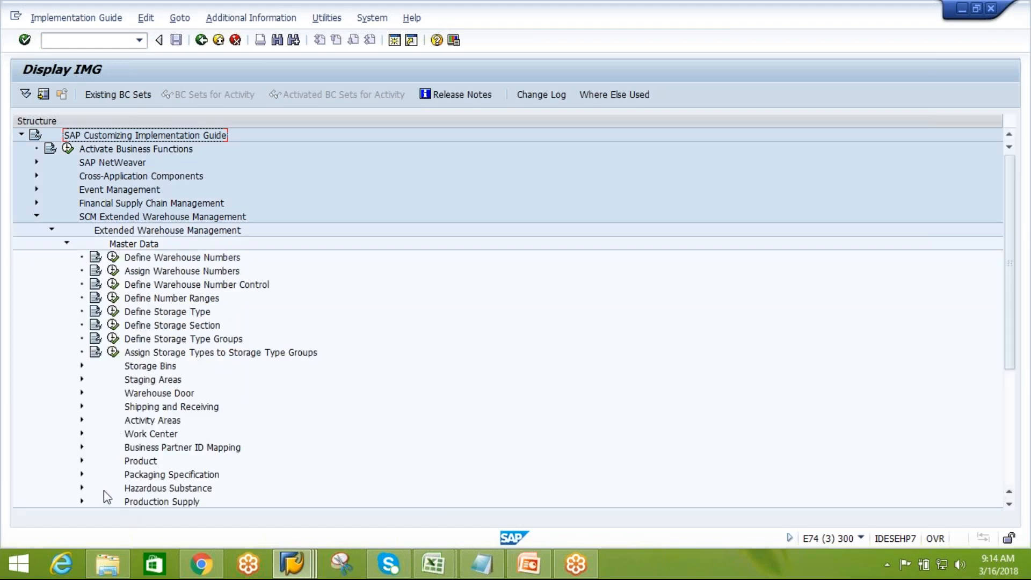
{"action": "left_click", "coordinate": [82, 474]}
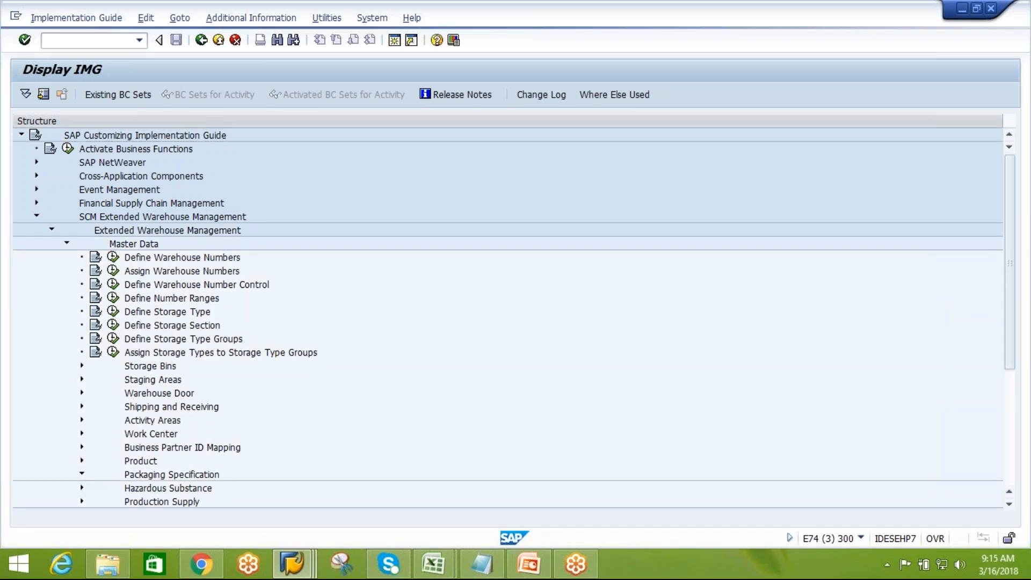
Open Define Number Range for Packaging Specification and display its number range intervals
{"action": "left_click", "coordinate": [271, 421]}
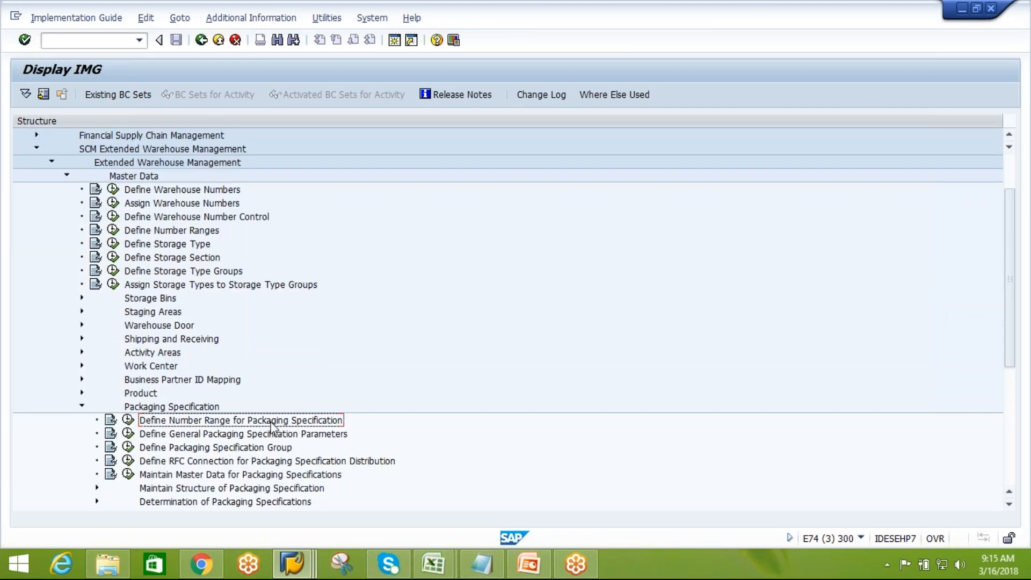
{"action": "double_click", "coordinate": [153, 422]}
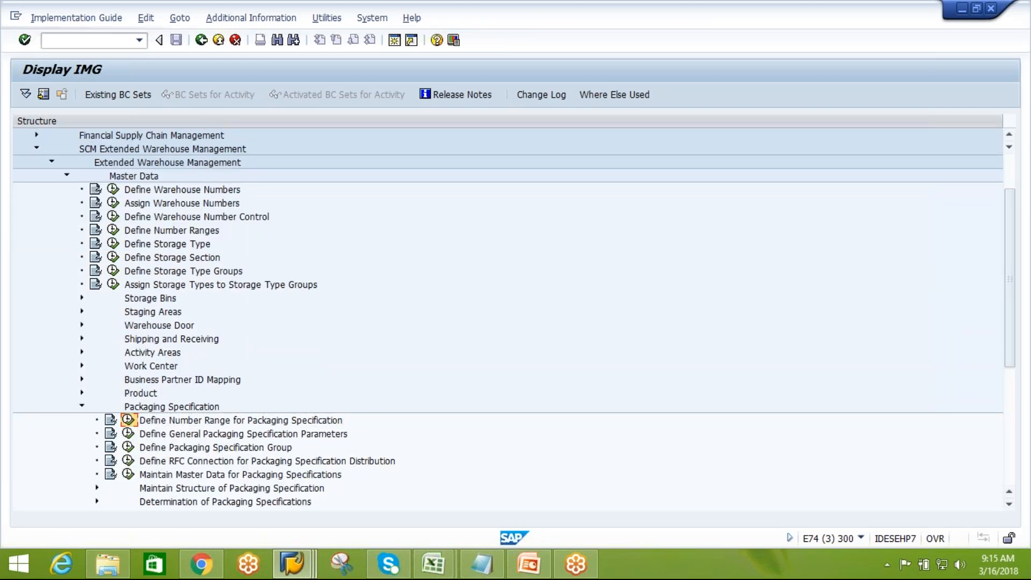
{"action": "left_click", "coordinate": [102, 161]}
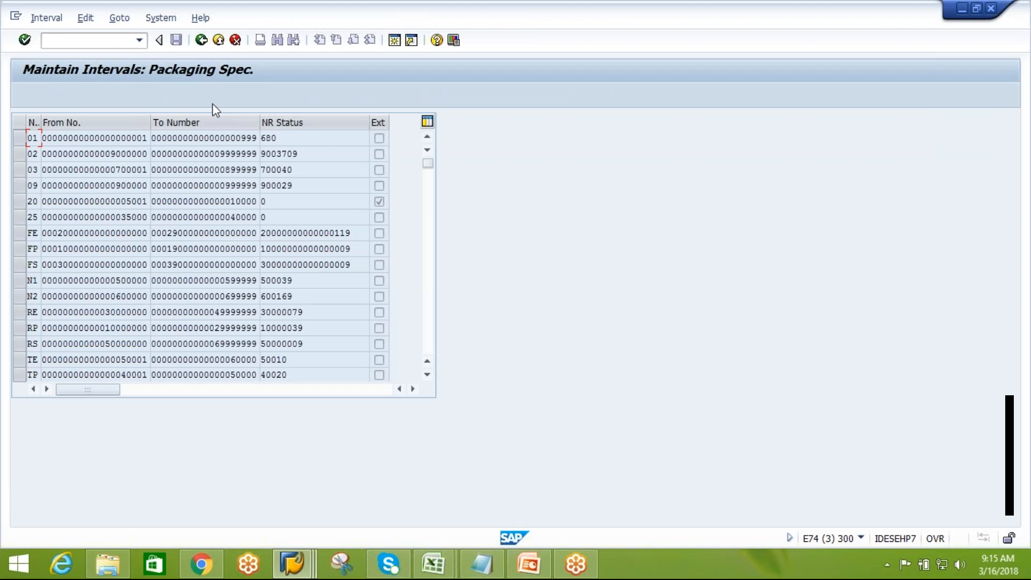
Return to the IMG and review the global attributes in Define General Packaging Specification Parameters
{"action": "left_click", "coordinate": [203, 46]}
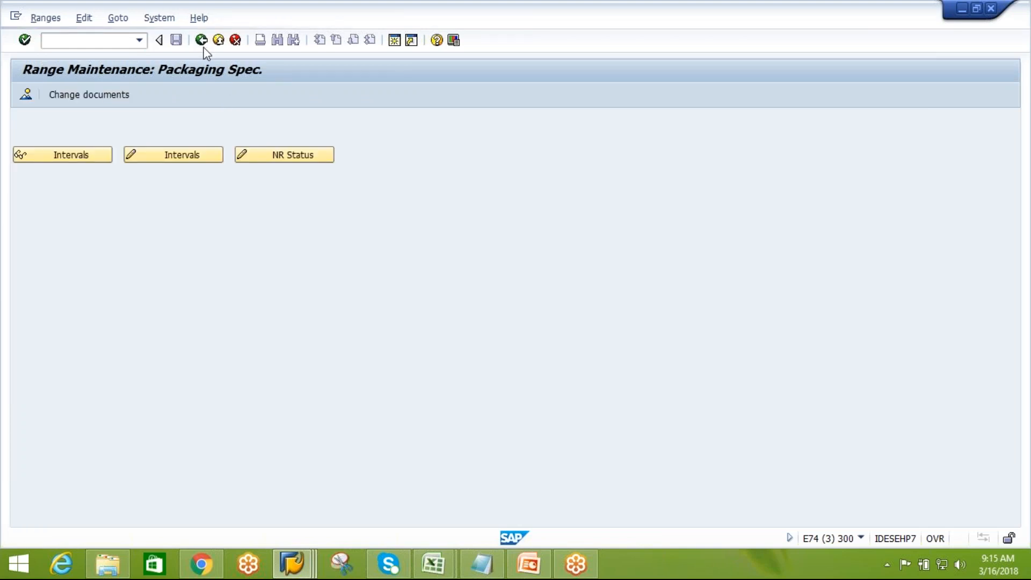
{"action": "left_click", "coordinate": [203, 46]}
{"action": "left_click", "coordinate": [237, 437]}
{"action": "left_click", "coordinate": [127, 434]}
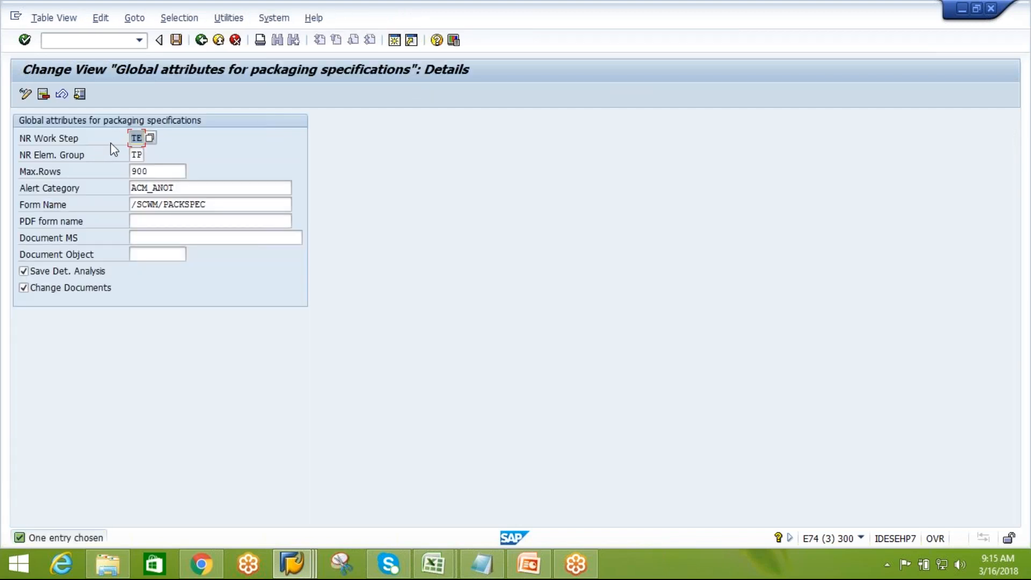
{"action": "left_click", "coordinate": [136, 154]}
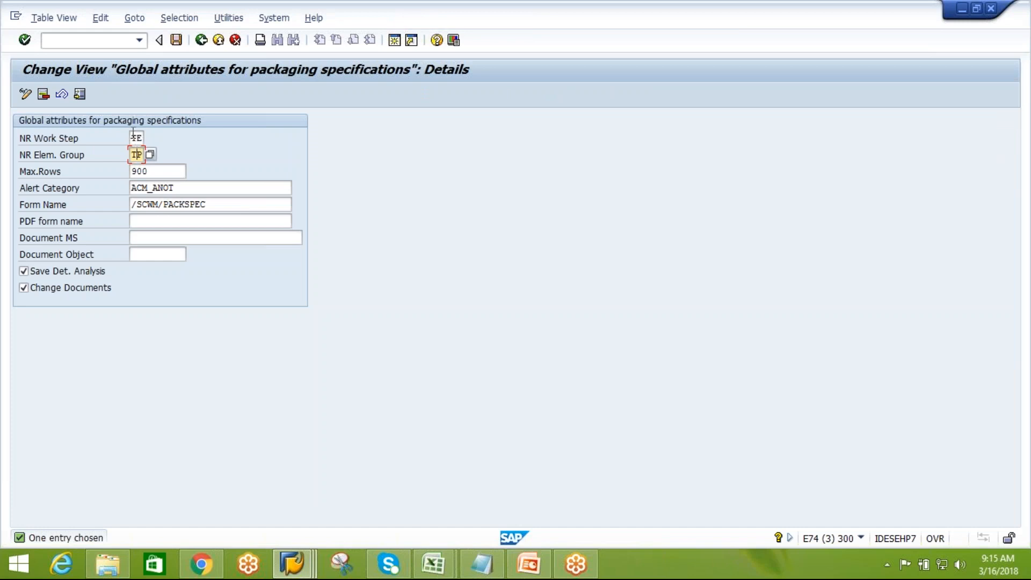
{"action": "left_click", "coordinate": [201, 40]}
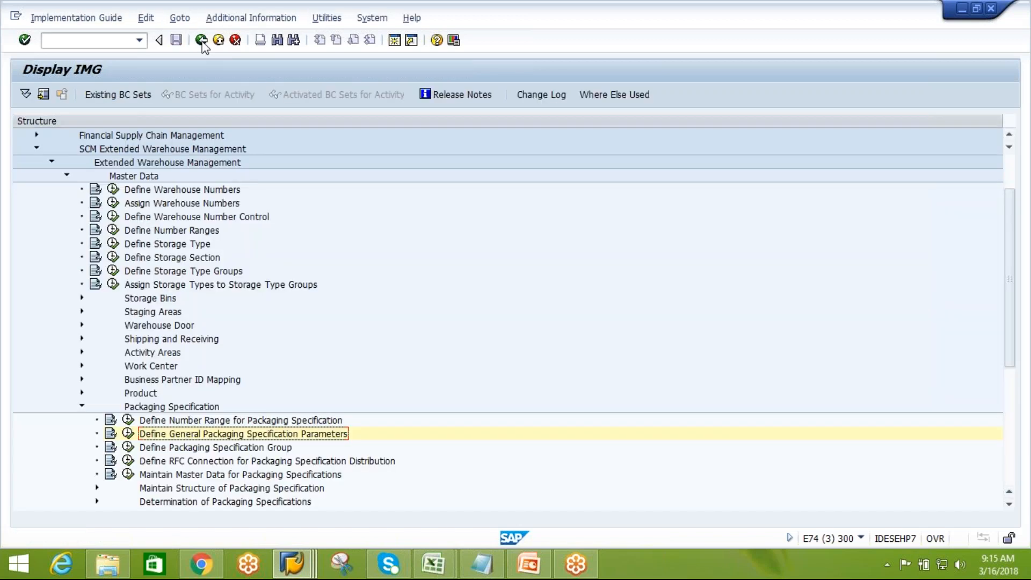
Open Define Packaging Specification Group and position the list on group AIPL to review its level set
{"action": "left_click", "coordinate": [214, 448]}
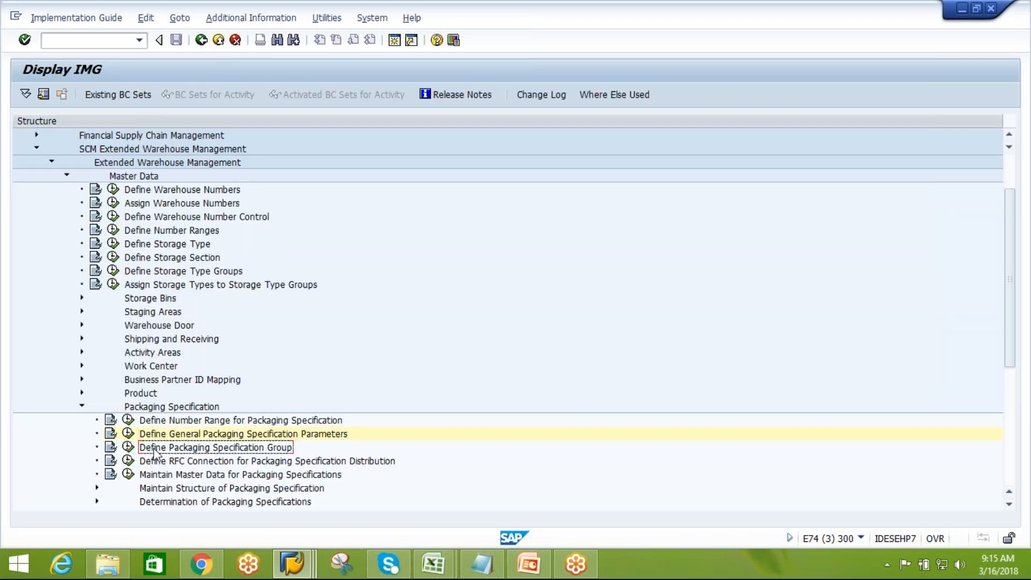
{"action": "left_click", "coordinate": [128, 447]}
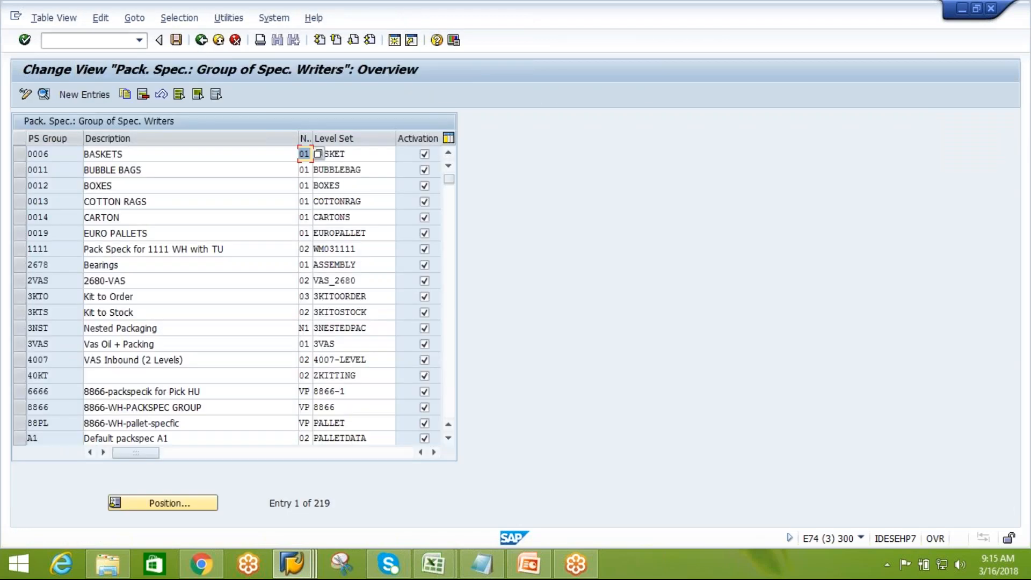
{"action": "left_click", "coordinate": [182, 508]}
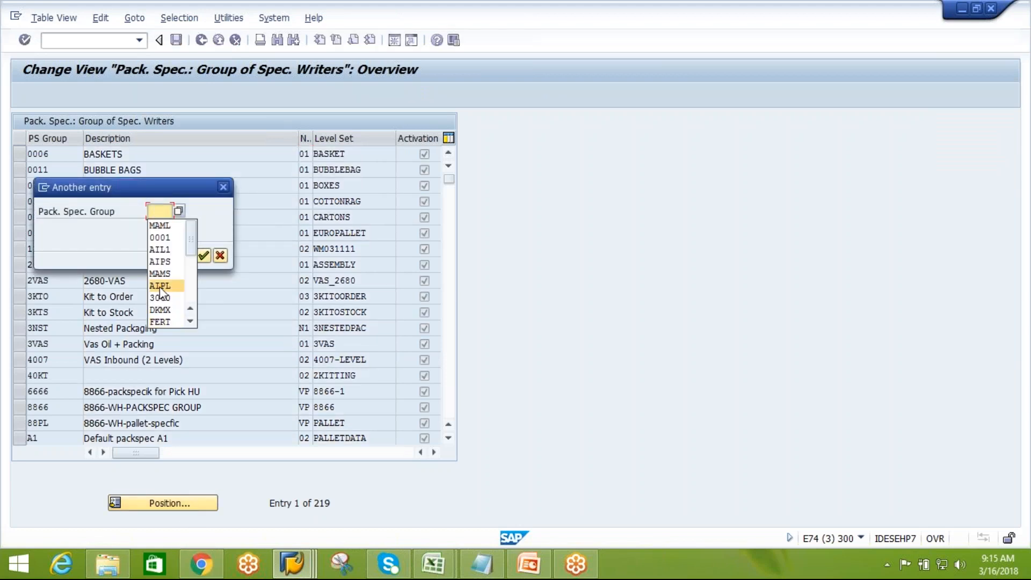
{"action": "left_click", "coordinate": [160, 286]}
{"action": "left_click", "coordinate": [204, 256]}
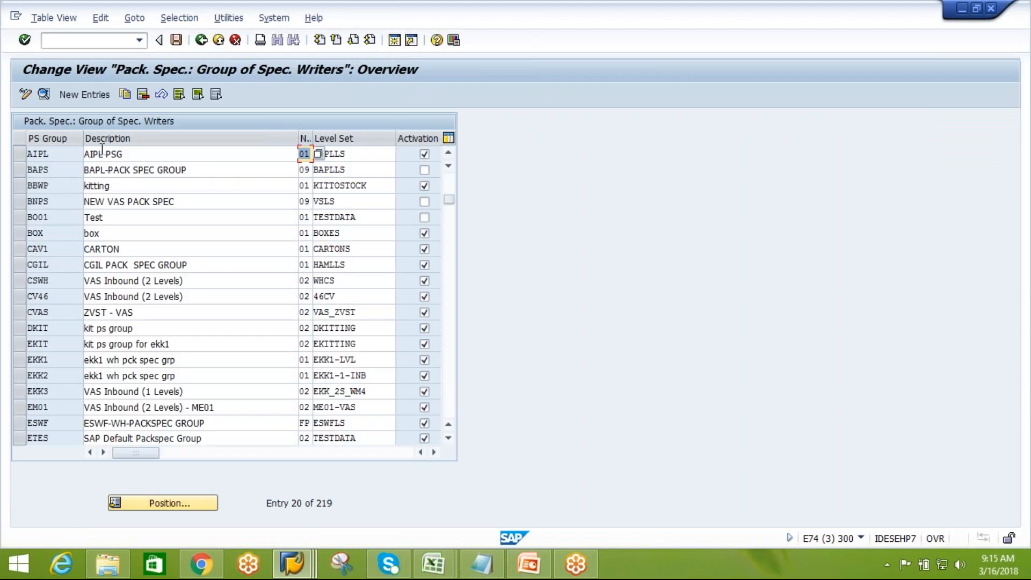
{"action": "left_click", "coordinate": [361, 158]}
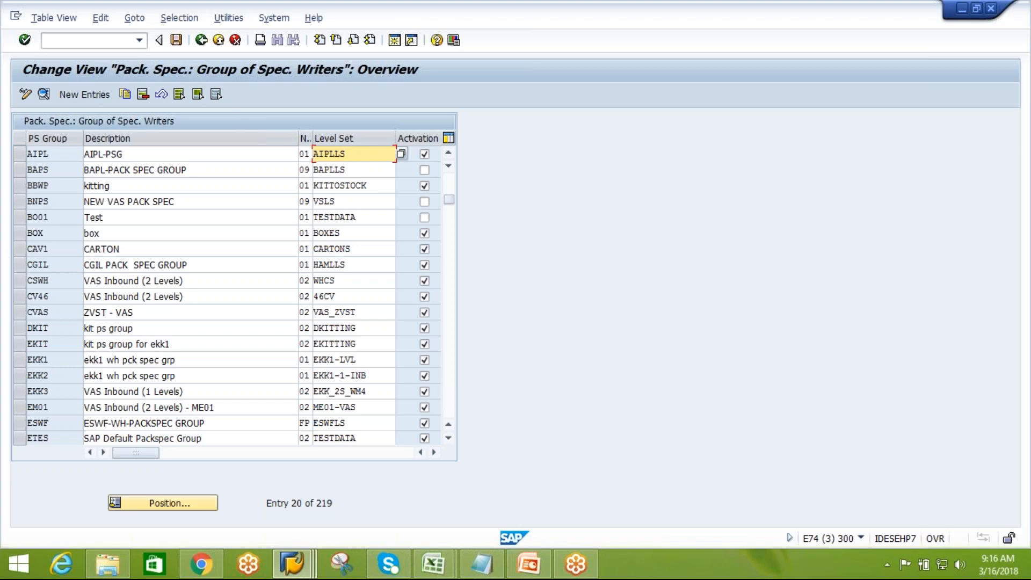
{"action": "left_click", "coordinate": [202, 40]}
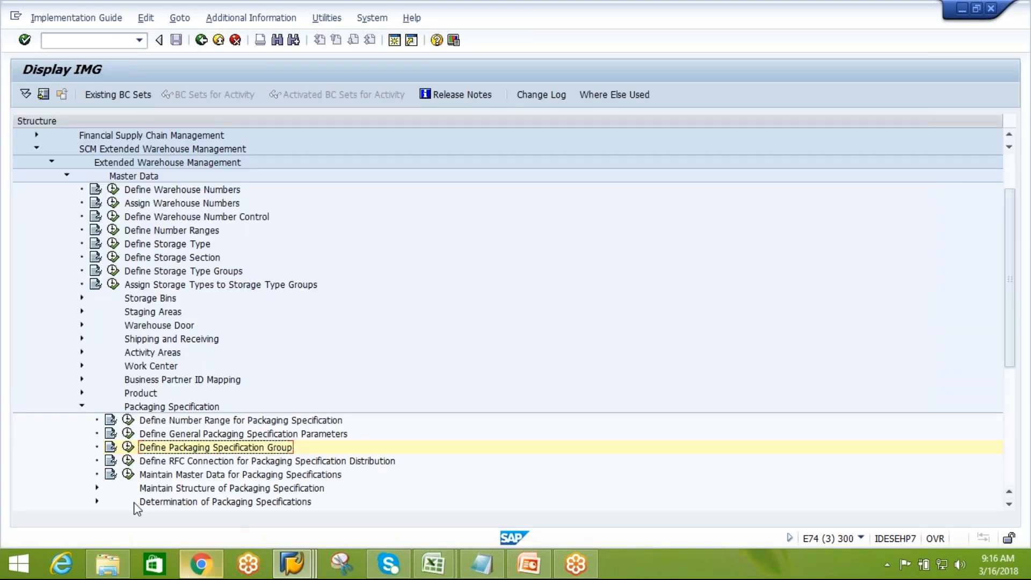
Expand Maintain Structure of Packaging Specification, open Define Level Type, and position the list on level type AIL1
{"action": "left_click", "coordinate": [97, 488]}
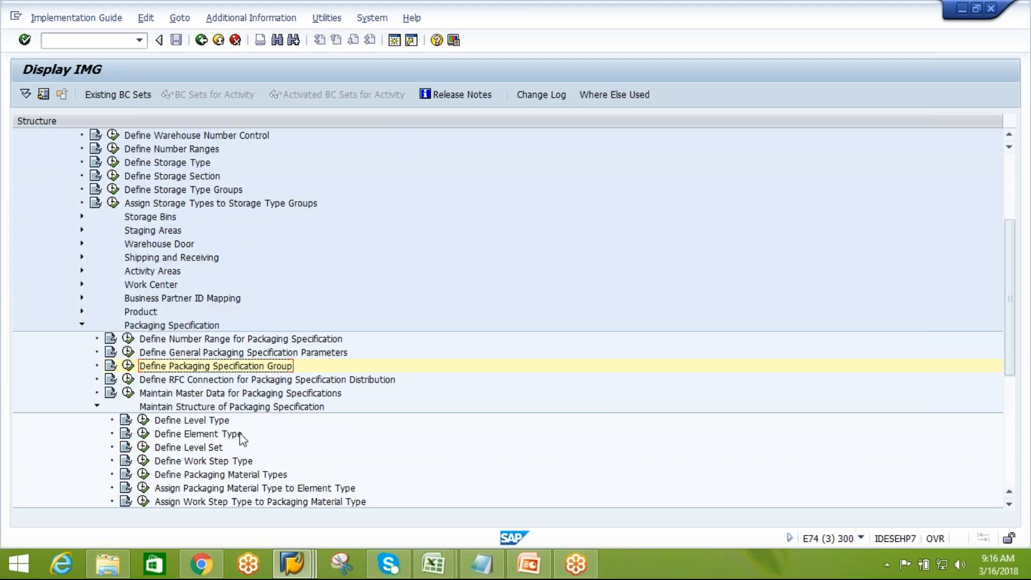
{"action": "left_click", "coordinate": [143, 419]}
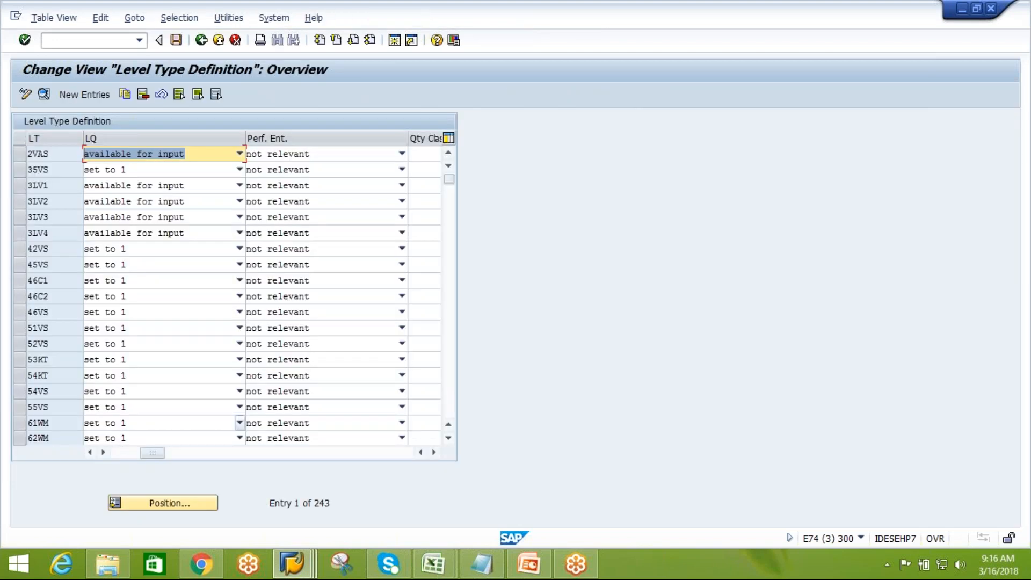
{"action": "left_click", "coordinate": [166, 510]}
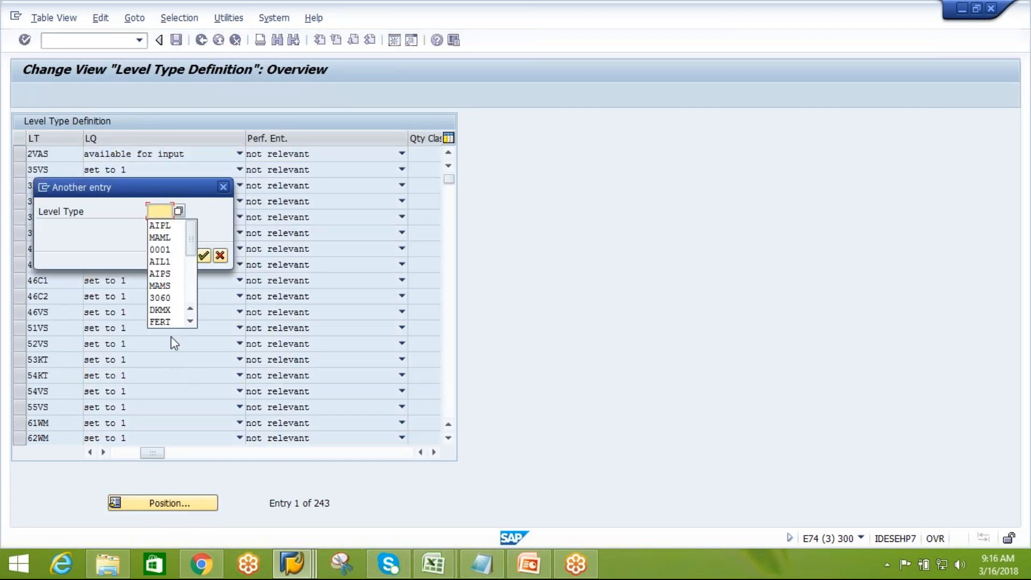
{"action": "left_click", "coordinate": [156, 261]}
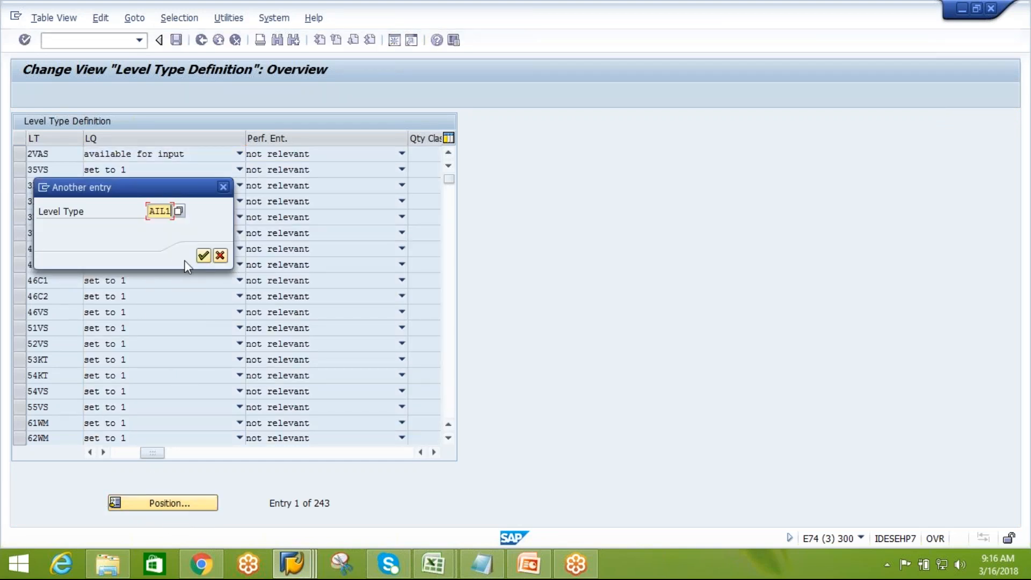
{"action": "left_click", "coordinate": [203, 255]}
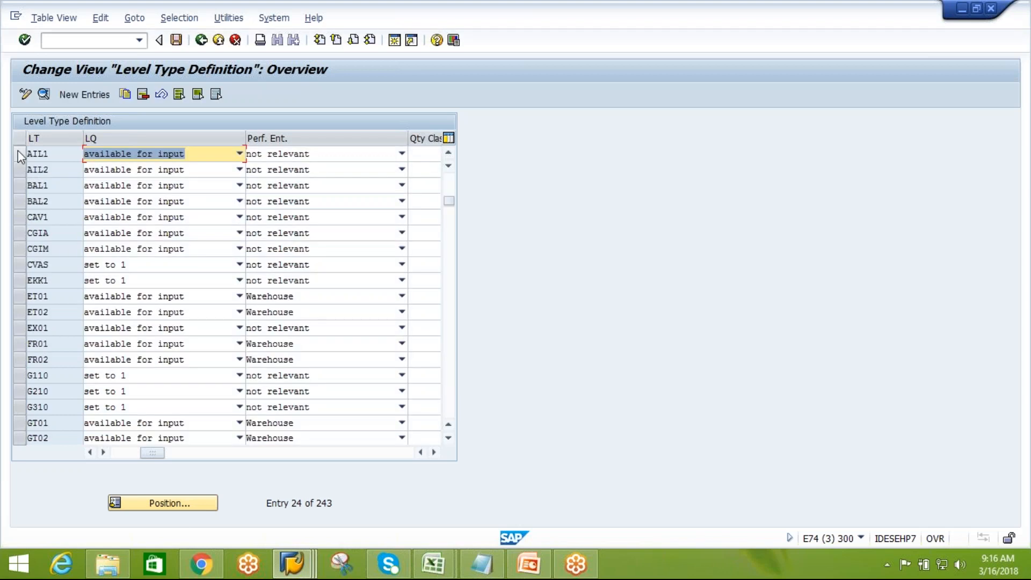
Open the details of level type AIL1 and return to the overview
{"action": "left_click", "coordinate": [19, 155]}
{"action": "left_click", "coordinate": [44, 94]}
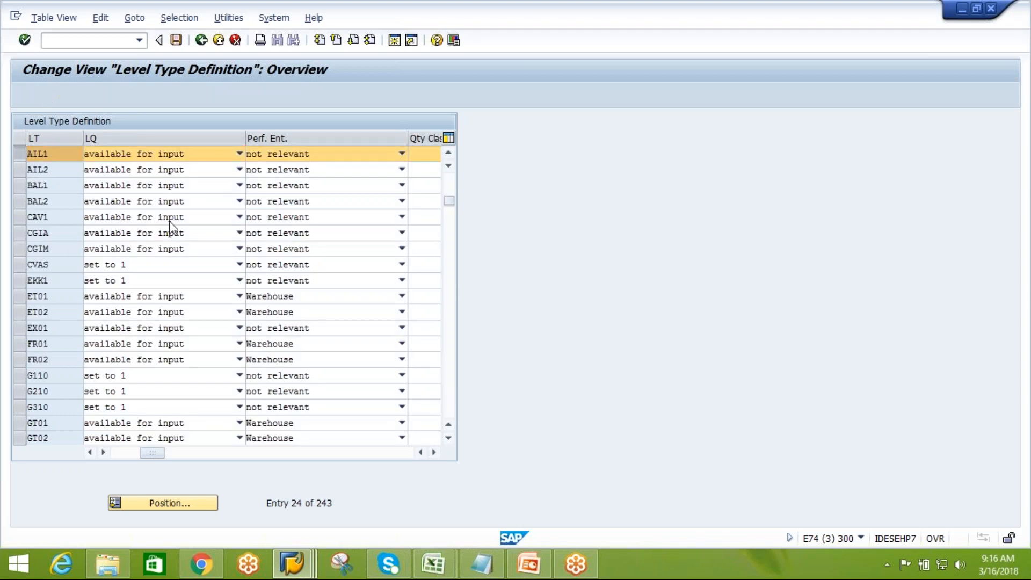
{"action": "left_click", "coordinate": [245, 174]}
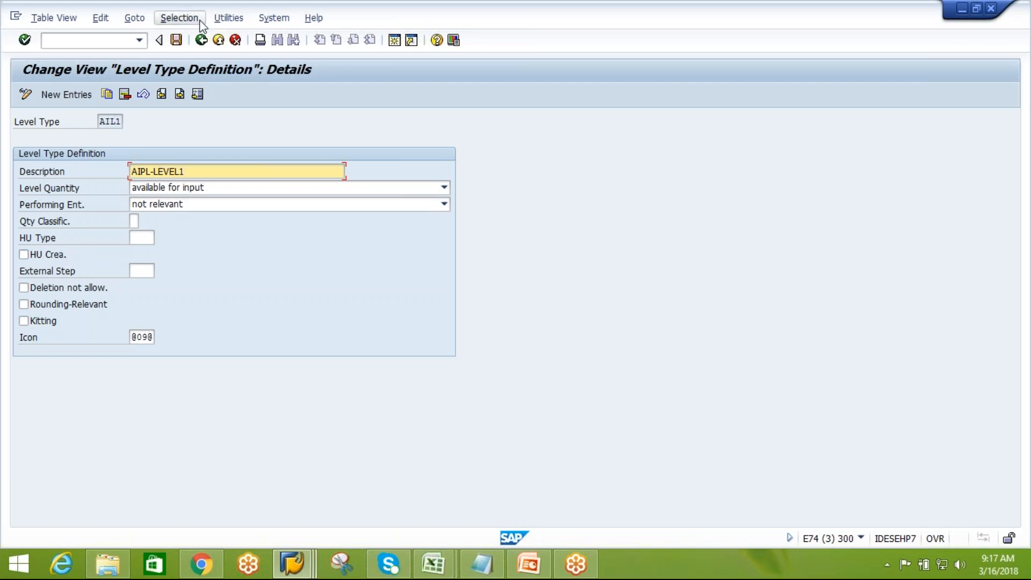
{"action": "left_click", "coordinate": [197, 45]}
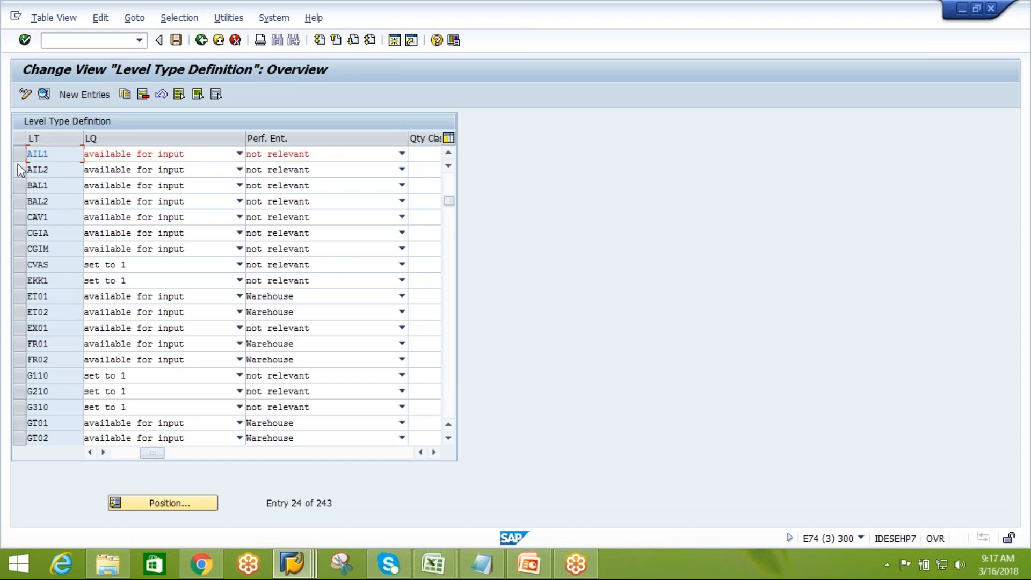
Scroll through the remaining level type columns, then return to the IMG structure
{"action": "left_click", "coordinate": [435, 454]}
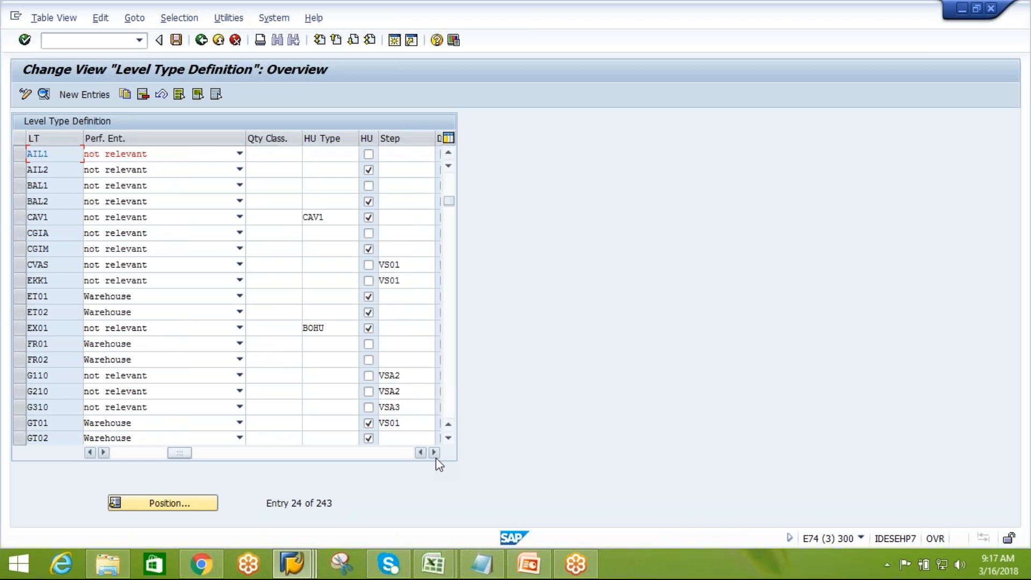
{"action": "left_click", "coordinate": [435, 452]}
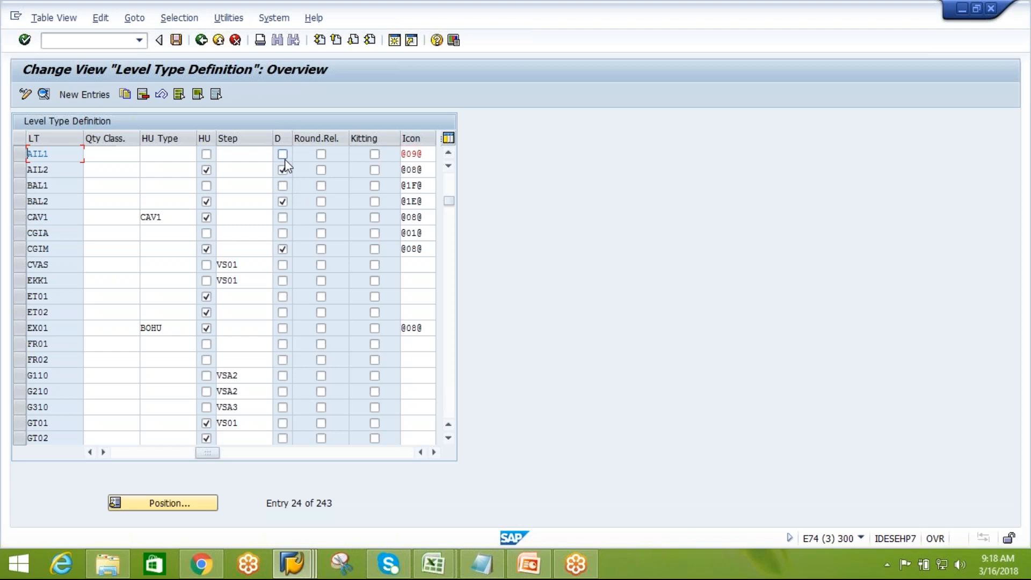
{"action": "left_click", "coordinate": [202, 40]}
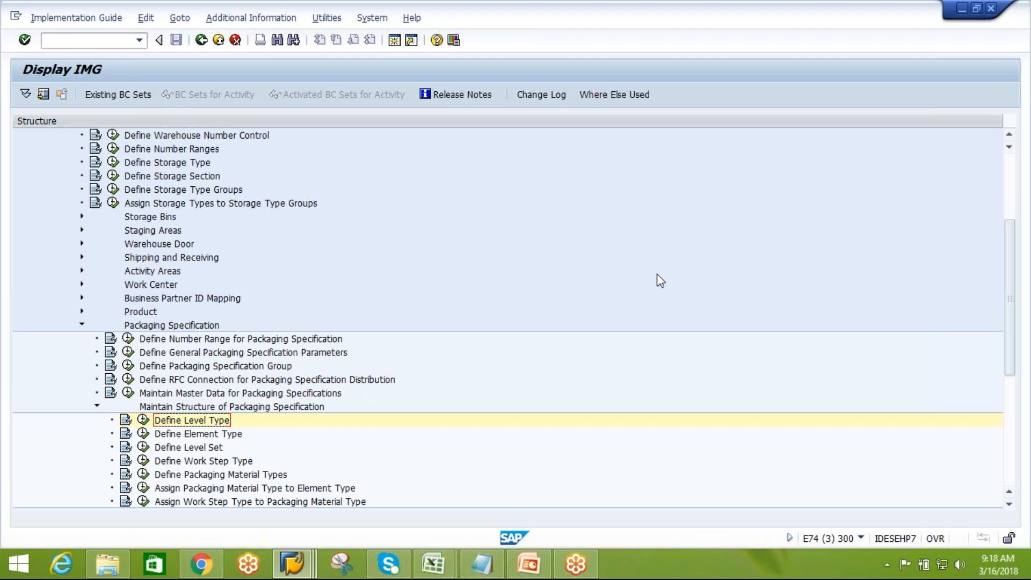
Switch to PowerPoint to review the Packaging Specification Structure slide, then return to the IMG
{"action": "left_click", "coordinate": [235, 438]}
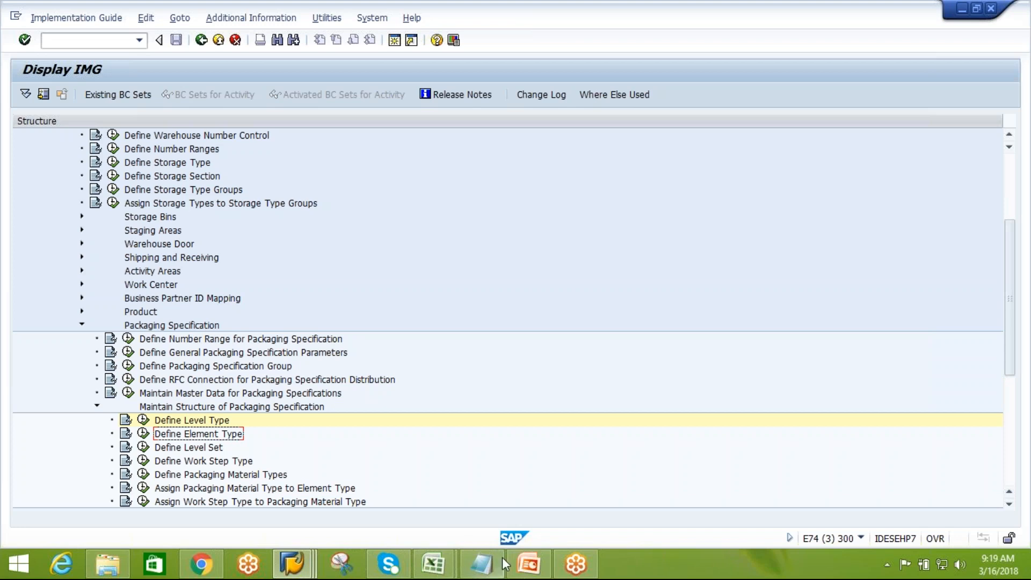
{"action": "mouse_move", "coordinate": [522, 562]}
{"action": "left_click", "coordinate": [521, 500]}
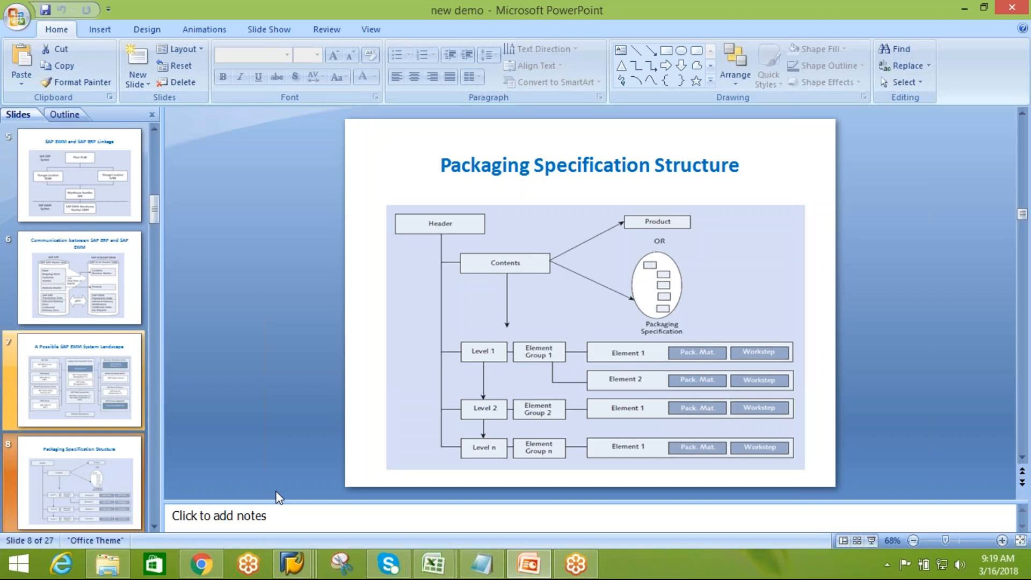
{"action": "mouse_move", "coordinate": [292, 563]}
{"action": "left_click", "coordinate": [563, 505]}
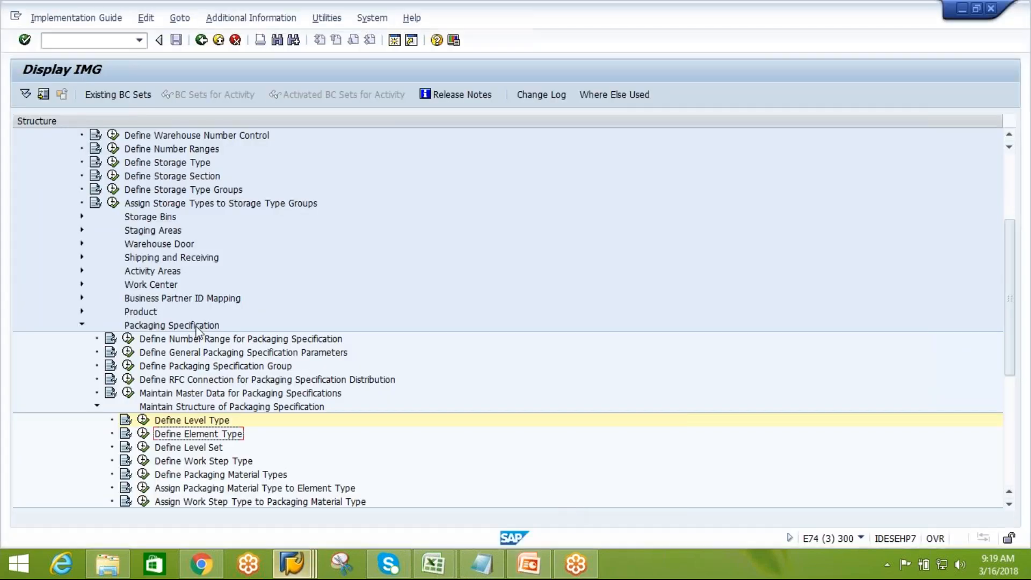
Open Define Element Type and position the element type list on AIE1
{"action": "left_click", "coordinate": [143, 433]}
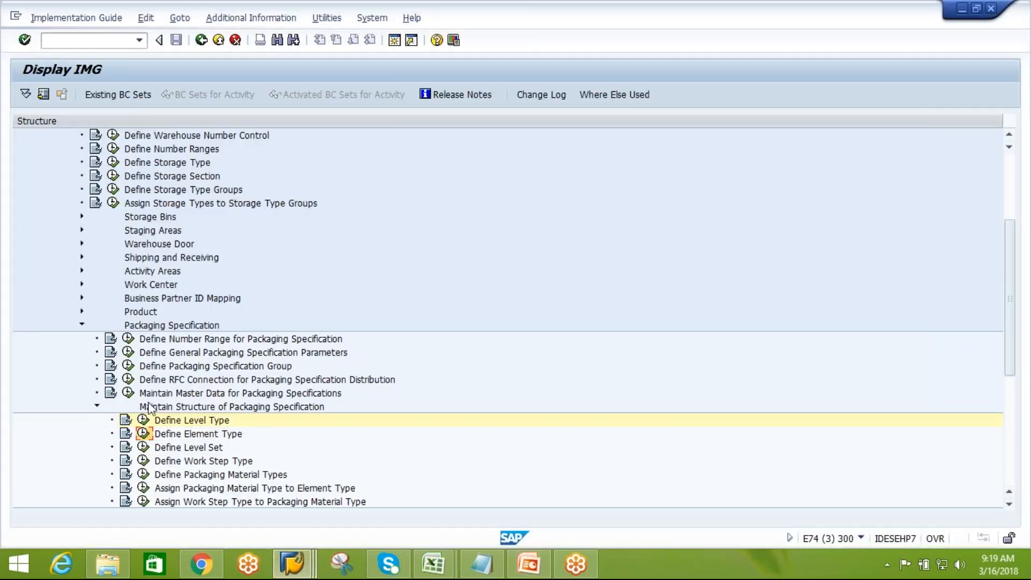
{"action": "left_click", "coordinate": [202, 503]}
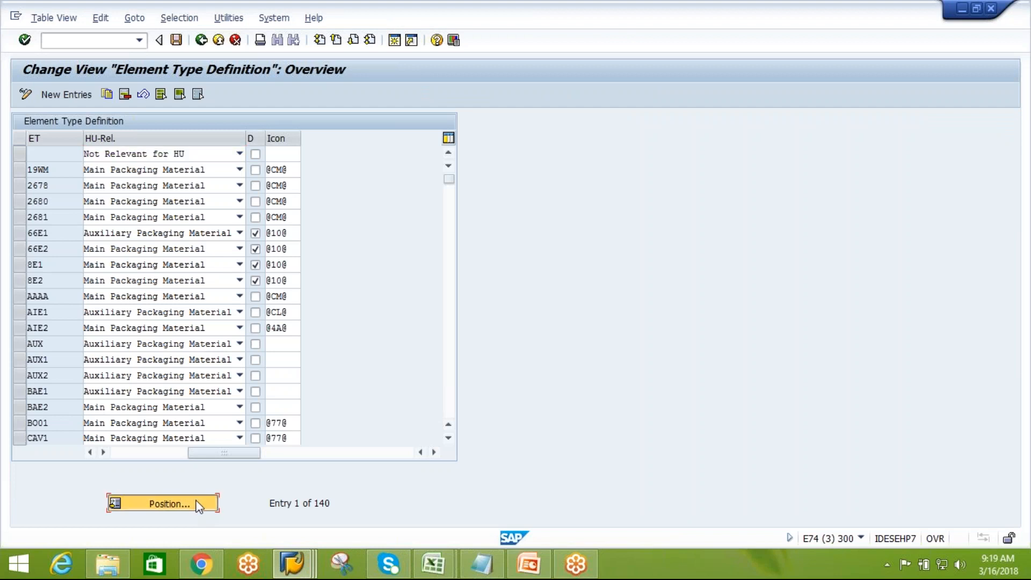
{"action": "left_click", "coordinate": [162, 212]}
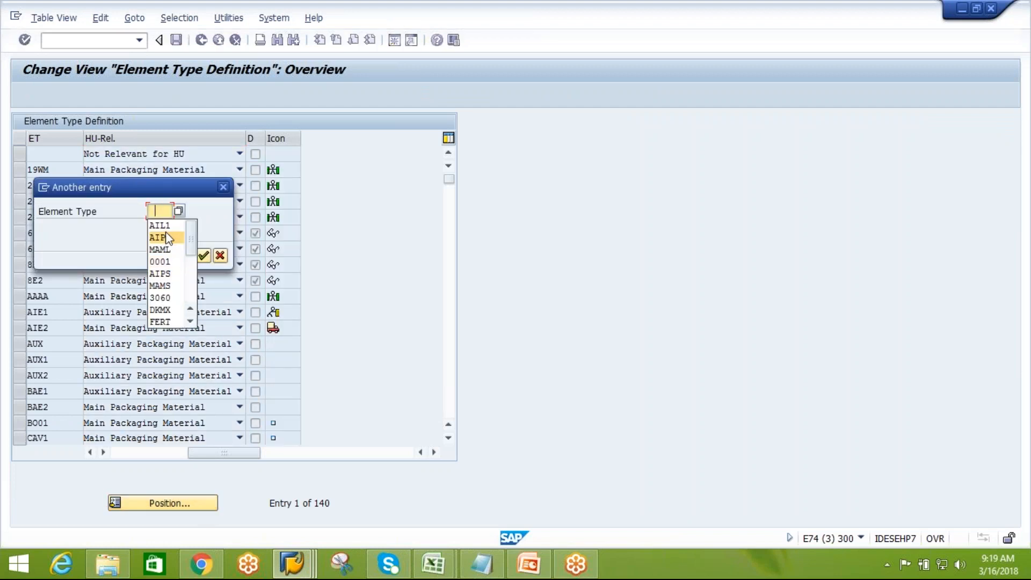
{"action": "left_click", "coordinate": [161, 226]}
{"action": "key", "text": "BackSpace"}
{"action": "type", "text": "e"}
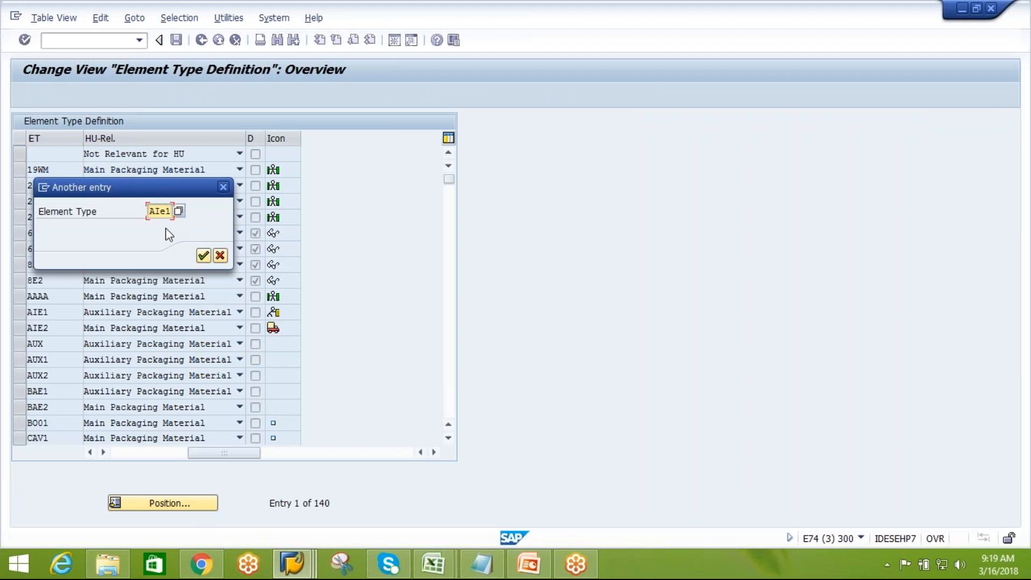
{"action": "type", "text": "1"}
{"action": "key", "text": "Return"}
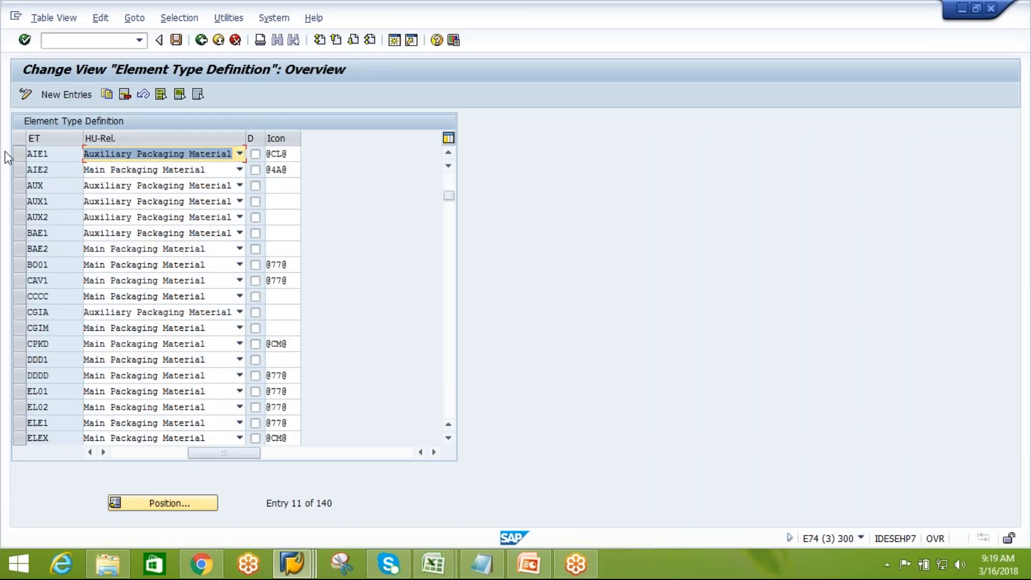
Try copying element type AIE1 with HU relevance Main Packaging Material, then cancel the copy discarding changes
{"action": "left_click", "coordinate": [43, 167]}
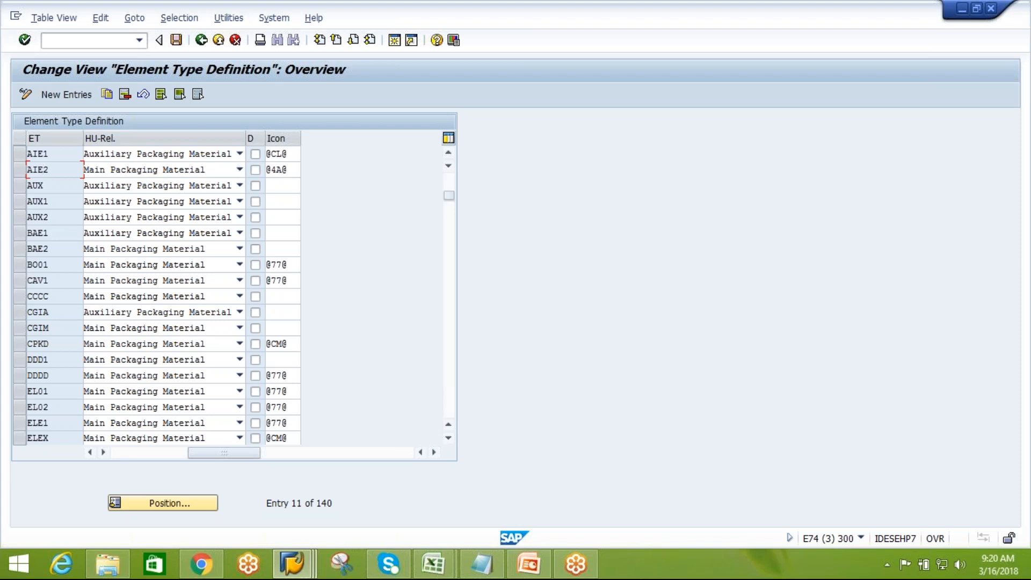
{"action": "left_click", "coordinate": [18, 153]}
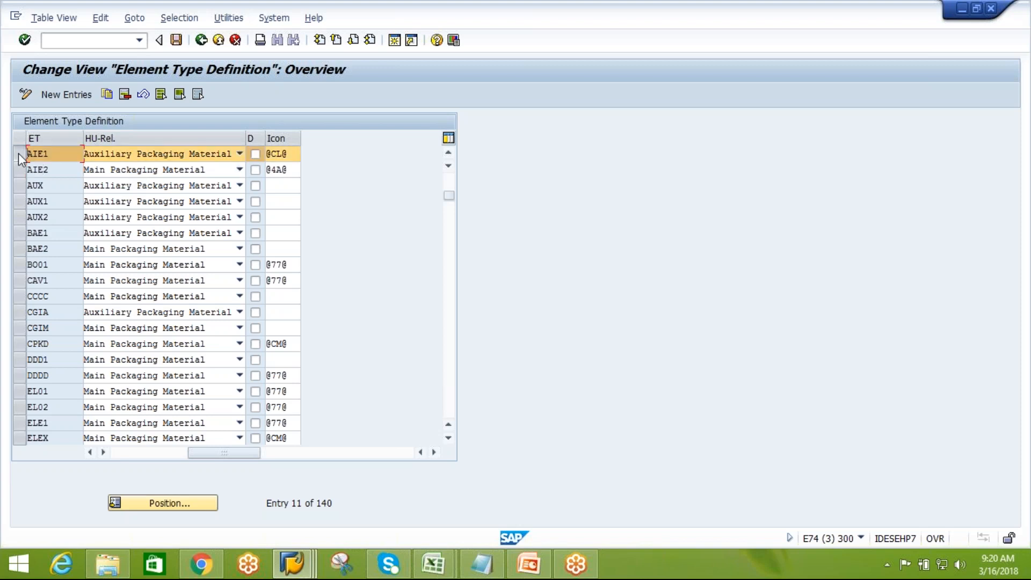
{"action": "left_click", "coordinate": [109, 95]}
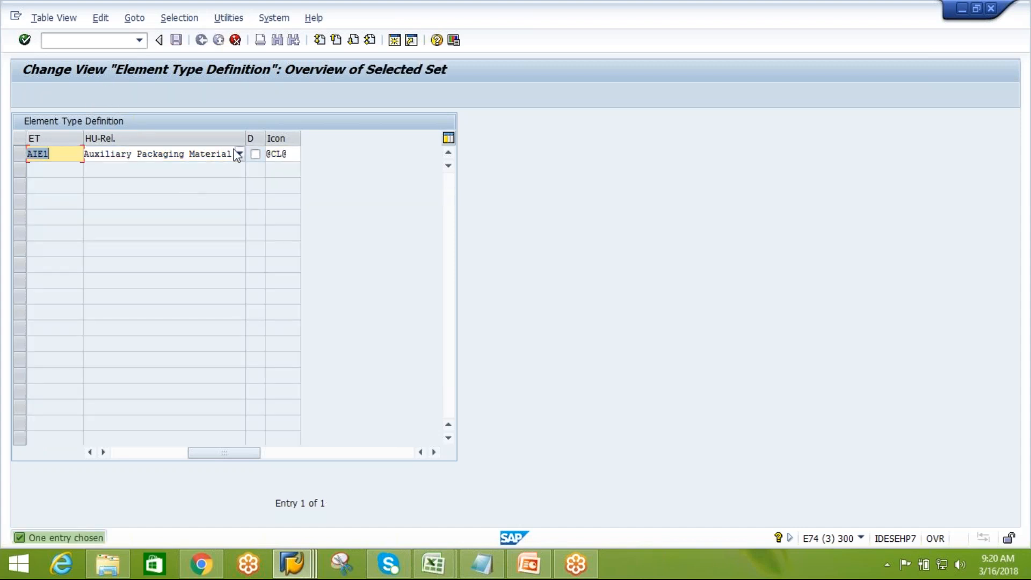
{"action": "left_click", "coordinate": [241, 155]}
{"action": "left_click", "coordinate": [240, 156]}
{"action": "left_click", "coordinate": [199, 167]}
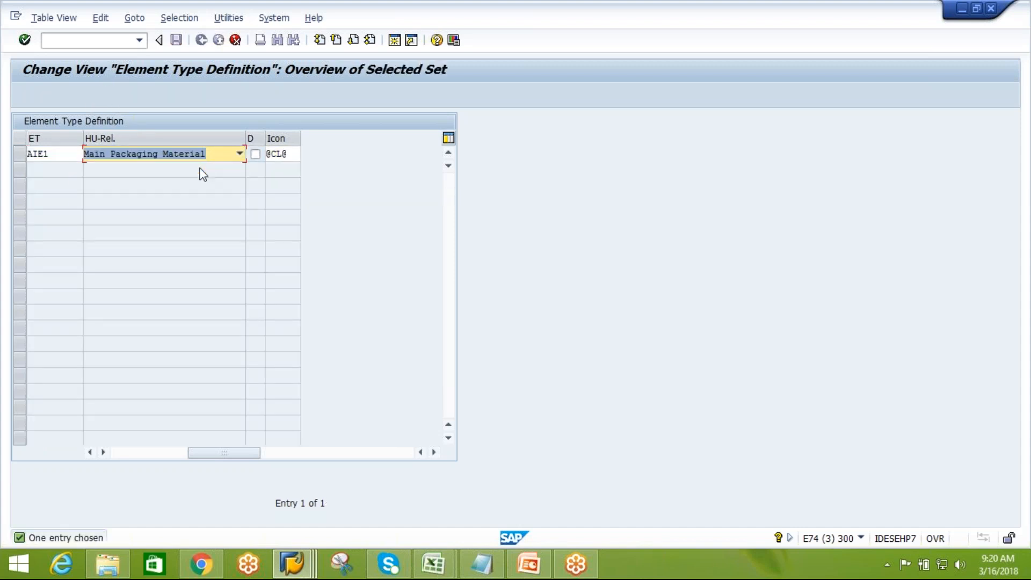
{"action": "key", "text": "Return"}
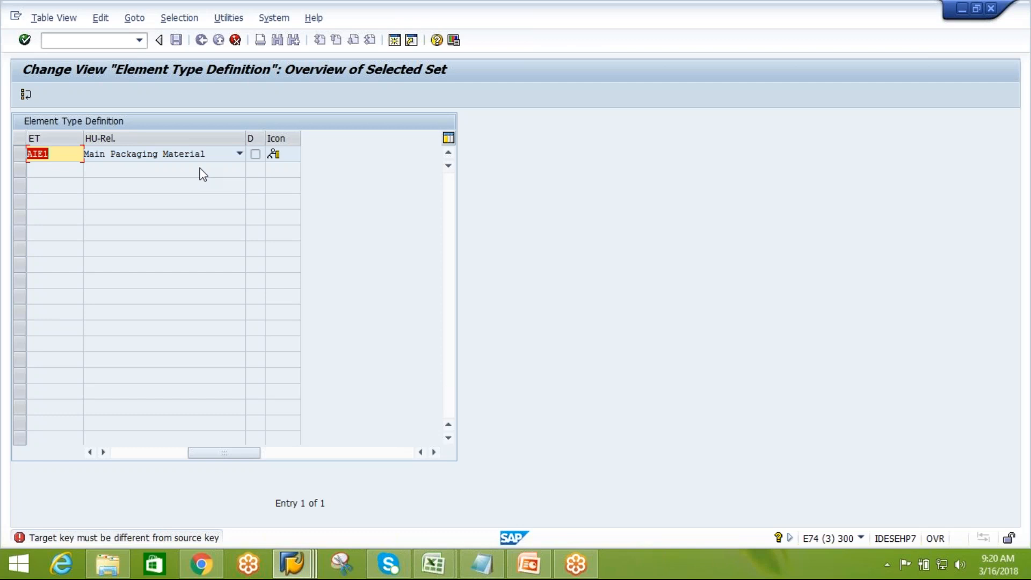
{"action": "left_click", "coordinate": [235, 41]}
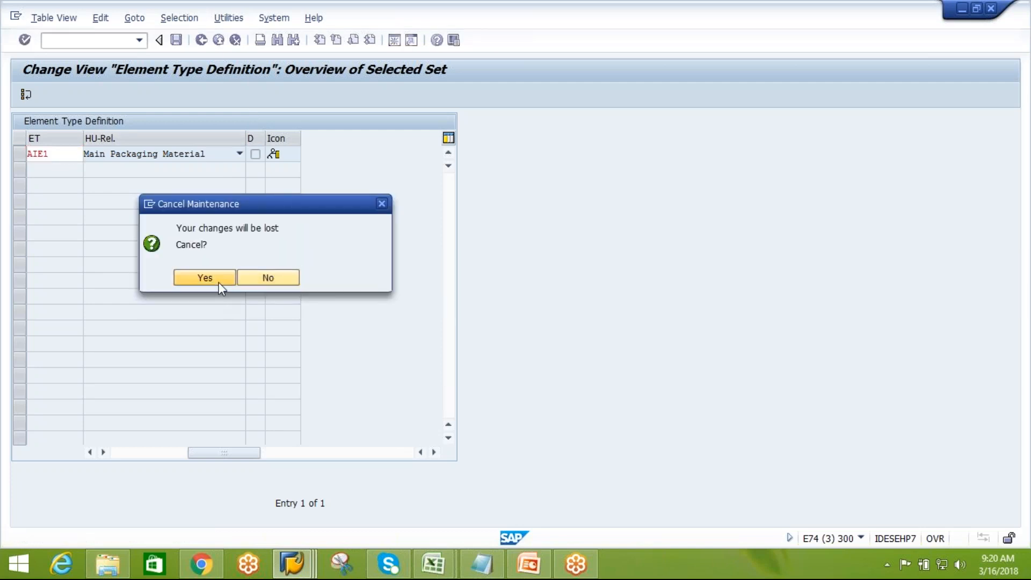
{"action": "left_click", "coordinate": [219, 283]}
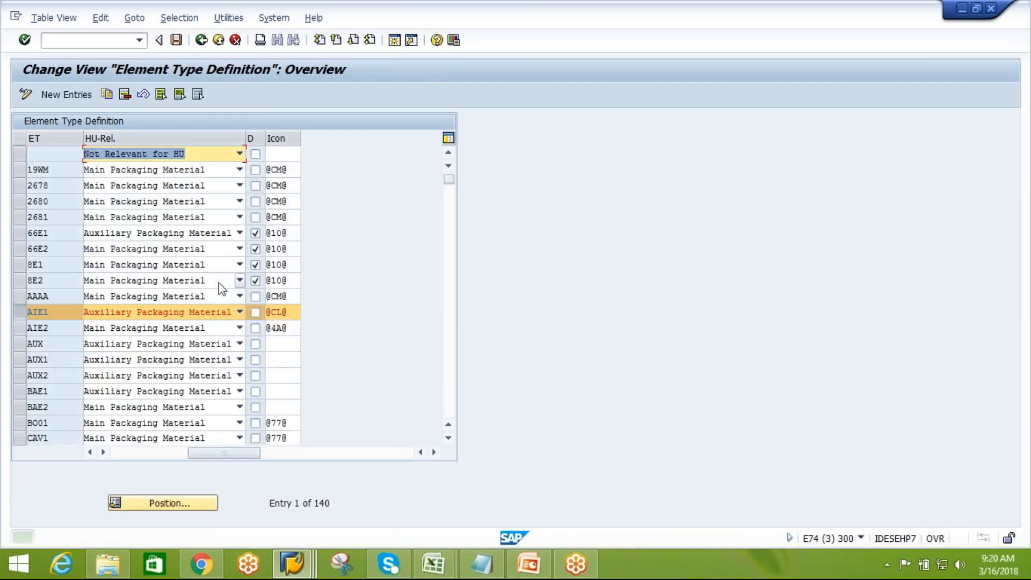
Inspect AIE1's HU relevance options and the deletion flag's field help, then leave without saving
{"action": "left_click", "coordinate": [22, 311]}
{"action": "left_click", "coordinate": [18, 313]}
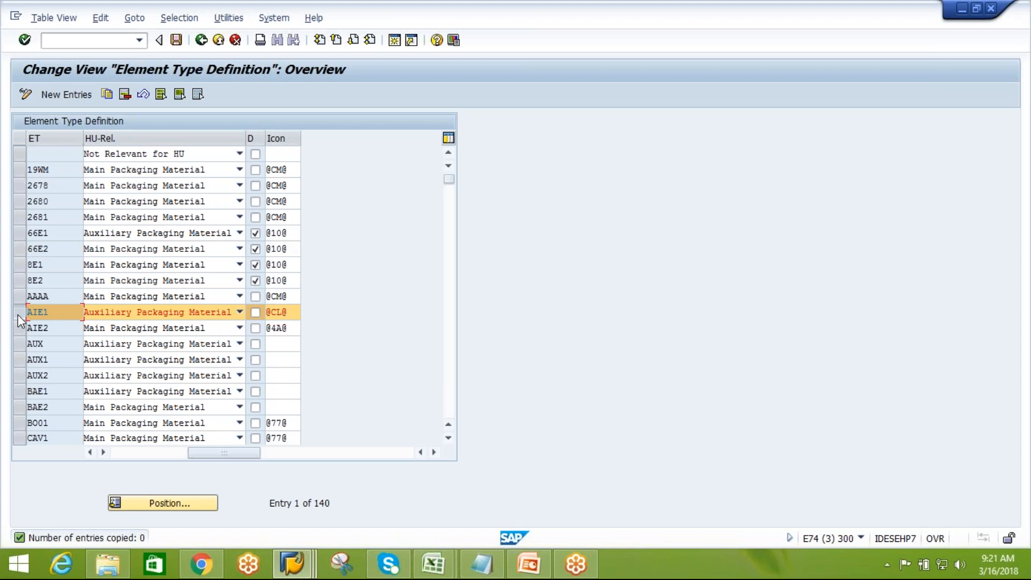
{"action": "left_click", "coordinate": [239, 313]}
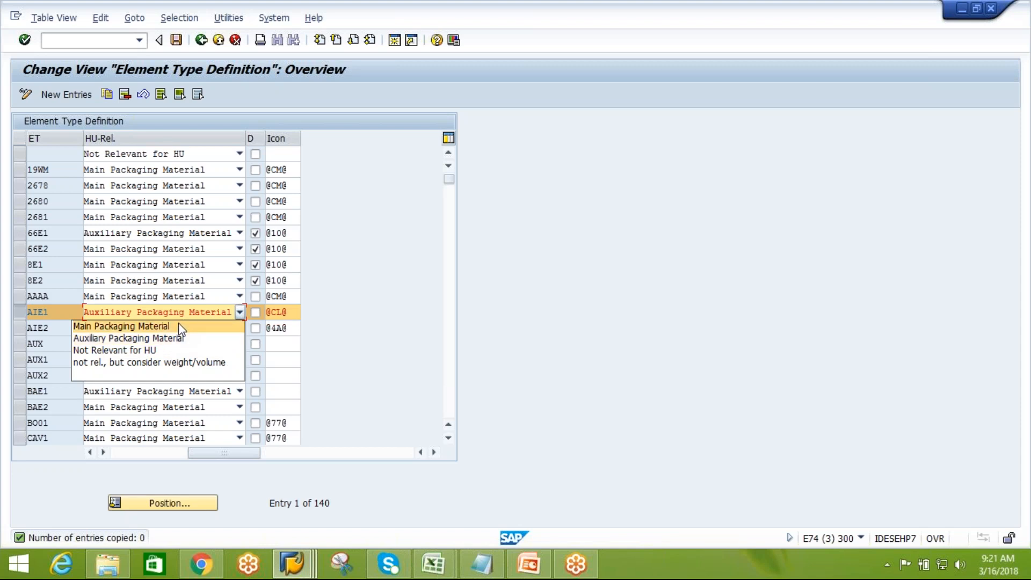
{"action": "left_click", "coordinate": [405, 359]}
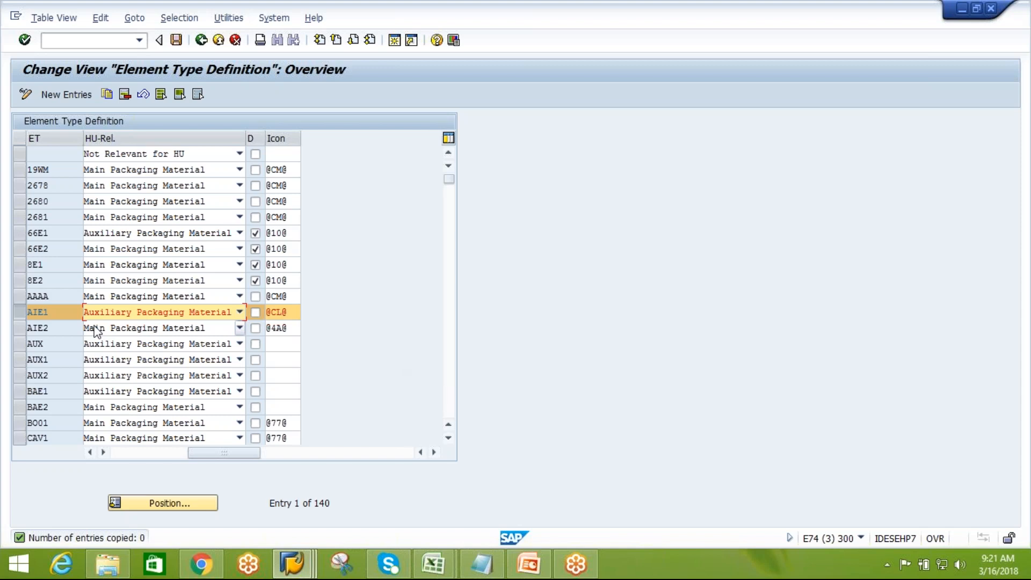
{"action": "left_click", "coordinate": [16, 312]}
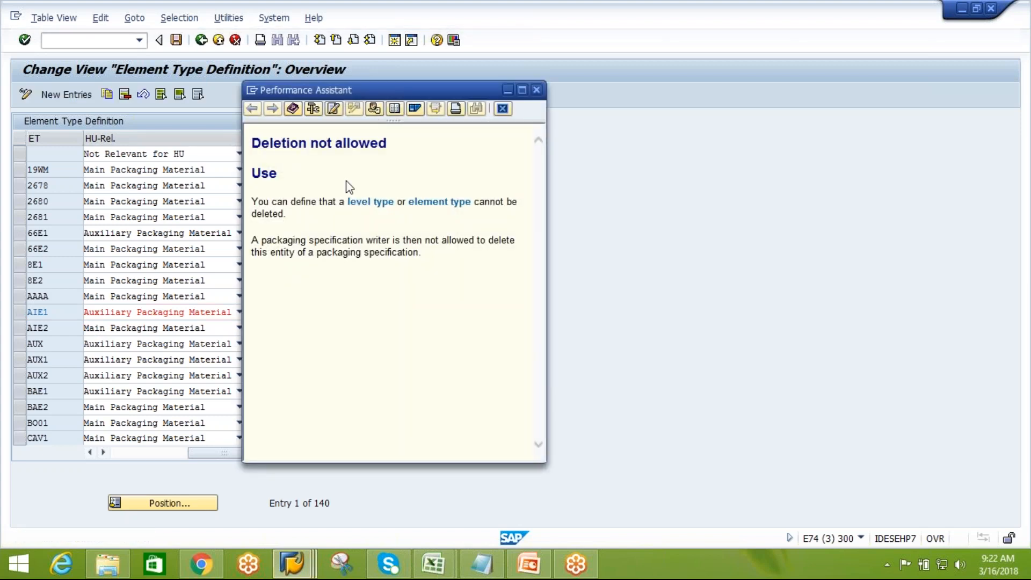
{"action": "left_click", "coordinate": [537, 89]}
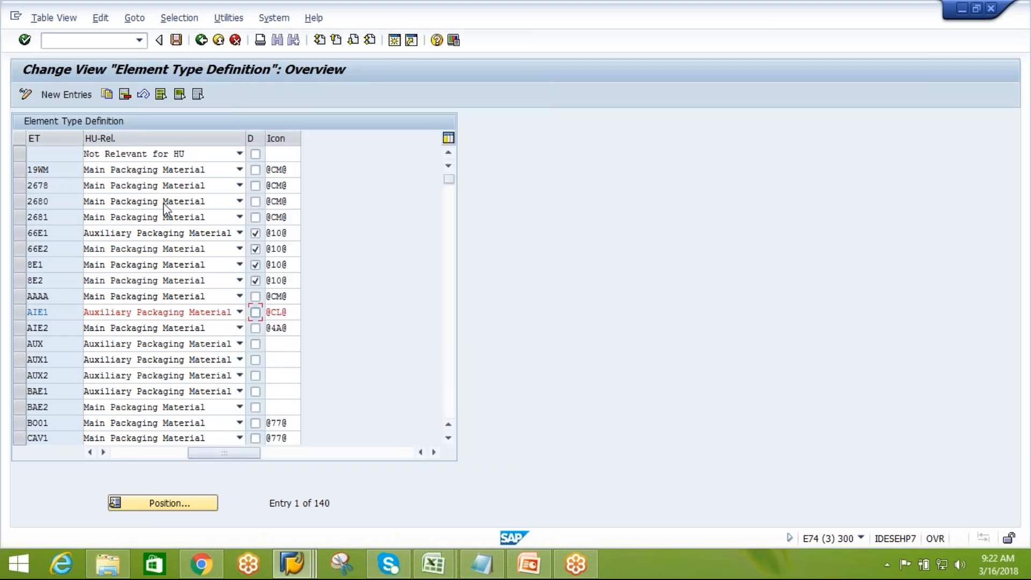
{"action": "left_click", "coordinate": [200, 40]}
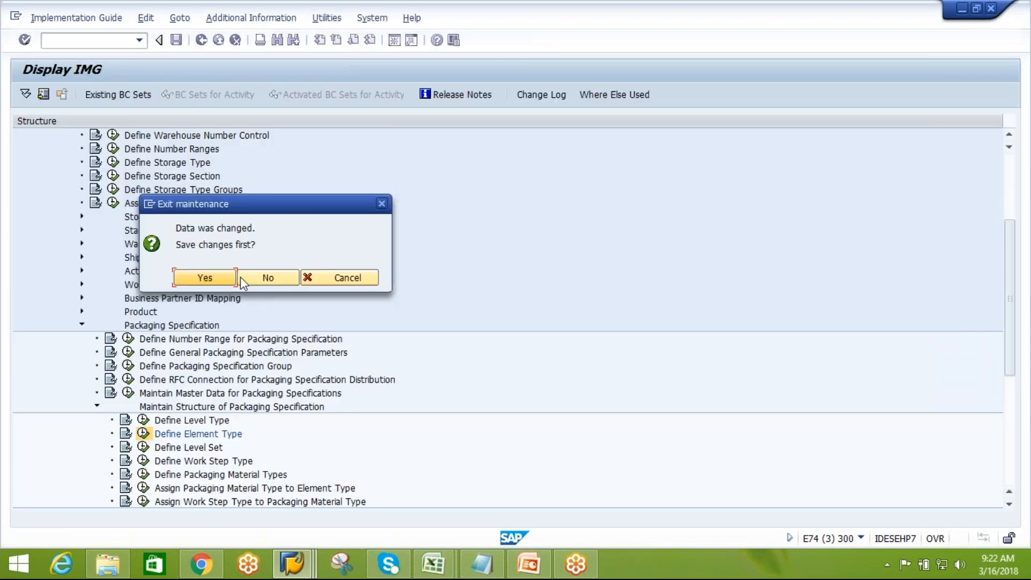
{"action": "left_click", "coordinate": [256, 278]}
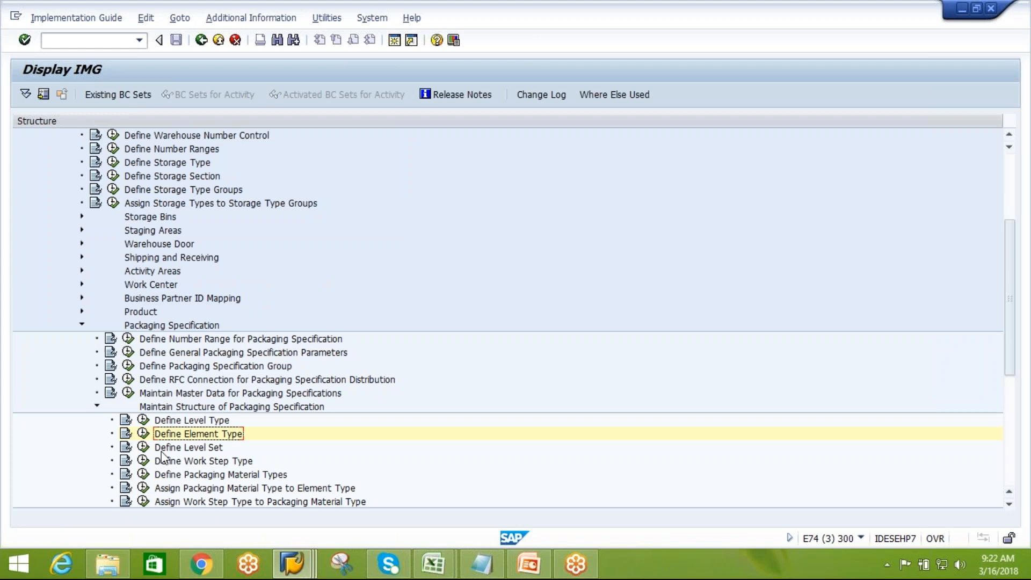
Open Define Level Set and position the level set list using the search term AIPL*
{"action": "left_click", "coordinate": [143, 446]}
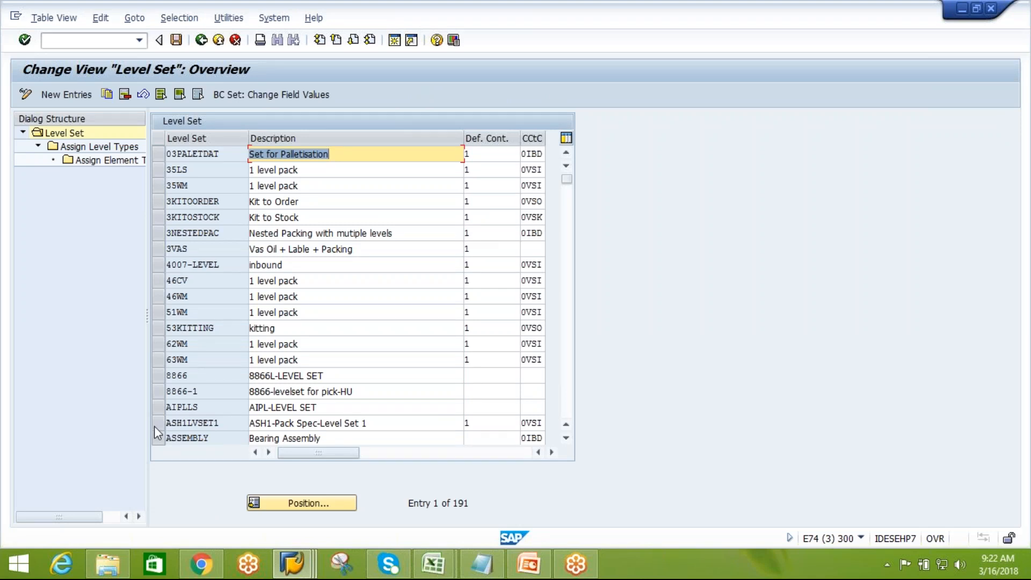
{"action": "left_click", "coordinate": [285, 503]}
{"action": "key", "text": "space"}
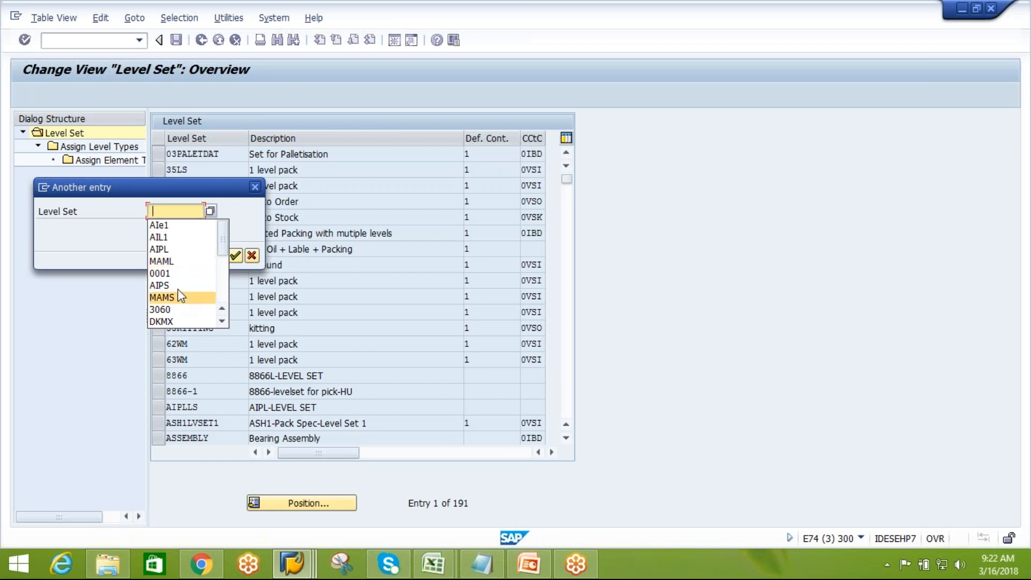
{"action": "left_click", "coordinate": [177, 248]}
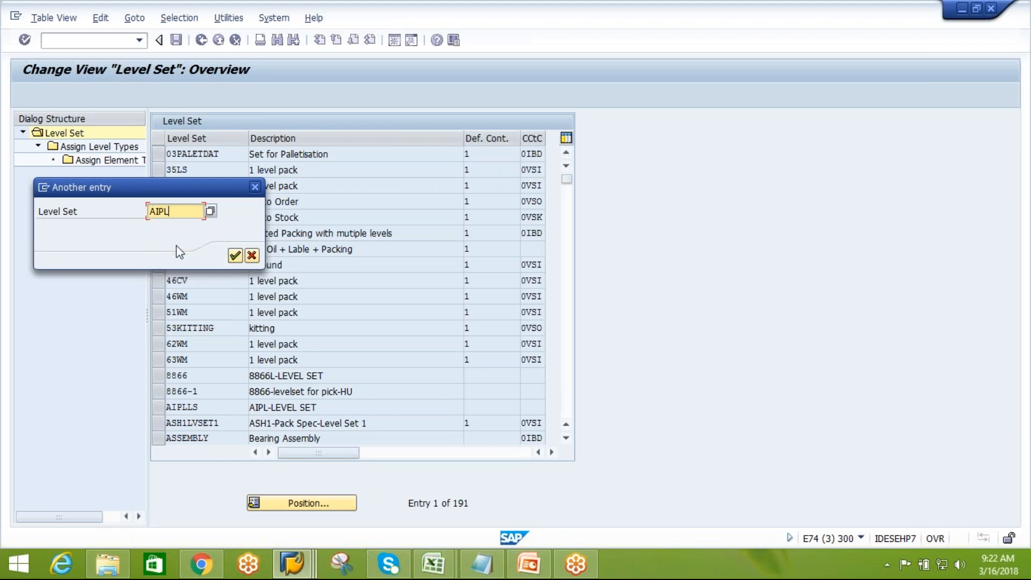
{"action": "type", "text": "PS"}
{"action": "left_click", "coordinate": [236, 256]}
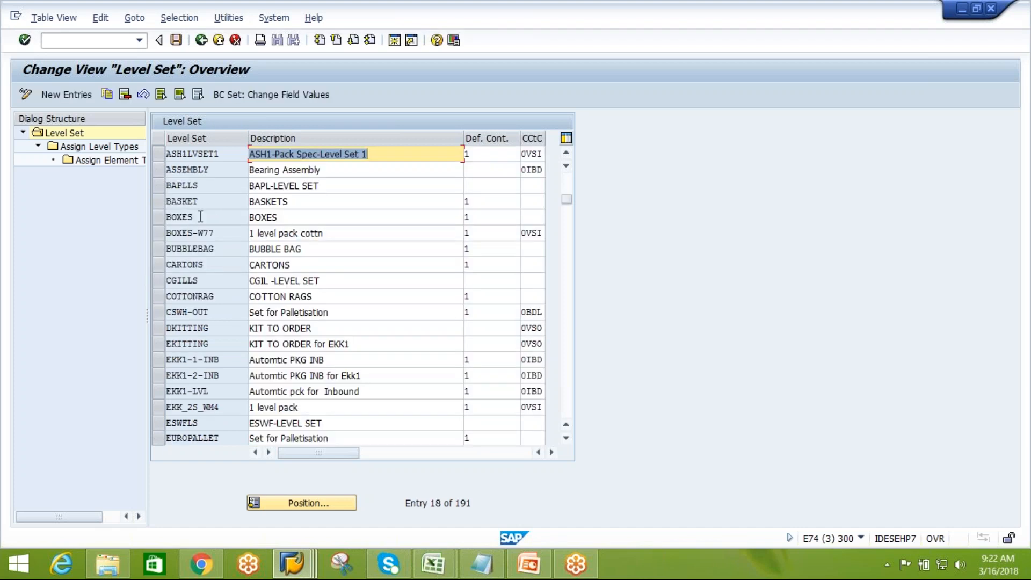
{"action": "left_click", "coordinate": [301, 502]}
{"action": "type", "text": "A"}
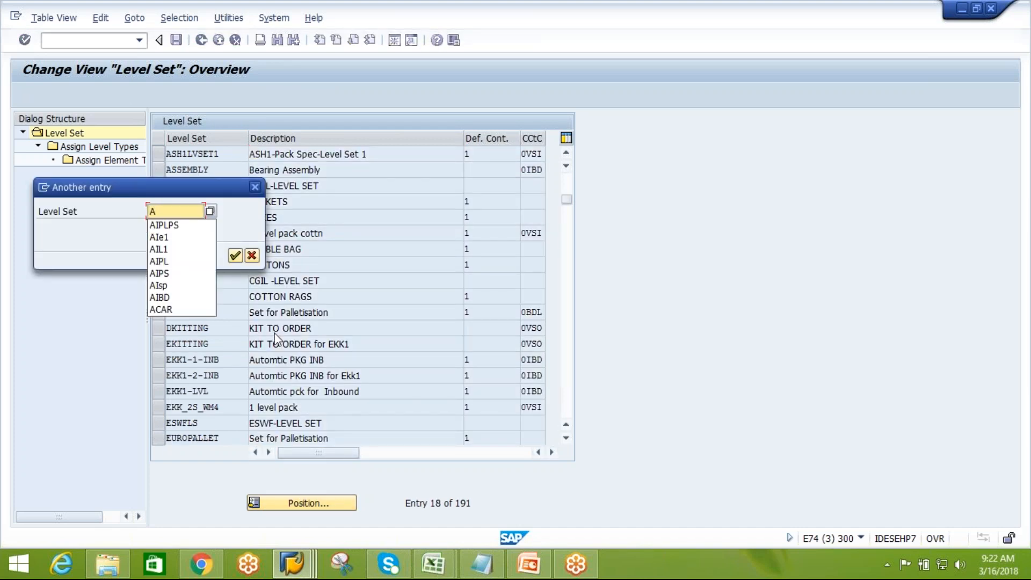
{"action": "type", "text": "IPL*"}
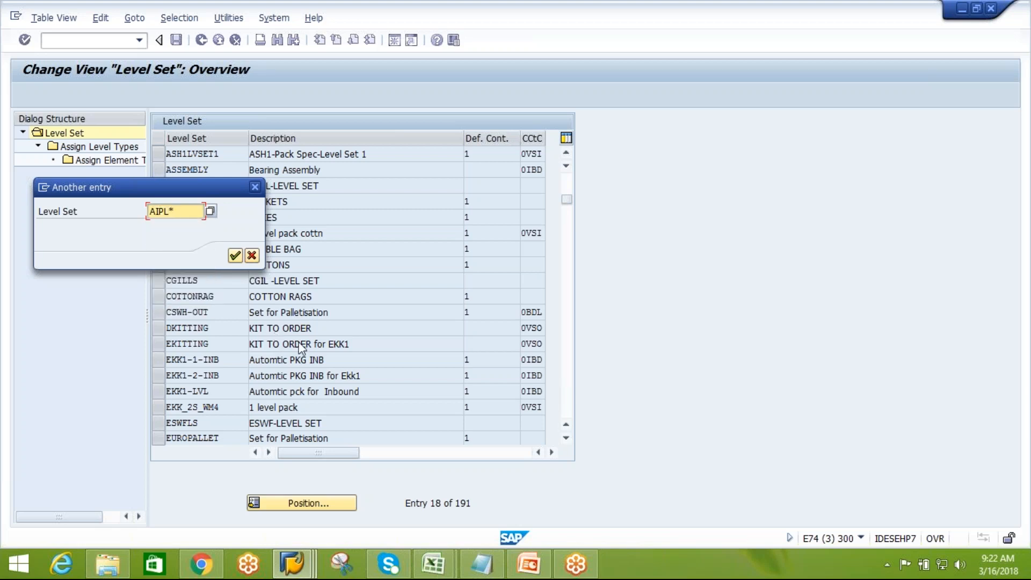
{"action": "left_click", "coordinate": [236, 256]}
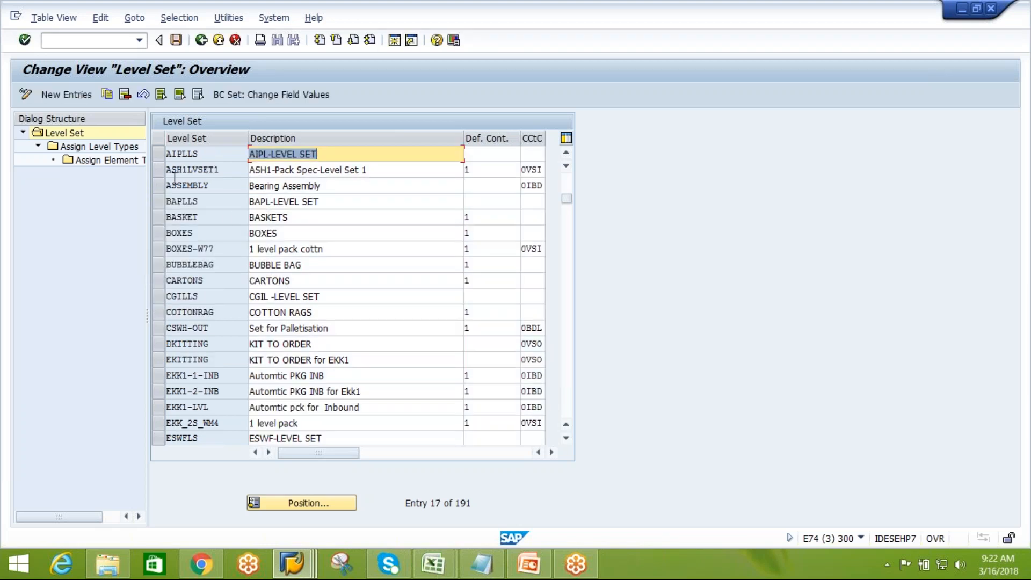
Drill into level set AIPLLS to view its assigned level types and the element types of level type AIL1
{"action": "left_click", "coordinate": [158, 154]}
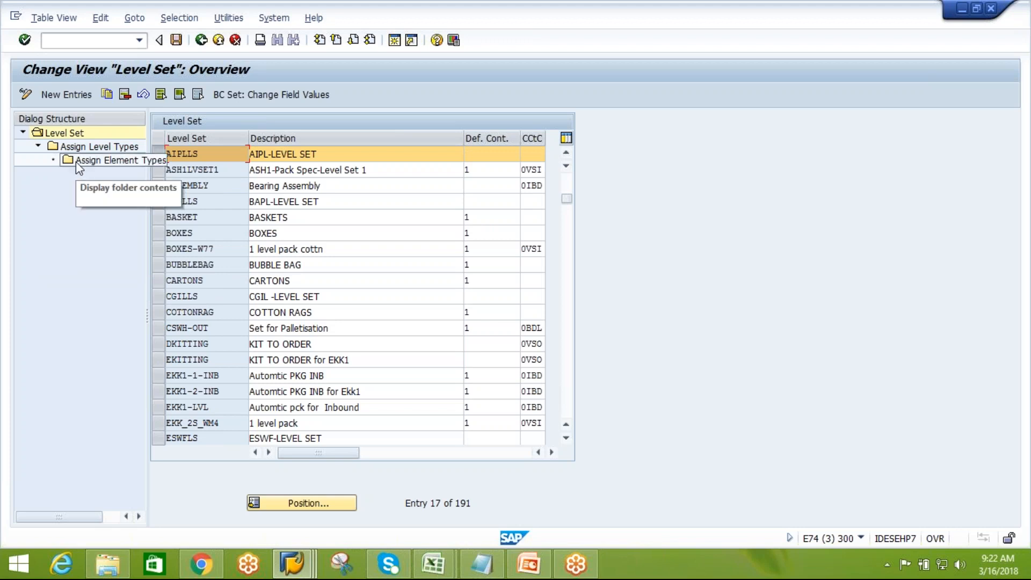
{"action": "double_click", "coordinate": [96, 147]}
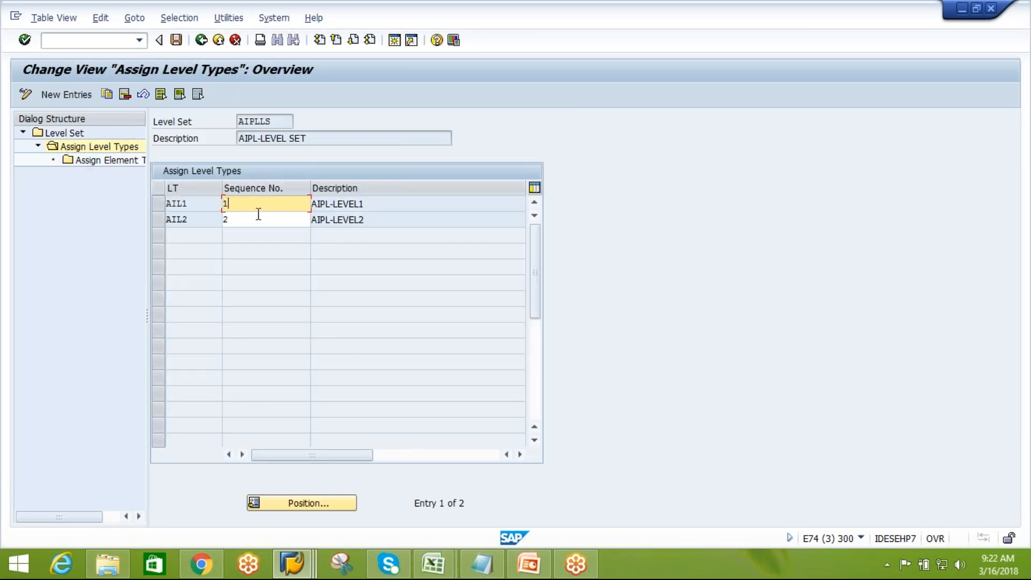
{"action": "left_click", "coordinate": [258, 217]}
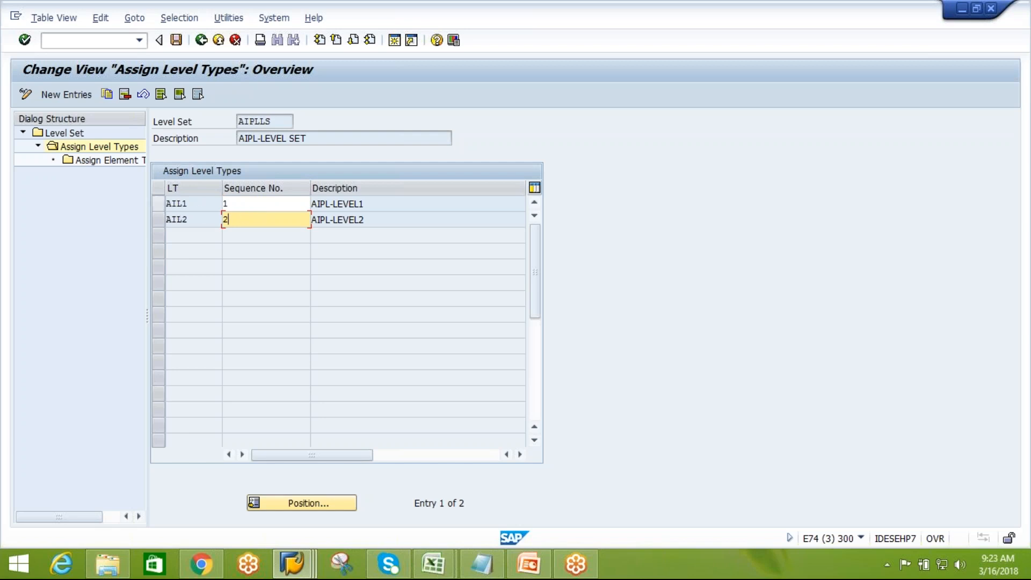
{"action": "left_click", "coordinate": [159, 205]}
{"action": "double_click", "coordinate": [105, 160]}
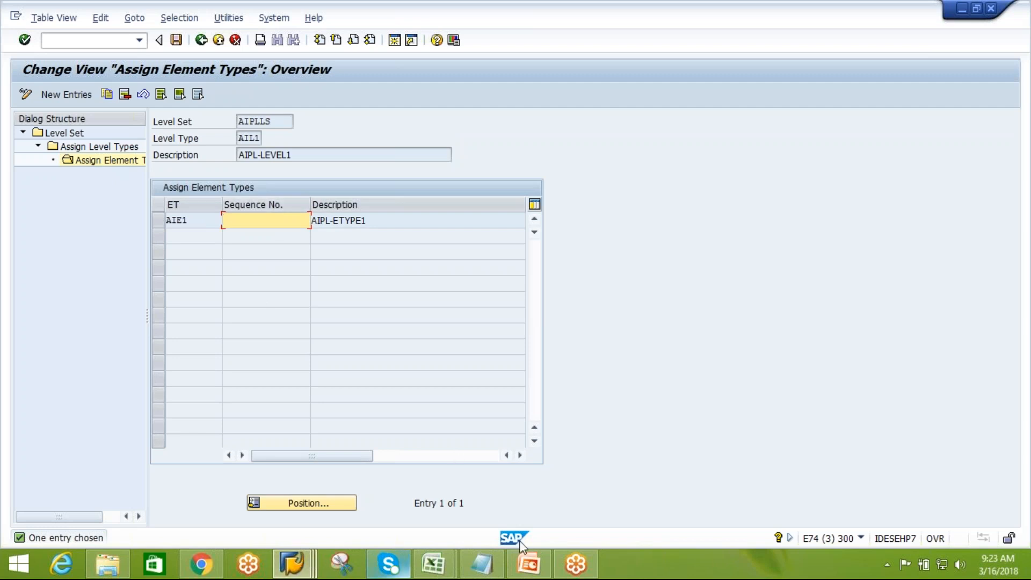
Switch to PowerPoint to compare with the Packaging Specification Structure slide, then return to the SAP window
{"action": "left_click", "coordinate": [537, 565]}
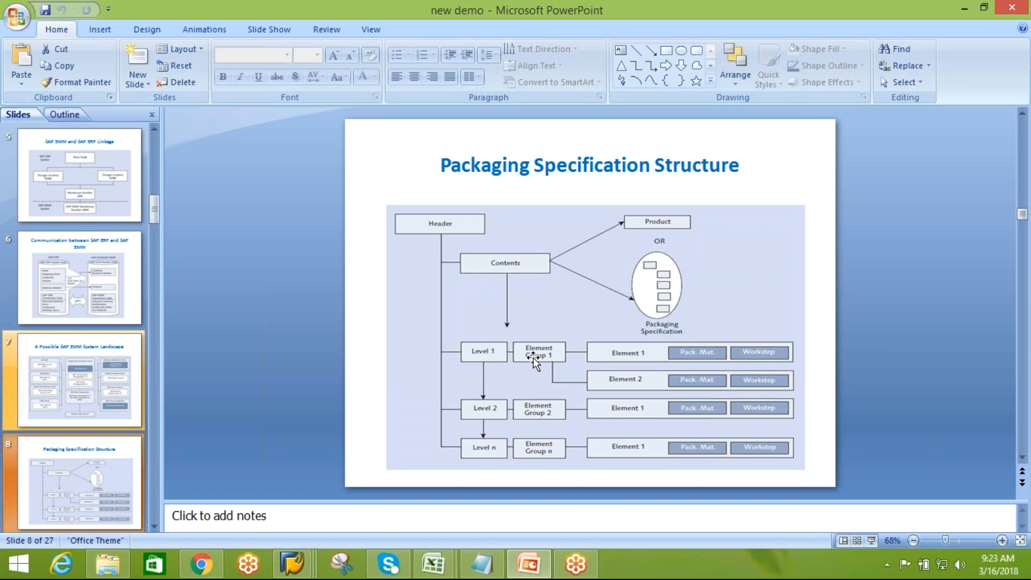
{"action": "mouse_move", "coordinate": [292, 564]}
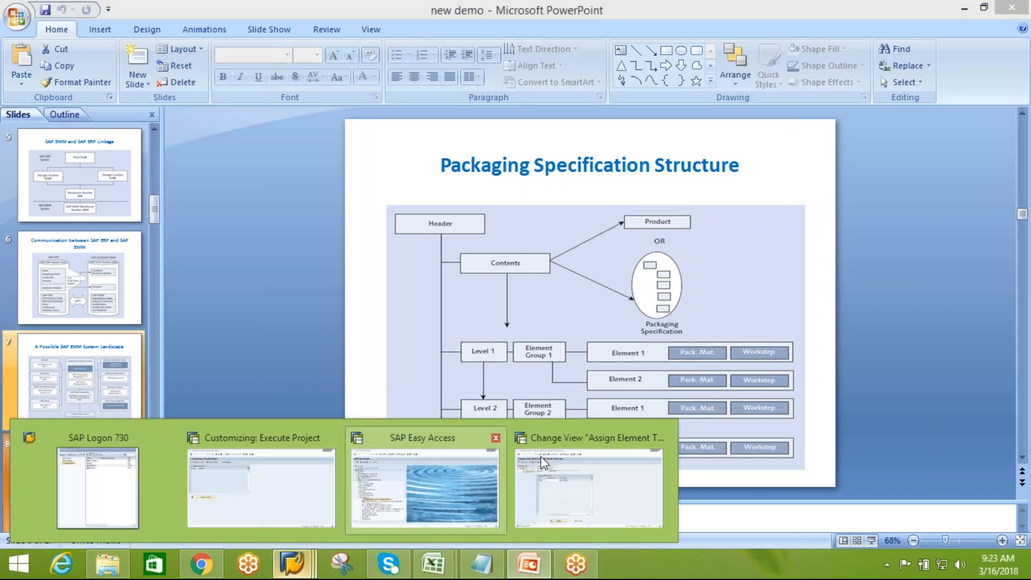
{"action": "left_click", "coordinate": [568, 488]}
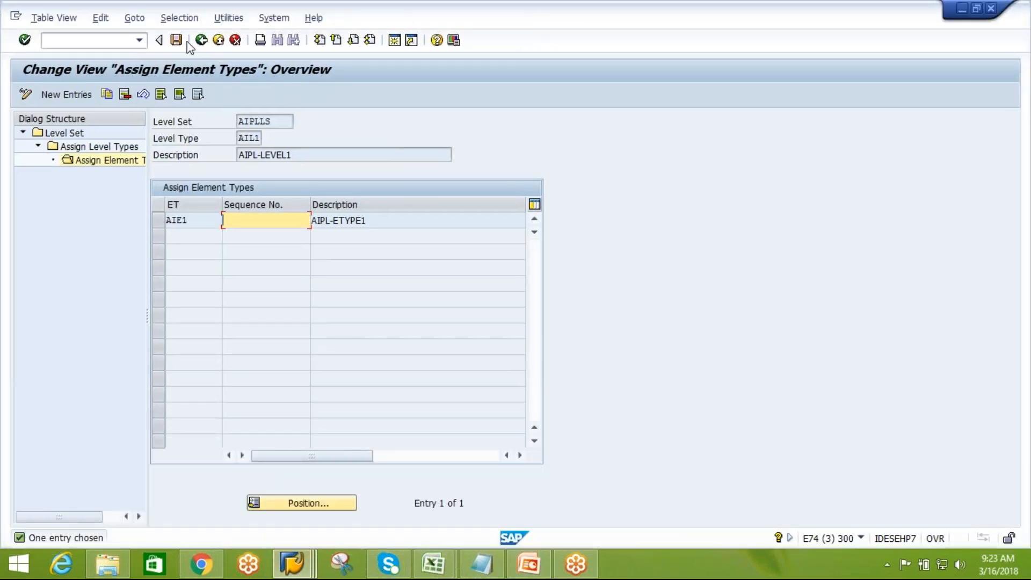
Review level type AIL1's element type assignments in level set AIPLLS again, then leave Define Level Set
{"action": "left_click", "coordinate": [201, 41]}
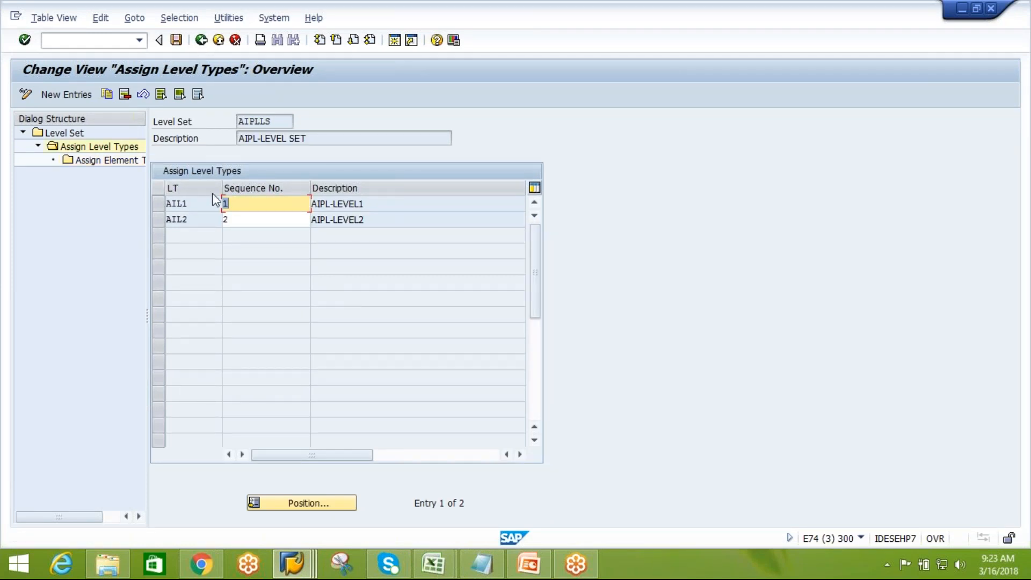
{"action": "left_click", "coordinate": [159, 203]}
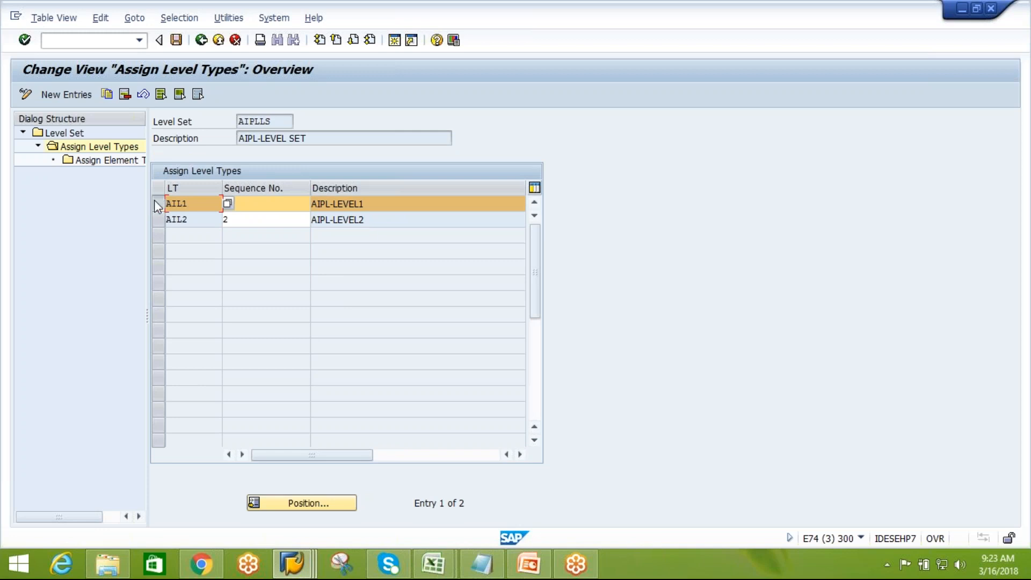
{"action": "type", "text": "1"}
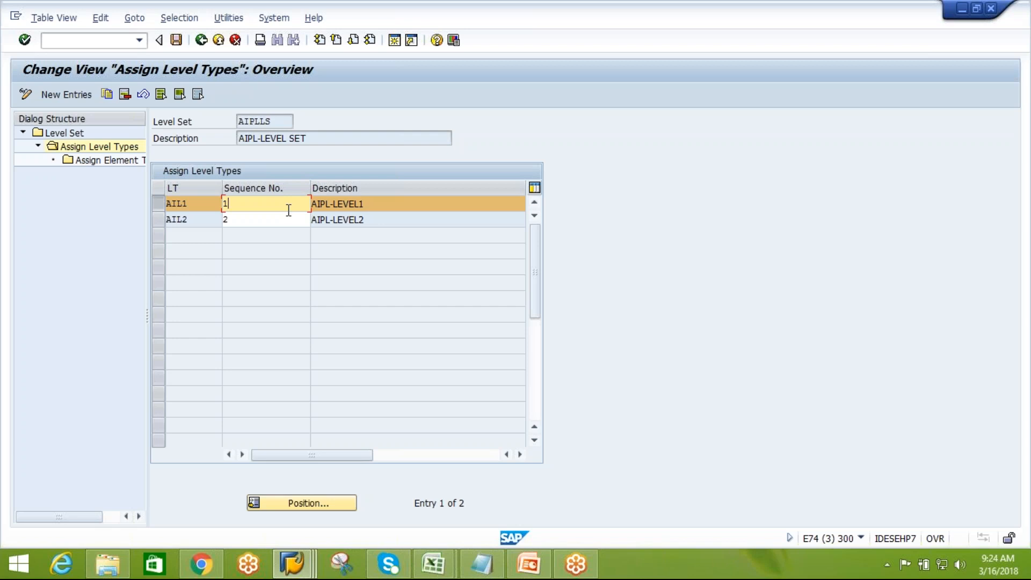
{"action": "double_click", "coordinate": [127, 161]}
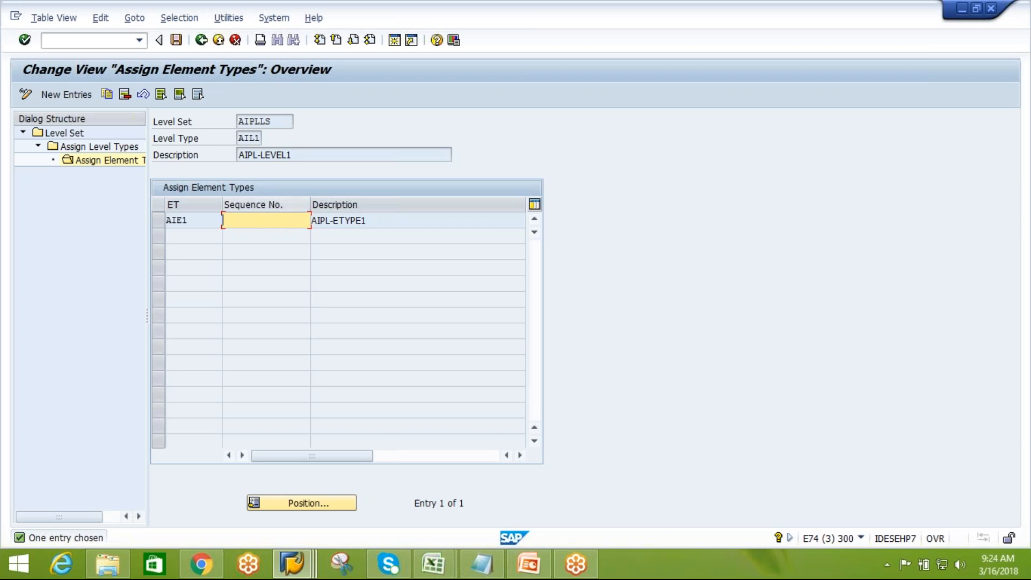
{"action": "left_click", "coordinate": [202, 44]}
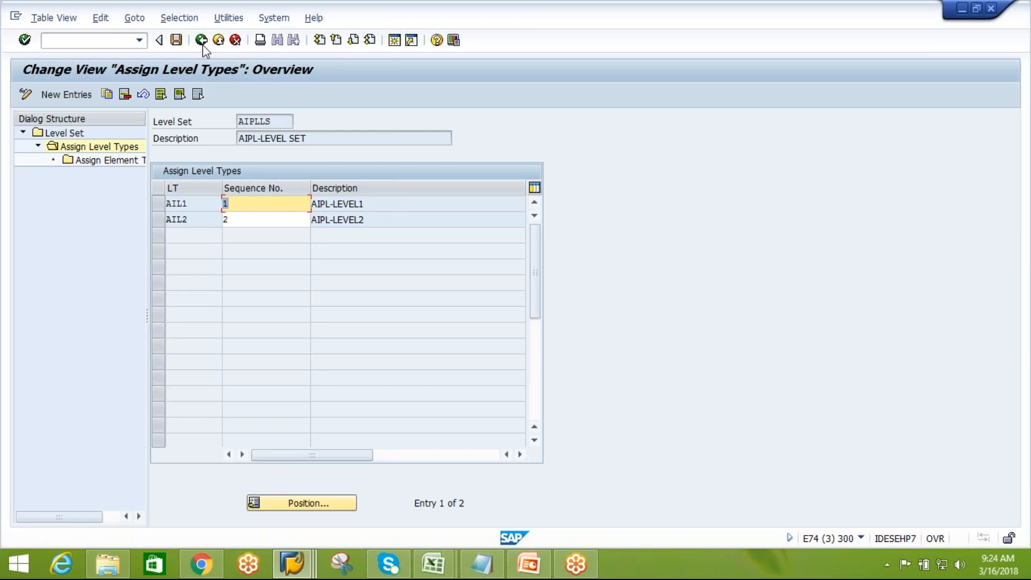
{"action": "left_click", "coordinate": [202, 44]}
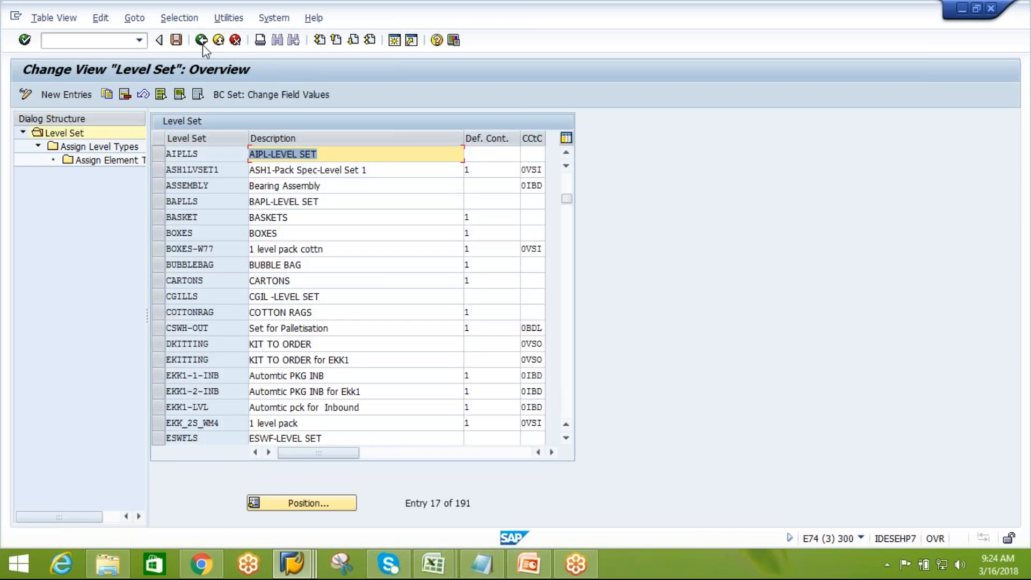
{"action": "left_click", "coordinate": [201, 47]}
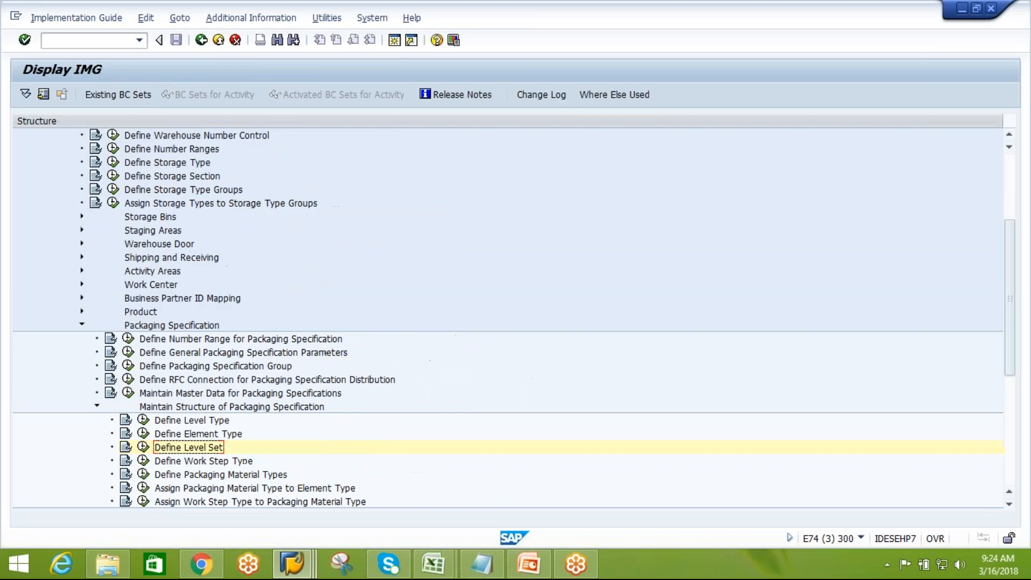
Open Define Element Type and add a new element type AIE3
{"action": "left_click", "coordinate": [208, 435]}
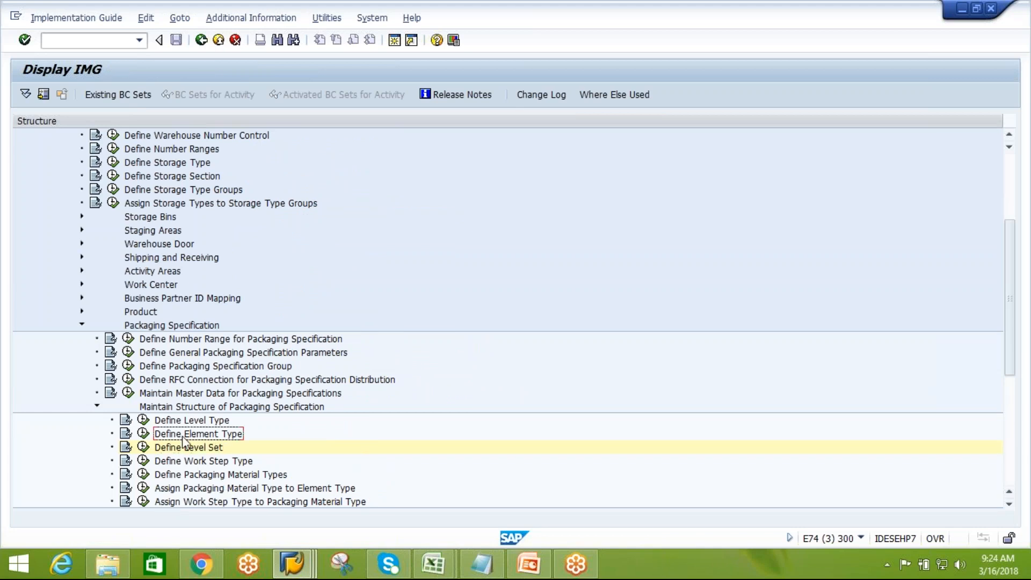
{"action": "left_click", "coordinate": [144, 434]}
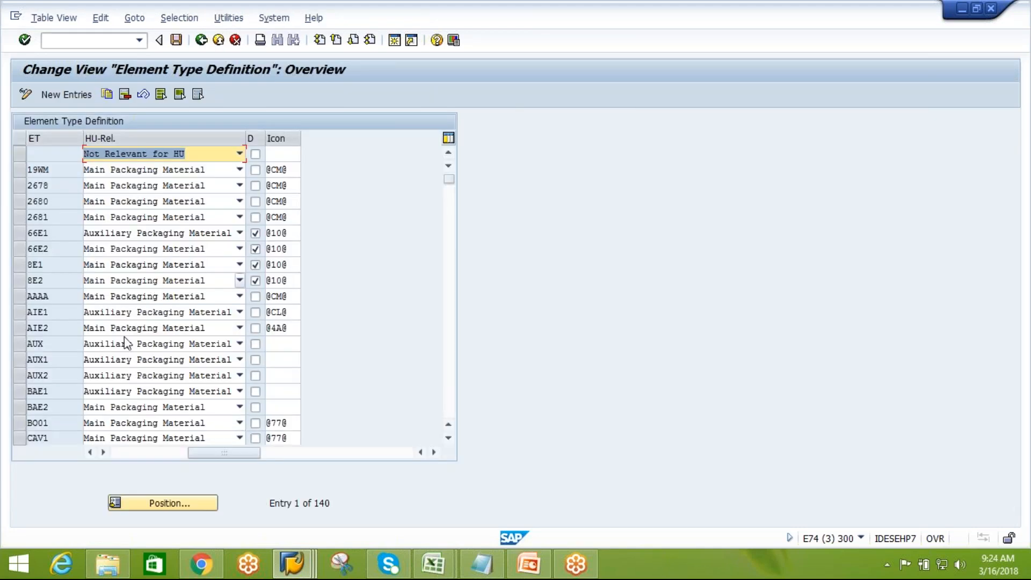
{"action": "left_click", "coordinate": [184, 505]}
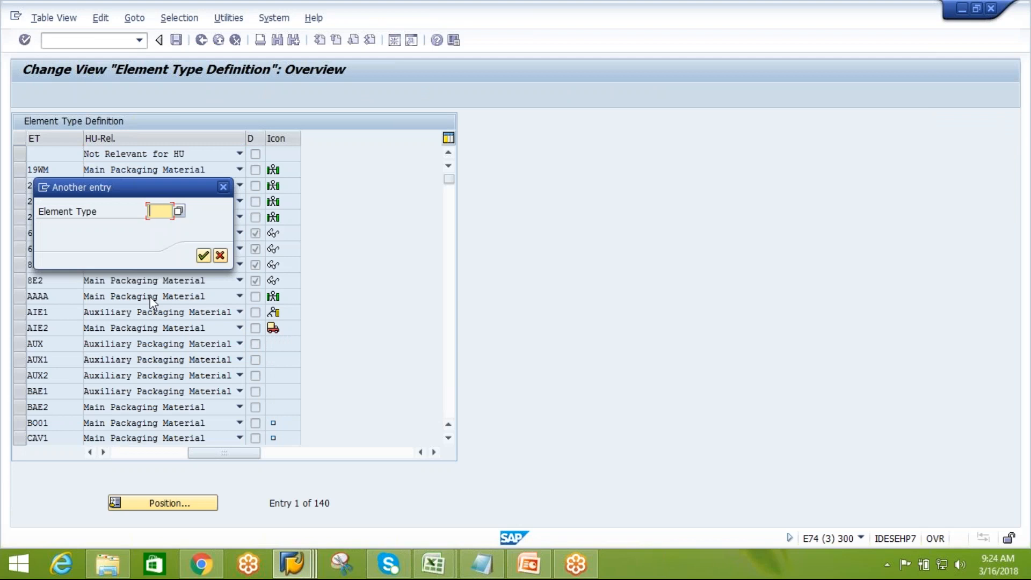
{"action": "left_click", "coordinate": [223, 187]}
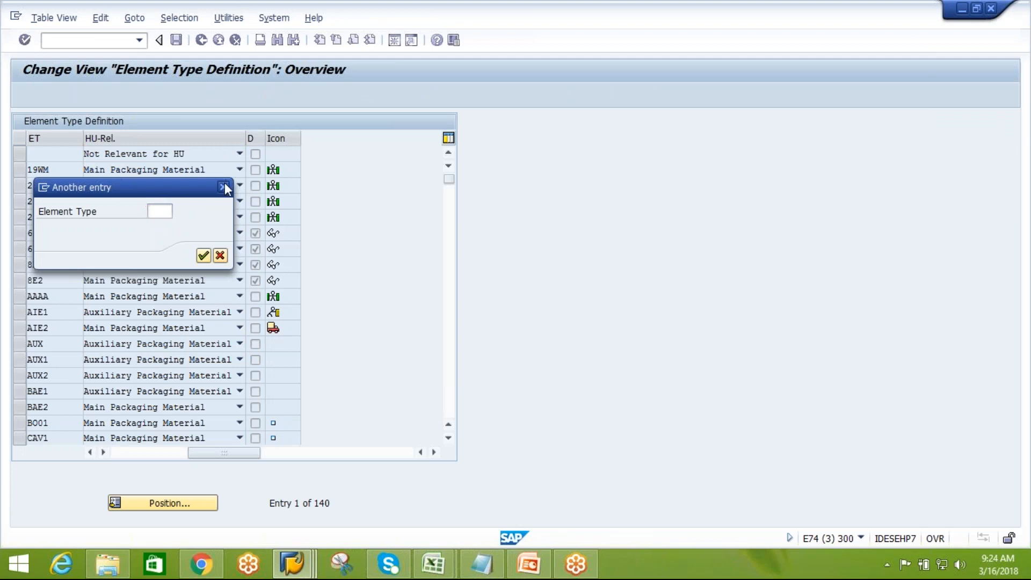
{"action": "left_click", "coordinate": [83, 94]}
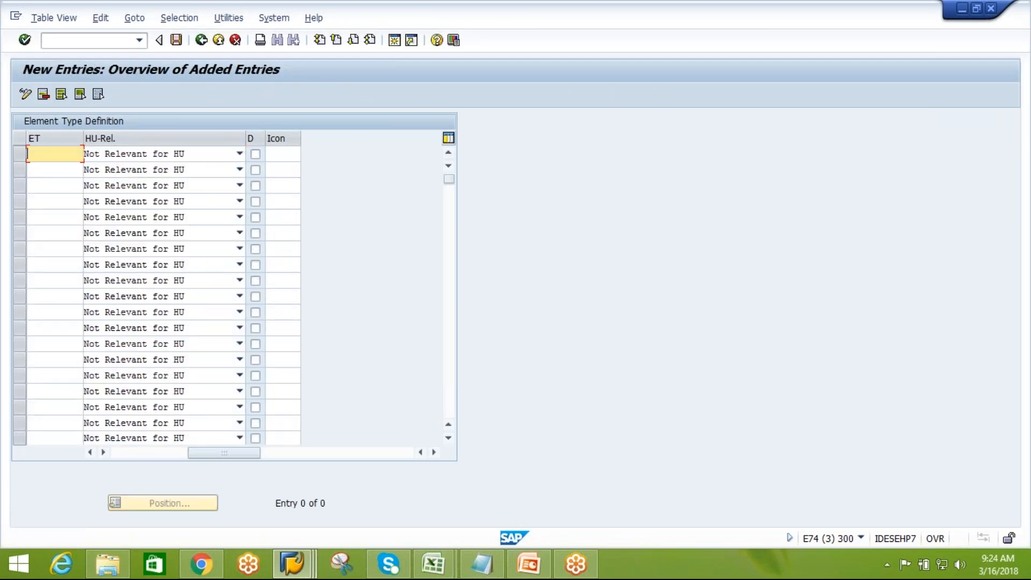
{"action": "type", "text": "AI"}
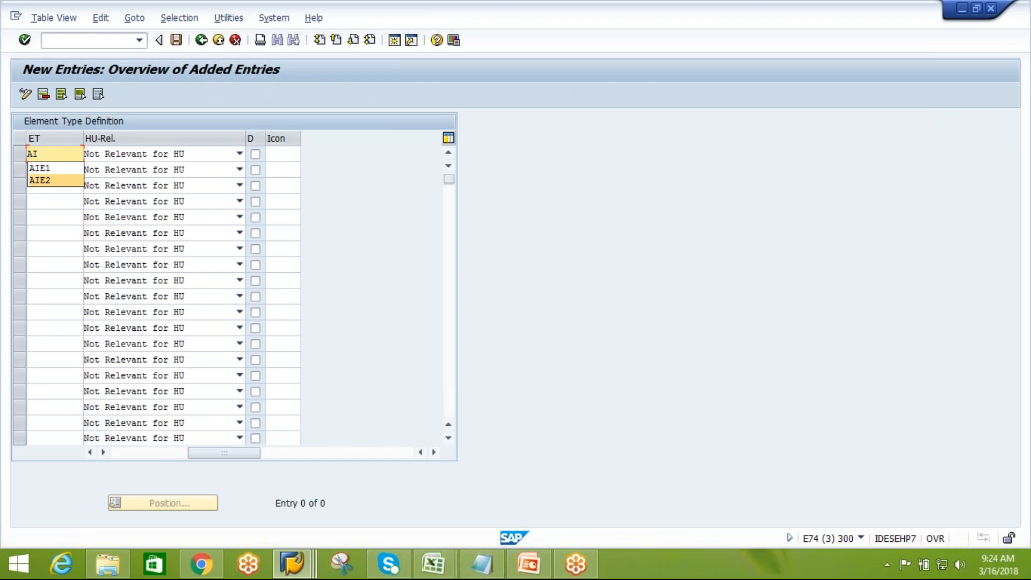
{"action": "type", "text": "E3"}
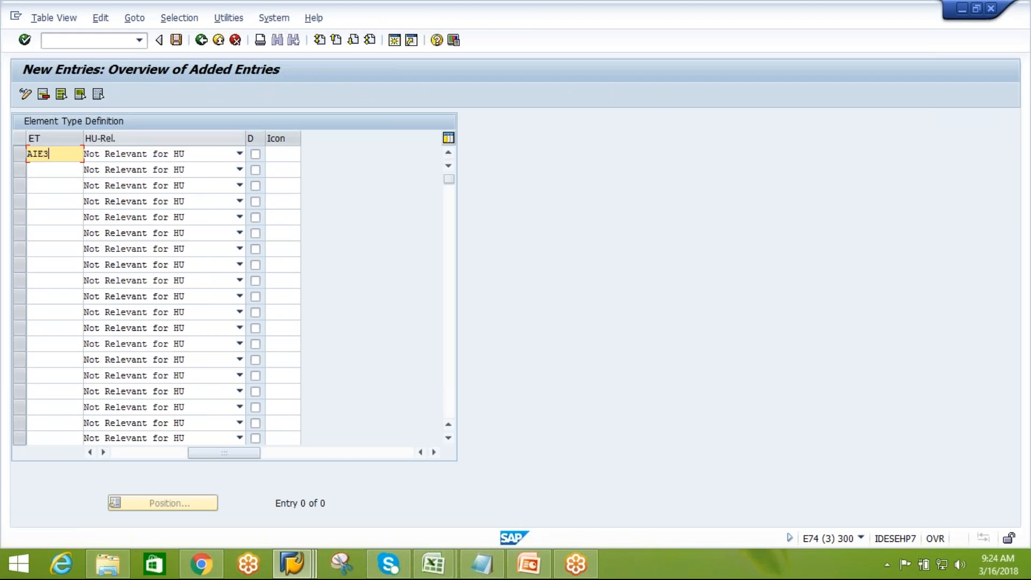
Set AIE3's HU relevance to Auxiliary Packaging Material and save it under the customizing request
{"action": "left_click", "coordinate": [240, 154]}
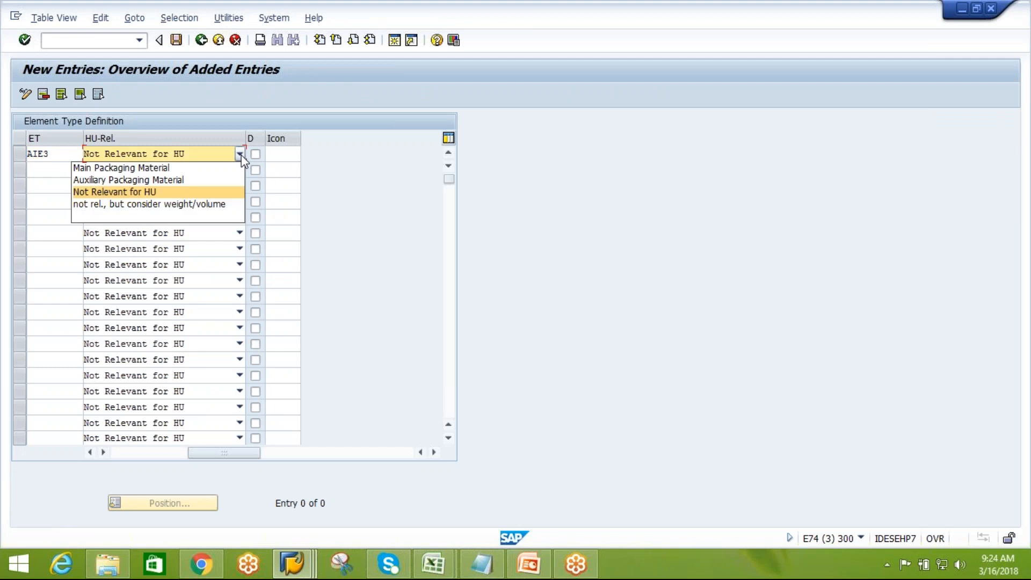
{"action": "left_click", "coordinate": [195, 181]}
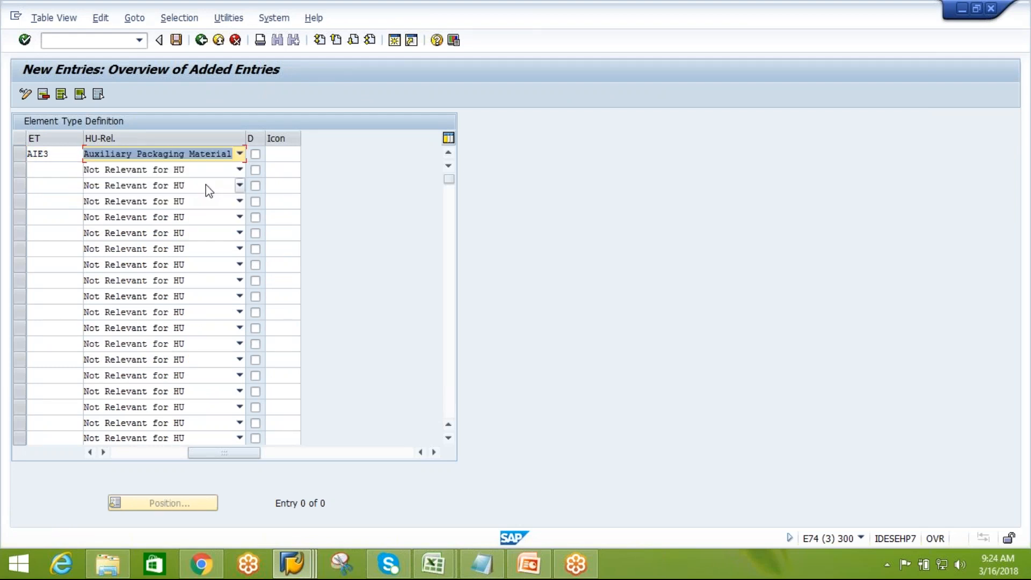
{"action": "left_click", "coordinate": [179, 42]}
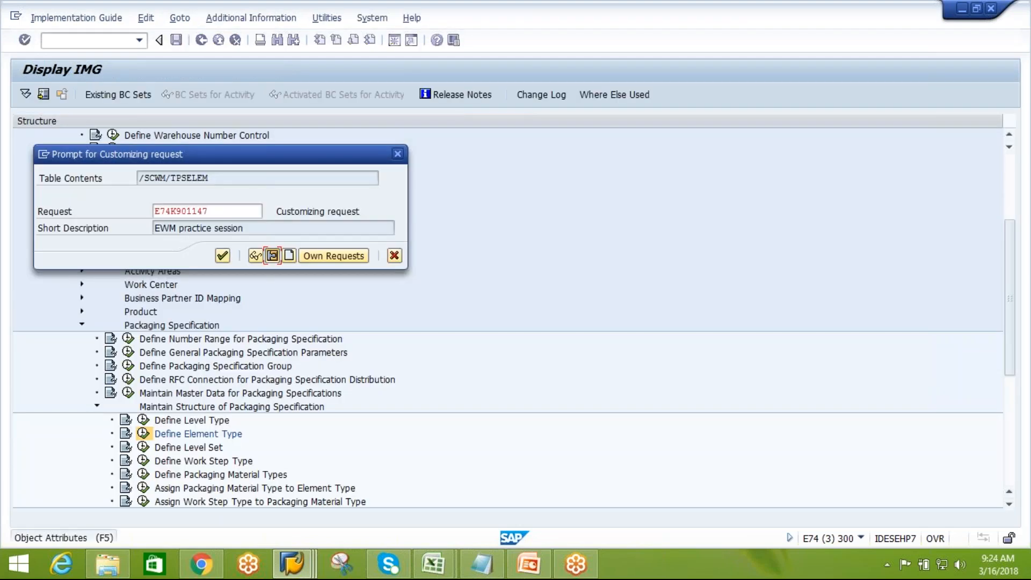
{"action": "left_click", "coordinate": [226, 257]}
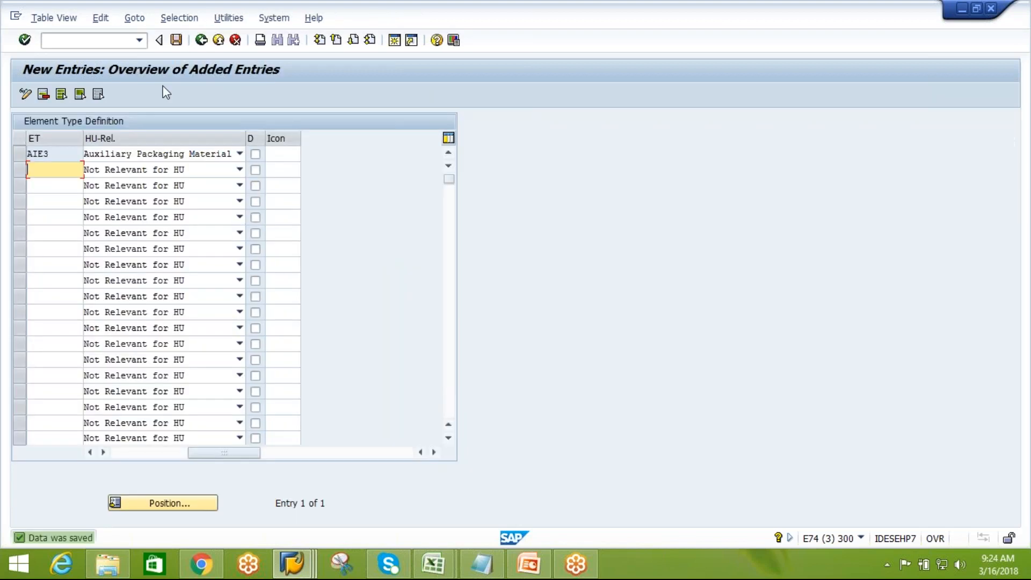
Reopen Define Level Set, go to level set AIPLLS, level type AIL1's element types, and set AIE1's sequence number to 1
{"action": "left_click", "coordinate": [201, 42]}
{"action": "left_click", "coordinate": [201, 41]}
{"action": "left_click", "coordinate": [143, 447]}
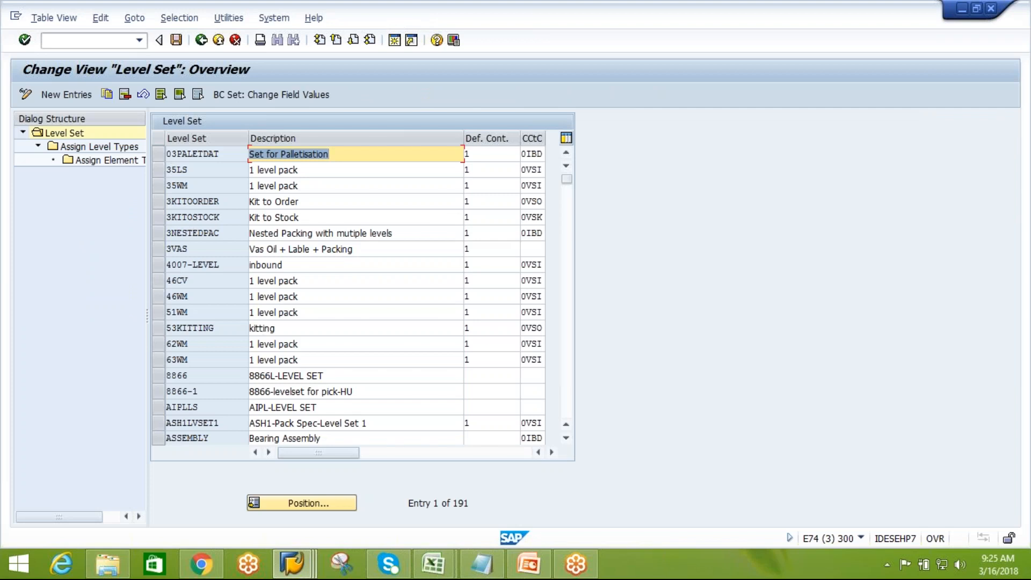
{"action": "left_click", "coordinate": [300, 505]}
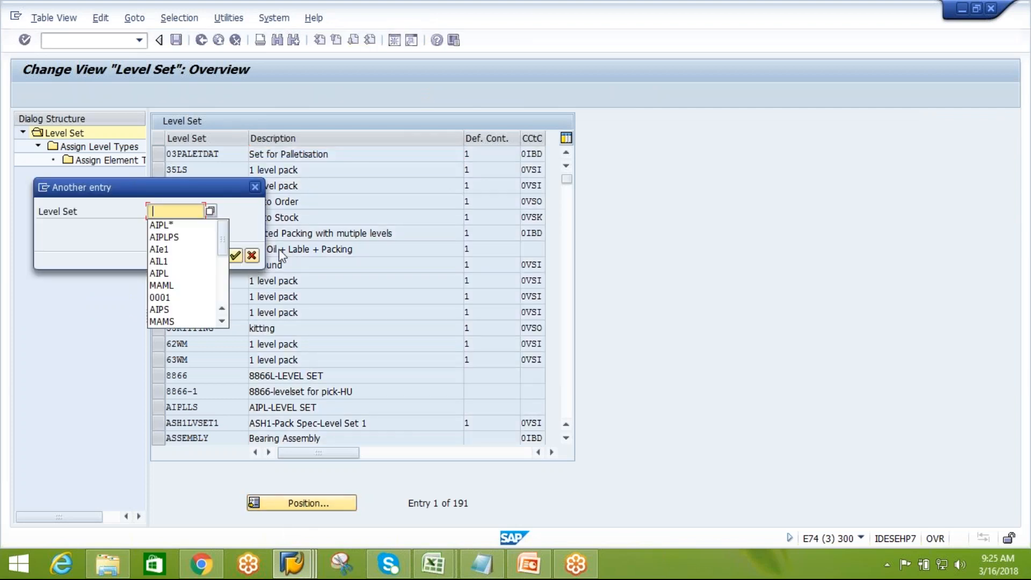
{"action": "left_click", "coordinate": [177, 238]}
{"action": "key", "text": "BackSpace"}
{"action": "key", "text": "BackSpace"}
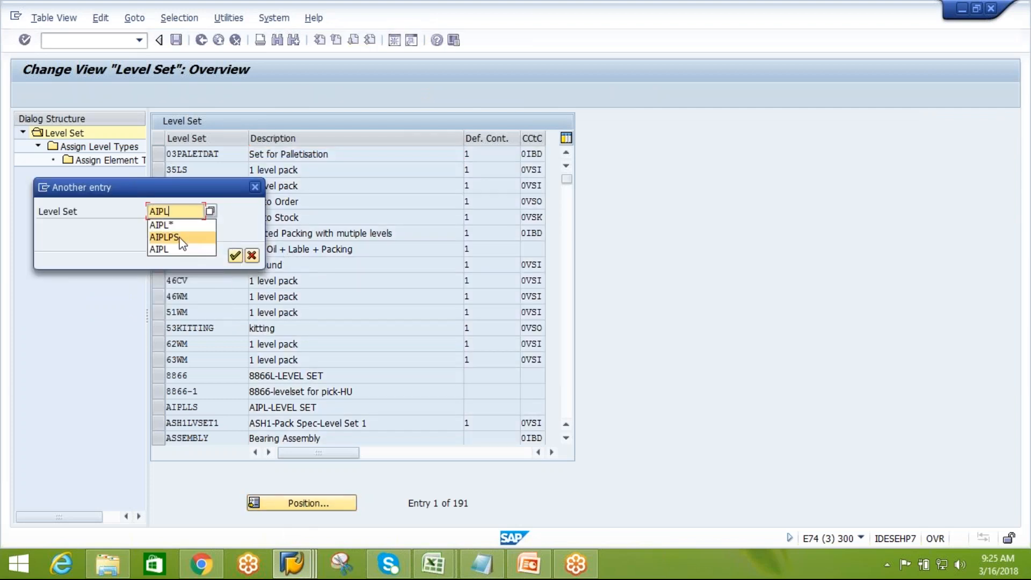
{"action": "type", "text": "LS"}
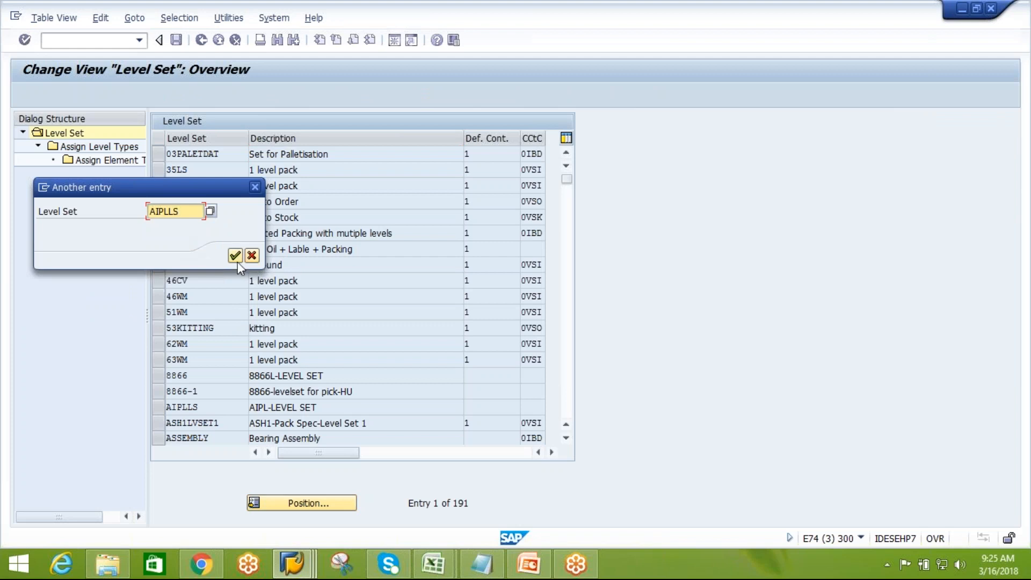
{"action": "left_click", "coordinate": [235, 256]}
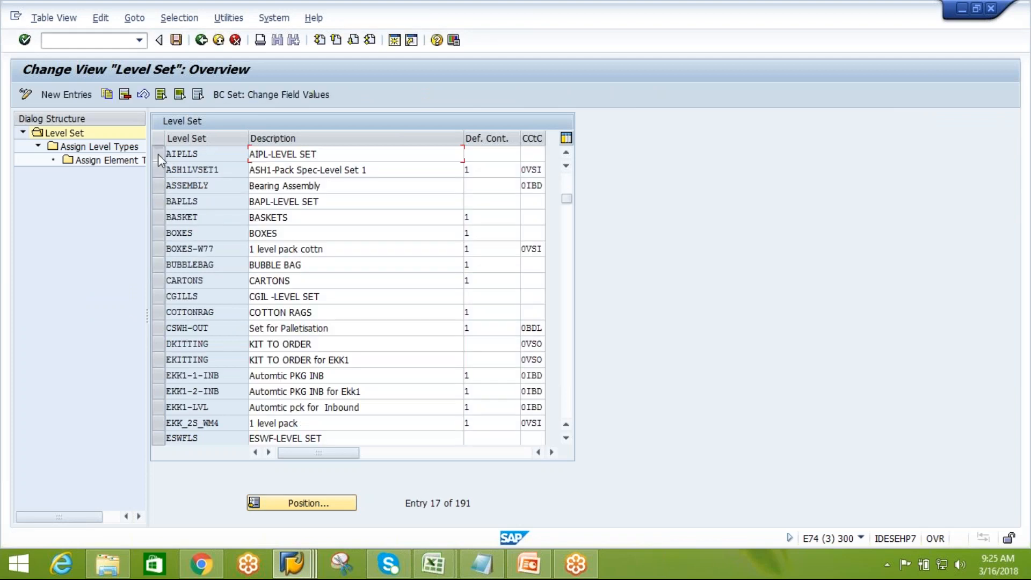
{"action": "left_click", "coordinate": [158, 154]}
{"action": "double_click", "coordinate": [105, 147]}
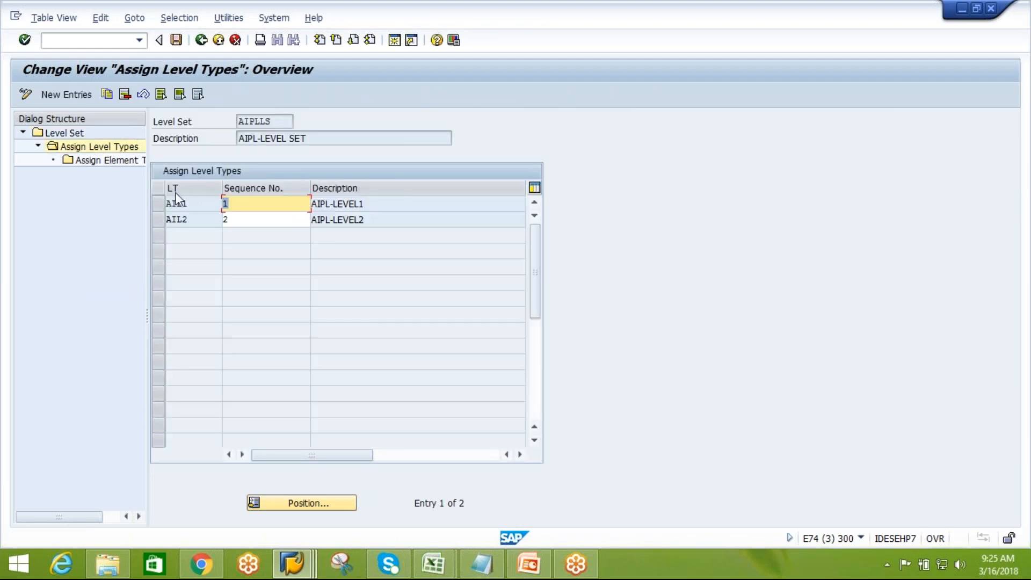
{"action": "left_click", "coordinate": [158, 204]}
{"action": "double_click", "coordinate": [115, 161]}
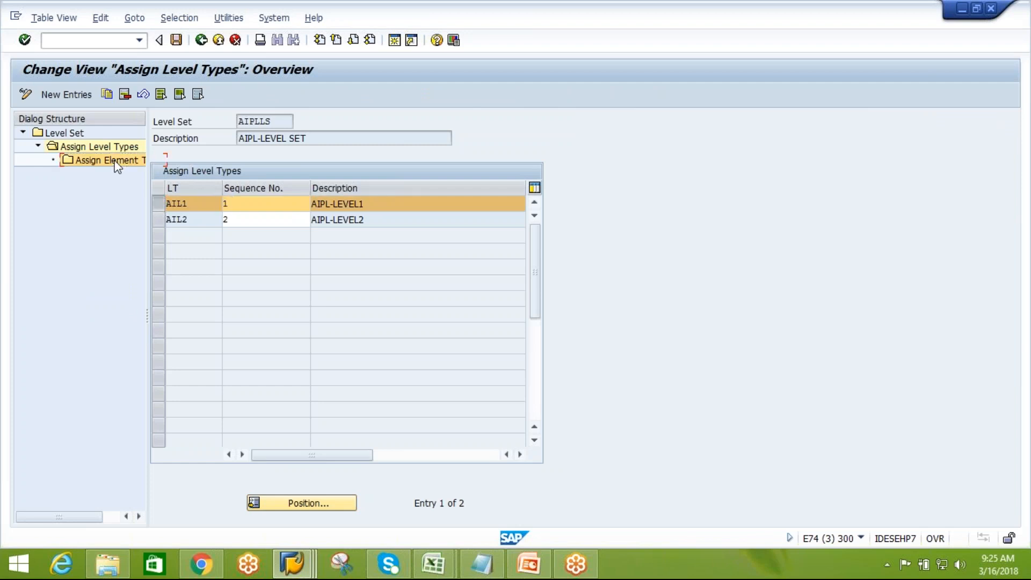
{"action": "type", "text": "1"}
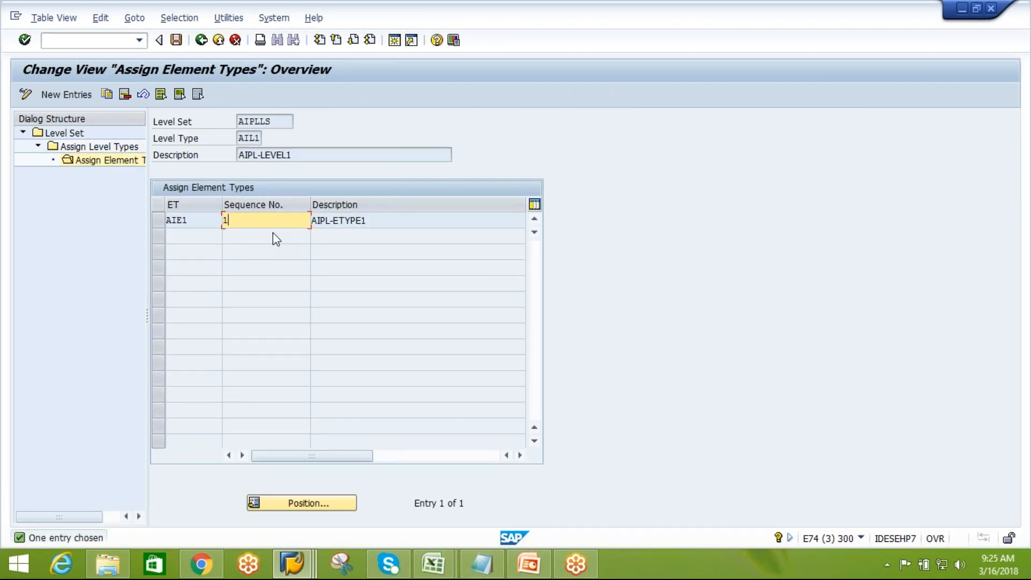
Add element type AIE3 to level type AIL1 with sequence number 2 and save under the customizing request
{"action": "left_click", "coordinate": [65, 94]}
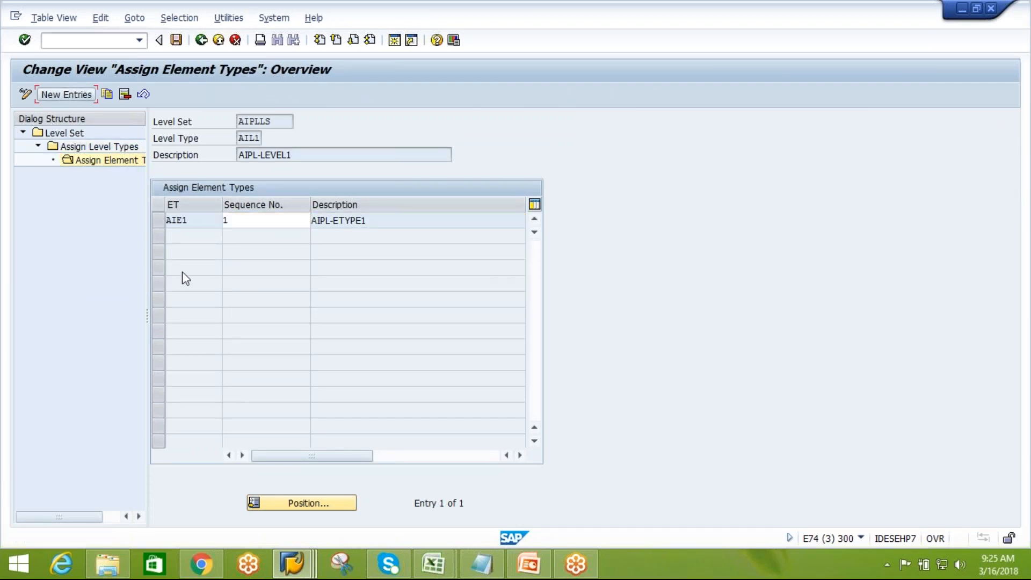
{"action": "type", "text": "AI"}
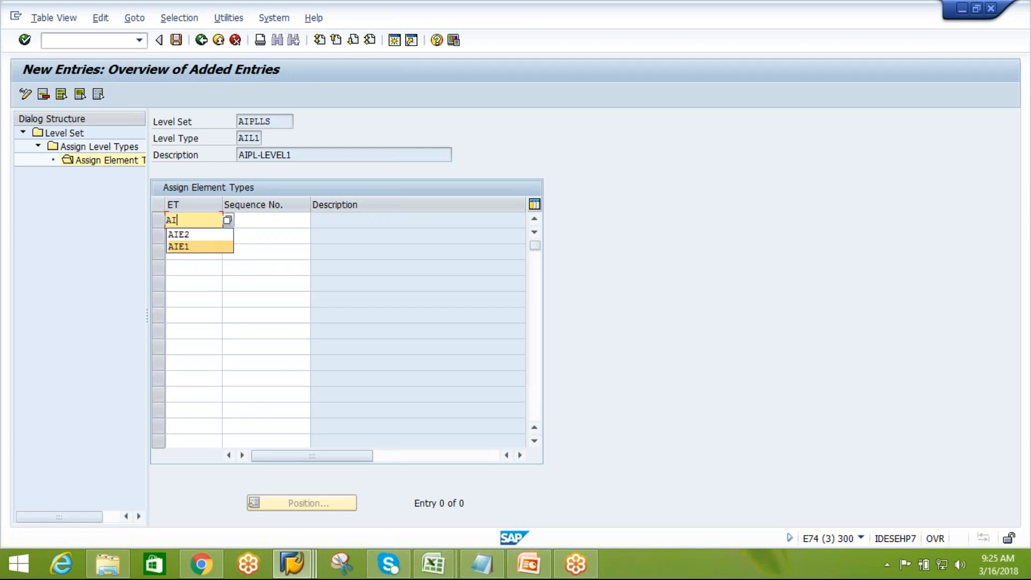
{"action": "type", "text": "E#"}
{"action": "key", "text": "BackSpace"}
{"action": "type", "text": "2"}
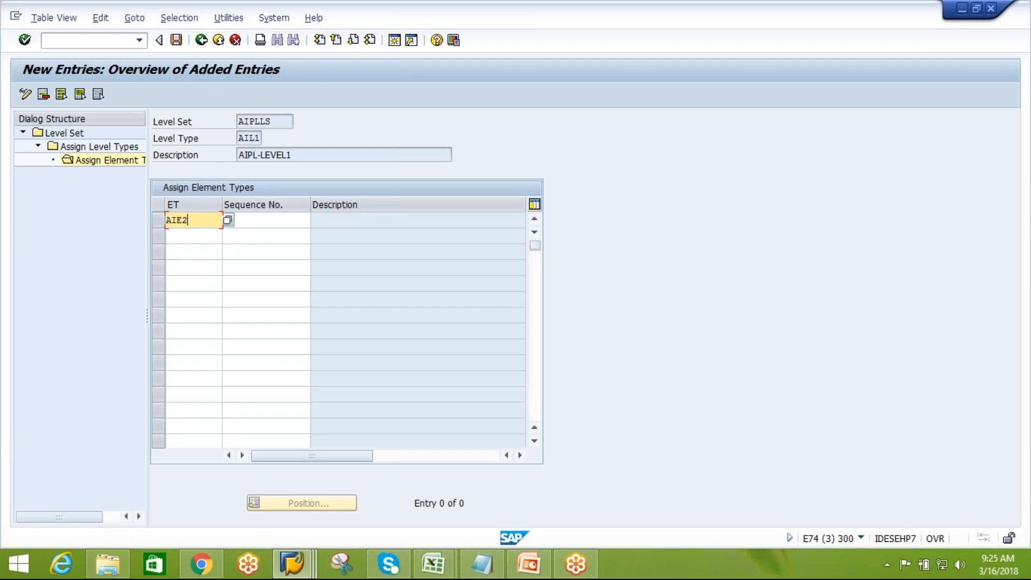
{"action": "key", "text": "BackSpace"}
{"action": "type", "text": "3"}
{"action": "left_click", "coordinate": [275, 224]}
{"action": "type", "text": "2"}
{"action": "key", "text": "Return"}
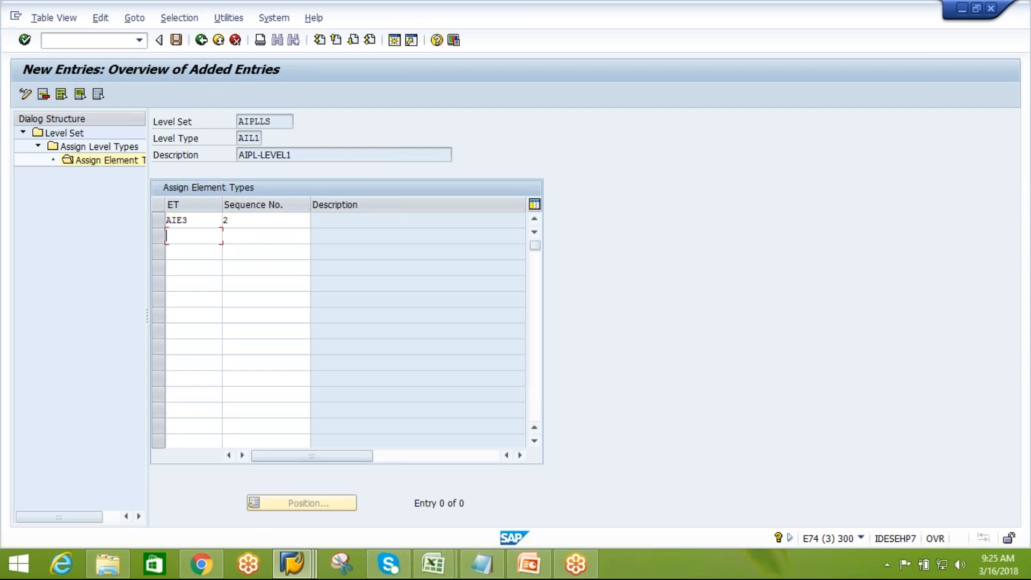
{"action": "left_click", "coordinate": [177, 40]}
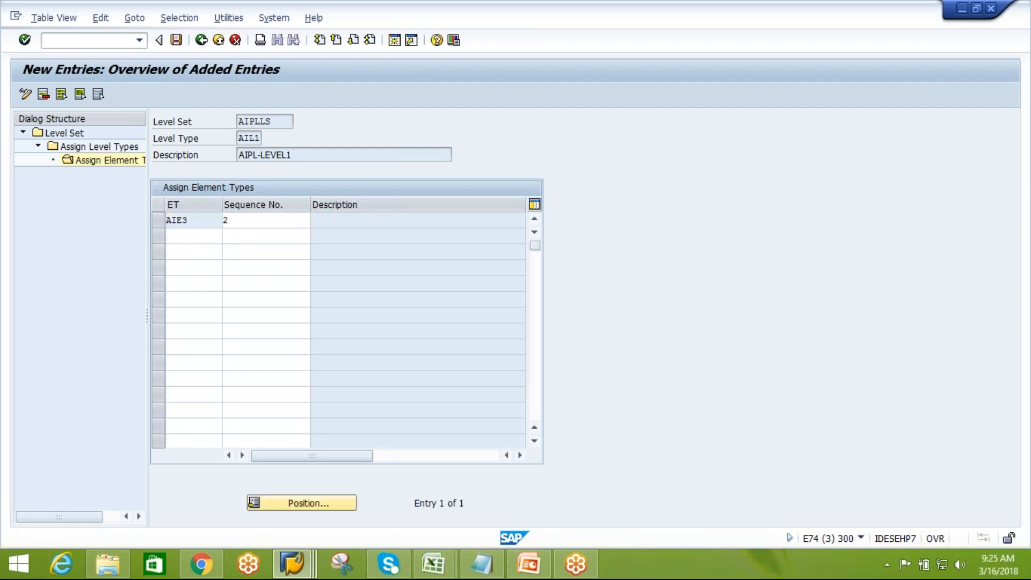
{"action": "left_click", "coordinate": [229, 256]}
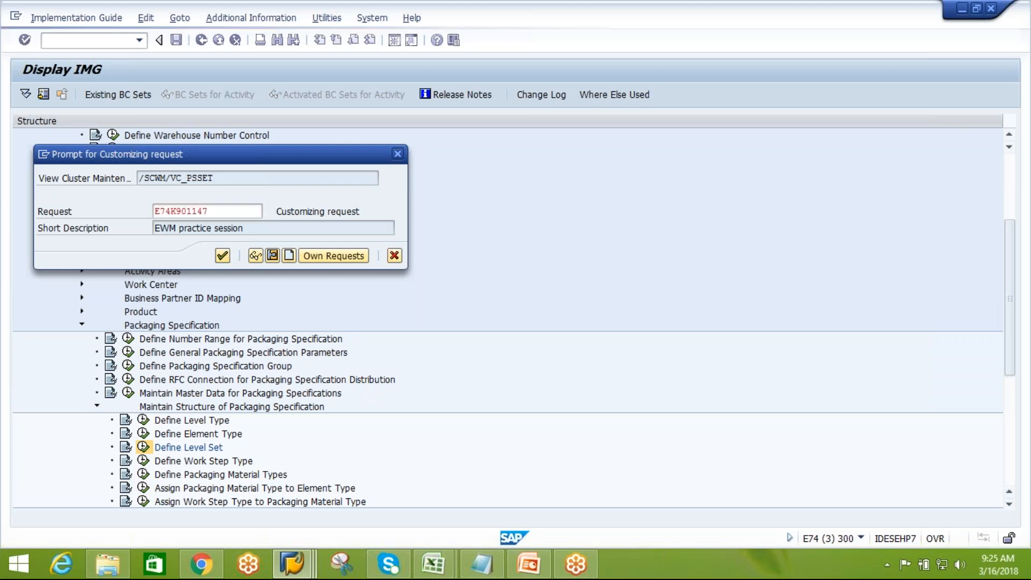
{"action": "left_click", "coordinate": [202, 41]}
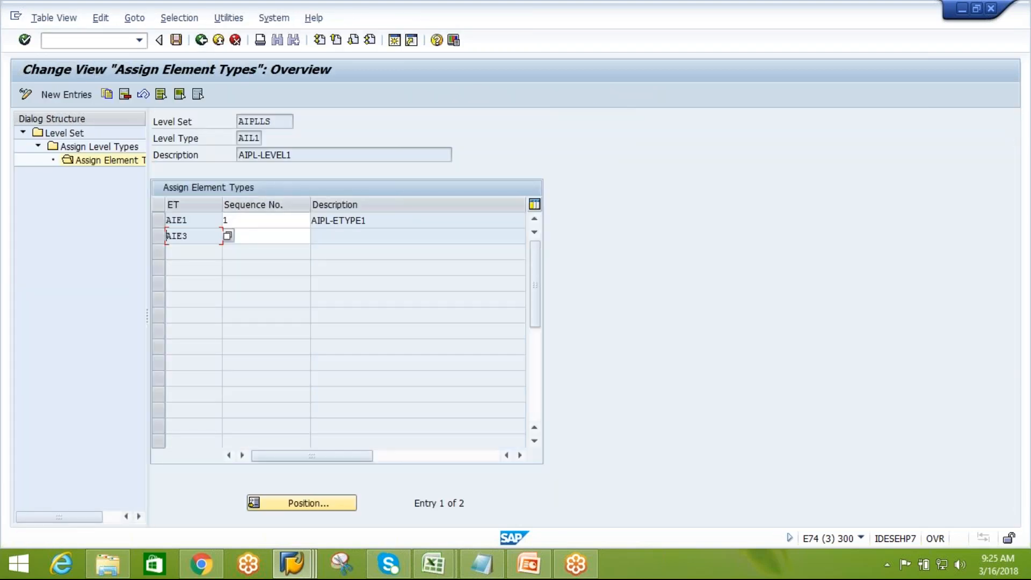
Re-enter sequence number 2 for AIE3 and go back to the level type assignments of AIPLLS
{"action": "left_click", "coordinate": [242, 235]}
{"action": "type", "text": "2"}
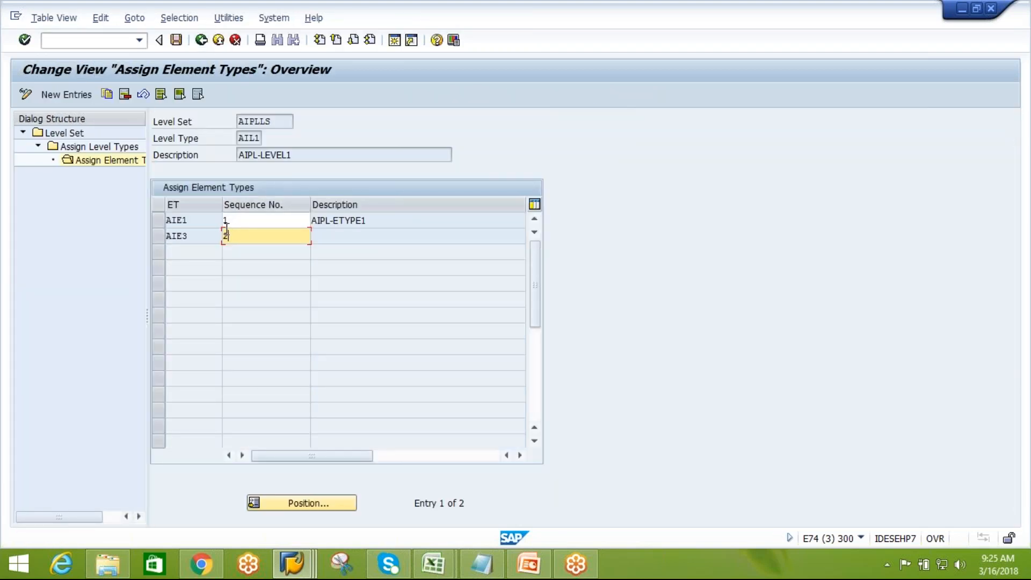
{"action": "left_click", "coordinate": [201, 41]}
{"action": "left_click", "coordinate": [201, 41]}
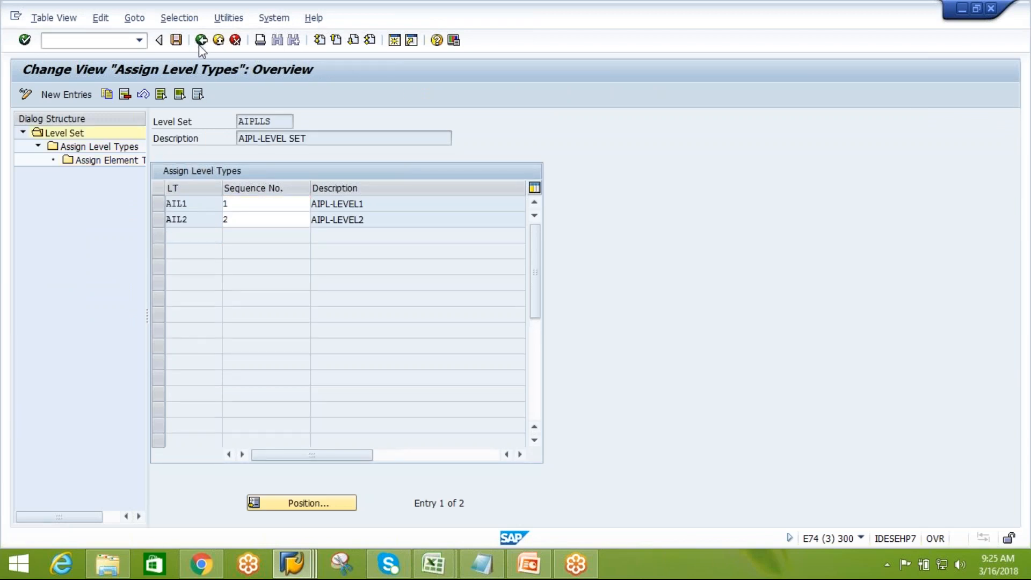
Open Define Work Step Type and add a new work step type HOTA described as HOT AIR PRESS
{"action": "left_click", "coordinate": [201, 41]}
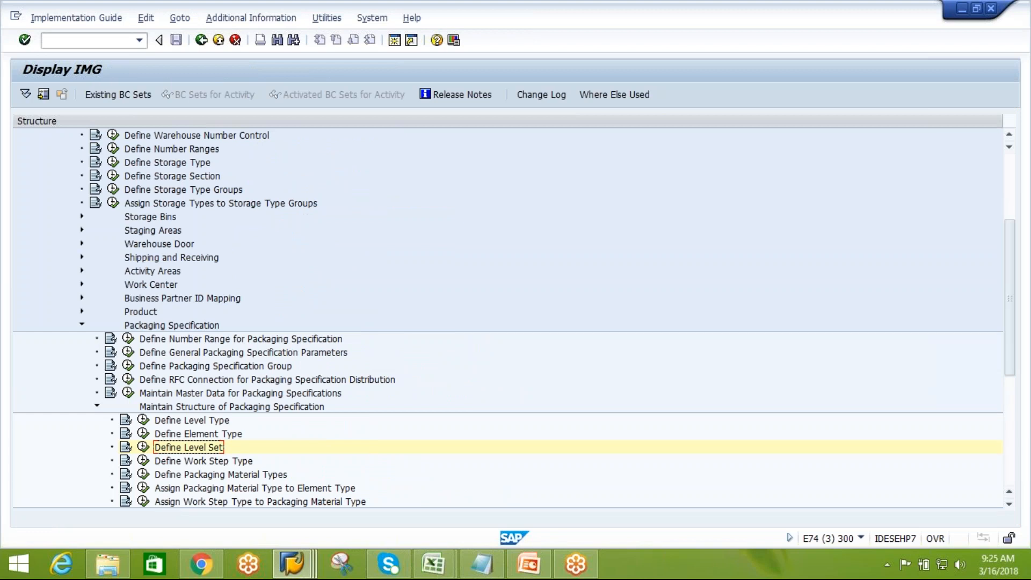
{"action": "left_click", "coordinate": [214, 462]}
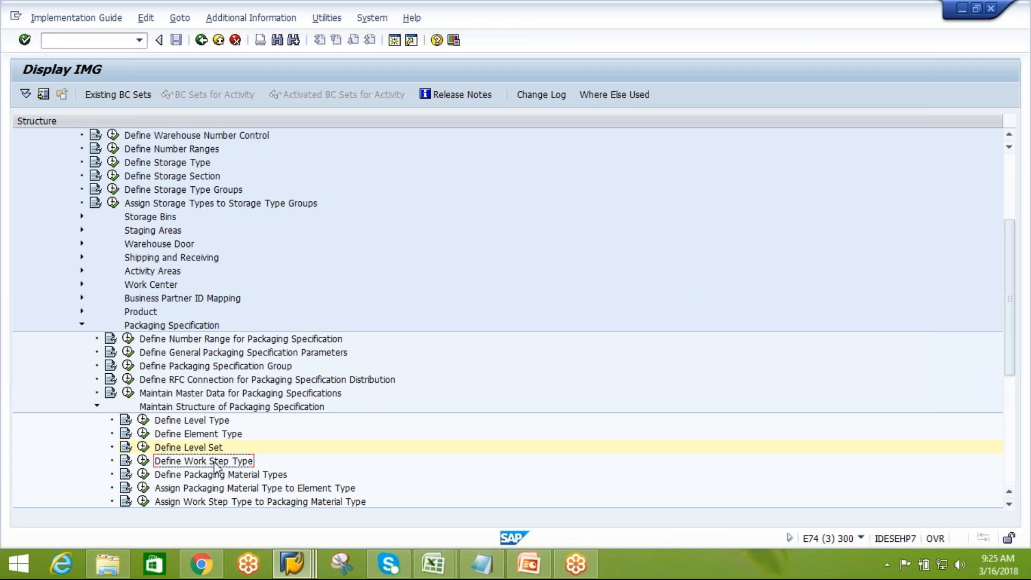
{"action": "left_click", "coordinate": [143, 462]}
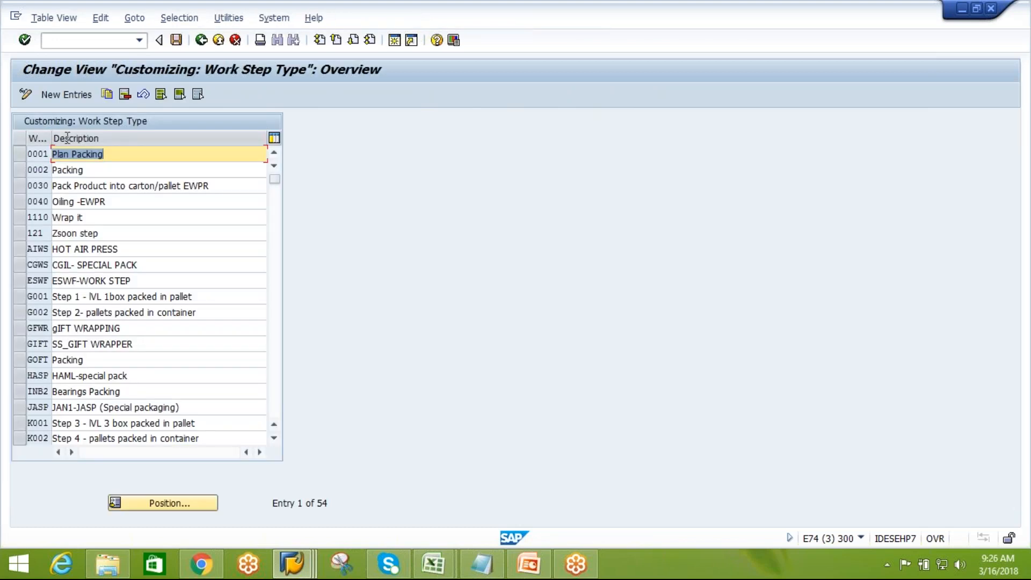
{"action": "left_click", "coordinate": [69, 98]}
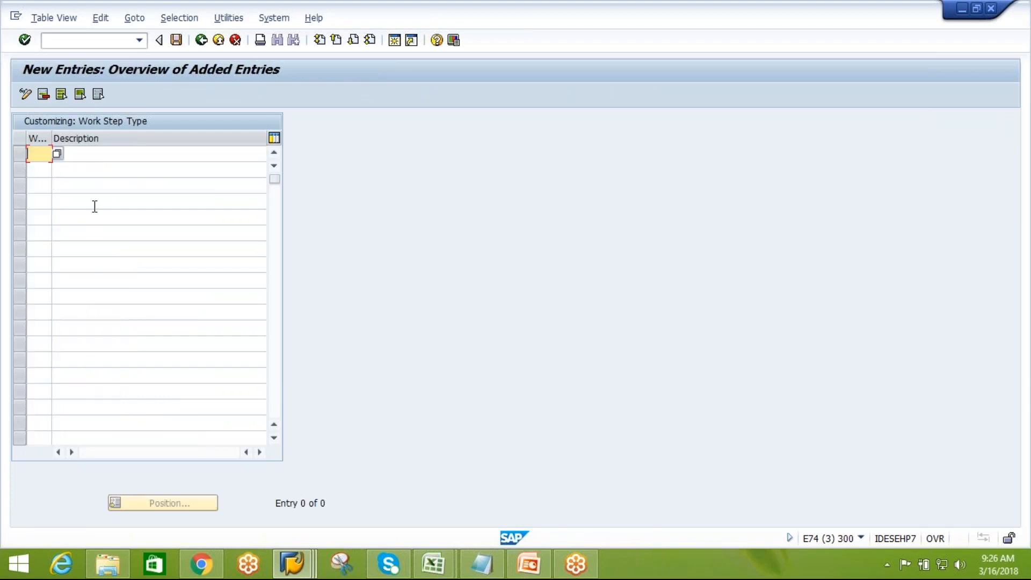
{"action": "type", "text": "A"}
{"action": "key", "text": "BackSpace"}
{"action": "type", "text": "HOT"}
{"action": "left_click", "coordinate": [100, 163]}
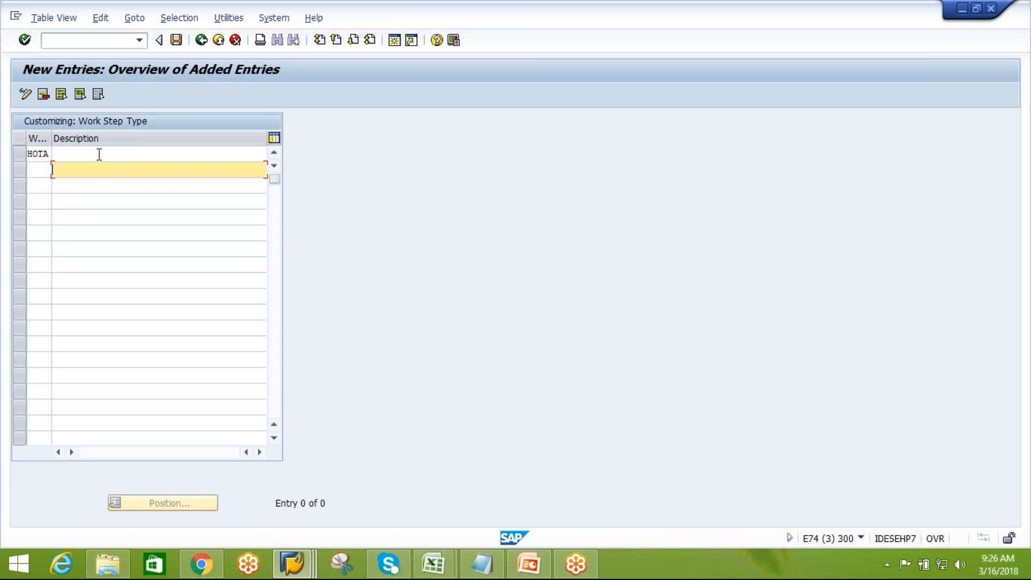
{"action": "left_click", "coordinate": [100, 154]}
{"action": "type", "text": "HOT AIR"}
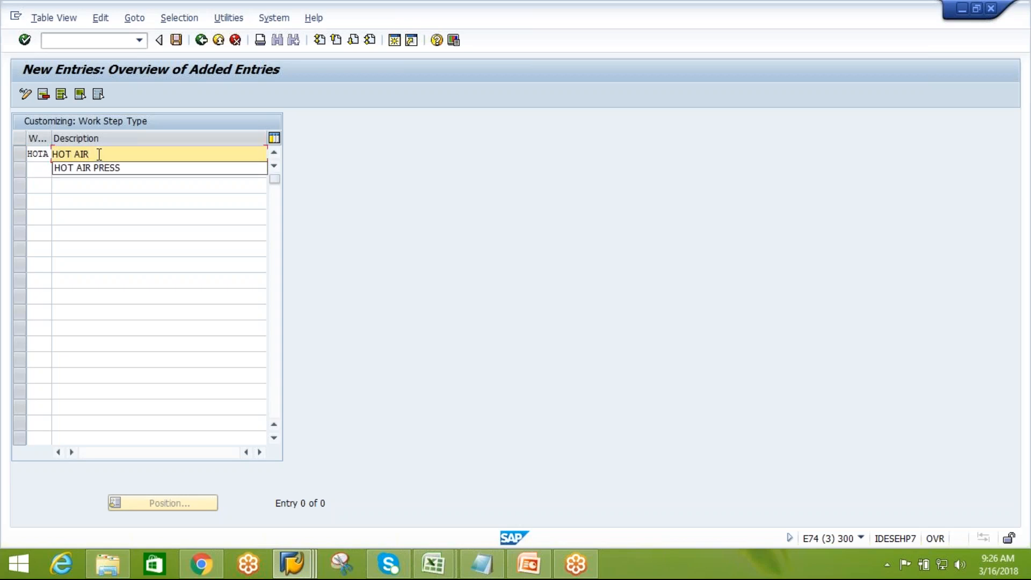
{"action": "left_click", "coordinate": [101, 169]}
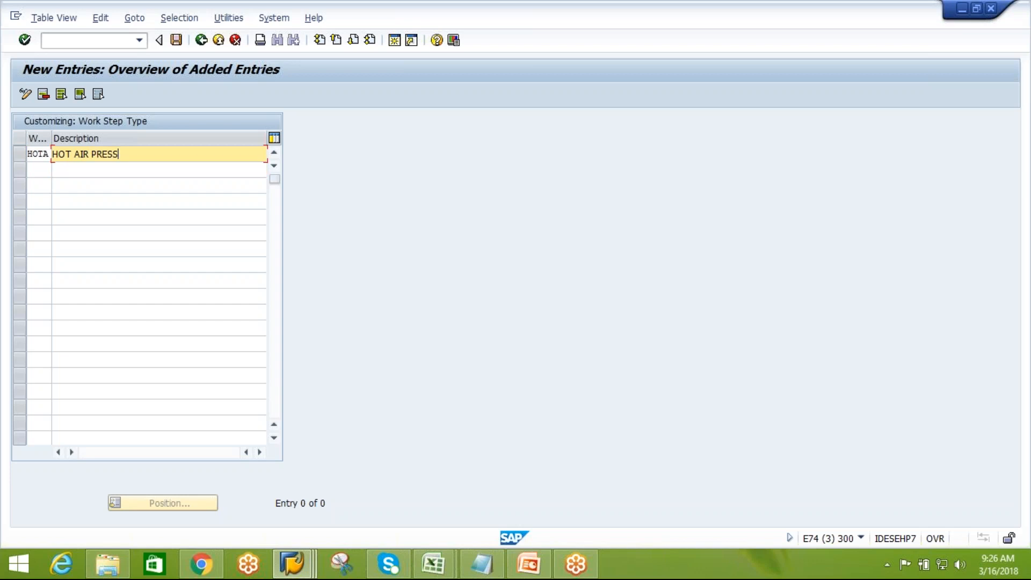
Add work step type PUNC with the description PUNCHING
{"action": "left_click", "coordinate": [41, 171]}
{"action": "type", "text": "PUM"}
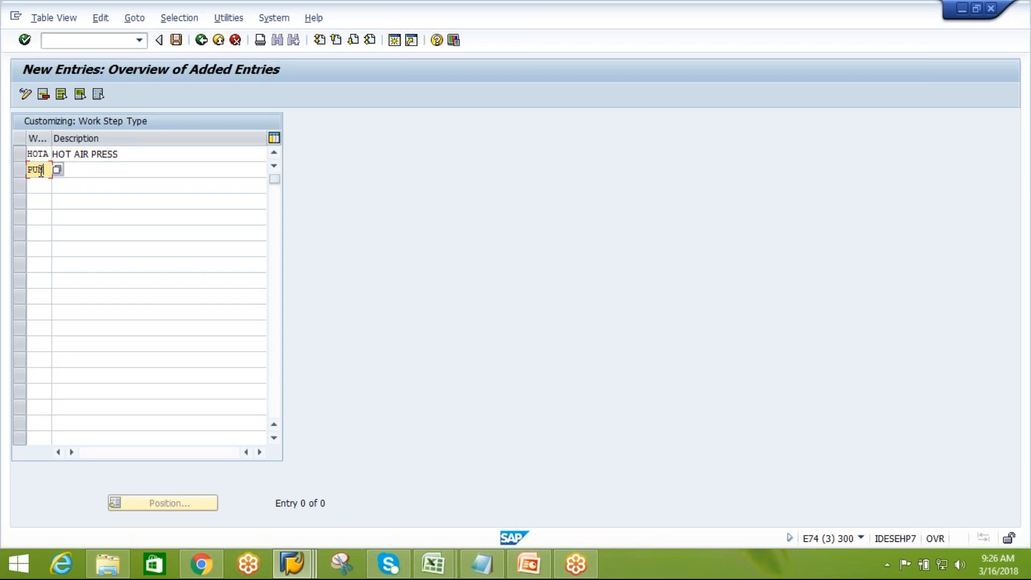
{"action": "type", "text": "C"}
{"action": "left_click", "coordinate": [94, 173]}
{"action": "type", "text": "PUNC"}
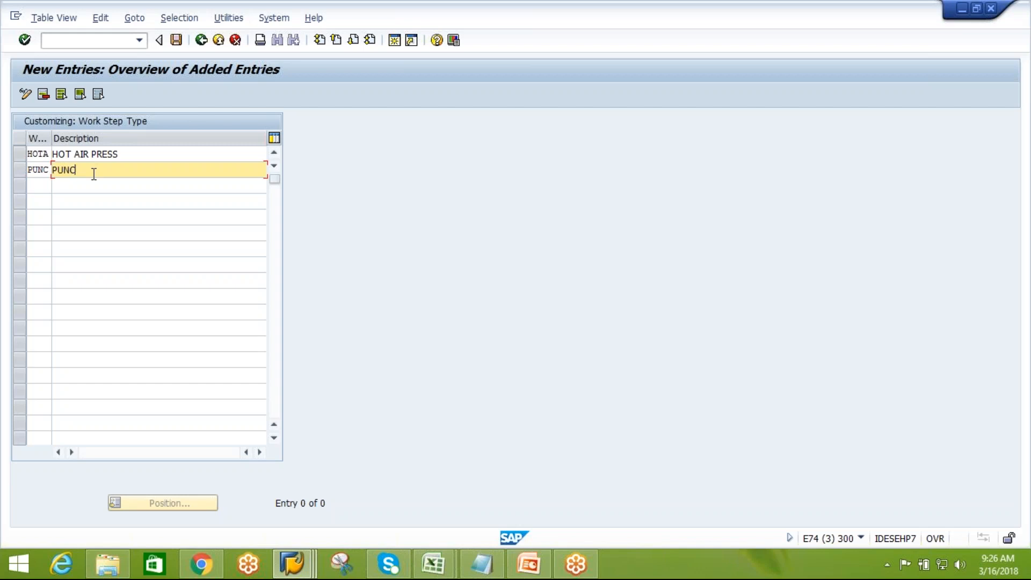
{"action": "type", "text": "HING"}
{"action": "key", "text": "Return"}
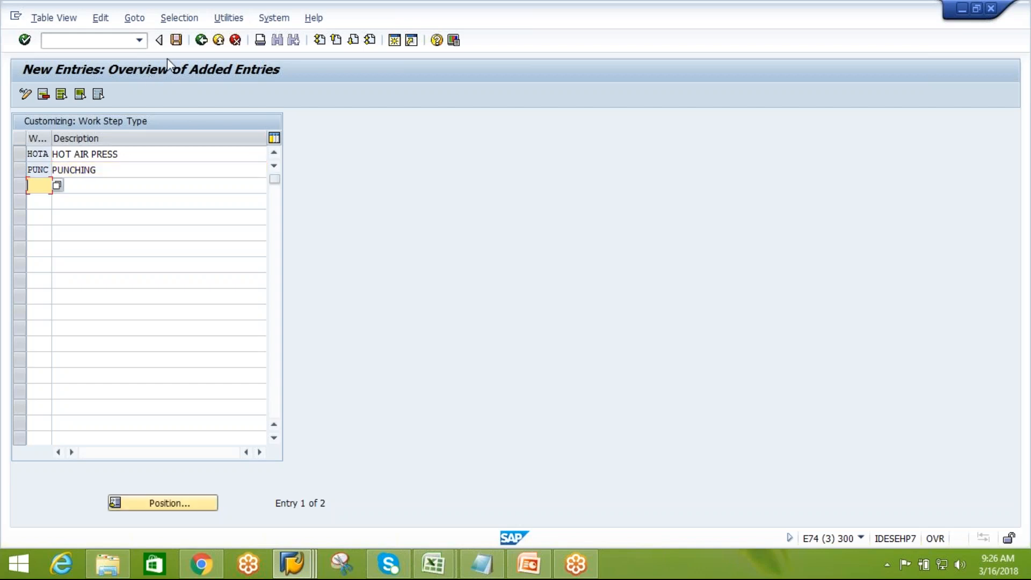
Save the new work step types under the customizing request and return to the IMG
{"action": "left_click", "coordinate": [176, 39]}
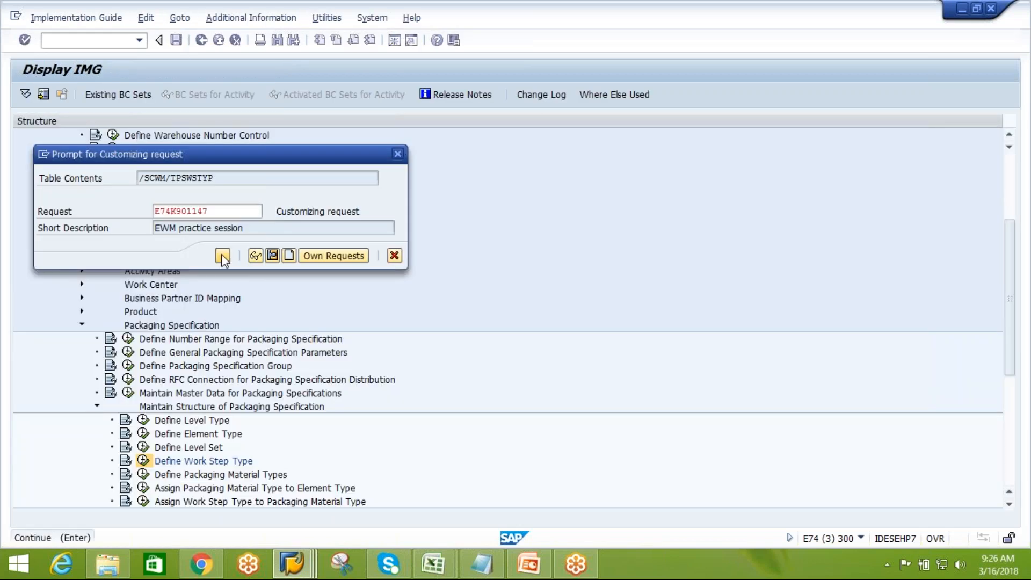
{"action": "left_click", "coordinate": [223, 255]}
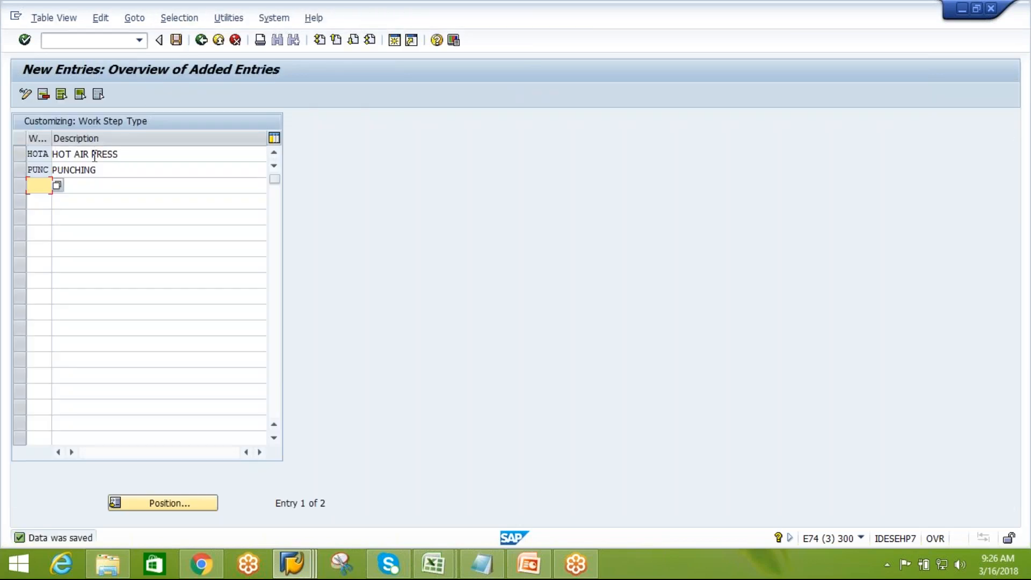
{"action": "left_click", "coordinate": [201, 41]}
{"action": "left_click", "coordinate": [201, 41]}
In Assign Packaging Material Type to Element Type, copy AIE2's three packaging material type assignments to element type AIE3
{"action": "left_click", "coordinate": [245, 477]}
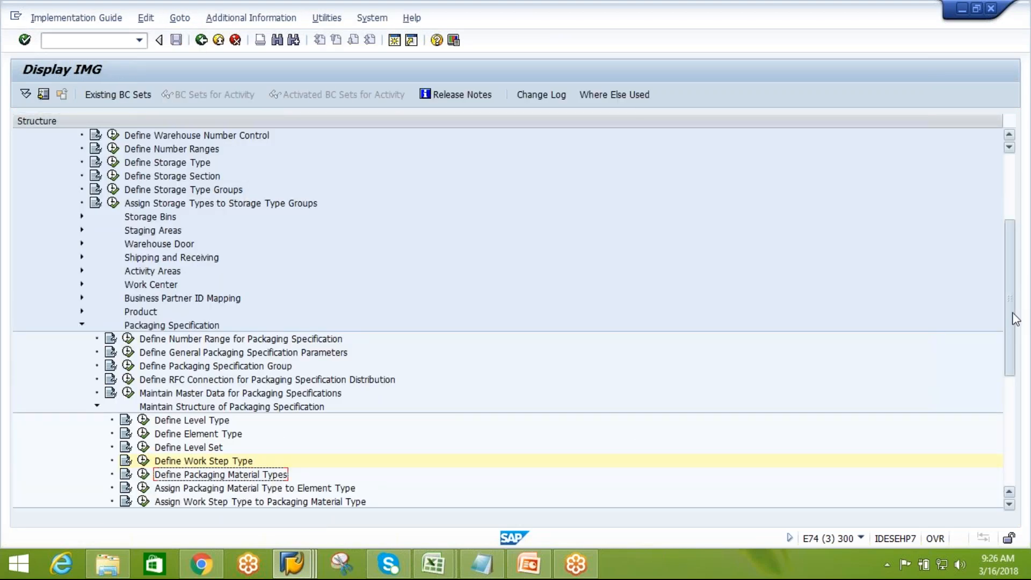
{"action": "left_click_drag", "start_coordinate": [1013, 314], "coordinate": [1014, 376]}
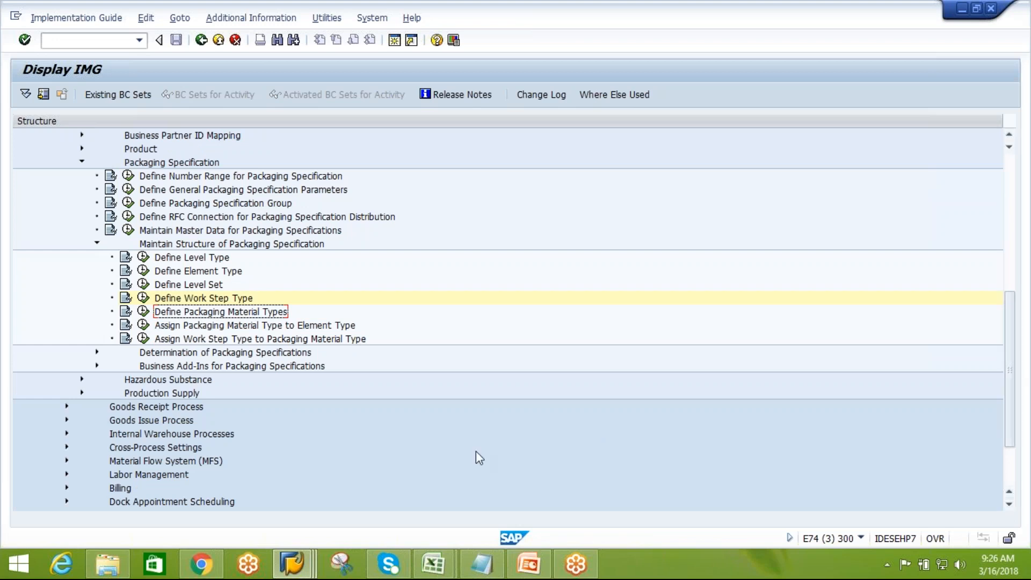
{"action": "left_click", "coordinate": [270, 331]}
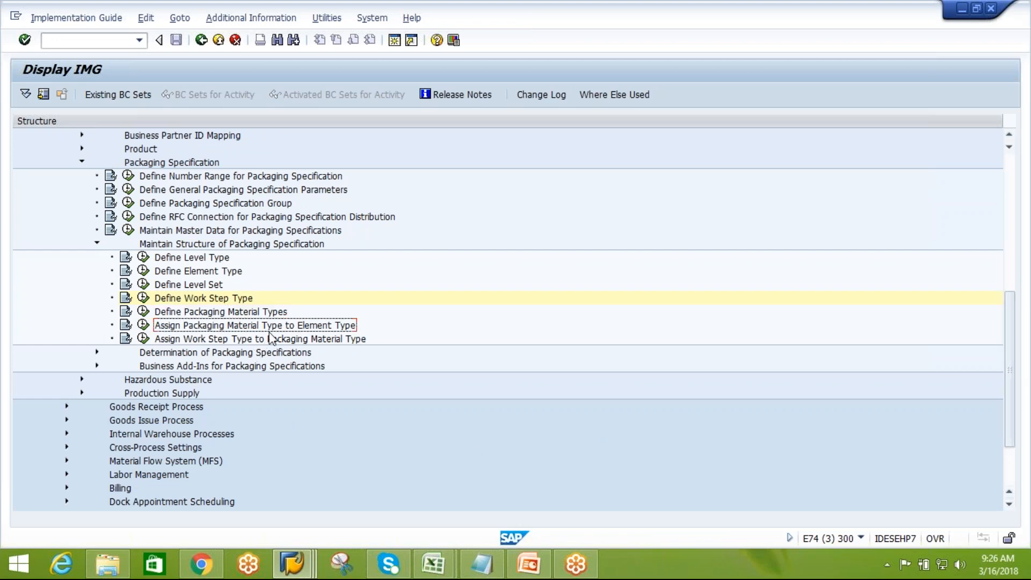
{"action": "left_click", "coordinate": [143, 325]}
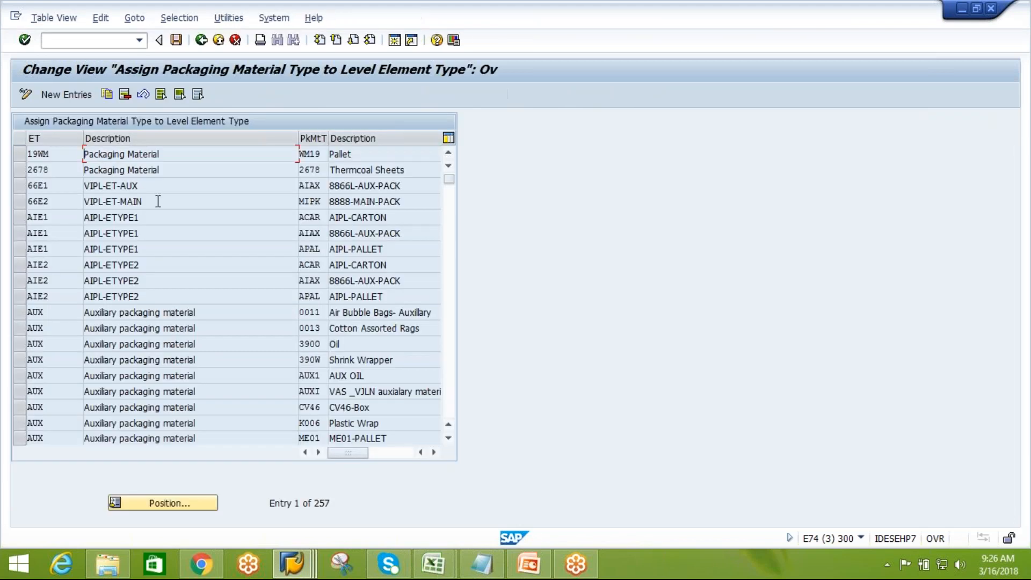
{"action": "left_click", "coordinate": [22, 297]}
{"action": "left_click", "coordinate": [21, 280]}
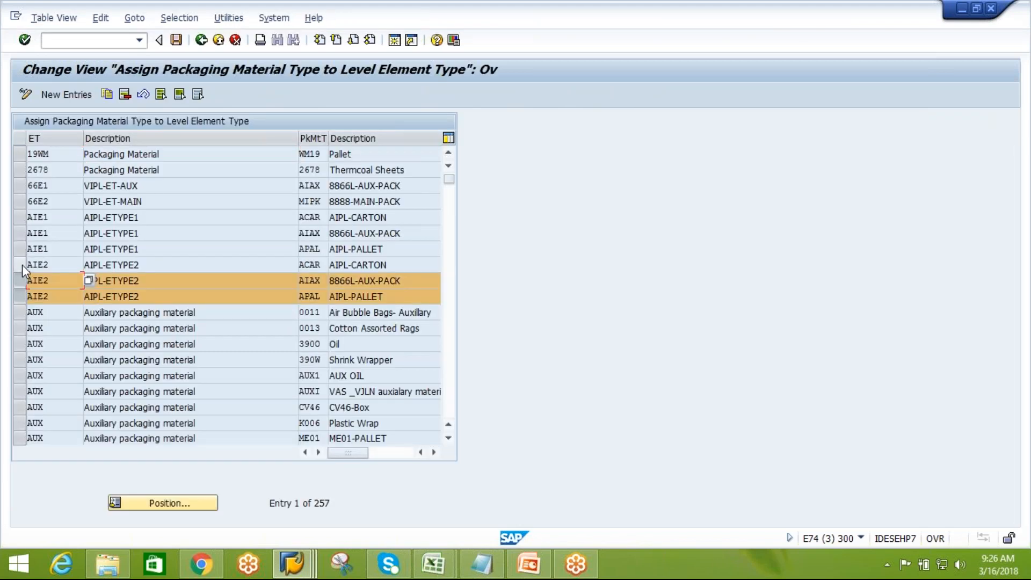
{"action": "left_click", "coordinate": [22, 265]}
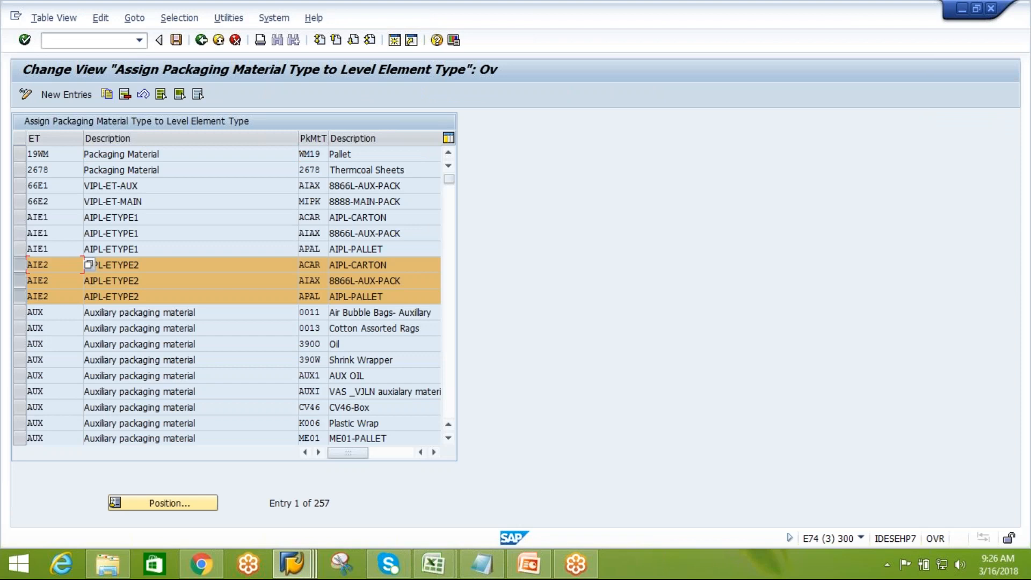
{"action": "left_click", "coordinate": [107, 94]}
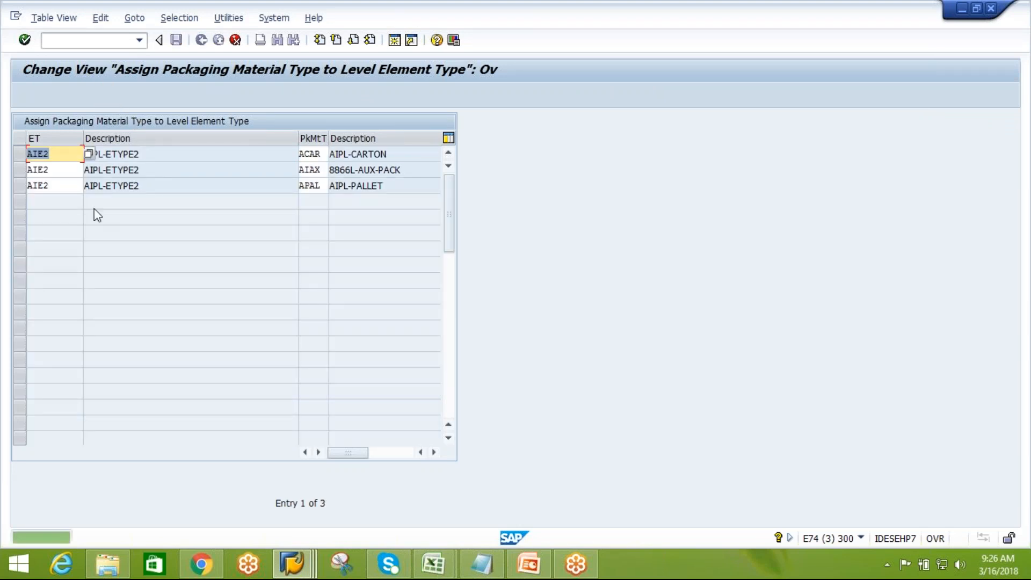
{"action": "type", "text": "AIE#"}
{"action": "key", "text": "BackSpace"}
{"action": "type", "text": "3"}
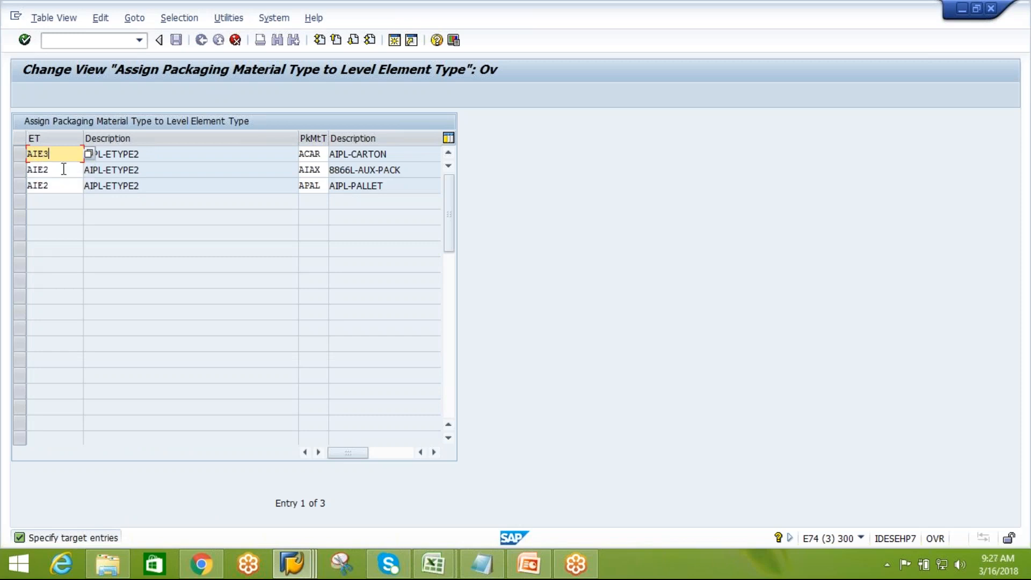
{"action": "left_click", "coordinate": [54, 170]}
{"action": "key", "text": "BackSpace"}
{"action": "type", "text": "3"}
{"action": "left_click", "coordinate": [55, 185]}
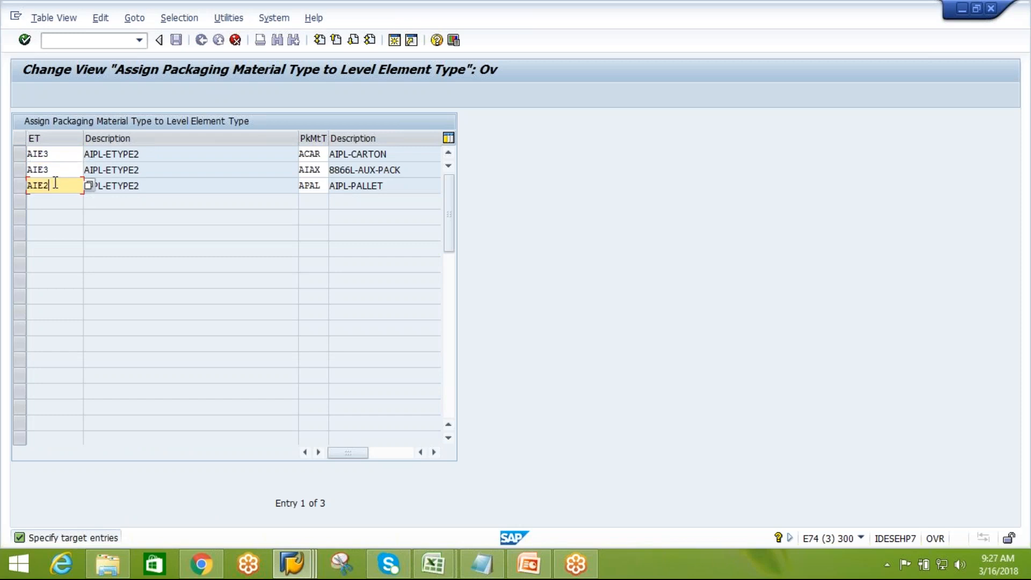
{"action": "type", "text": "3"}
{"action": "key", "text": "Return"}
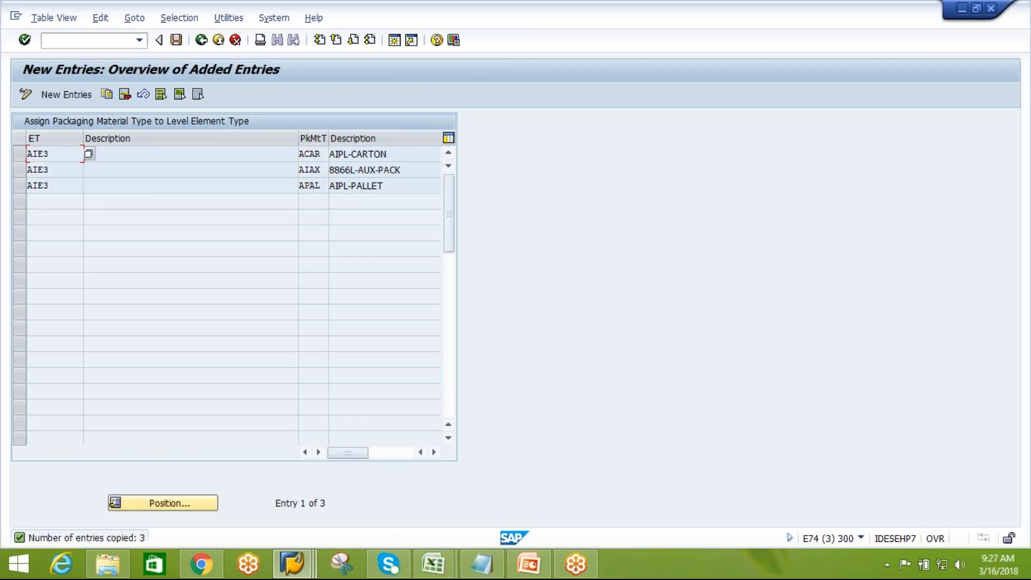
Save the AIE3 assignments under the customizing request and return to the IMG
{"action": "left_click", "coordinate": [176, 39]}
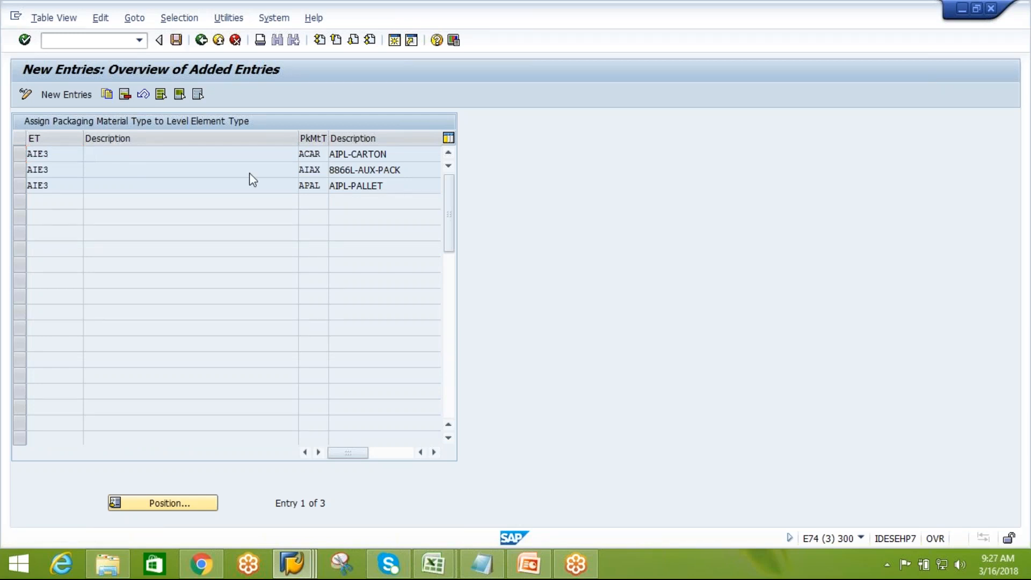
{"action": "left_click", "coordinate": [222, 256]}
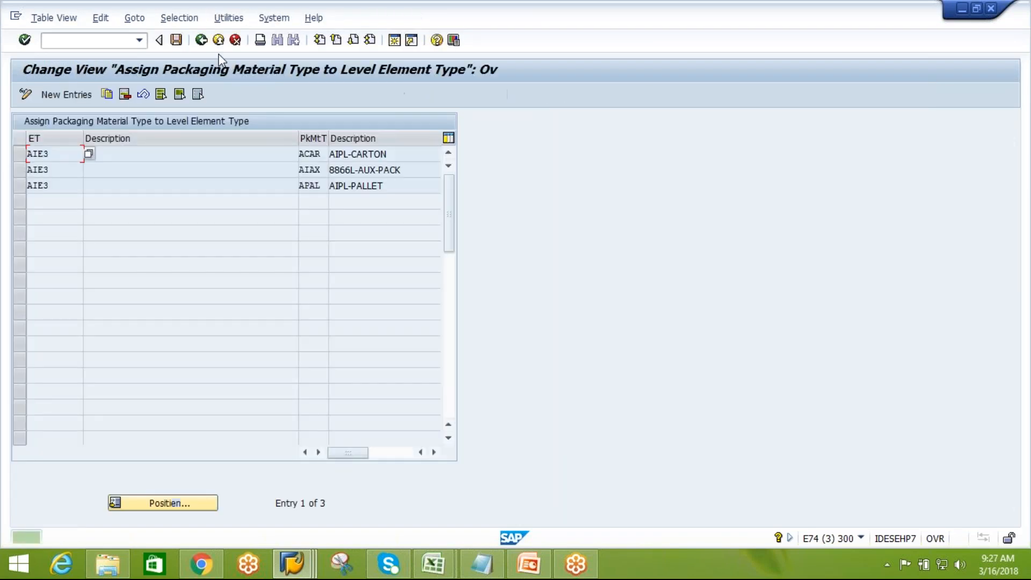
{"action": "left_click", "coordinate": [201, 41]}
{"action": "left_click", "coordinate": [201, 40]}
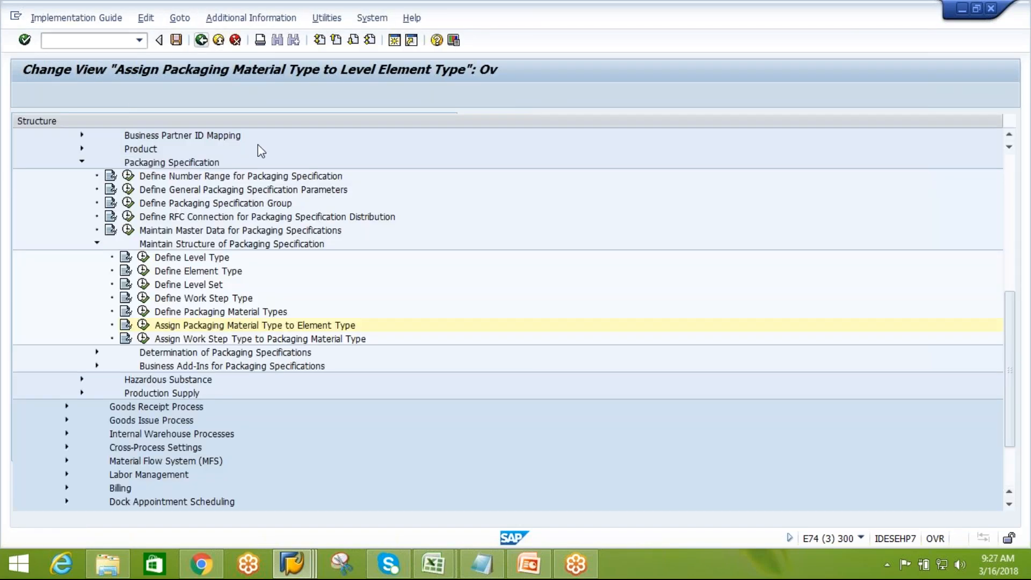
Open Assign Work Step Type to Packaging Material Type and assign work step type HOTA to packaging material type AAUX
{"action": "left_click", "coordinate": [267, 339]}
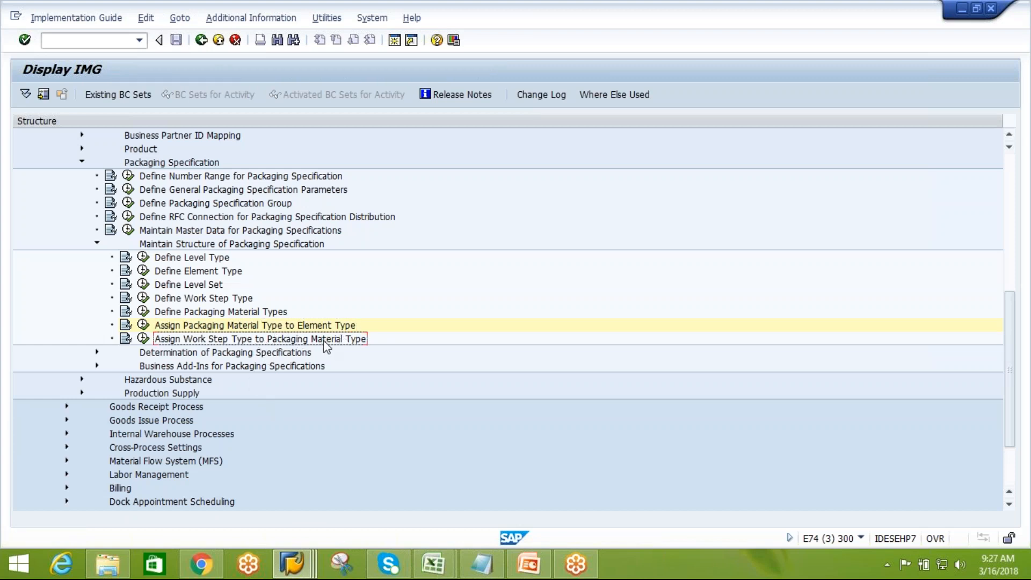
{"action": "left_click", "coordinate": [143, 338]}
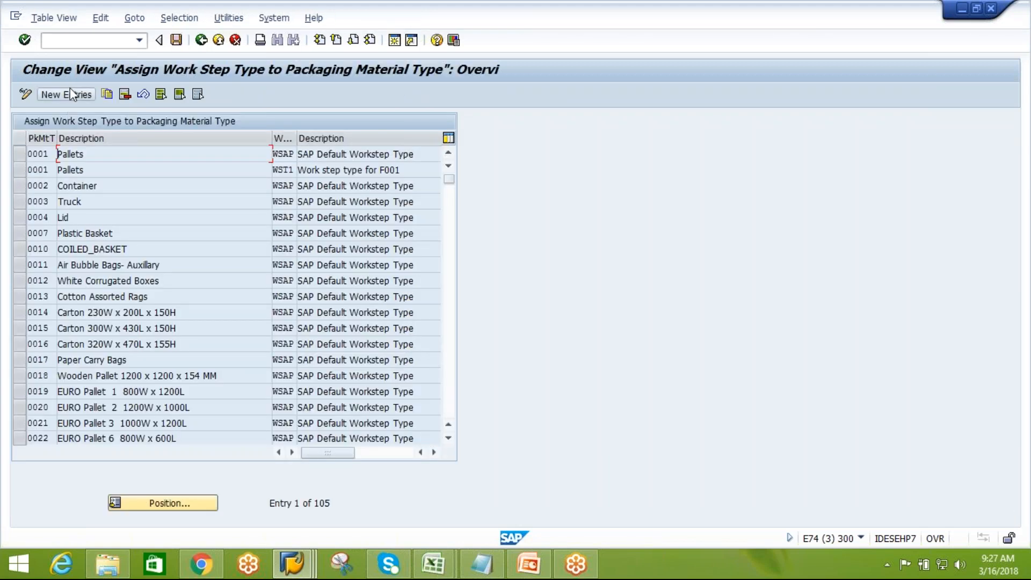
{"action": "left_click", "coordinate": [70, 93]}
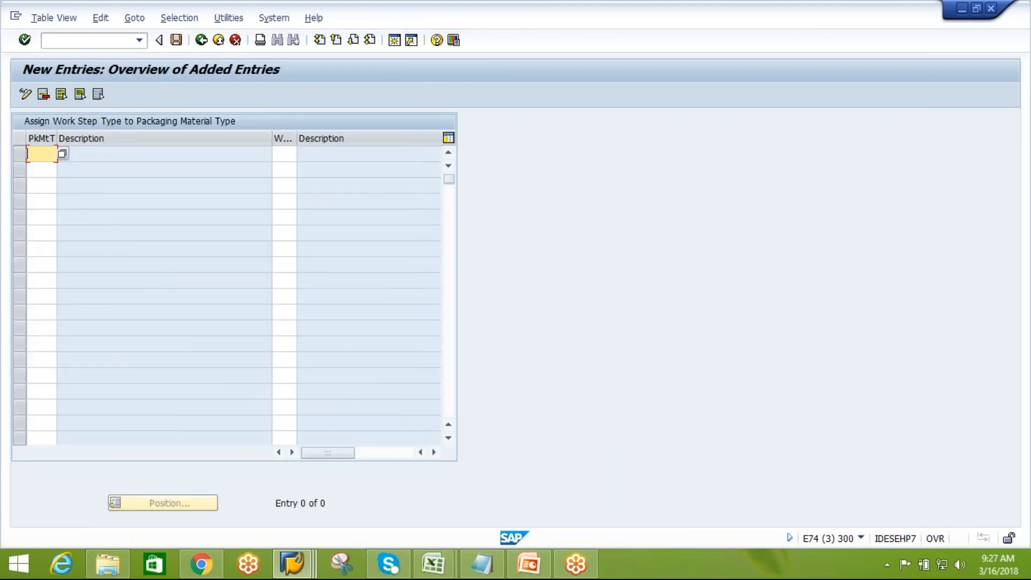
{"action": "type", "text": "PUNC"}
{"action": "key", "text": "BackSpace"}
{"action": "key", "text": "BackSpace"}
{"action": "key", "text": "BackSpace"}
{"action": "key", "text": "BackSpace"}
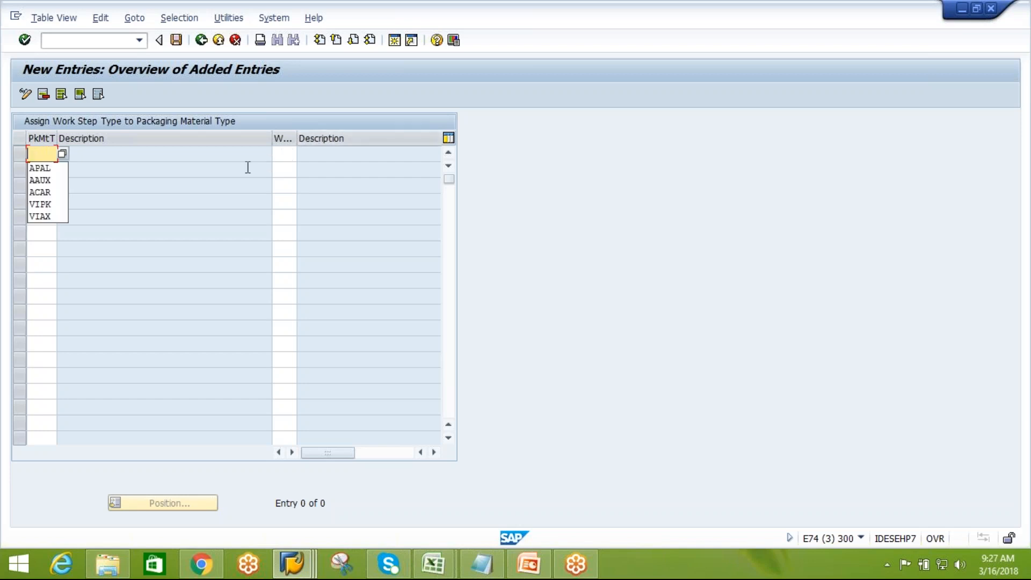
{"action": "left_click", "coordinate": [48, 179]}
{"action": "left_click", "coordinate": [277, 155]}
{"action": "type", "text": "HOTA"}
{"action": "key", "text": "Return"}
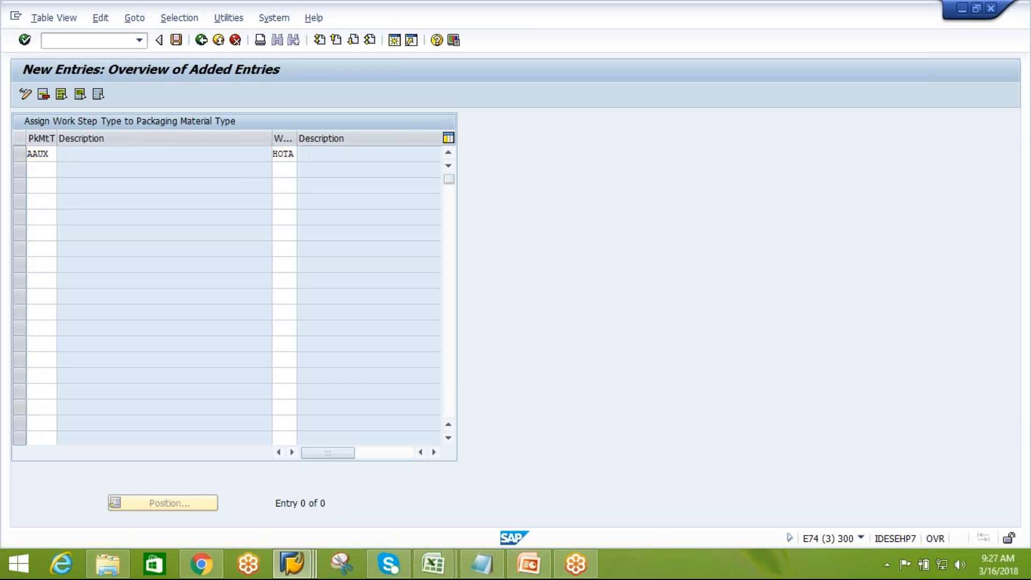
Assign work step type PUNC to packaging material type AAUX as a second entry
{"action": "type", "text": "AUX"}
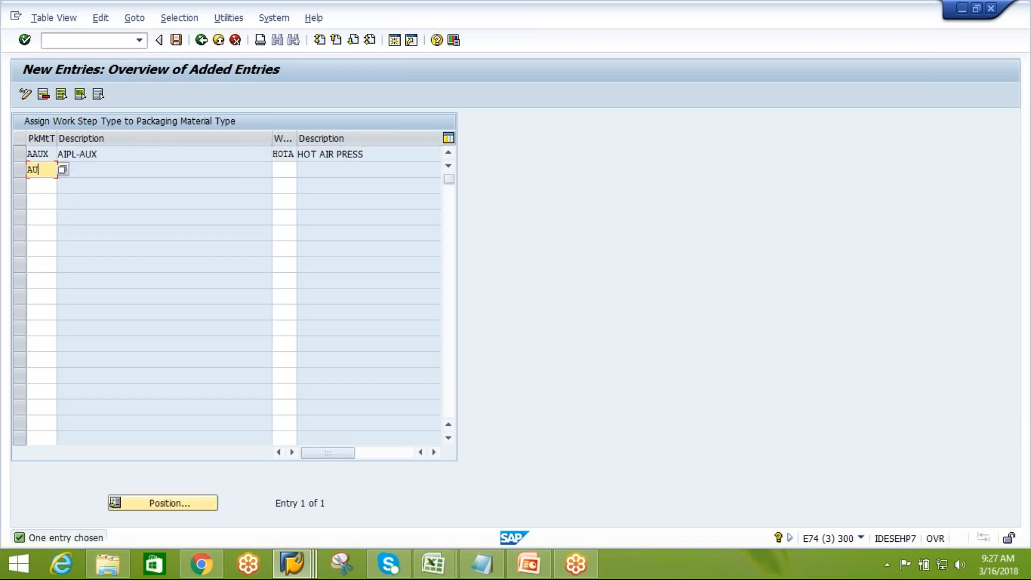
{"action": "key", "text": "BackSpace"}
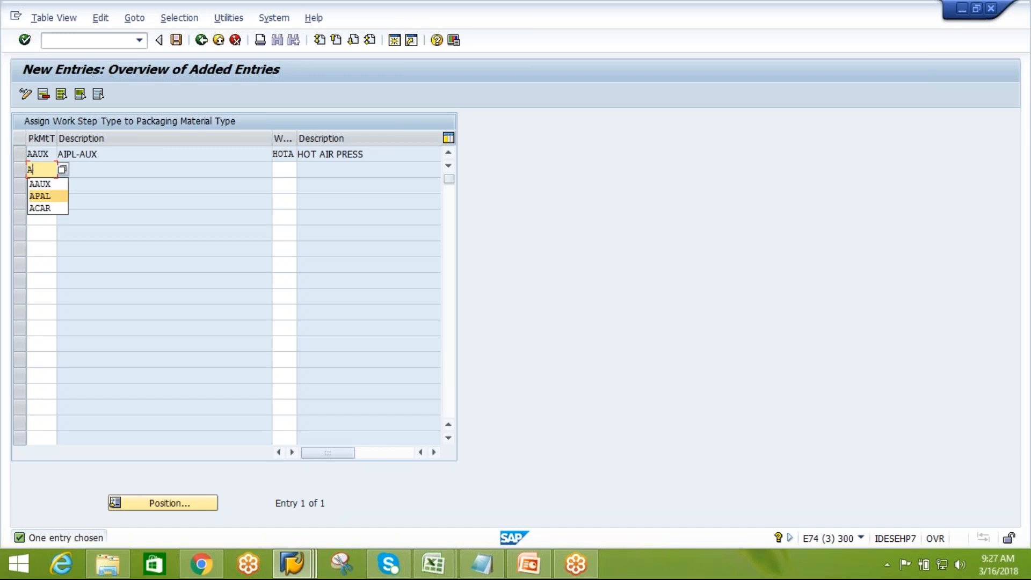
{"action": "left_click", "coordinate": [47, 184]}
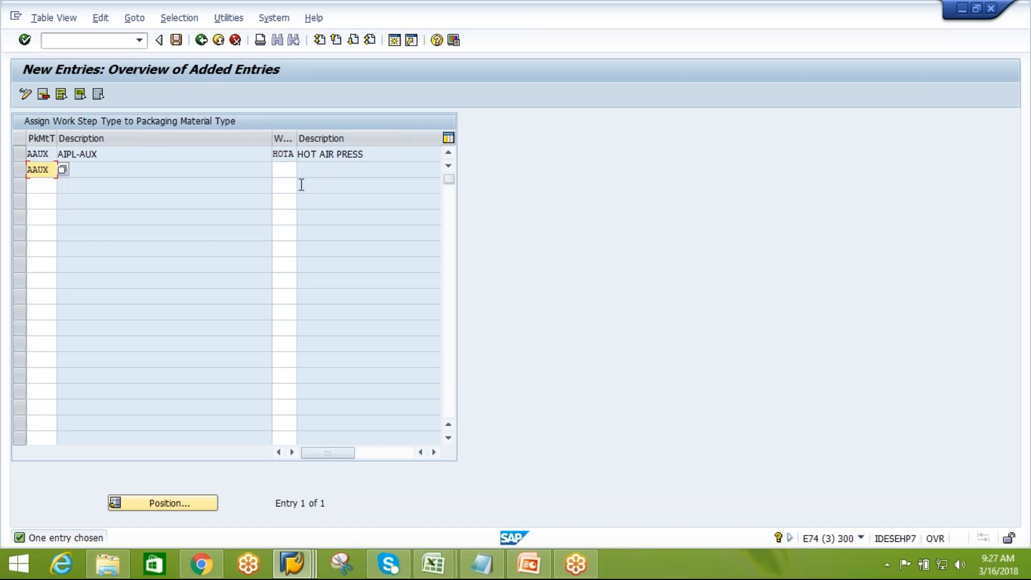
{"action": "left_click", "coordinate": [286, 172]}
{"action": "type", "text": "PUNC"}
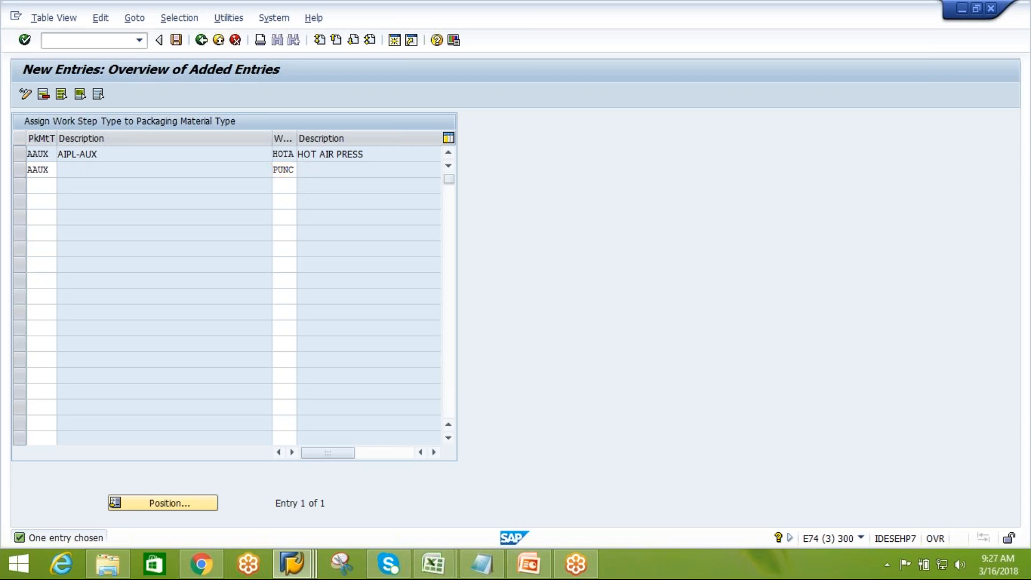
{"action": "key", "text": "Return"}
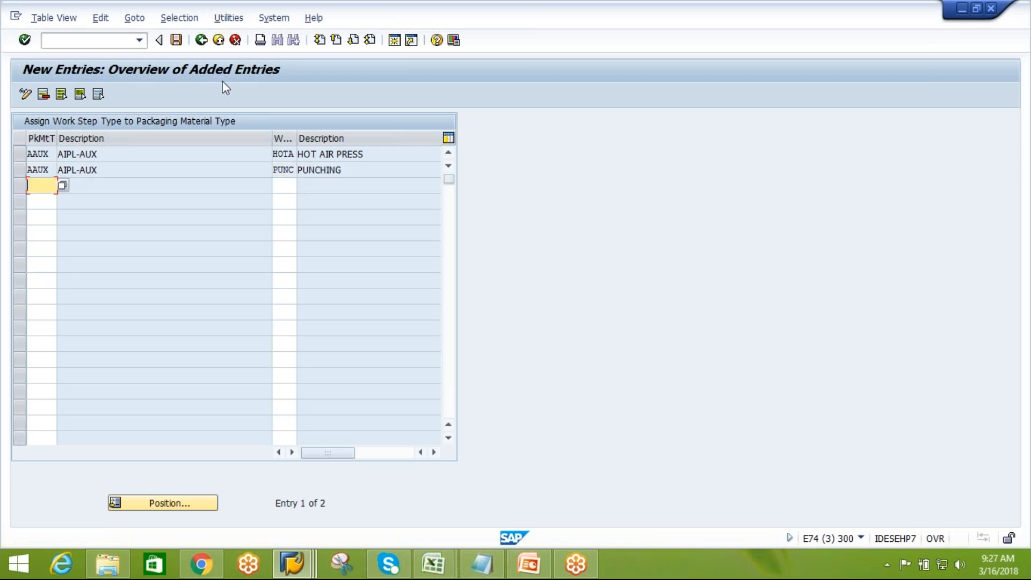
Save the AAUX work step type assignments under the customizing request and return to the IMG
{"action": "left_click", "coordinate": [177, 43]}
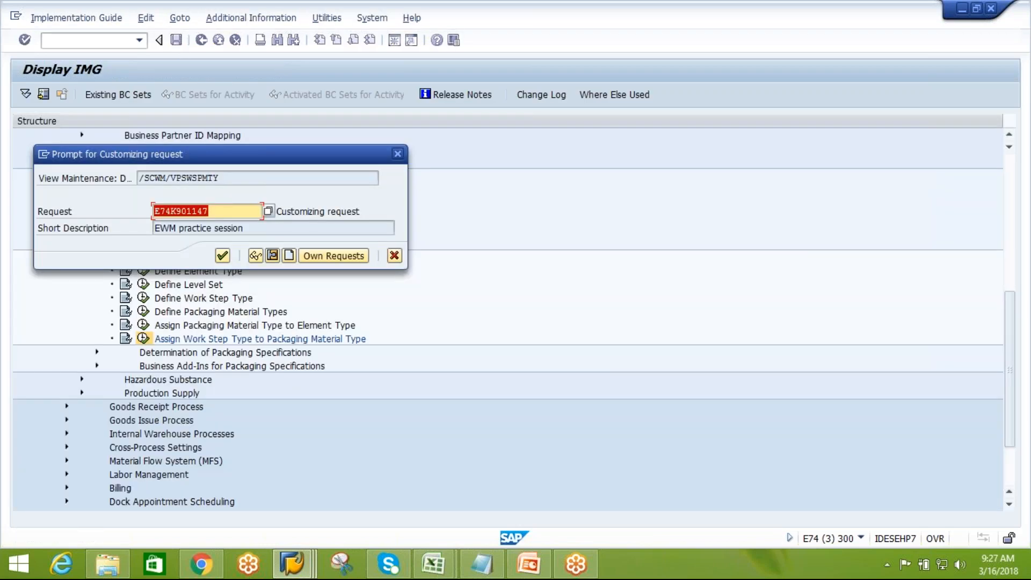
{"action": "left_click", "coordinate": [225, 256]}
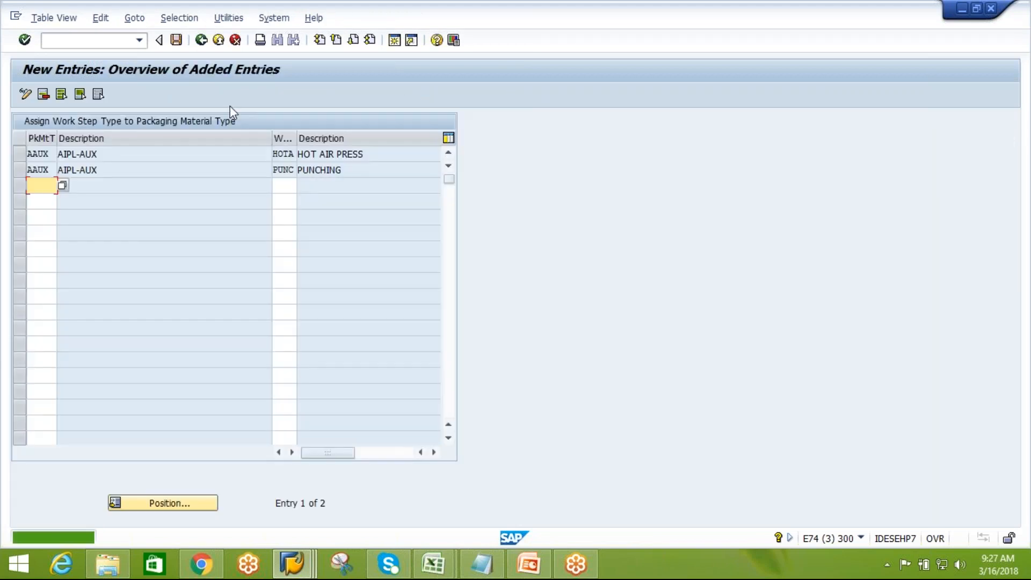
{"action": "left_click", "coordinate": [174, 42]}
{"action": "left_click", "coordinate": [198, 44]}
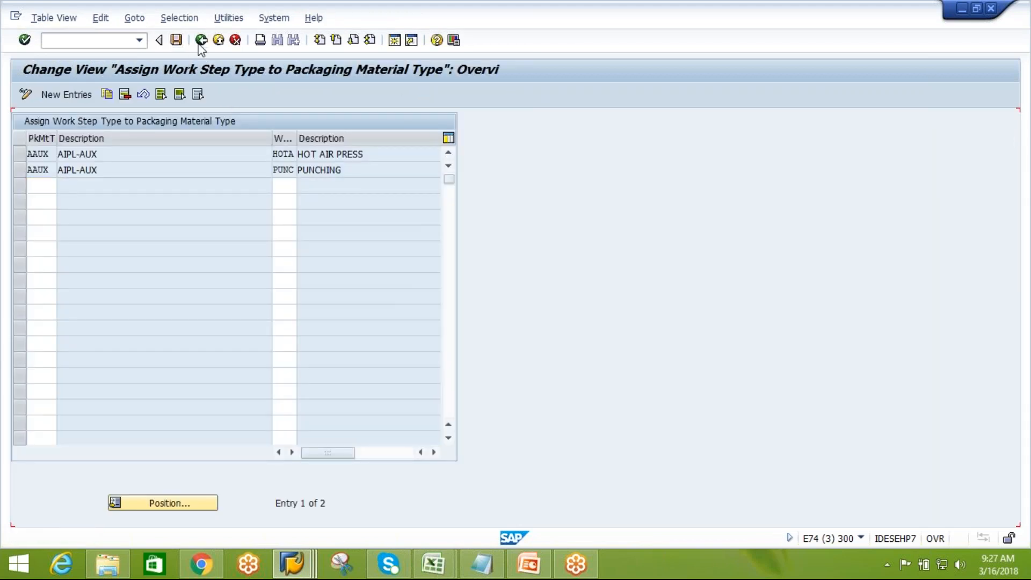
{"action": "left_click", "coordinate": [201, 41]}
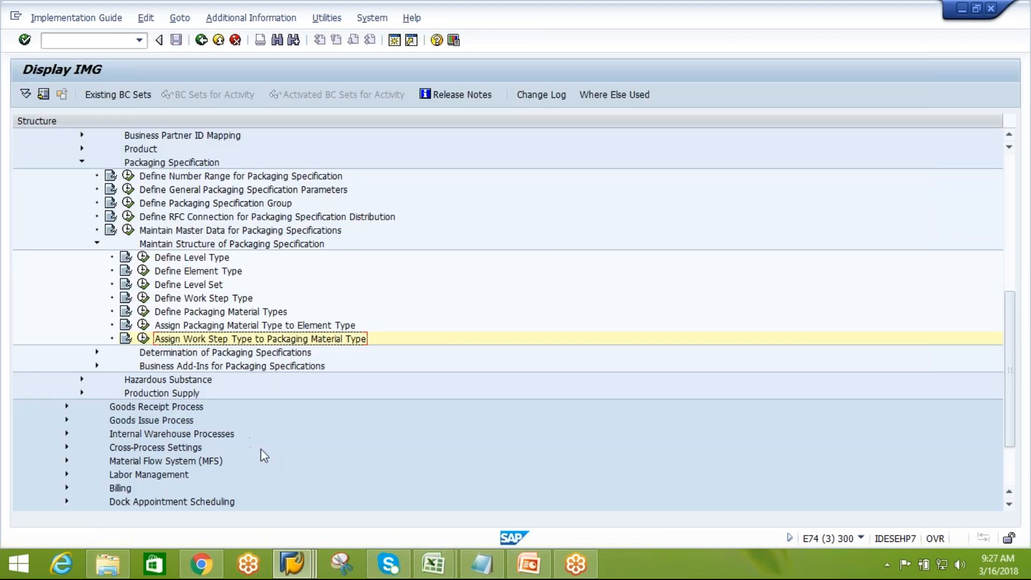
Switch to SAP Logon, open the EH7 connection and log on with the user name and password
{"action": "left_click", "coordinate": [293, 564]}
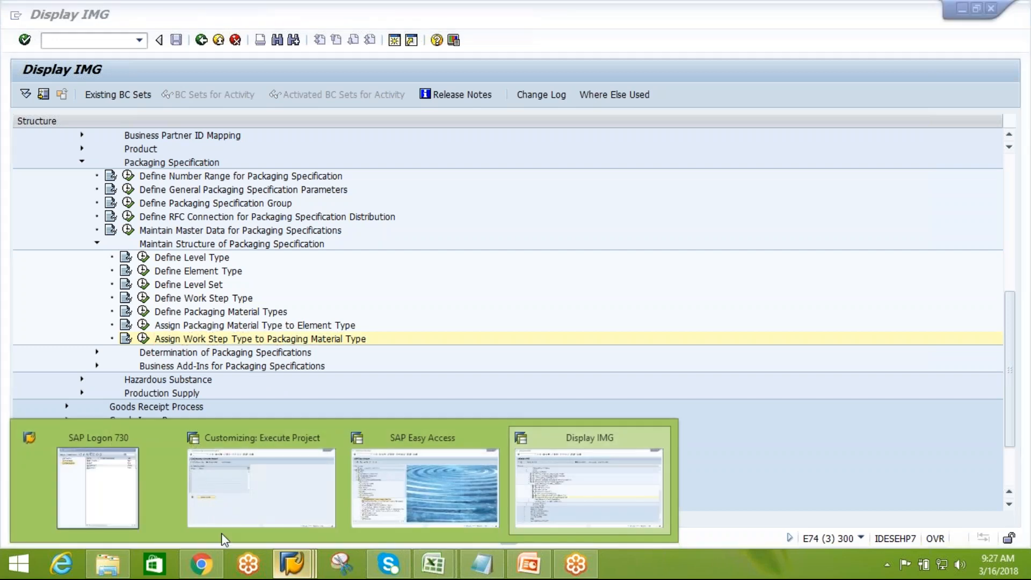
{"action": "left_click", "coordinate": [140, 504]}
{"action": "left_click", "coordinate": [230, 124]}
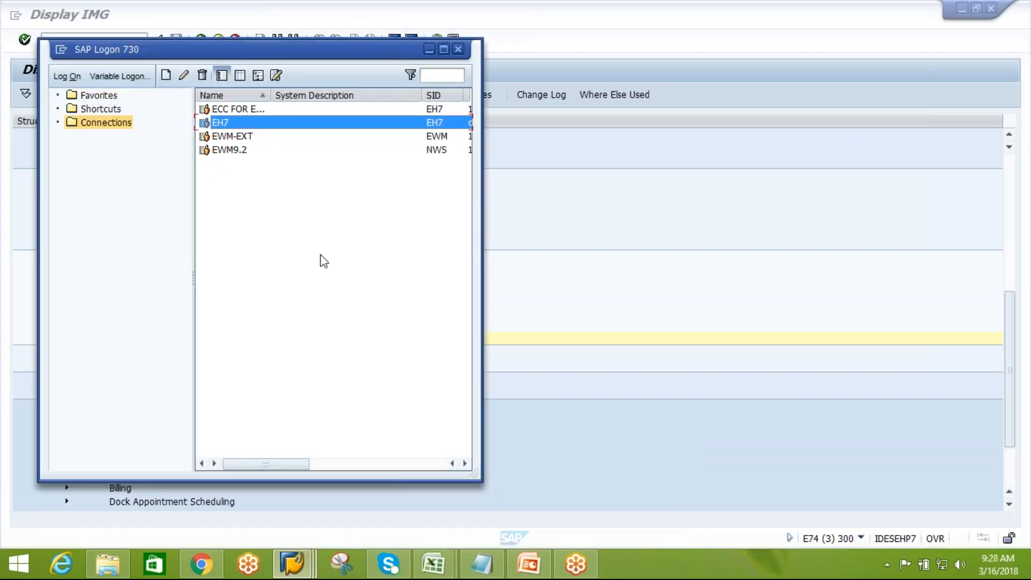
{"action": "key", "text": "Return"}
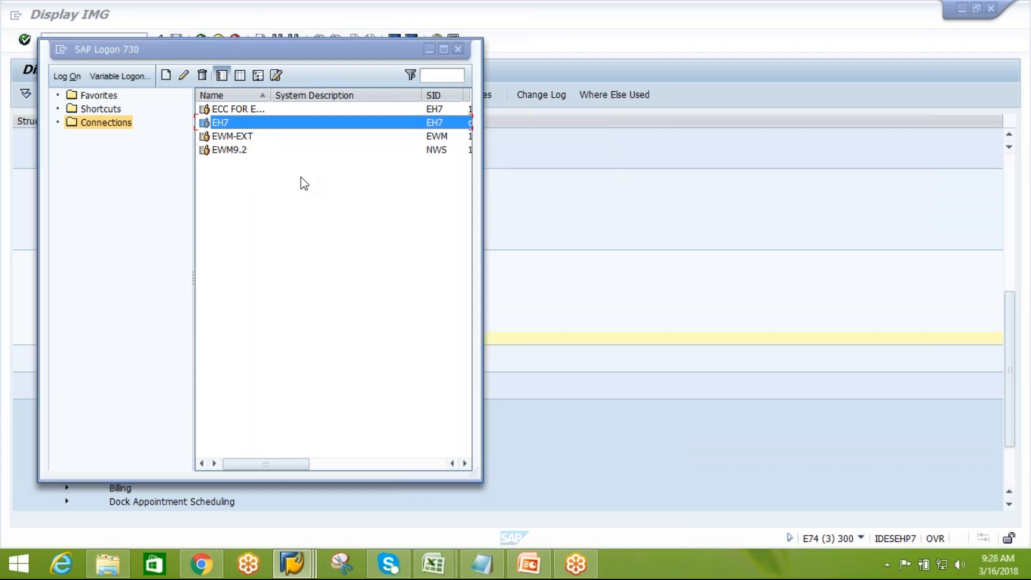
{"action": "type", "text": "ck"}
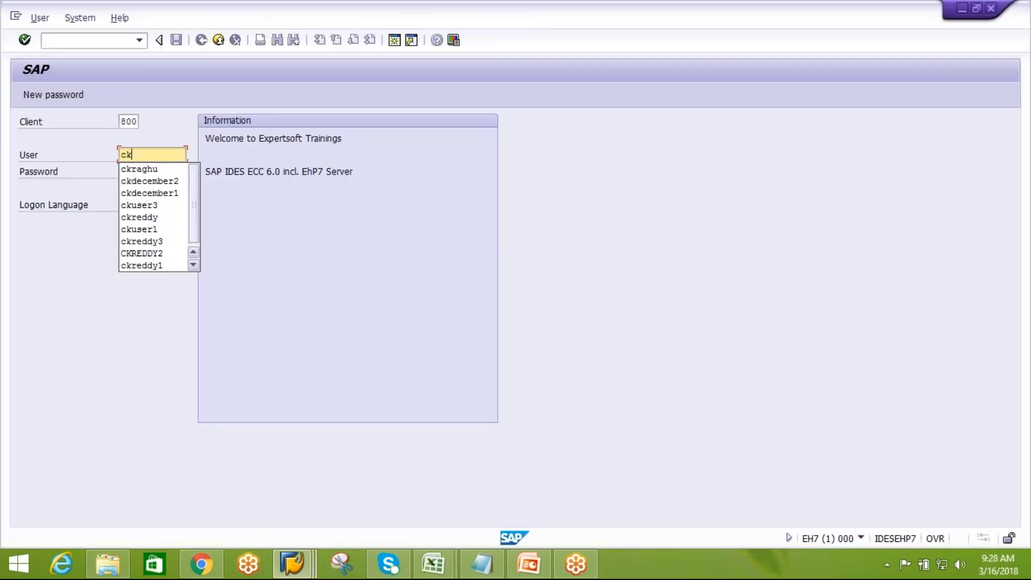
{"action": "left_click", "coordinate": [182, 166]}
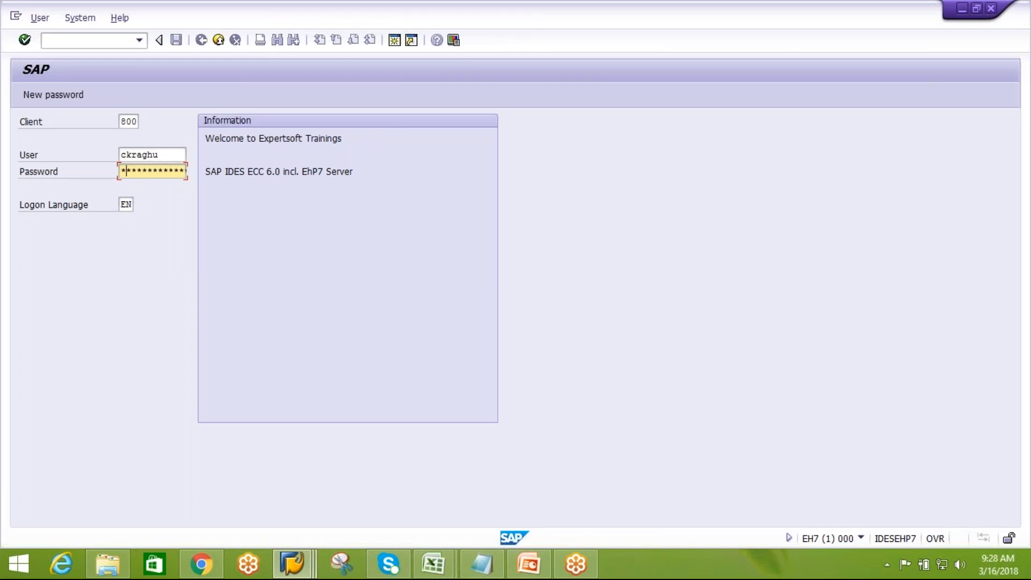
{"action": "type", "text": "*****"}
{"action": "key", "text": "Return"}
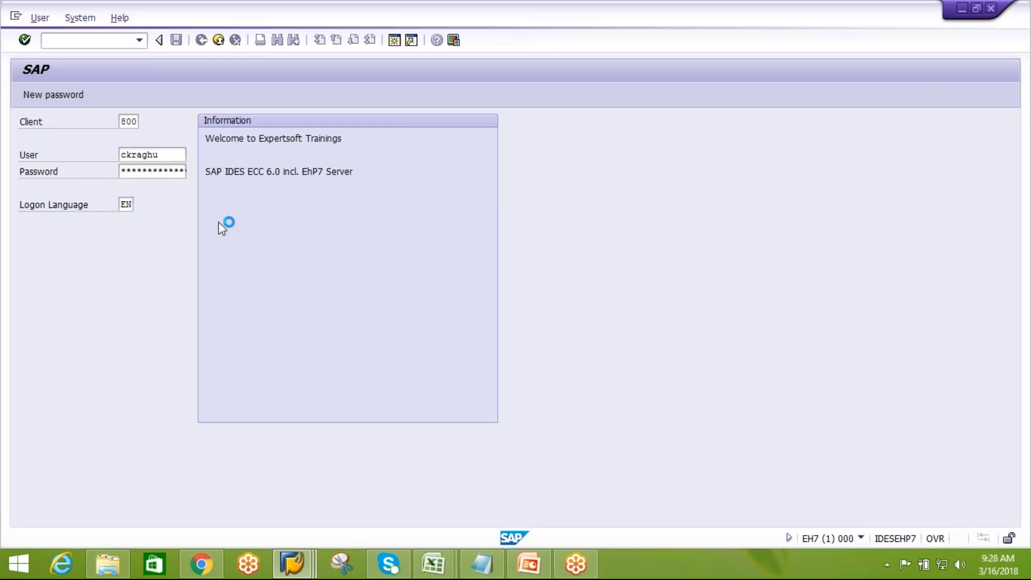
Start transaction MM01 and enter SHRINKWRAP as the new material number
{"action": "type", "text": "mm01"}
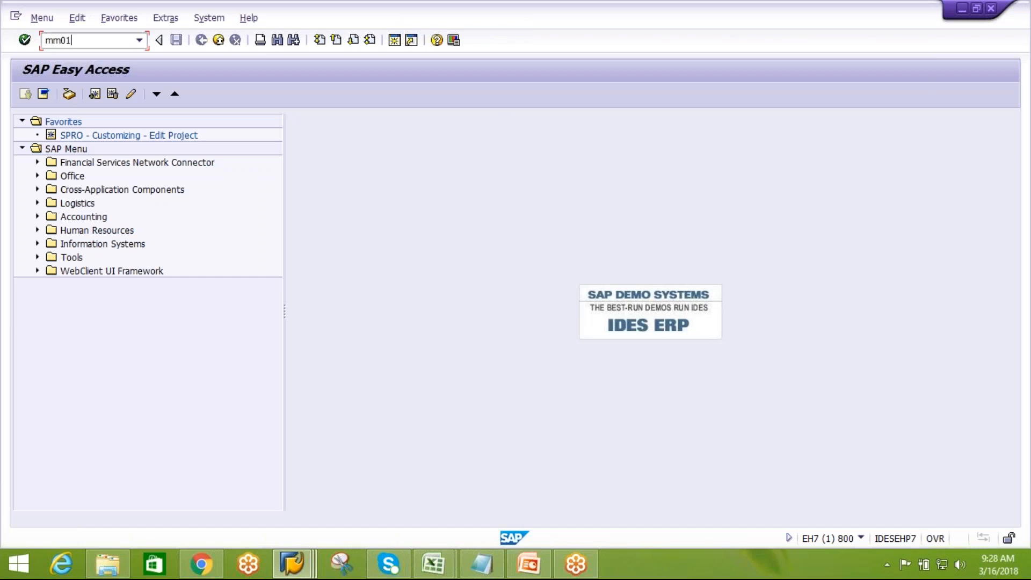
{"action": "key", "text": "Return"}
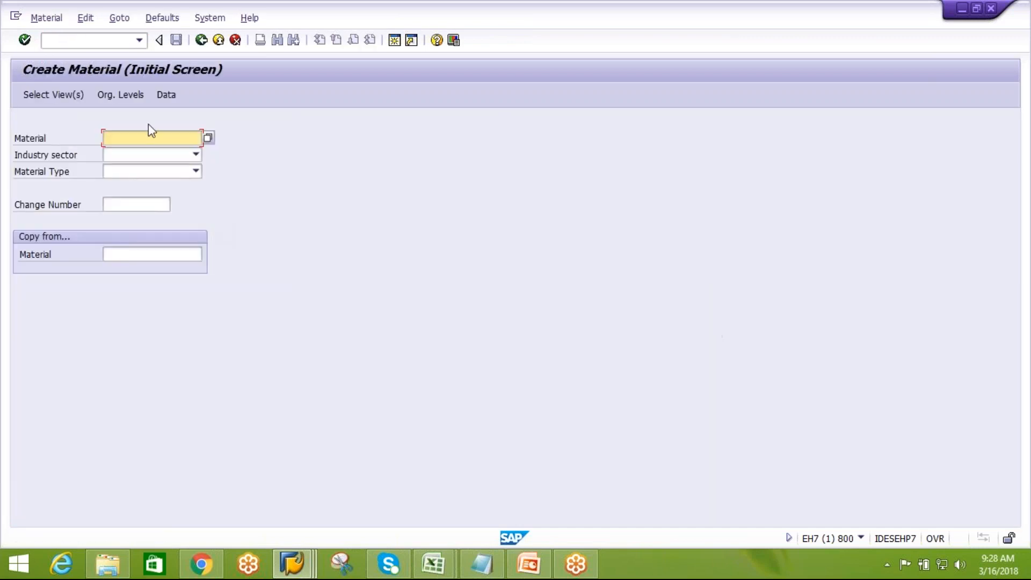
{"action": "type", "text": "a"}
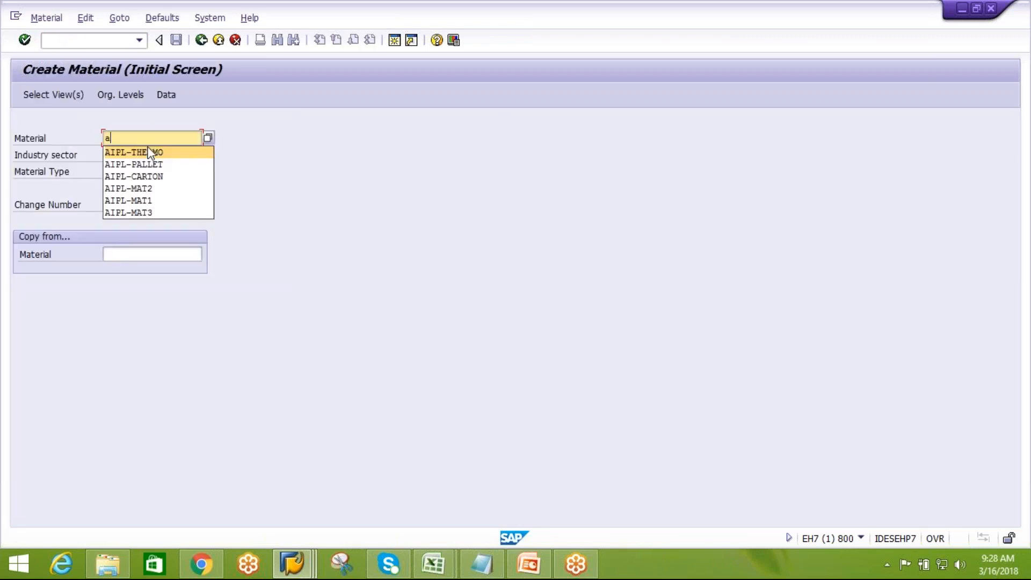
{"action": "key", "text": "BackSpace"}
{"action": "type", "text": "A"}
{"action": "key", "text": "BackSpace"}
{"action": "type", "text": "s"}
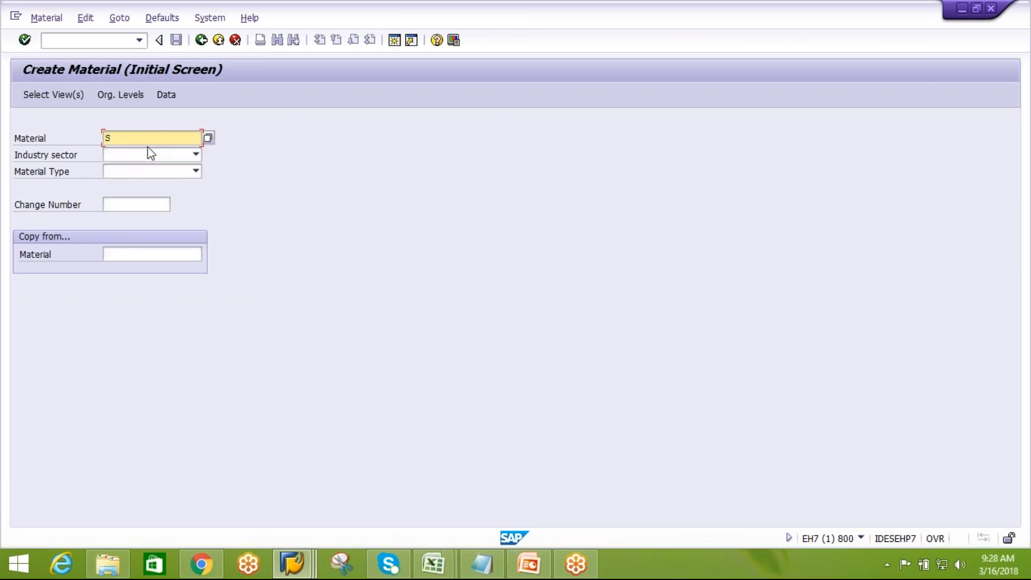
{"action": "type", "text": "HRINKWRAP"}
Copy the material number SHRINKWRAP into a Notepad document and switch back to the material screen
{"action": "left_click_drag", "start_coordinate": [172, 138], "coordinate": [107, 138]}
{"action": "key", "text": "ctrl+c"}
{"action": "left_click", "coordinate": [481, 563]}
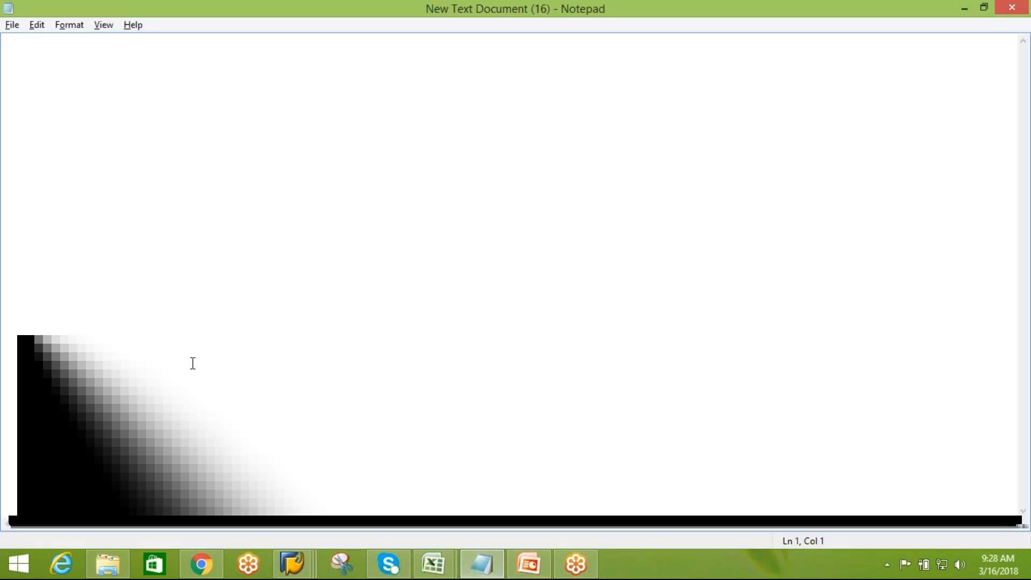
{"action": "key", "text": "ctrl+v"}
{"action": "key", "text": "Return"}
{"action": "key", "text": "Return"}
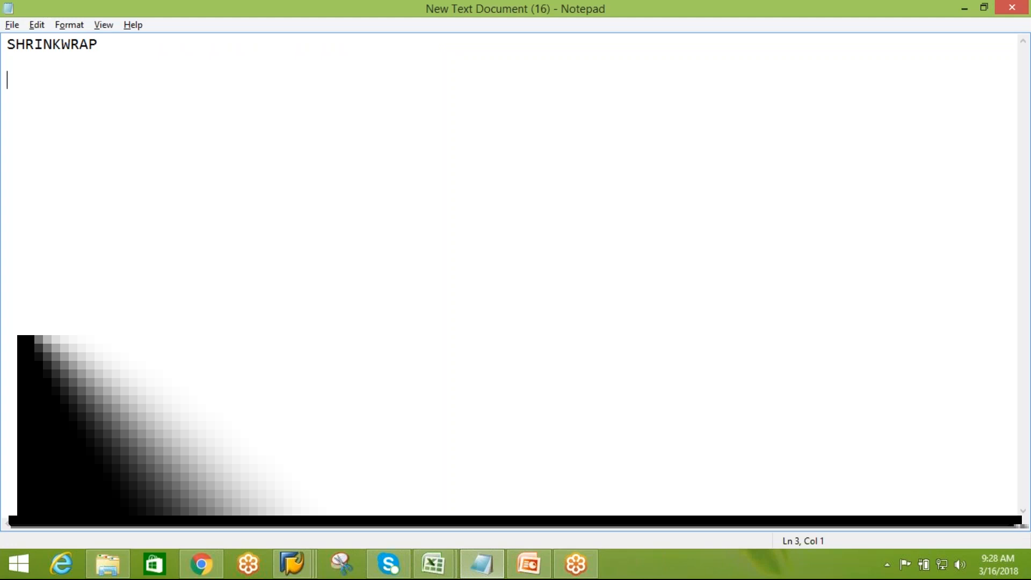
{"action": "key", "text": "alt+Tab"}
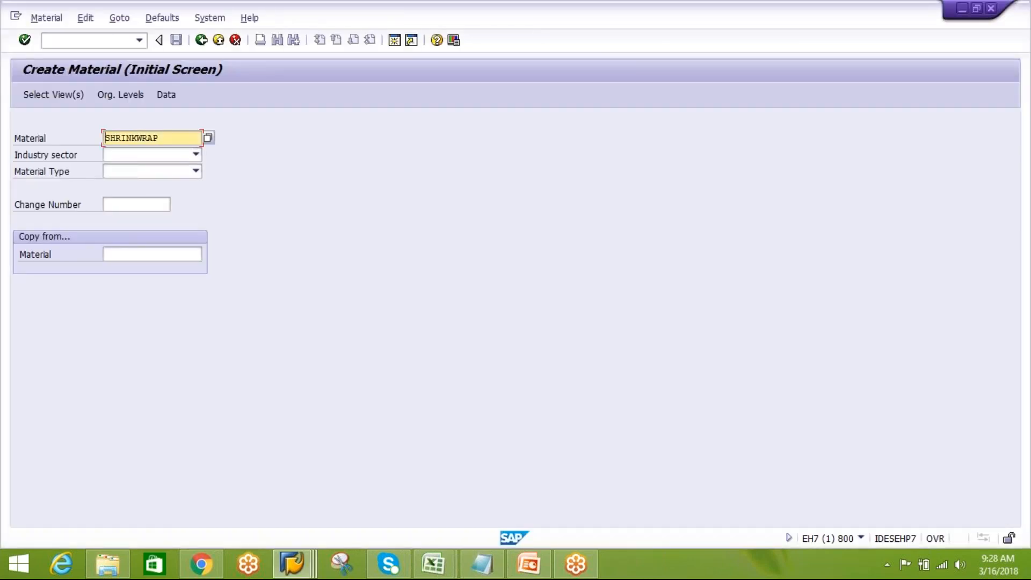
Choose AIPL-CARTON as the reference material to copy from and confirm the initial screen
{"action": "left_click", "coordinate": [136, 257]}
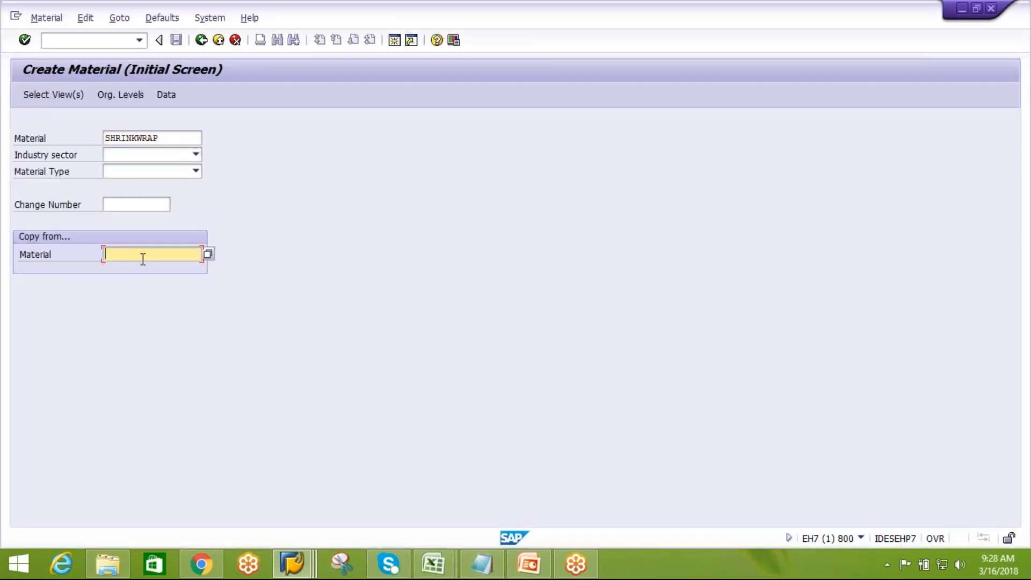
{"action": "left_click", "coordinate": [143, 259]}
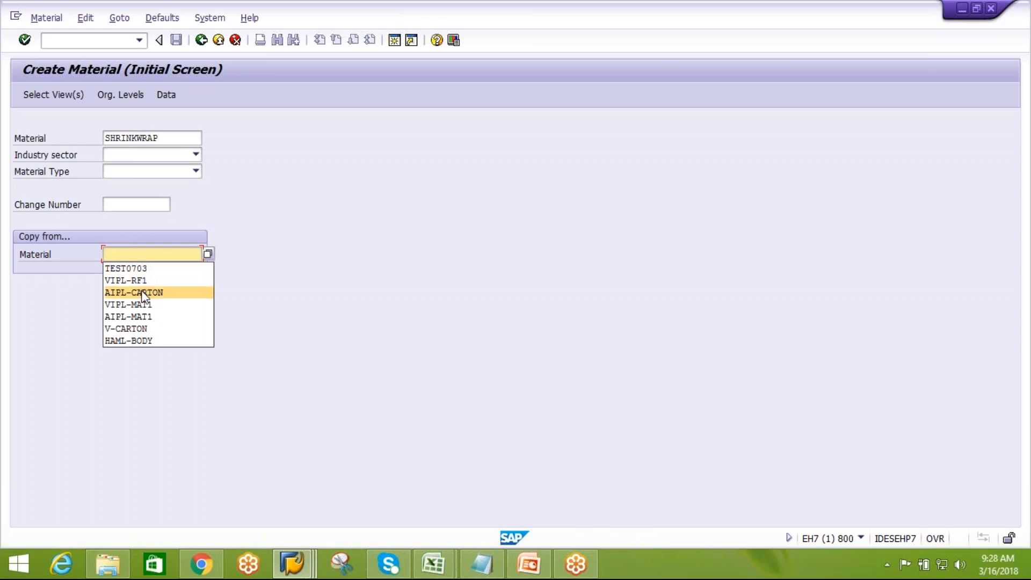
{"action": "left_click", "coordinate": [143, 292]}
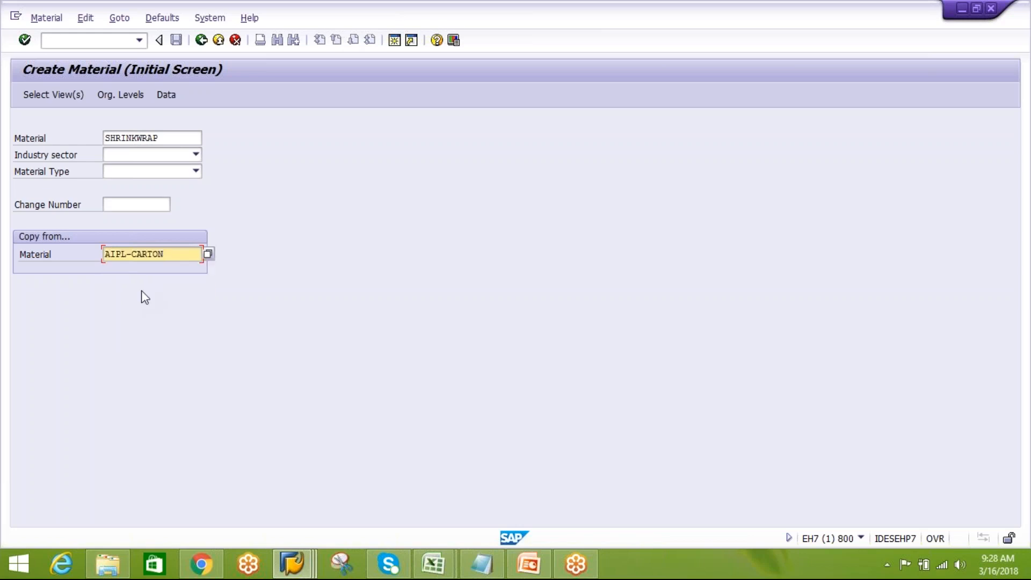
{"action": "key", "text": "Return"}
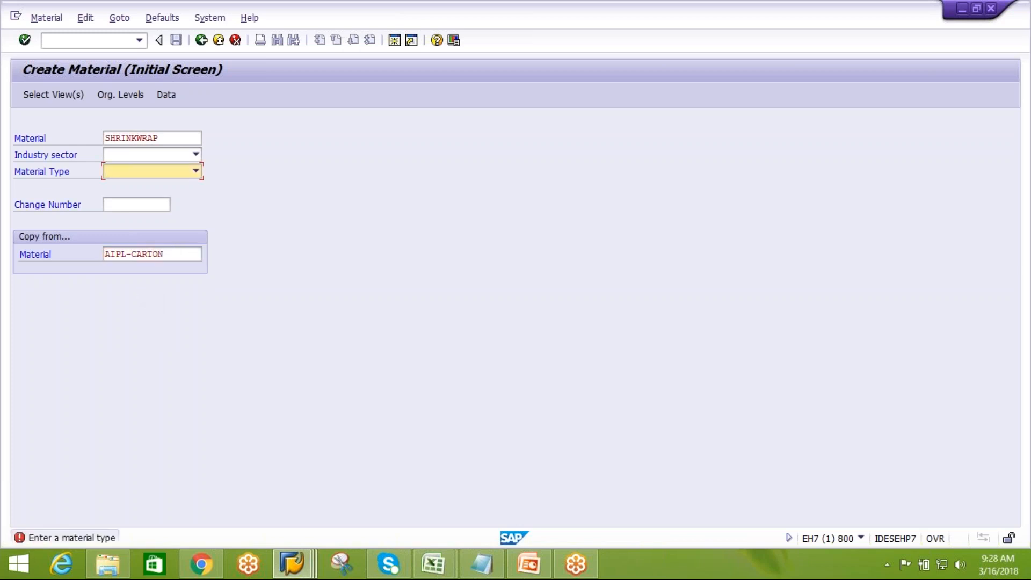
{"action": "left_click", "coordinate": [166, 254]}
{"action": "left_click_drag", "start_coordinate": [165, 254], "coordinate": [105, 253]}
{"action": "type", "text": "V"}
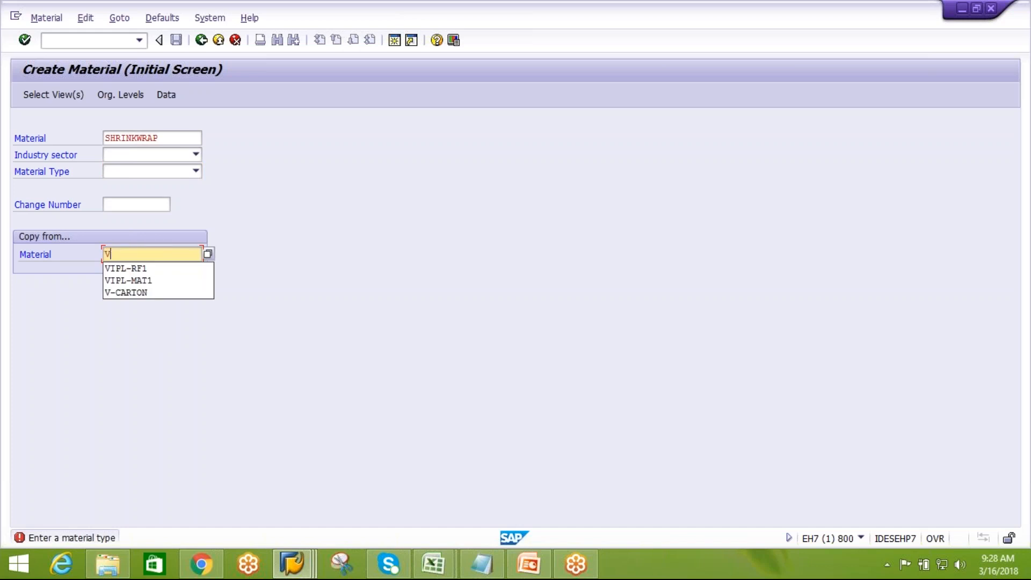
{"action": "key", "text": "BackSpace"}
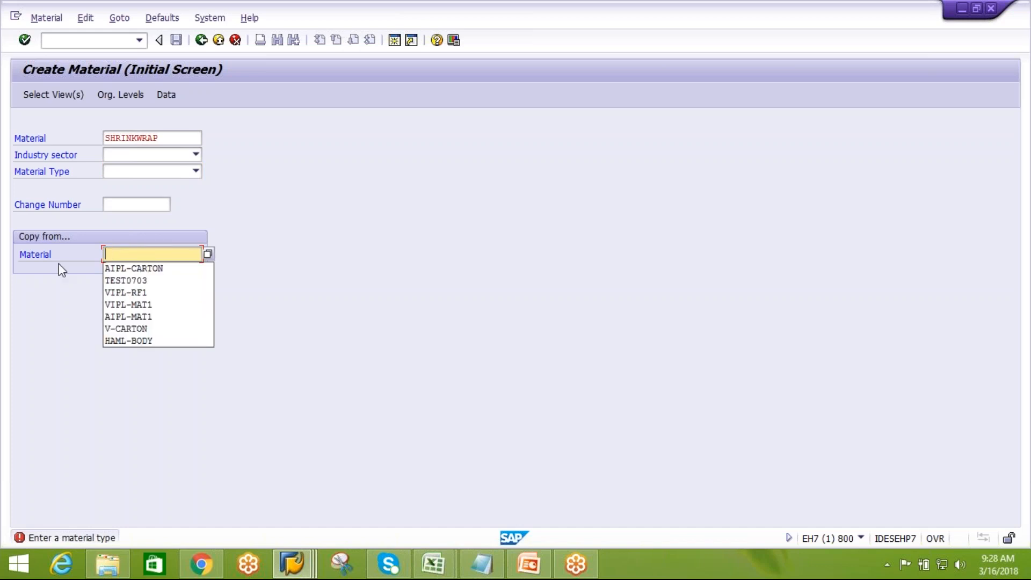
{"action": "left_click", "coordinate": [146, 266]}
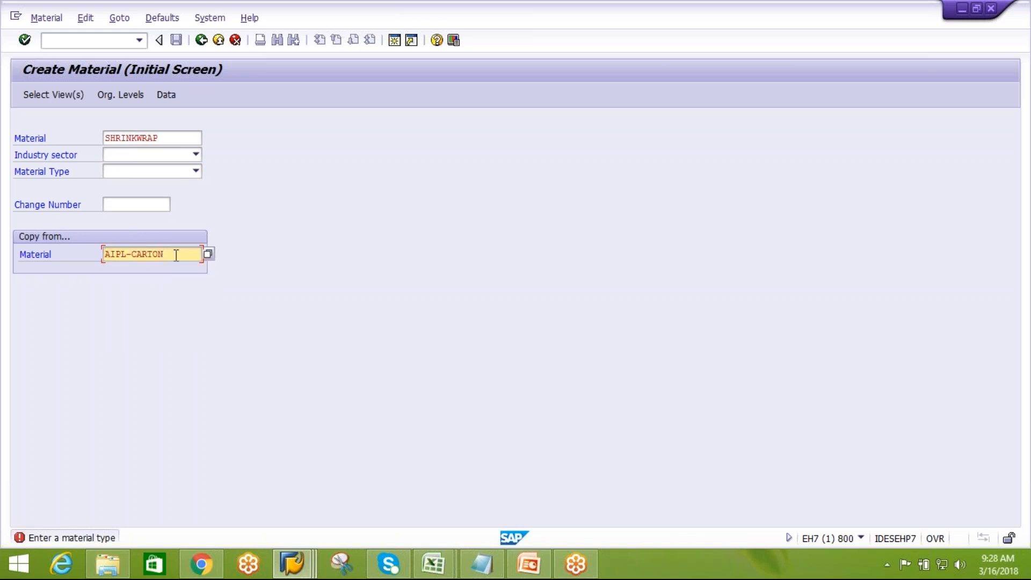
{"action": "left_click_drag", "start_coordinate": [176, 254], "coordinate": [97, 253]}
{"action": "left_click", "coordinate": [106, 254]}
Re-enter SHRINKWRAP as the material number and proceed to the view selection
{"action": "left_click_drag", "start_coordinate": [188, 138], "coordinate": [100, 138]}
{"action": "key", "text": "ctrl+v"}
{"action": "key", "text": "Return"}
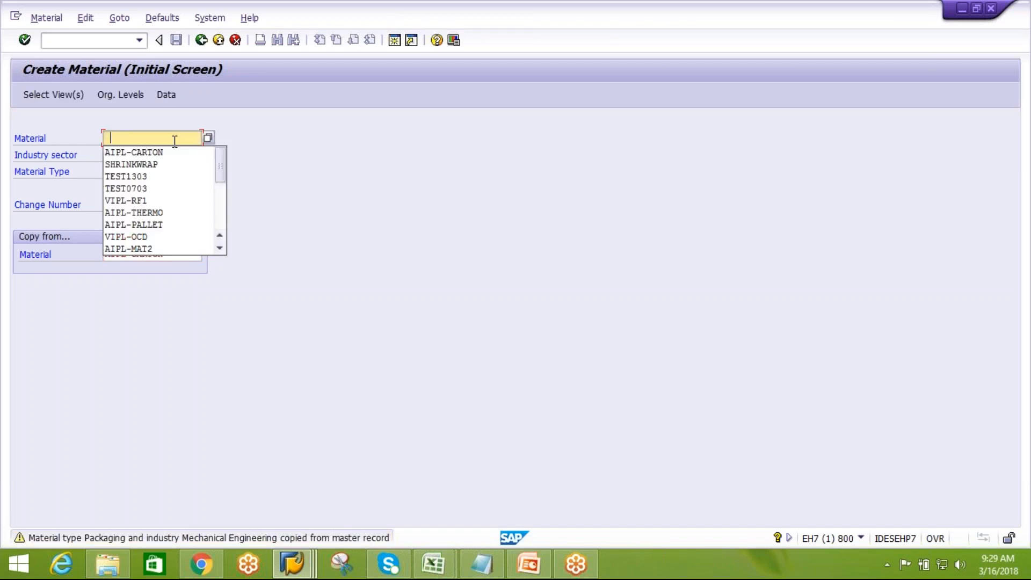
{"action": "left_click", "coordinate": [158, 163]}
{"action": "key", "text": "Return"}
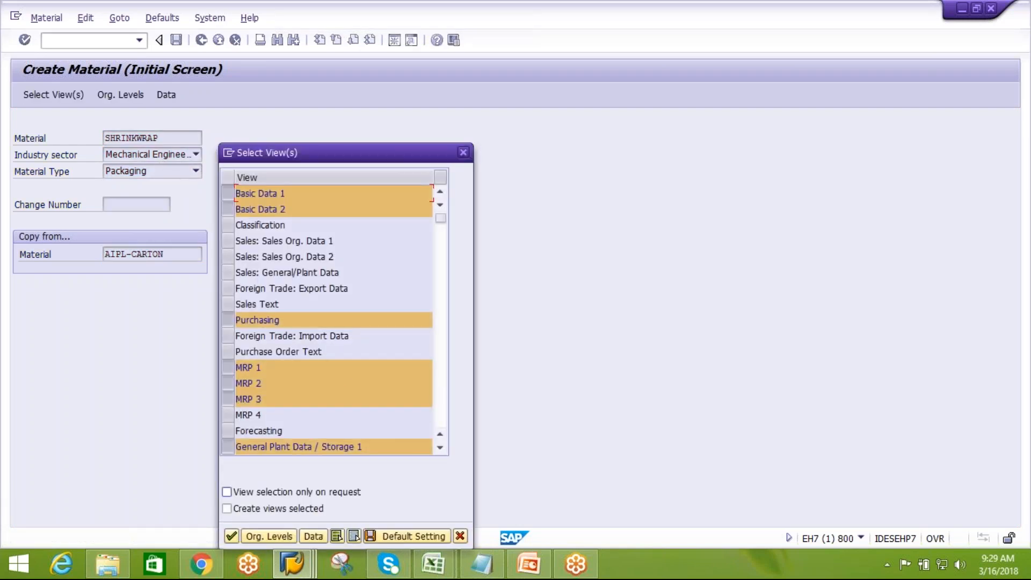
Open the organizational levels and set the copy-from plant to AIPL
{"action": "left_click", "coordinate": [269, 536]}
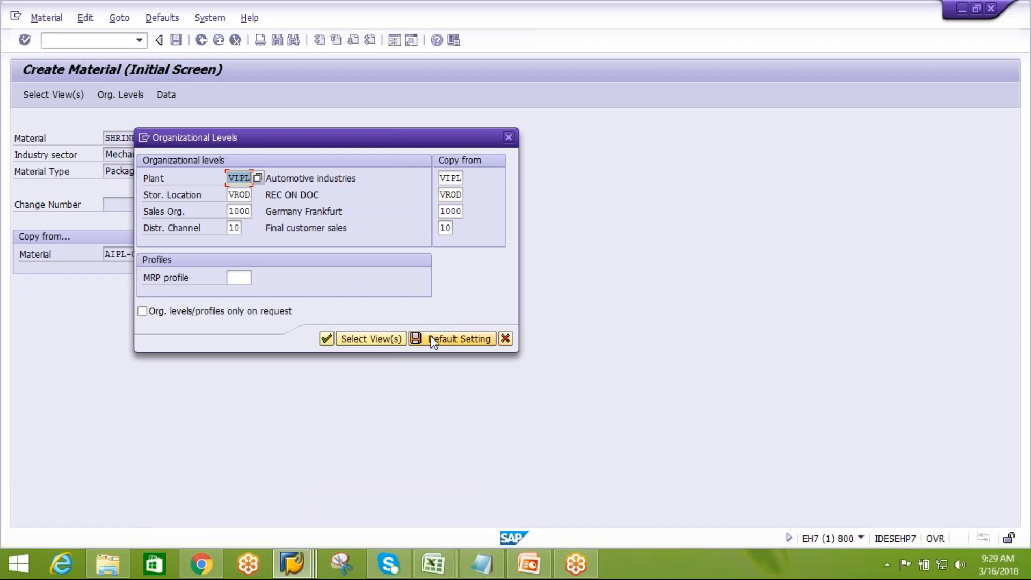
{"action": "left_click", "coordinate": [449, 177]}
{"action": "type", "text": "A"}
{"action": "key", "text": "Down"}
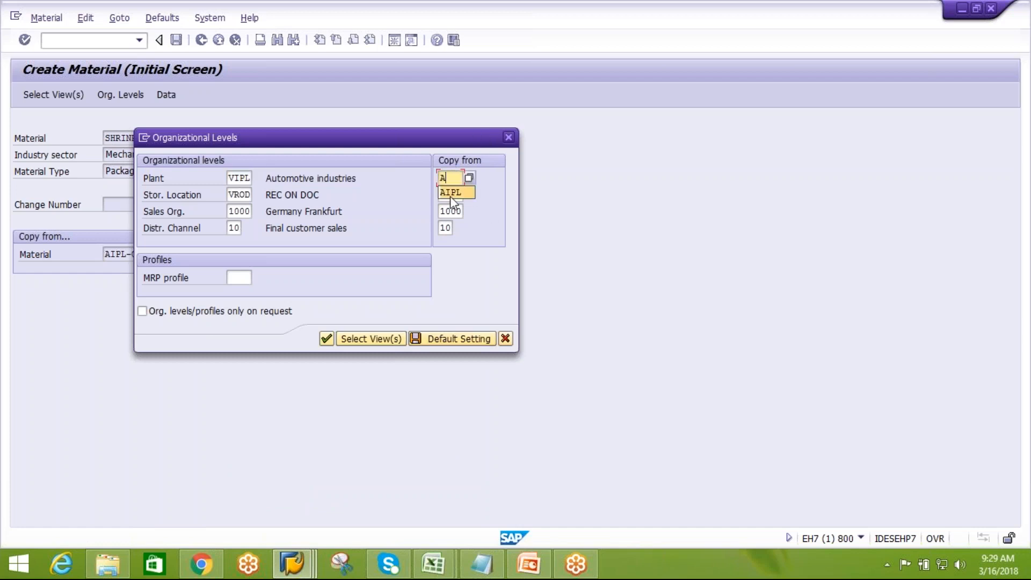
{"action": "key", "text": "Return"}
{"action": "key", "text": "Tab"}
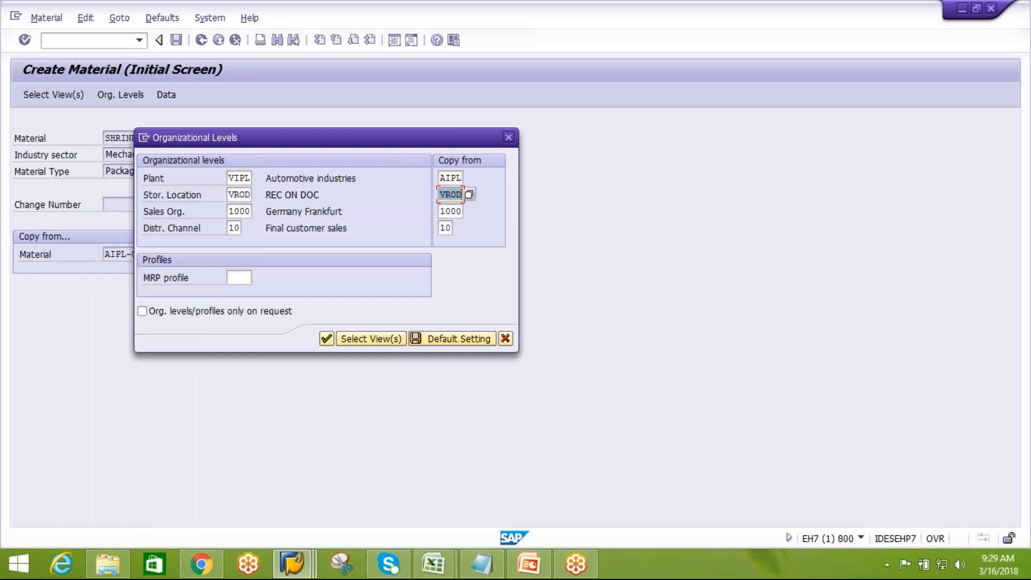
Set plant AIPL and storage location AROD for both the new and copy-from levels, save as default and confirm
{"action": "type", "text": "A"}
{"action": "left_click_drag", "start_coordinate": [231, 178], "coordinate": [251, 194]}
{"action": "key", "text": "BackSpace"}
{"action": "left_click", "coordinate": [245, 204]}
{"action": "key", "text": "BackSpace"}
{"action": "left_click", "coordinate": [252, 222]}
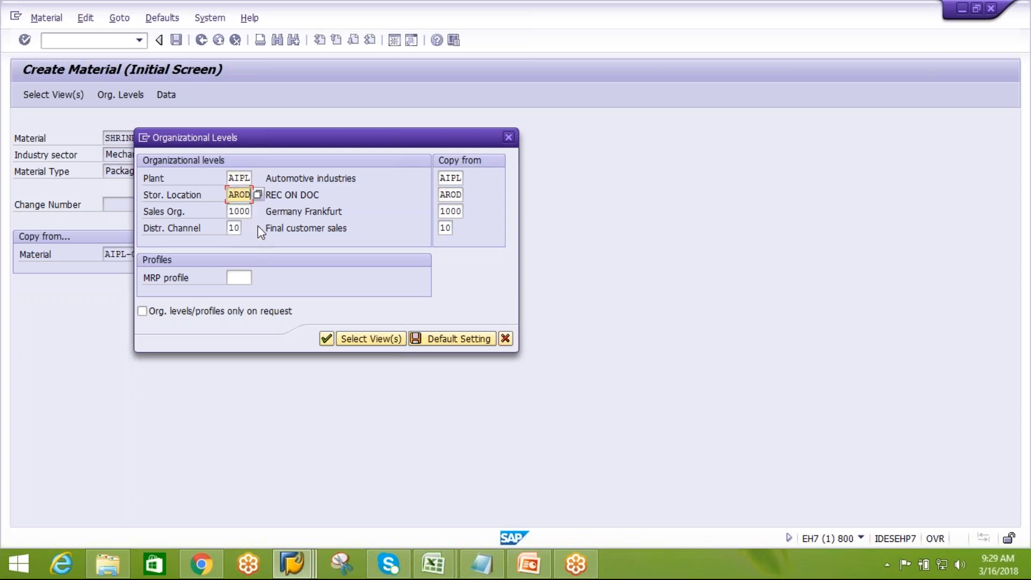
{"action": "left_click", "coordinate": [465, 338]}
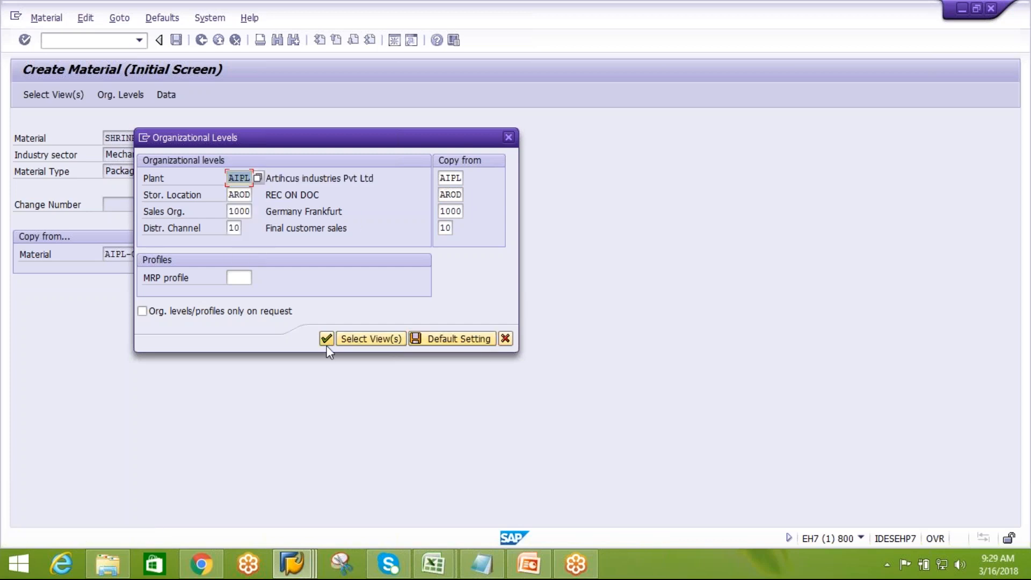
{"action": "left_click", "coordinate": [328, 340]}
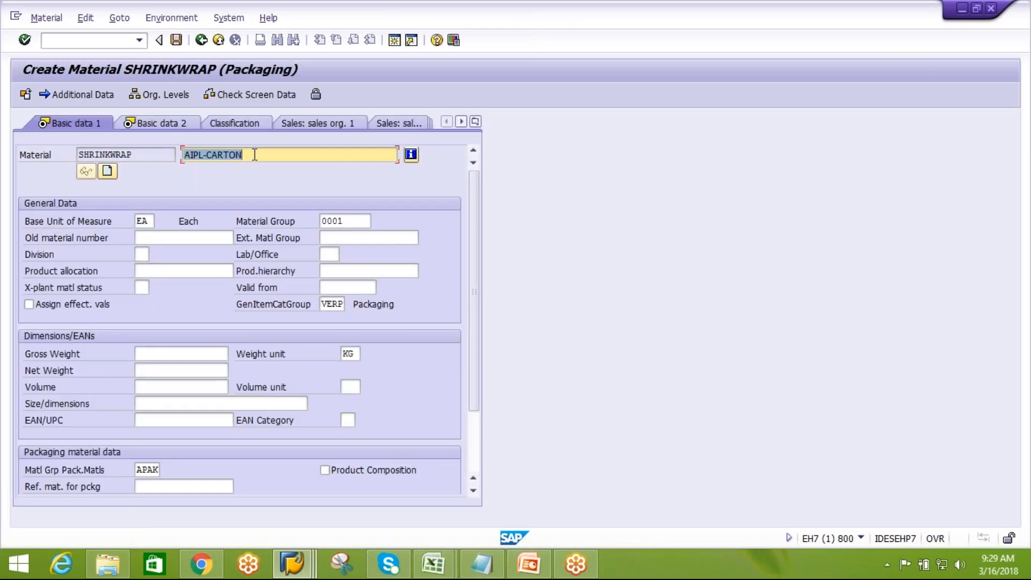
Set the material description to Shrinkwrap and move to the next view
{"action": "type", "text": "S"}
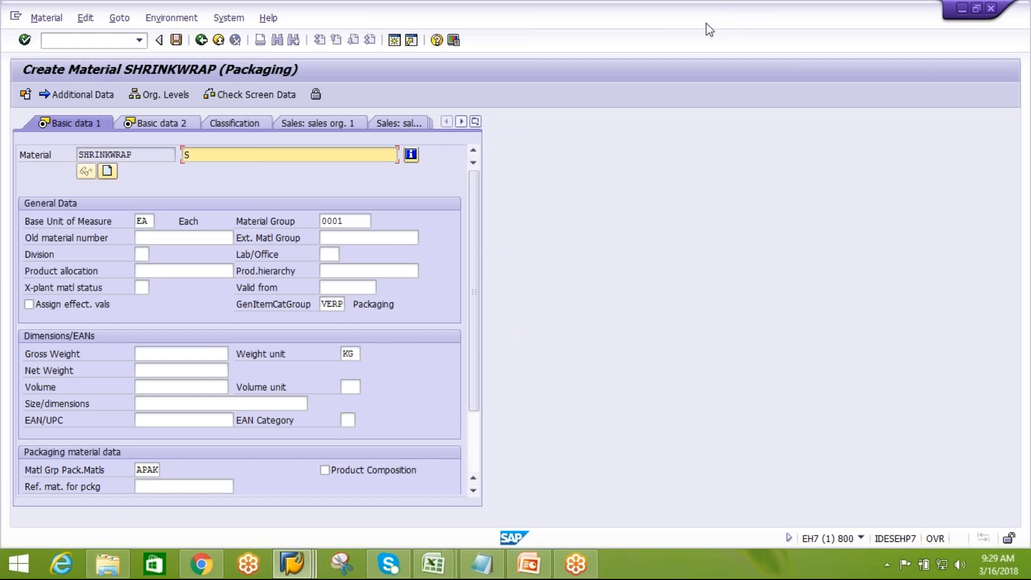
{"action": "left_click", "coordinate": [864, 25]}
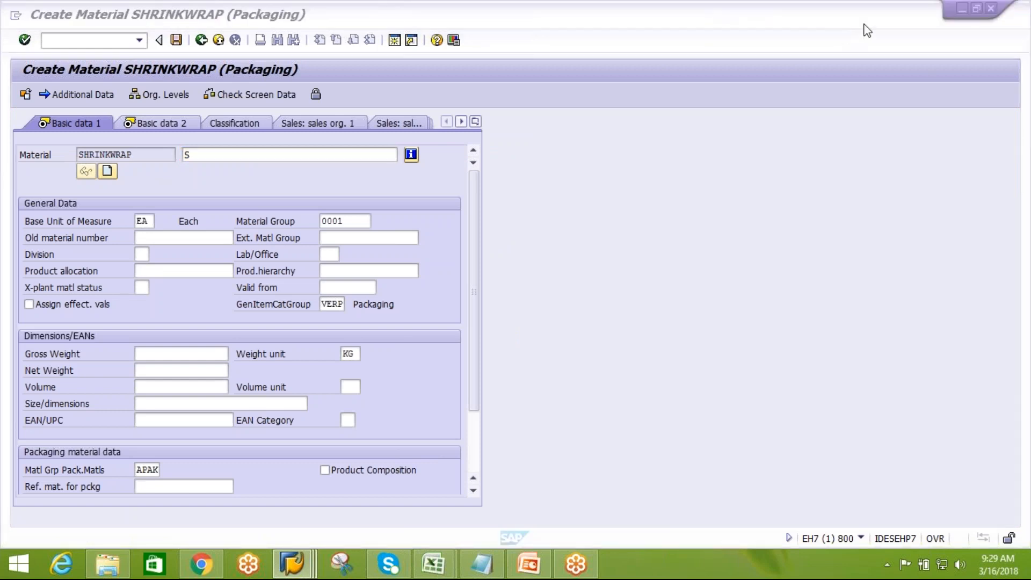
{"action": "left_click", "coordinate": [882, 105]}
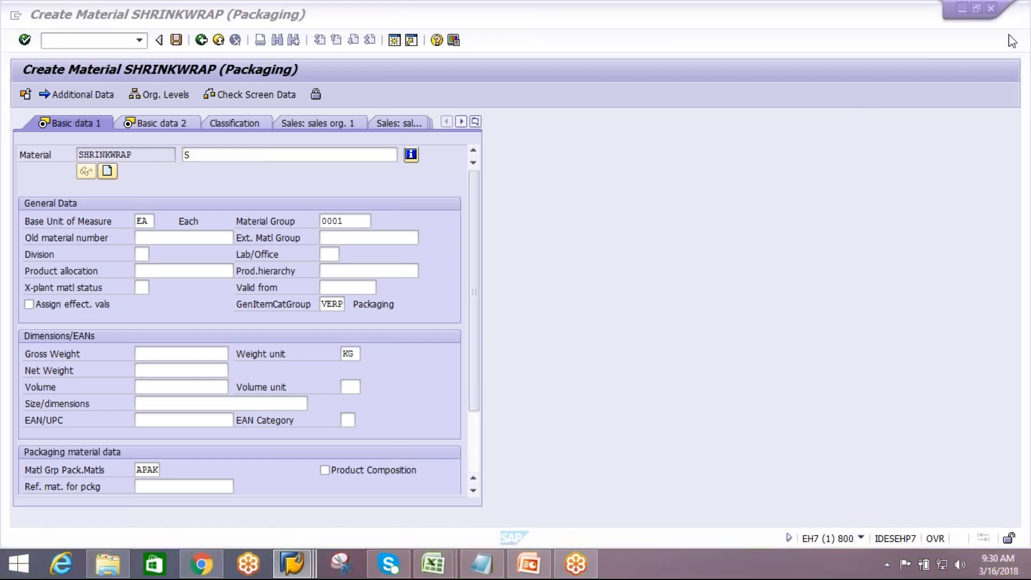
{"action": "left_click", "coordinate": [233, 133]}
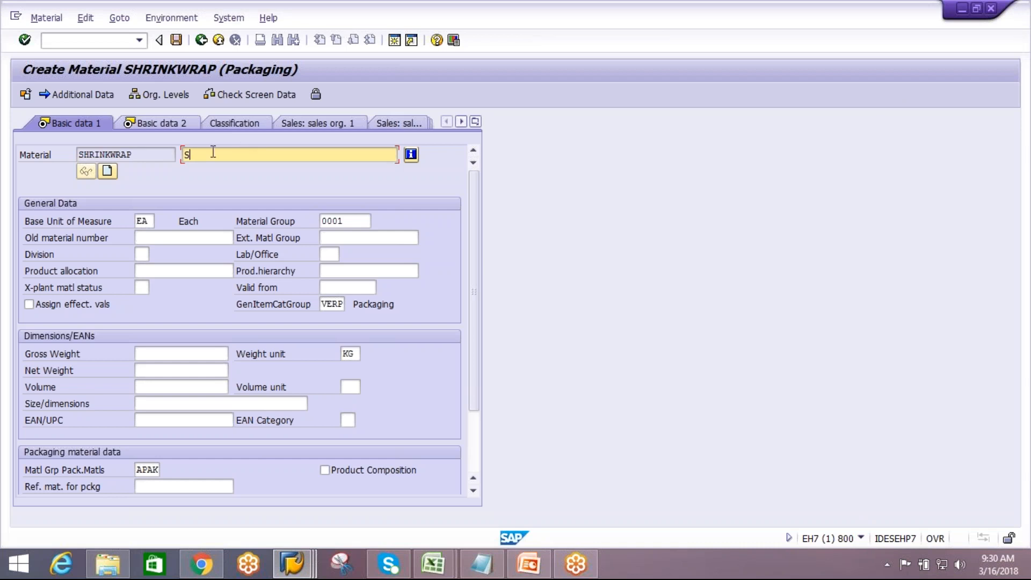
{"action": "type", "text": "hrinkwrap"}
{"action": "key", "text": "Return"}
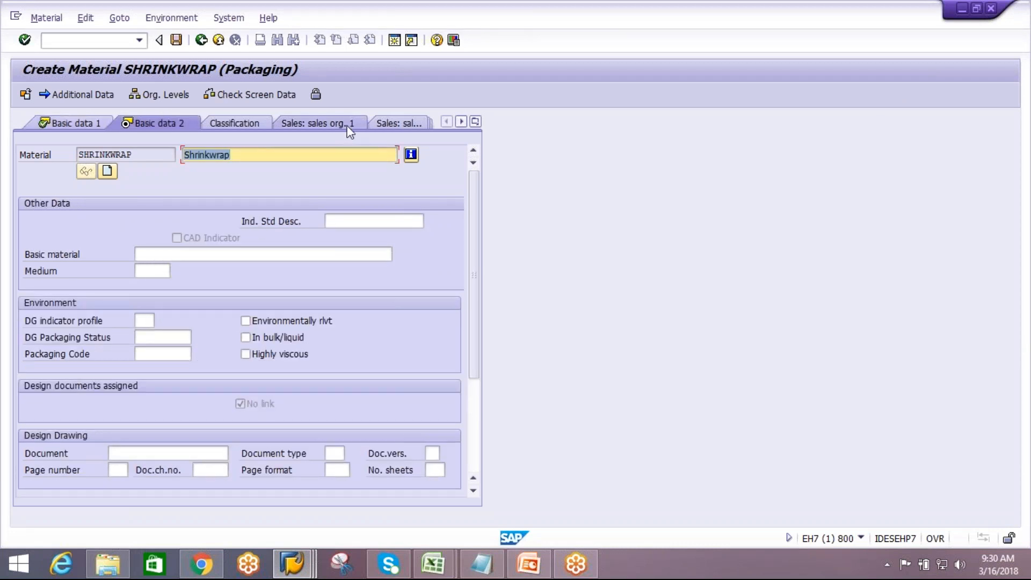
On the sales general/plant view, set the packaging material group and packaging material type to AAUX
{"action": "left_click", "coordinate": [398, 122]}
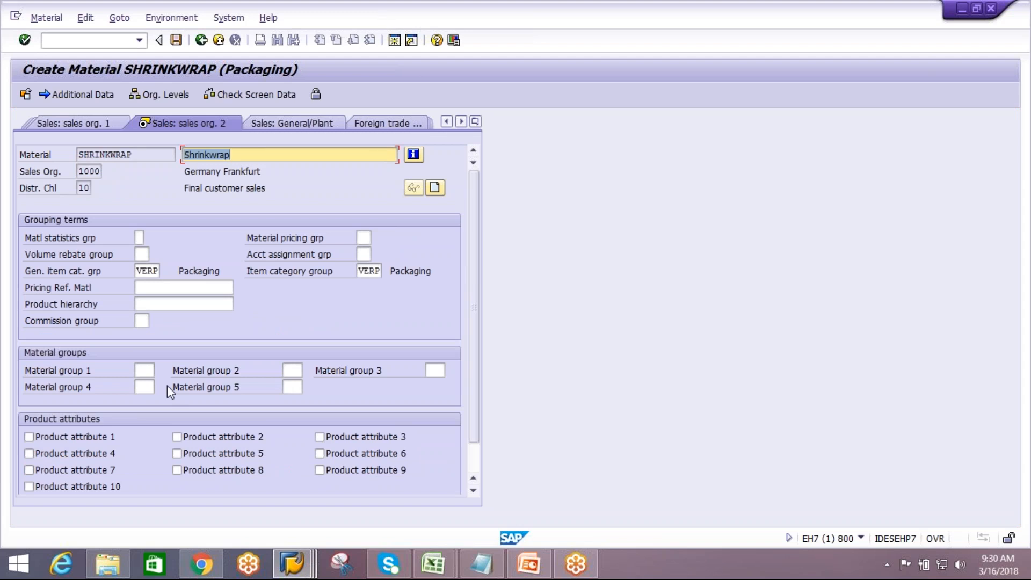
{"action": "left_click", "coordinate": [292, 123]}
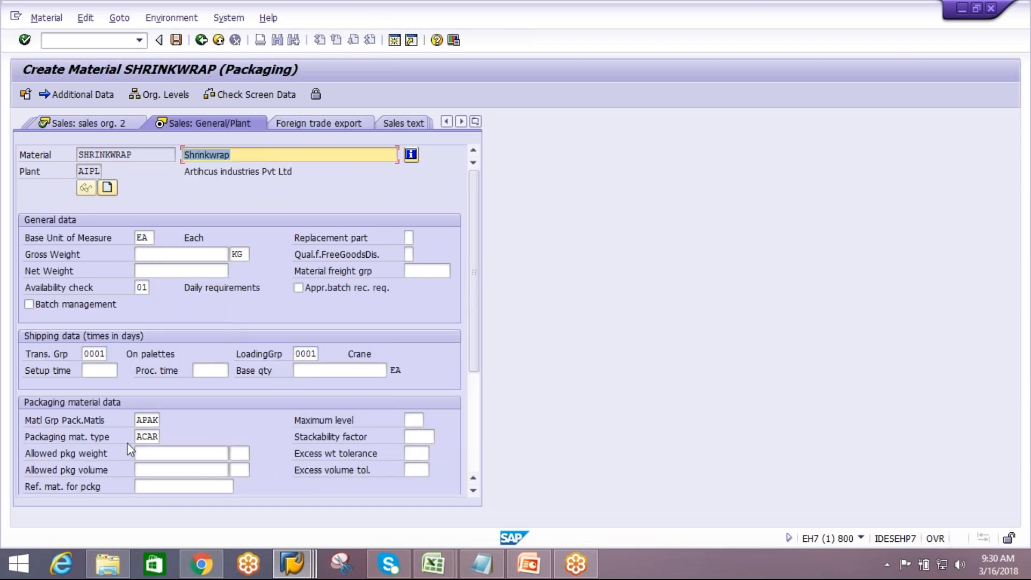
{"action": "left_click_drag", "start_coordinate": [137, 420], "coordinate": [182, 434]}
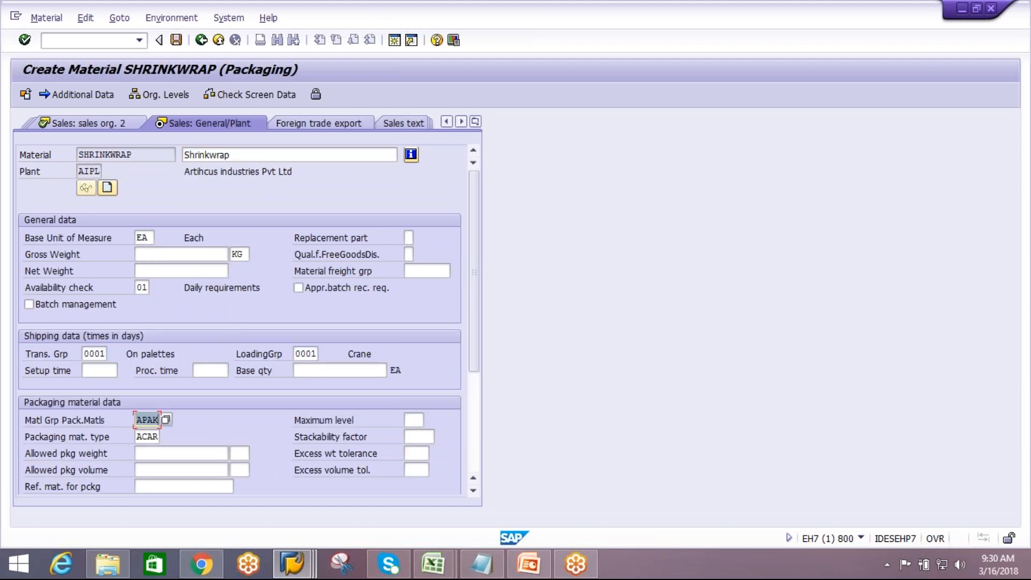
{"action": "key", "text": "BackSpace"}
{"action": "left_click", "coordinate": [167, 434]}
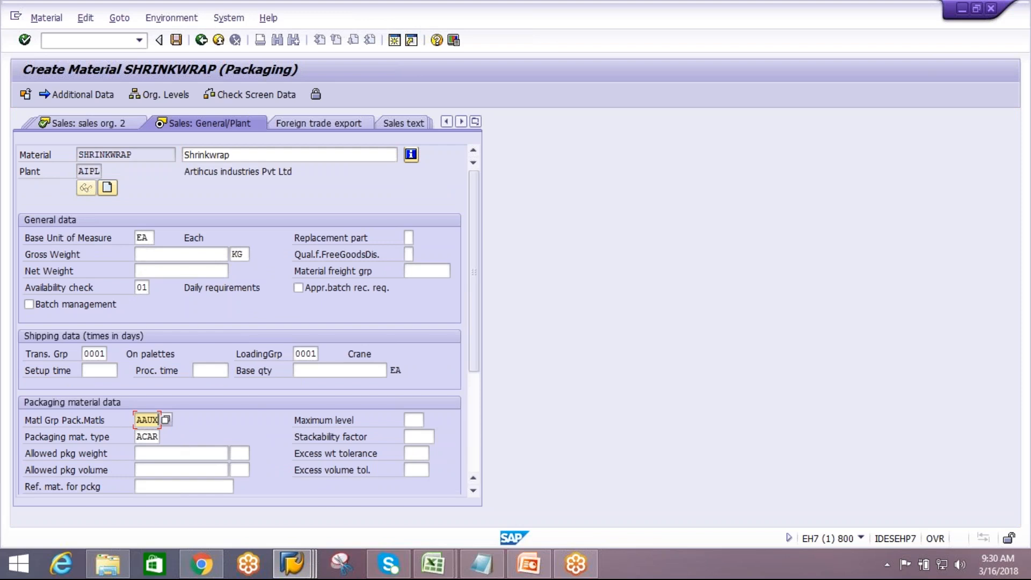
{"action": "double_click", "coordinate": [145, 437]}
{"action": "key", "text": "BackSpace"}
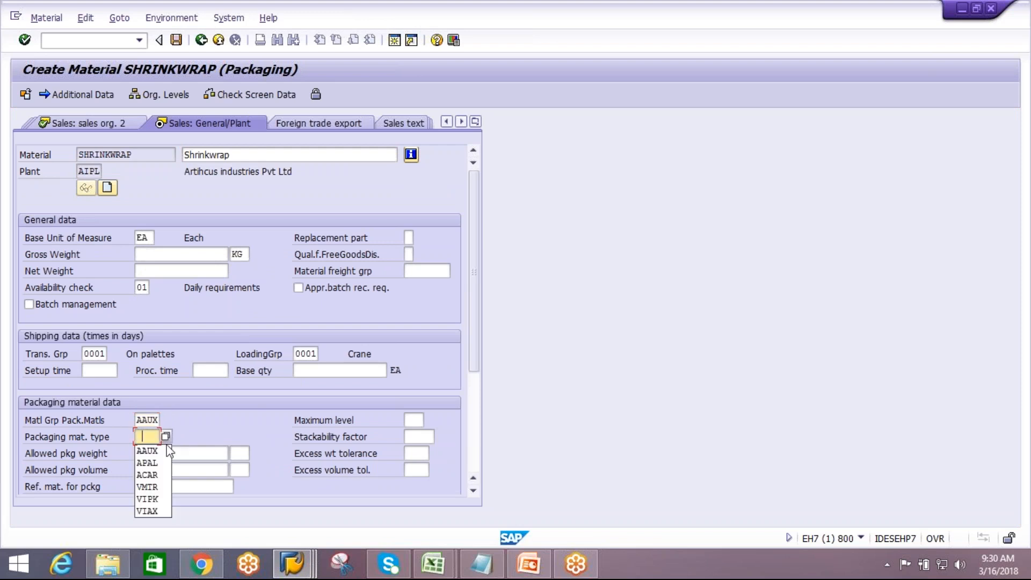
{"action": "left_click", "coordinate": [161, 450]}
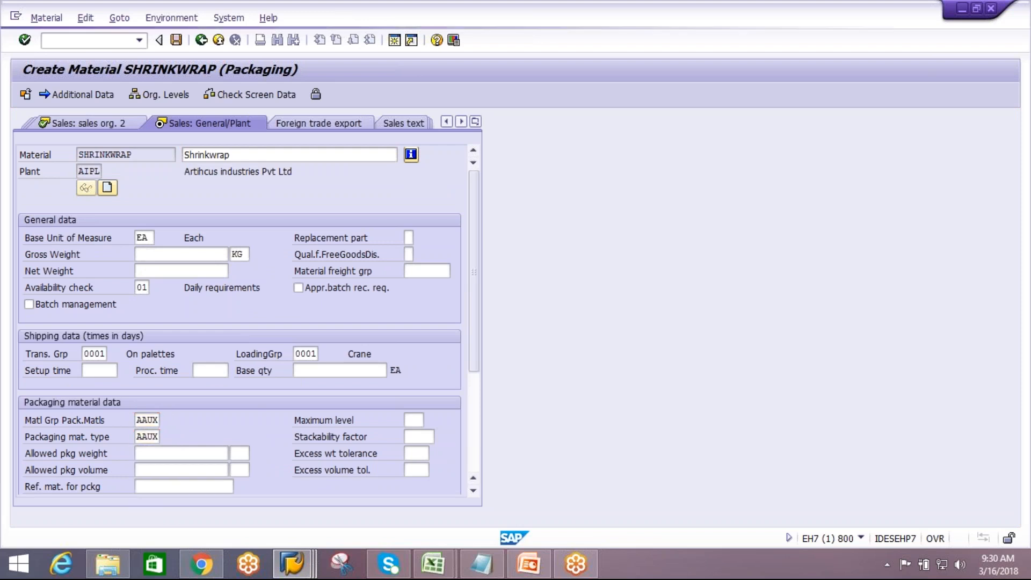
{"action": "key", "text": "Return"}
{"action": "key", "text": "Return"}
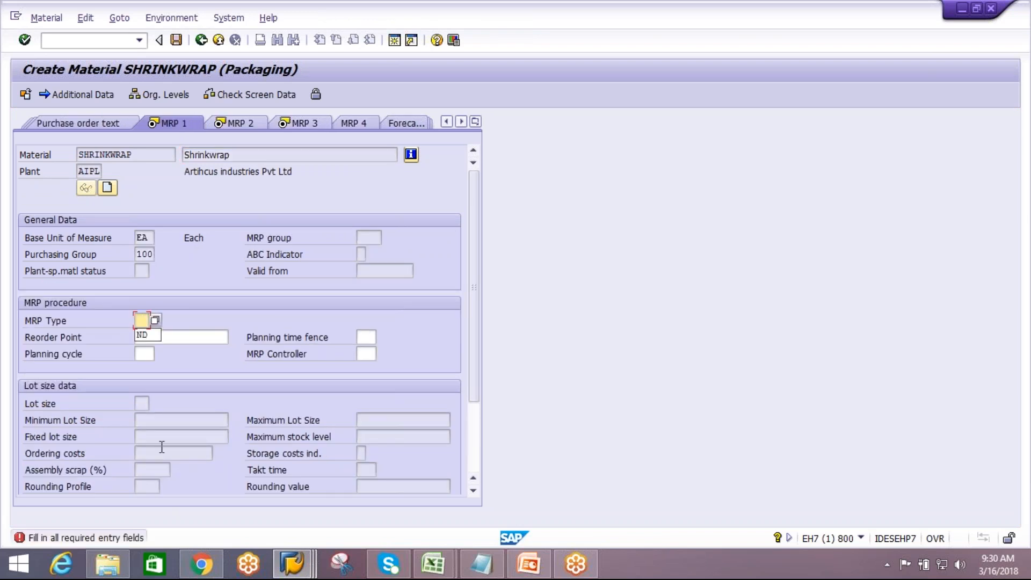
Set the MRP type to ND on the MRP 1 view and continue
{"action": "key", "text": "Down"}
{"action": "key", "text": "Return"}
Set the planned delivery time to 1 day, step through the remaining views and save the material
{"action": "key", "text": "Return"}
{"action": "key", "text": "Return"}
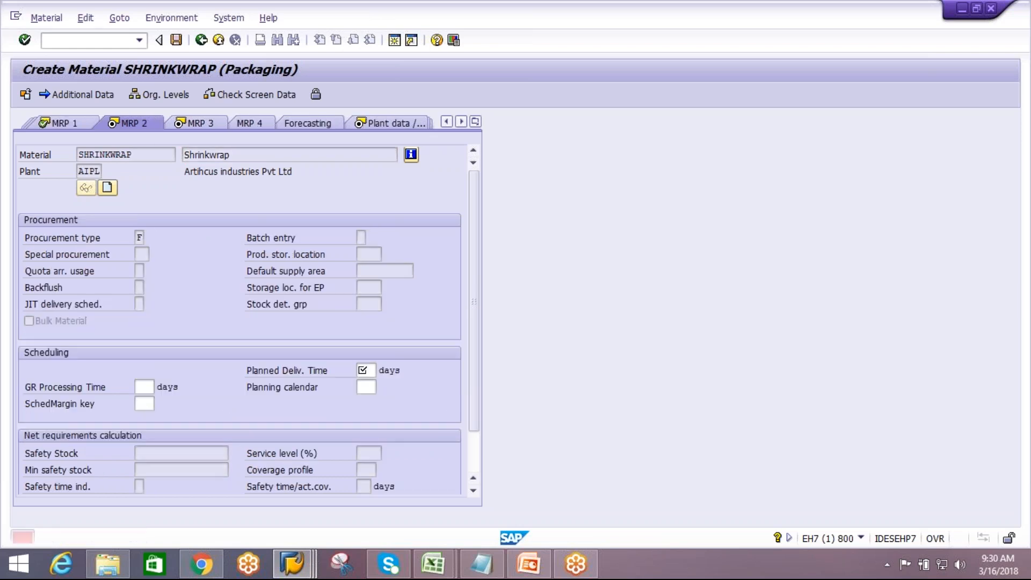
{"action": "type", "text": "1"}
{"action": "key", "text": "Return"}
{"action": "key", "text": "Return"}
{"action": "key", "text": "Return"}
{"action": "key", "text": "Return"}
{"action": "key", "text": "Return"}
{"action": "key", "text": "Return"}
{"action": "key", "text": "Return"}
{"action": "key", "text": "Return"}
{"action": "key", "text": "Return"}
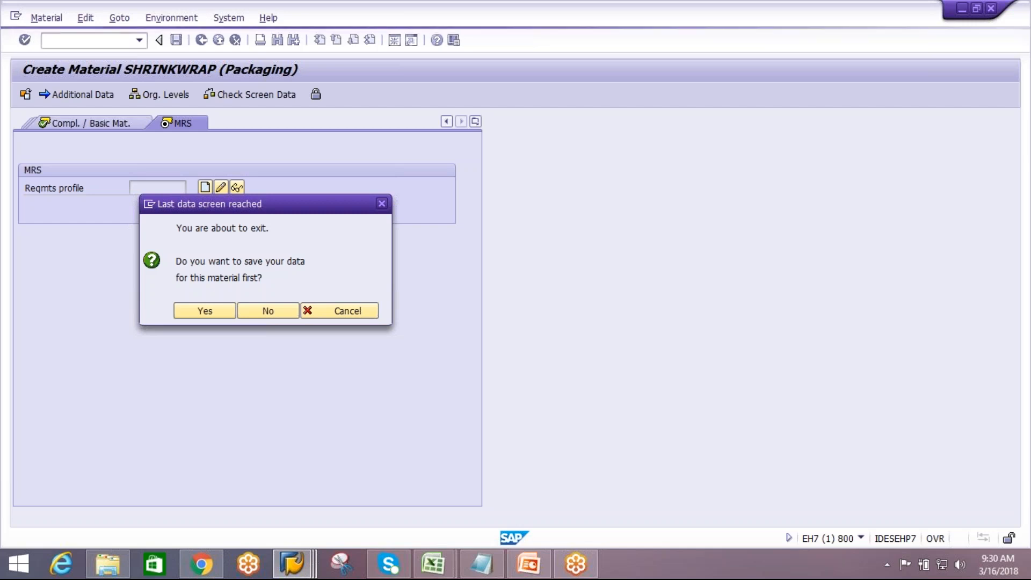
{"action": "key", "text": "Return"}
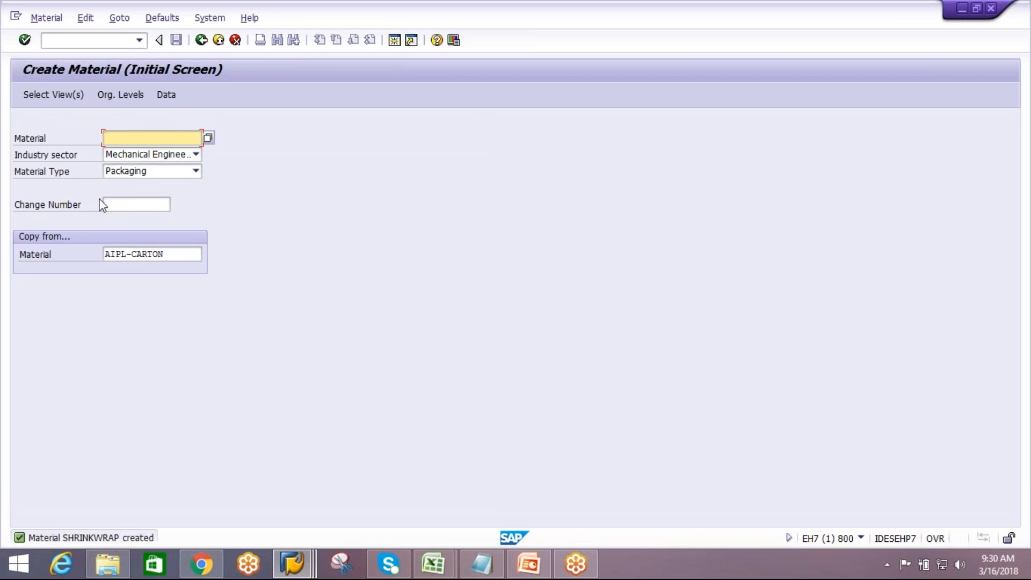
Set the copy-from material to SHRINKWRAP on the initial screen
{"action": "left_click", "coordinate": [131, 139]}
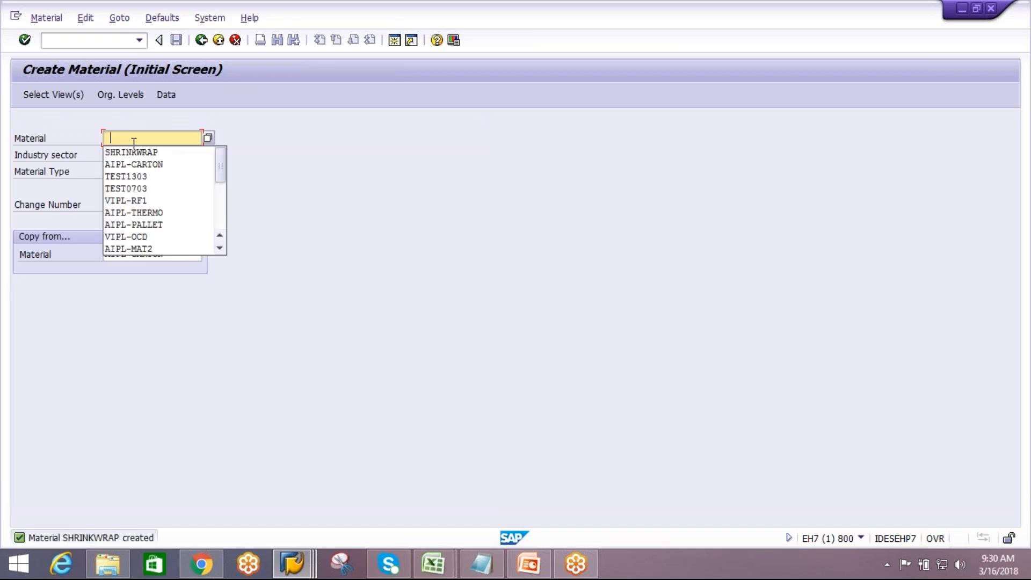
{"action": "left_click", "coordinate": [134, 149]}
{"action": "left_click_drag", "start_coordinate": [165, 137], "coordinate": [81, 141]}
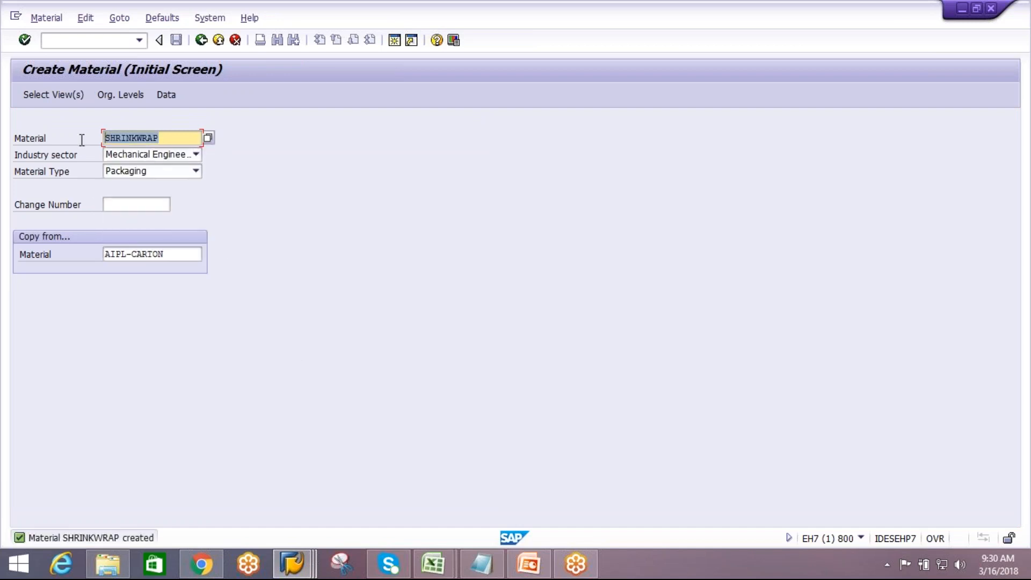
{"action": "left_click", "coordinate": [82, 140]}
{"action": "left_click_drag", "start_coordinate": [163, 137], "coordinate": [104, 139]}
{"action": "key", "text": "ctrl+c"}
{"action": "left_click", "coordinate": [106, 138]}
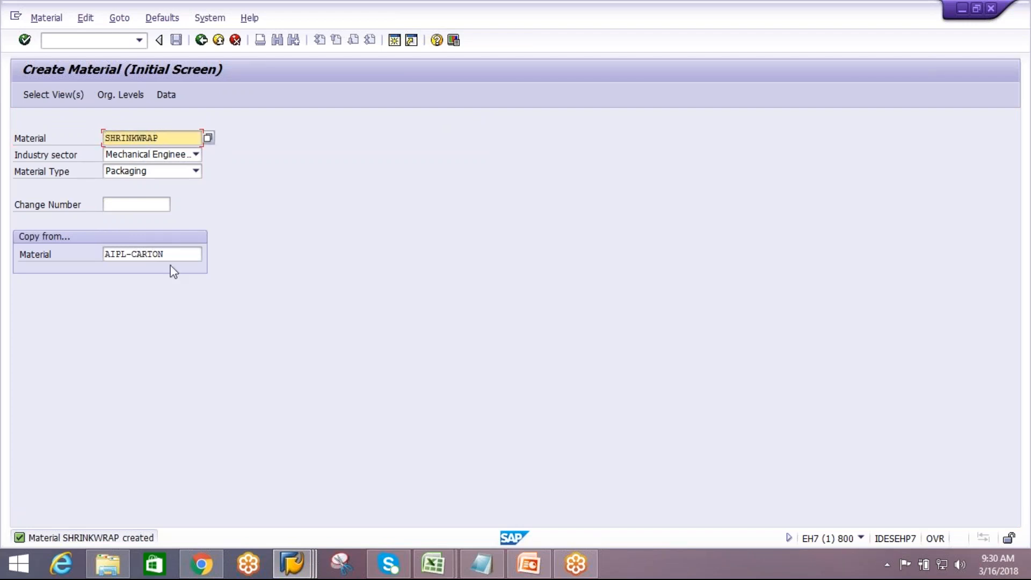
{"action": "left_click", "coordinate": [174, 254]}
{"action": "key", "text": "ctrl+a"}
{"action": "key", "text": "ctrl+v"}
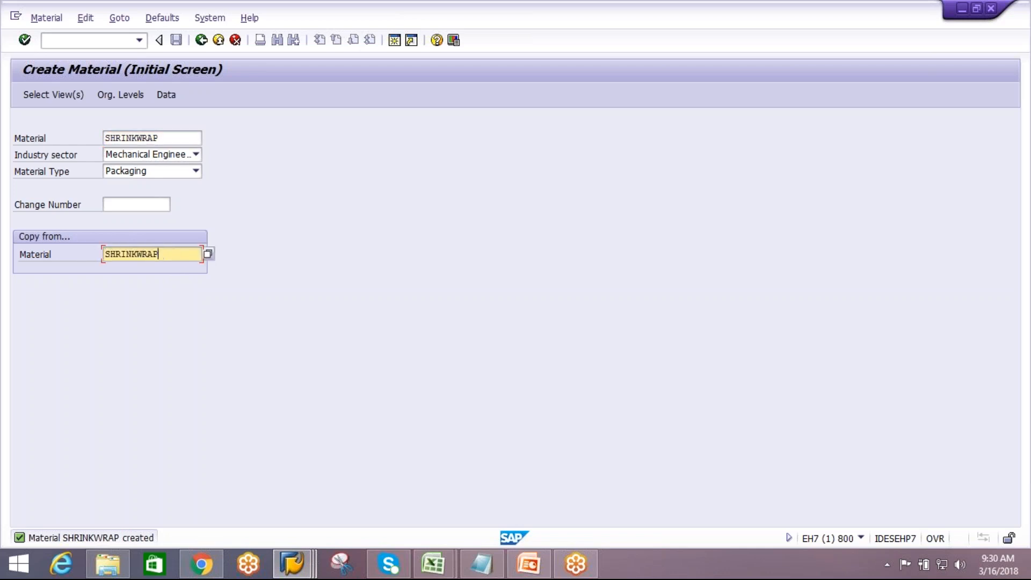
Enter BUBBLEWRAP as the new material number and proceed to view selection
{"action": "left_click_drag", "start_coordinate": [174, 134], "coordinate": [83, 143]}
{"action": "type", "text": "BUBB"}
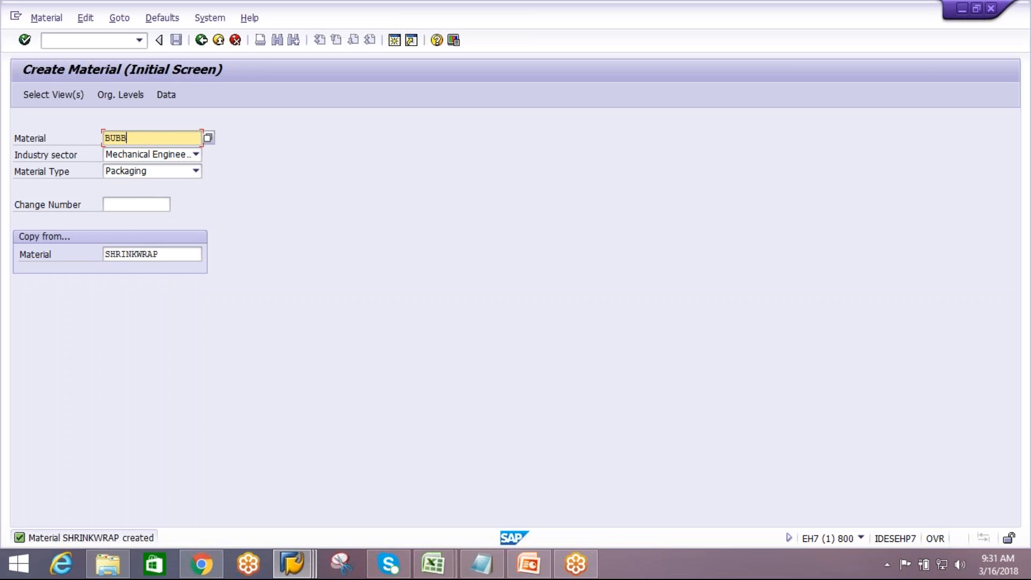
{"action": "type", "text": "LEWRAP"}
{"action": "key", "text": "Return"}
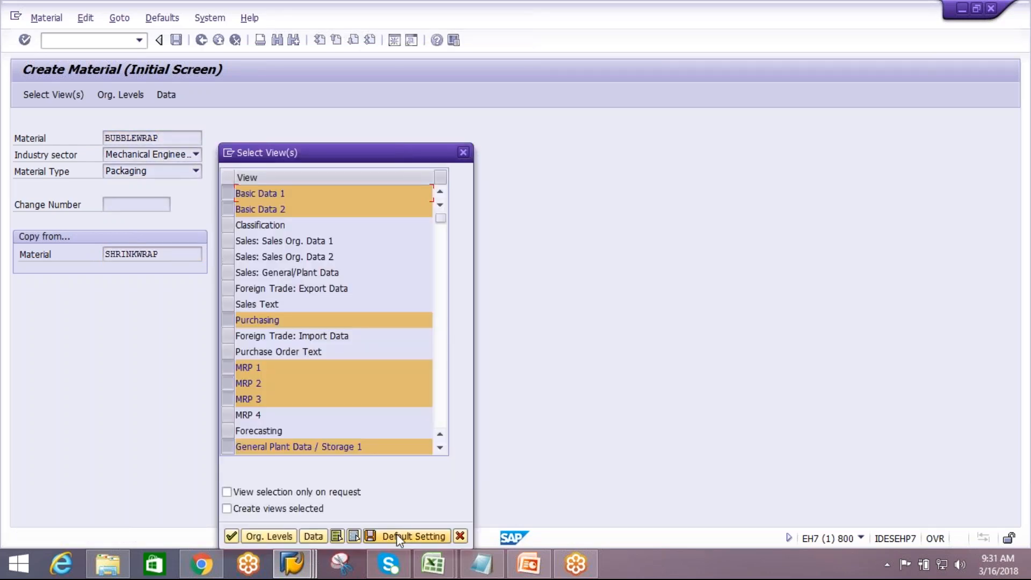
Accept the preset views and organizational levels, then set the material description to BUBBLEWRAP
{"action": "left_click", "coordinate": [232, 537]}
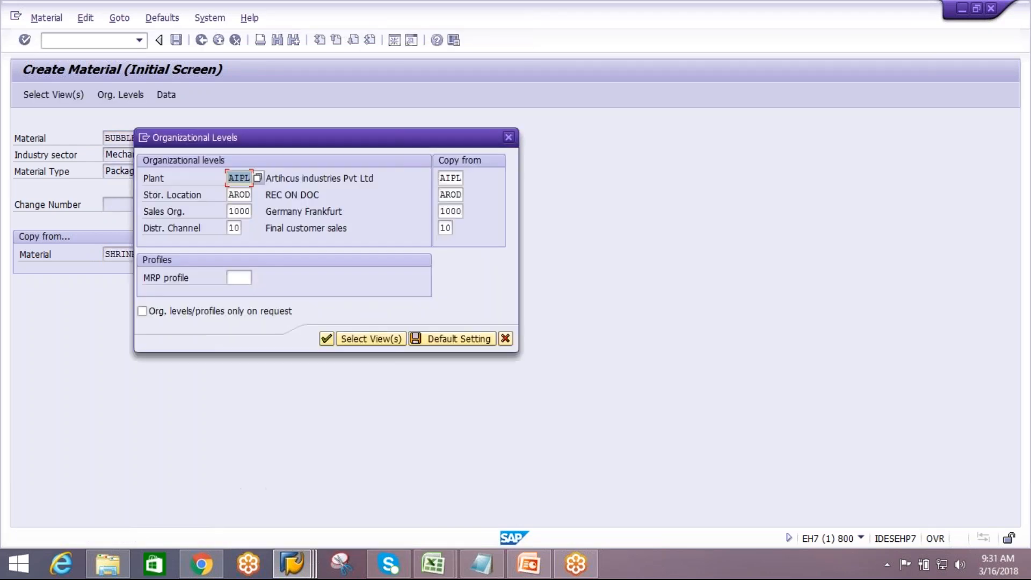
{"action": "left_click", "coordinate": [326, 337]}
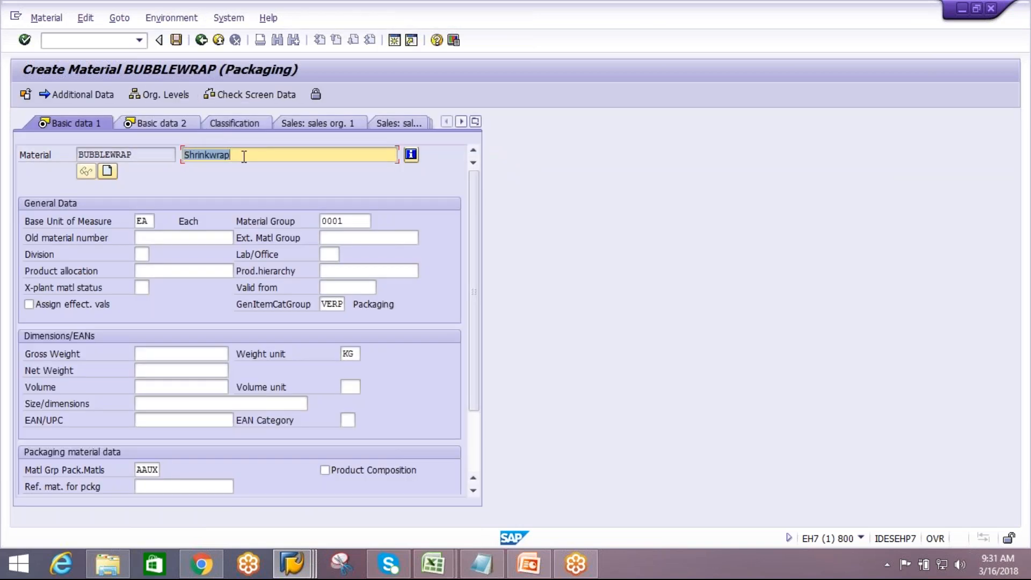
{"action": "type", "text": "BUBB"}
{"action": "type", "text": "LEWRAP"}
{"action": "key", "text": "Return"}
{"action": "key", "text": "ctrl+c"}
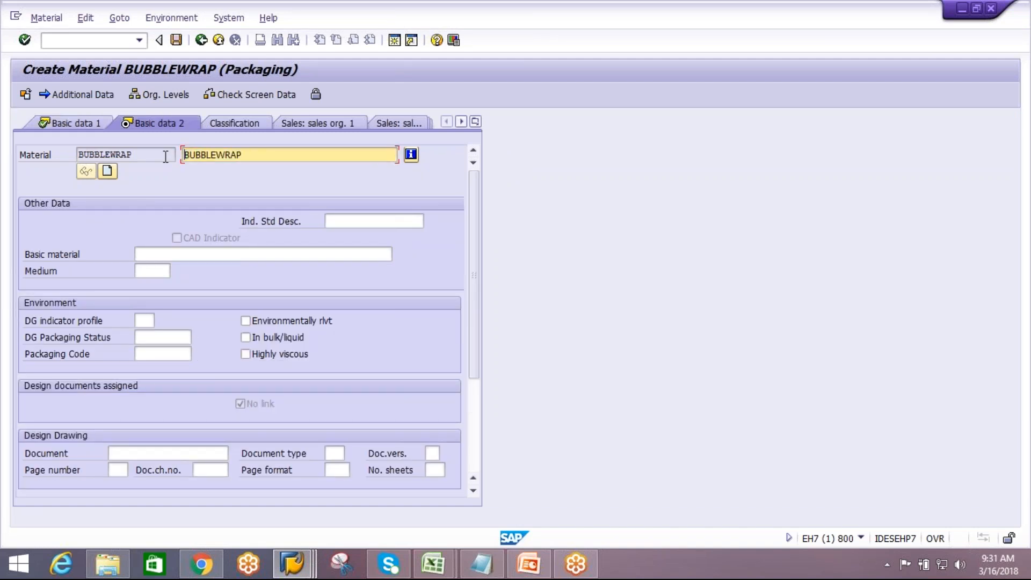
Switch to Notepad, paste the BUBBLEWRAP material number below SHRINKWRAP, and return to SAP
{"action": "left_click", "coordinate": [481, 572]}
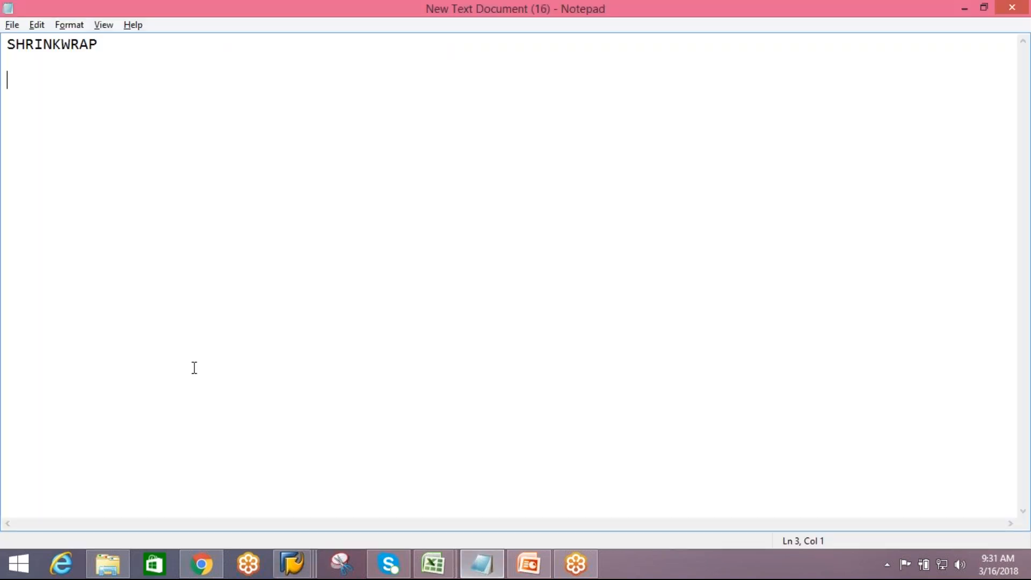
{"action": "key", "text": "ctrl+v"}
{"action": "key", "text": "Return"}
{"action": "key", "text": "Return"}
{"action": "key", "text": "alt+Tab"}
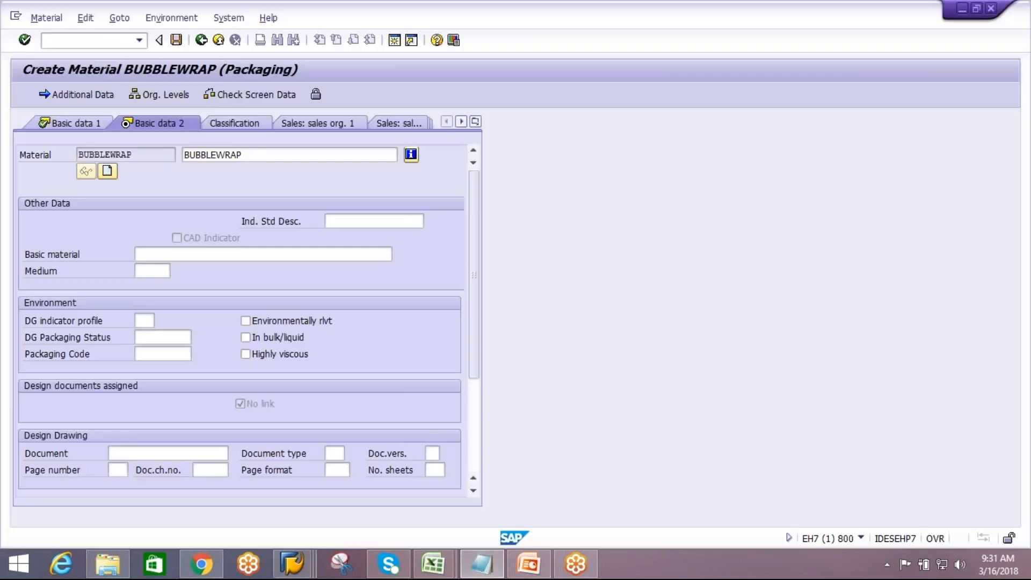
Step through the remaining views and save the BUBBLEWRAP material
{"action": "key", "text": "Return"}
{"action": "key", "text": "Return"}
{"action": "key", "text": "Return"}
{"action": "key", "text": "Return"}
{"action": "key", "text": "Return"}
{"action": "key", "text": "Return"}
{"action": "key", "text": "Return"}
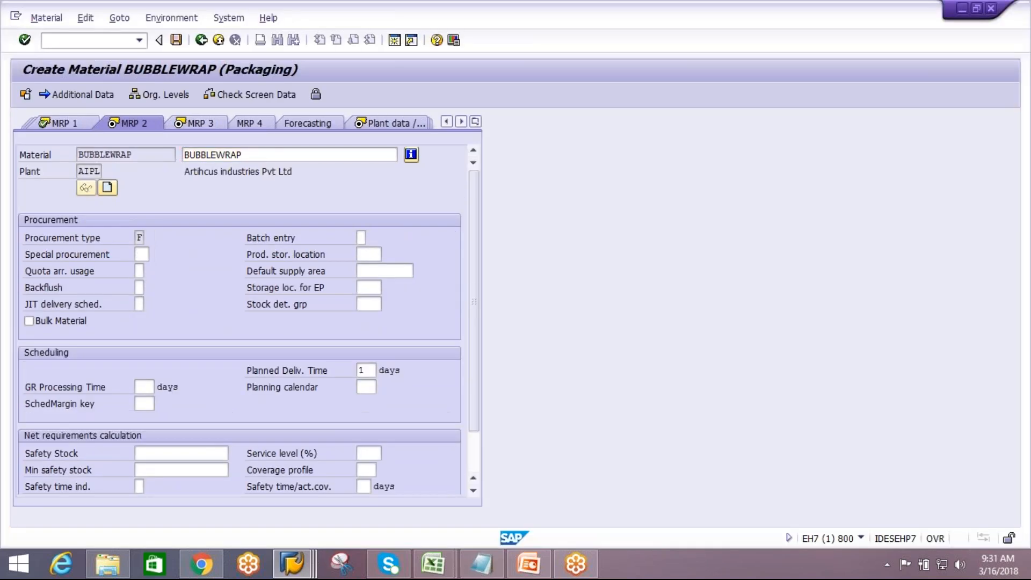
{"action": "key", "text": "Return"}
{"action": "key", "text": "Return"}
{"action": "key", "text": "Return"}
{"action": "key", "text": "Return"}
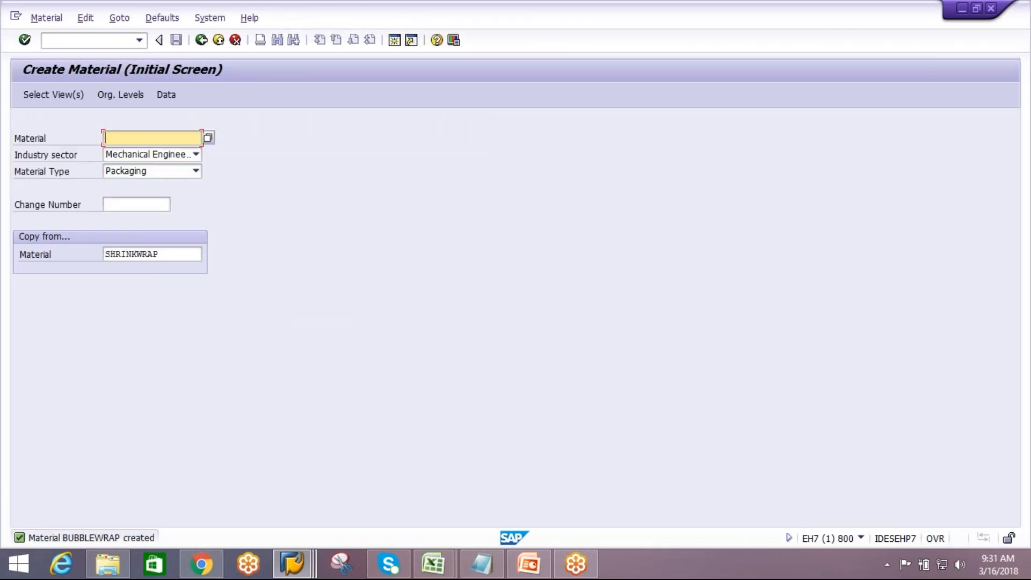
Leave material creation and open transaction cfm1 to create an integration model
{"action": "left_click", "coordinate": [201, 40]}
{"action": "type", "text": "cfm1"}
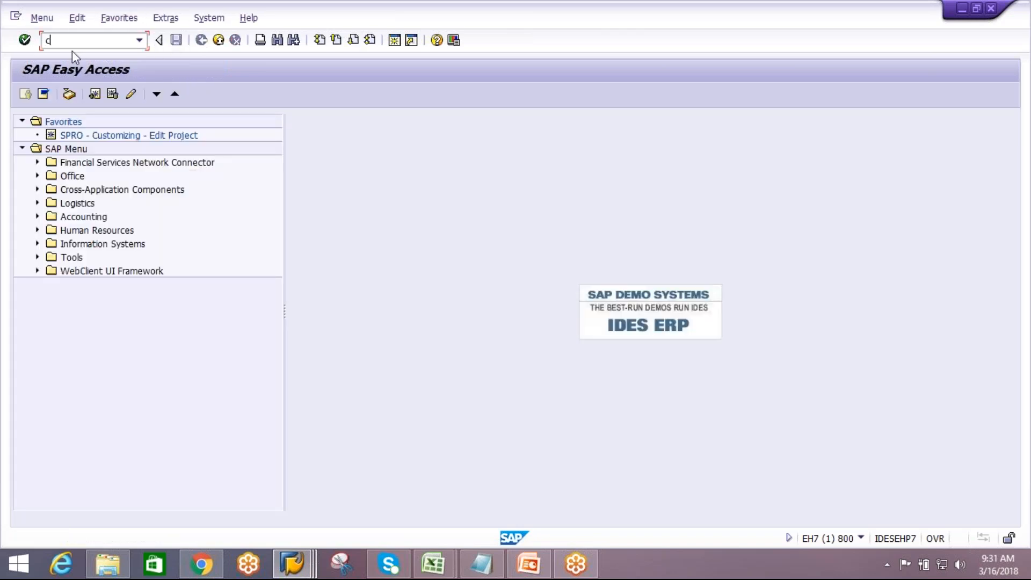
{"action": "key", "text": "Return"}
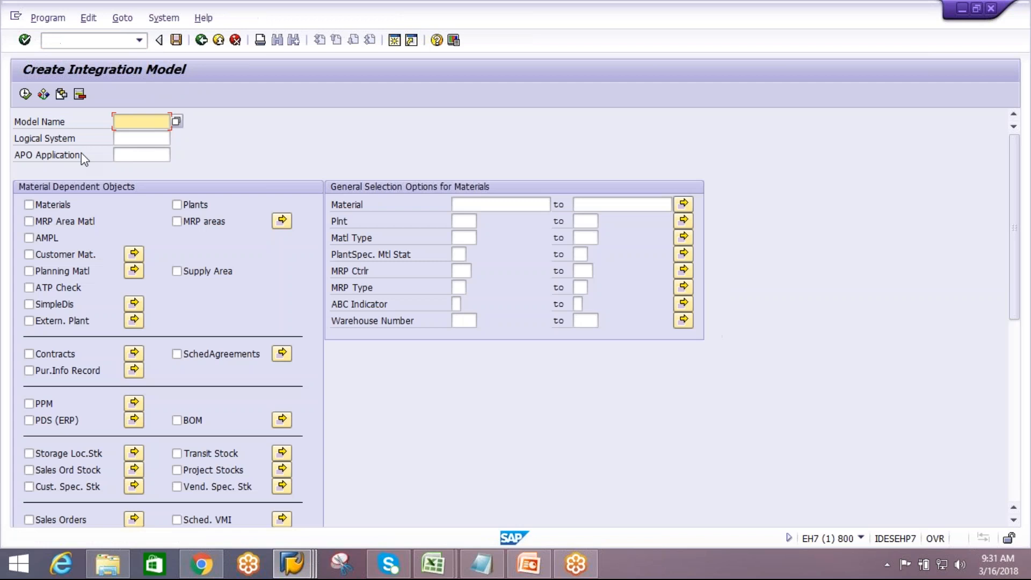
Set model name MOD_1303, logical system E74CLNT300, APO application MATERIAL, and include Materials
{"action": "key", "text": "Return"}
{"action": "left_click", "coordinate": [132, 154]}
{"action": "left_click", "coordinate": [132, 169]}
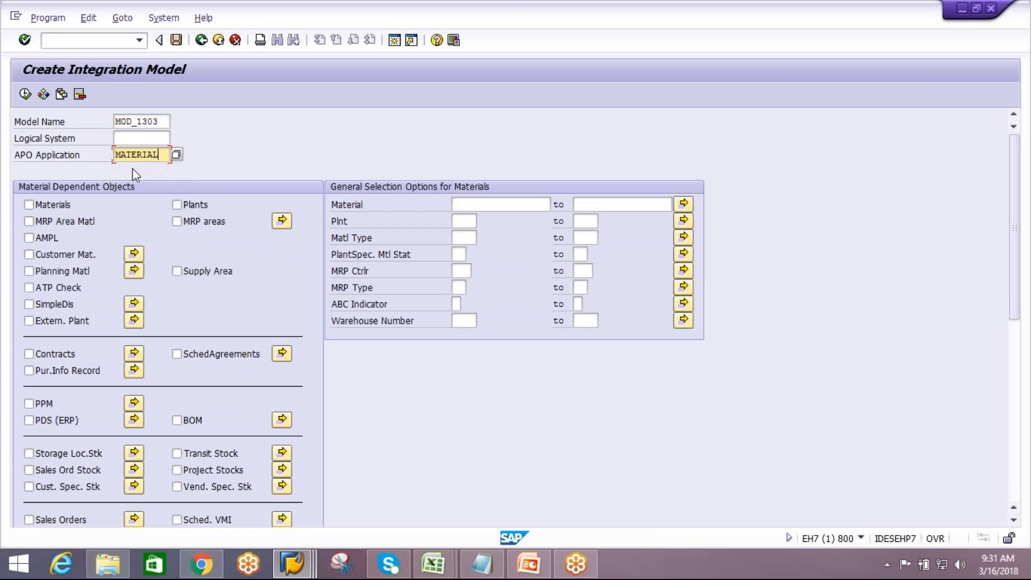
{"action": "left_click", "coordinate": [136, 138]}
{"action": "left_click", "coordinate": [139, 152]}
{"action": "left_click", "coordinate": [29, 204]}
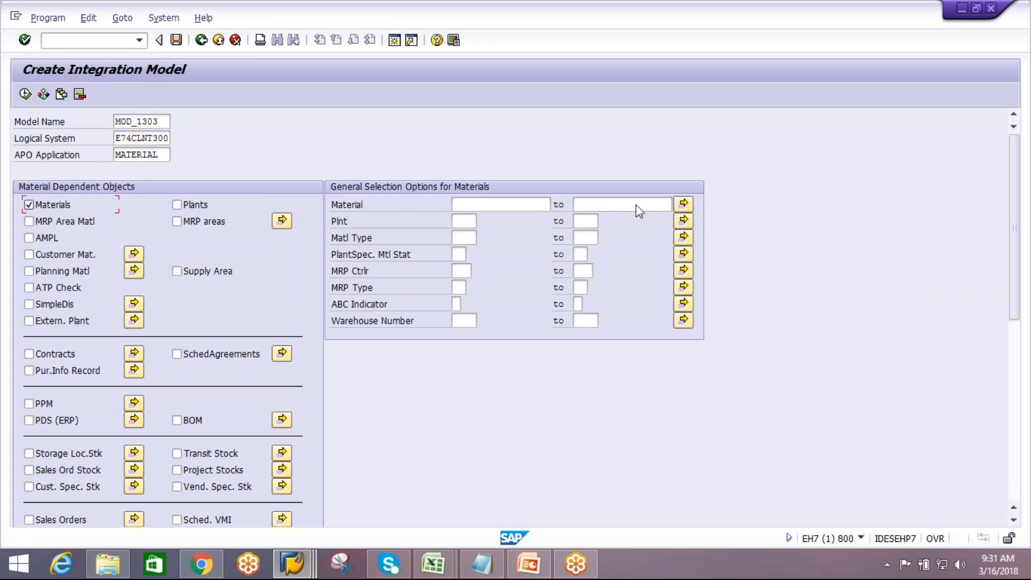
Enter BUBBLEWRAP and SHRINKWRAP, copied from Notepad, as single values in the material multiple selection and apply it
{"action": "key", "text": "F8"}
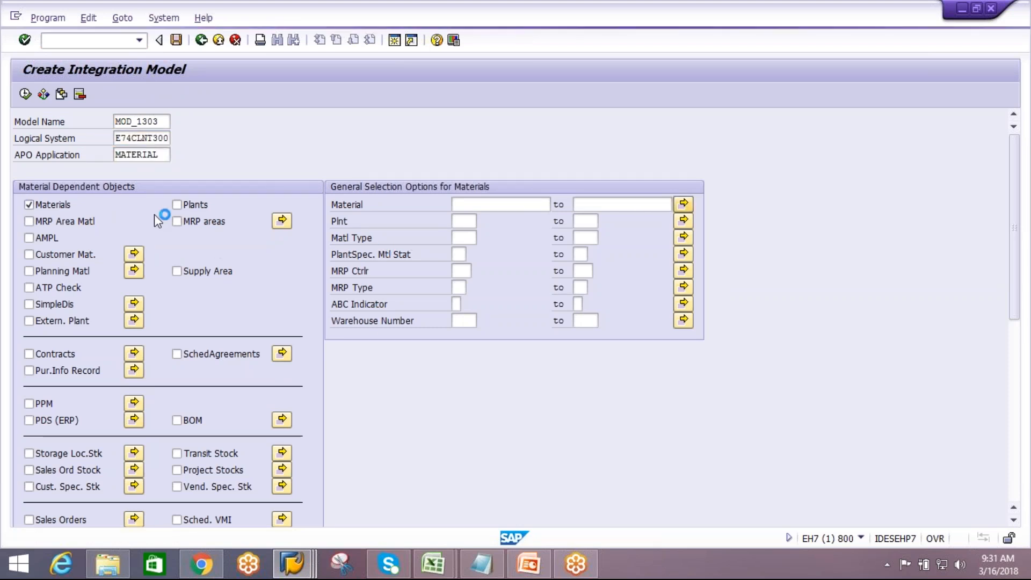
{"action": "type", "text": "BUBBLEWRAP"}
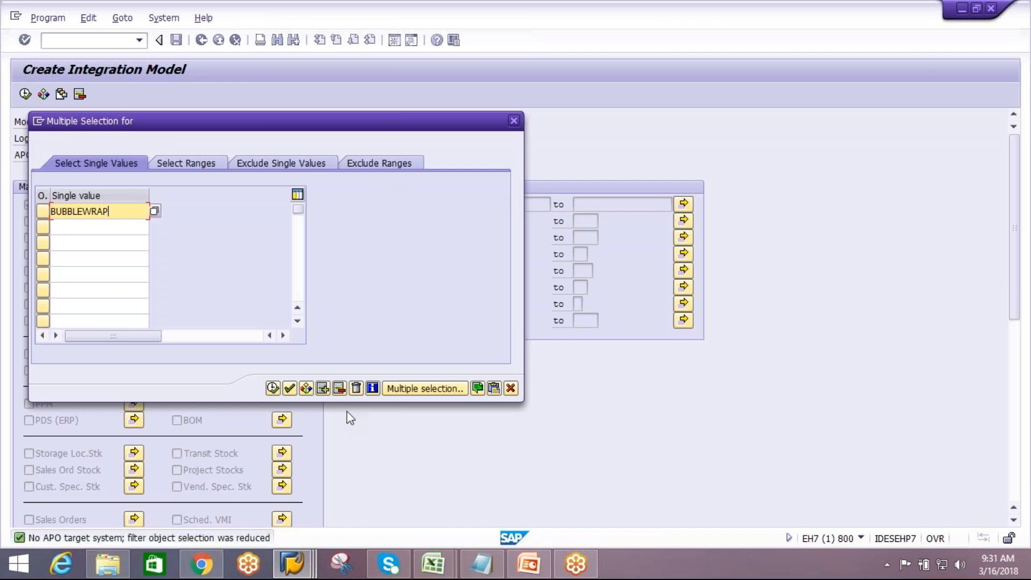
{"action": "left_click", "coordinate": [481, 564]}
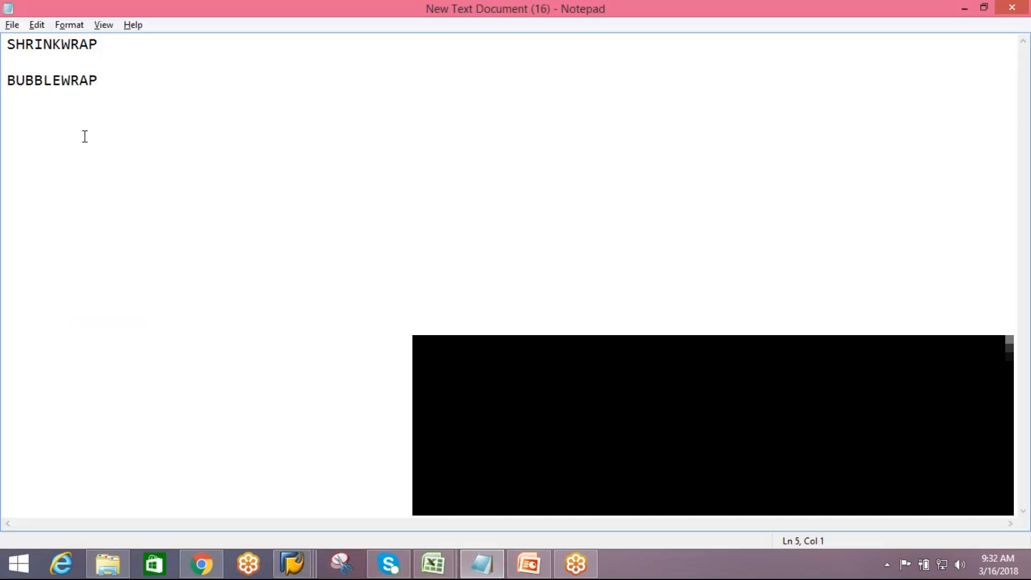
{"action": "left_click", "coordinate": [106, 52]}
{"action": "key", "text": "shift+Home"}
{"action": "key", "text": "ctrl+c"}
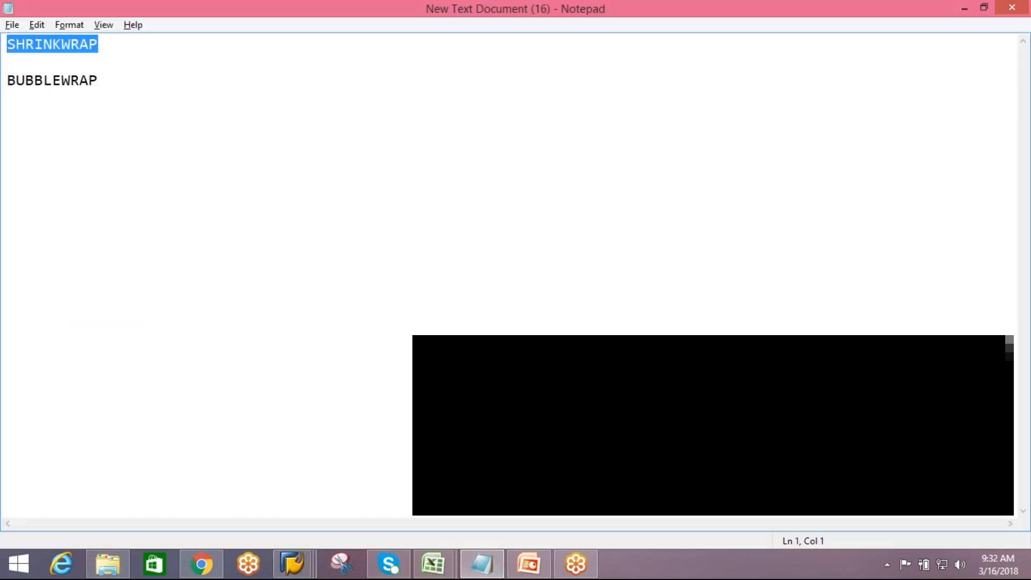
{"action": "key", "text": "alt+Tab"}
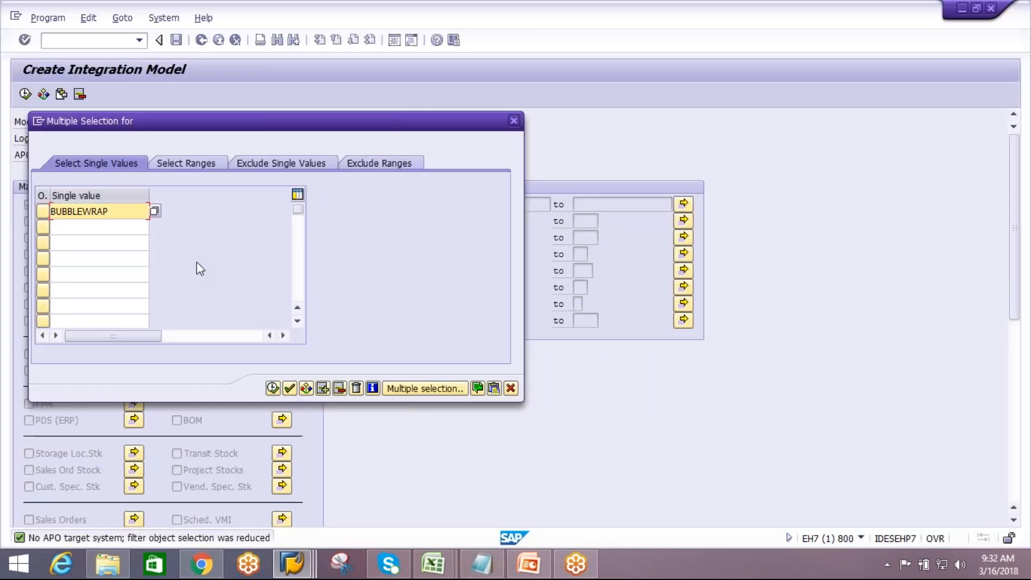
{"action": "left_click", "coordinate": [130, 227]}
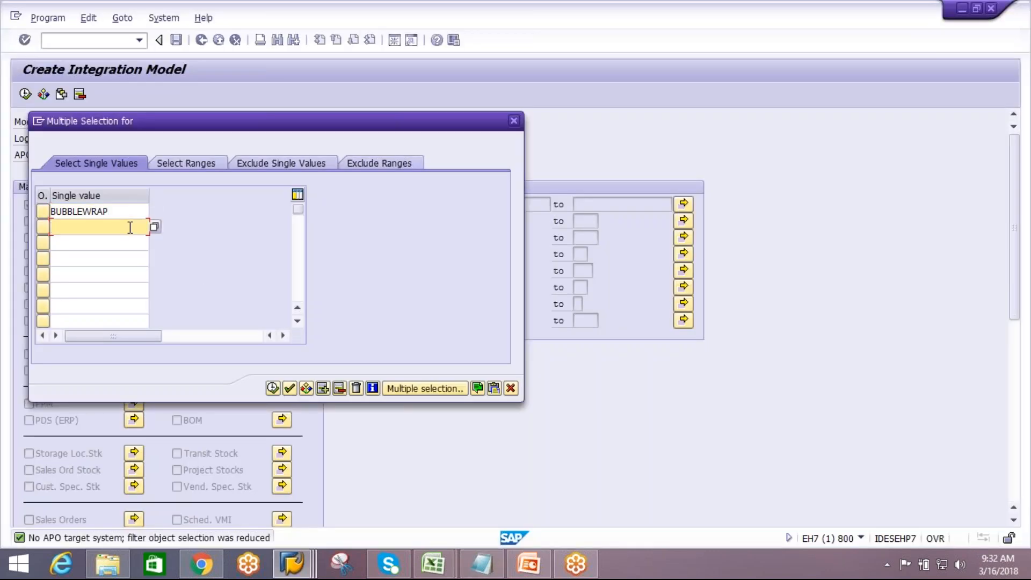
{"action": "key", "text": "ctrl+v"}
{"action": "left_click", "coordinate": [273, 388]}
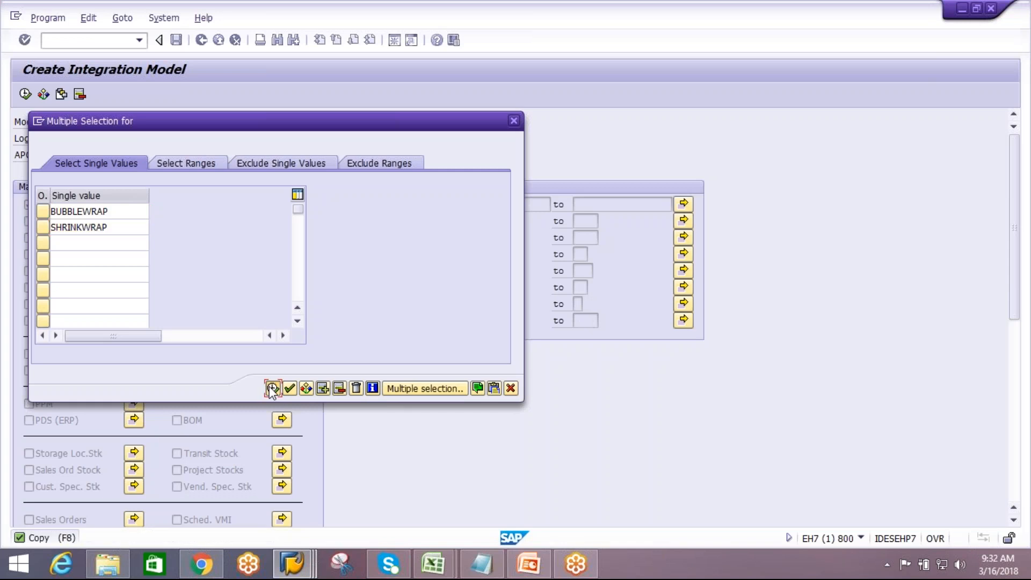
Execute the selection and generate integration model MOD_1303, acknowledging the information message
{"action": "left_click", "coordinate": [24, 96]}
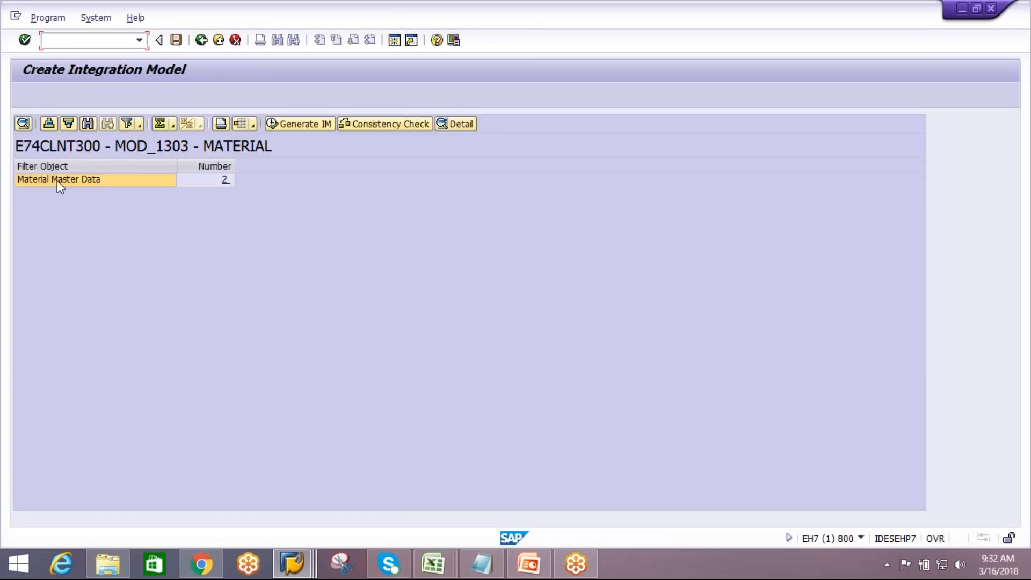
{"action": "left_click", "coordinate": [57, 179]}
{"action": "left_click", "coordinate": [318, 129]}
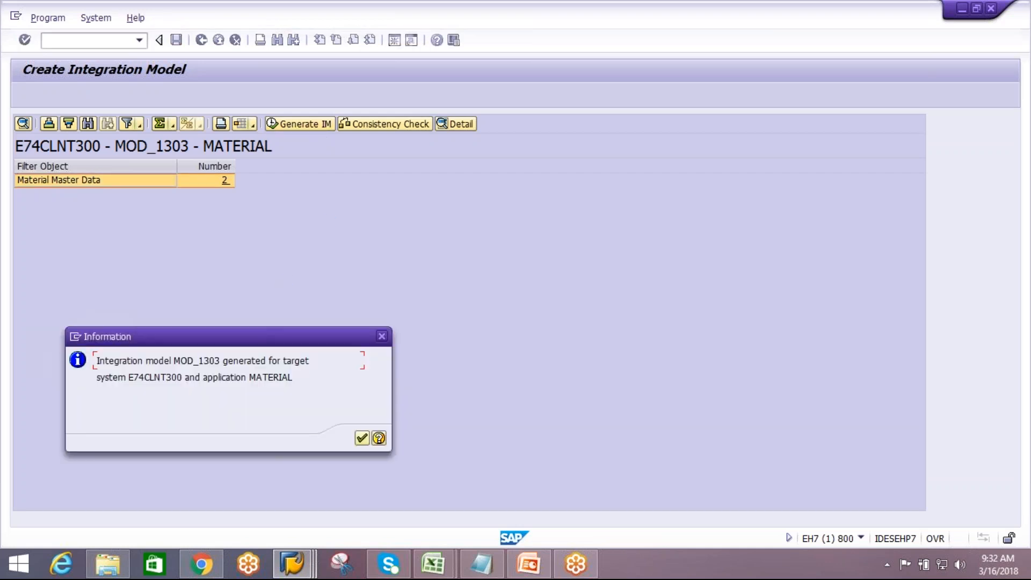
{"action": "left_click", "coordinate": [362, 438]}
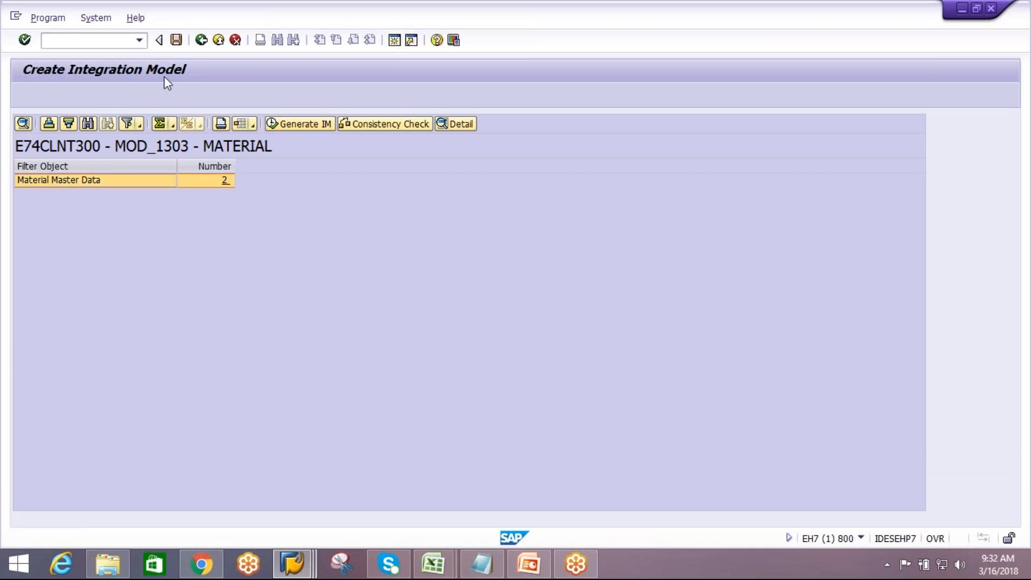
Leave the model and run transaction cfm2 for model MOD_1303
{"action": "left_click", "coordinate": [200, 40]}
{"action": "left_click", "coordinate": [201, 40]}
{"action": "type", "text": "cfm2"}
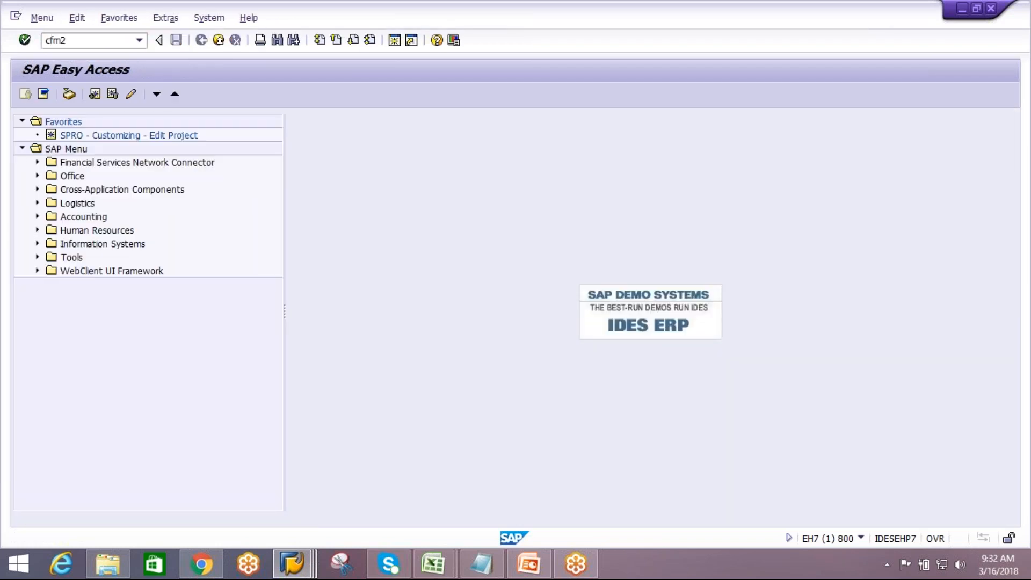
{"action": "key", "text": "Return"}
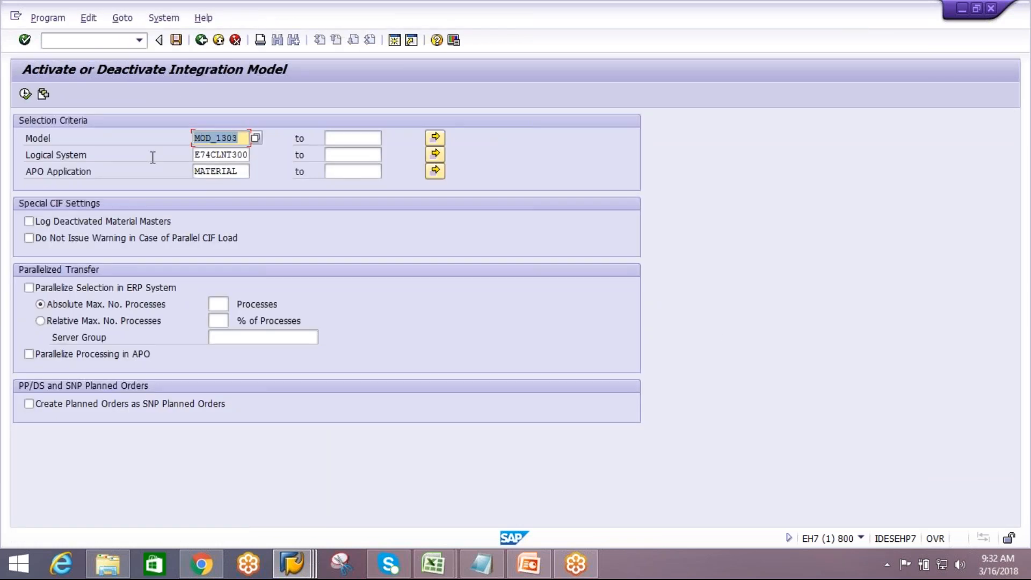
{"action": "left_click", "coordinate": [25, 94]}
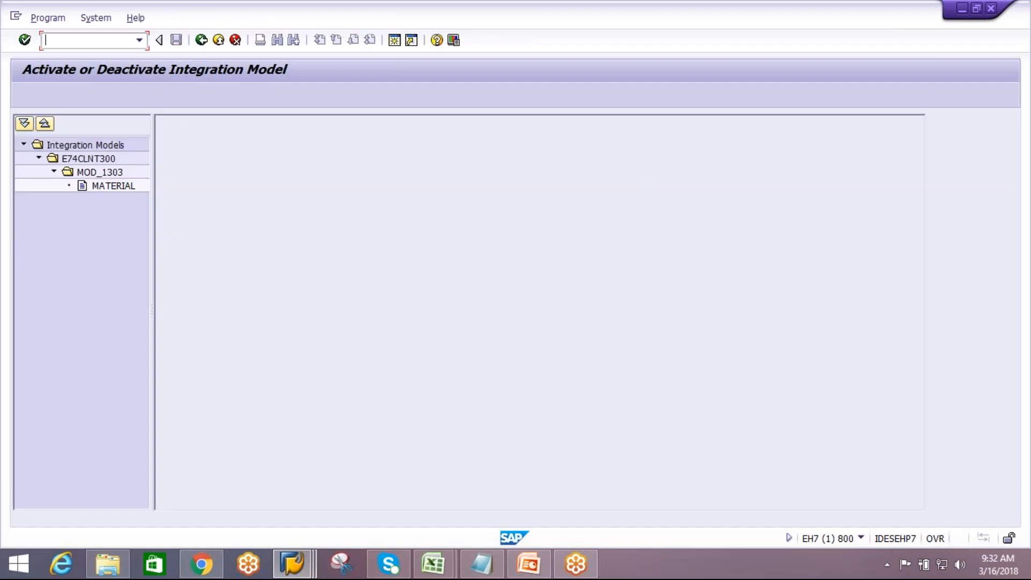
Activate the MATERIAL integration model under MOD_1303, ignoring the blocked inbound queue and declining the application log
{"action": "double_click", "coordinate": [115, 186]}
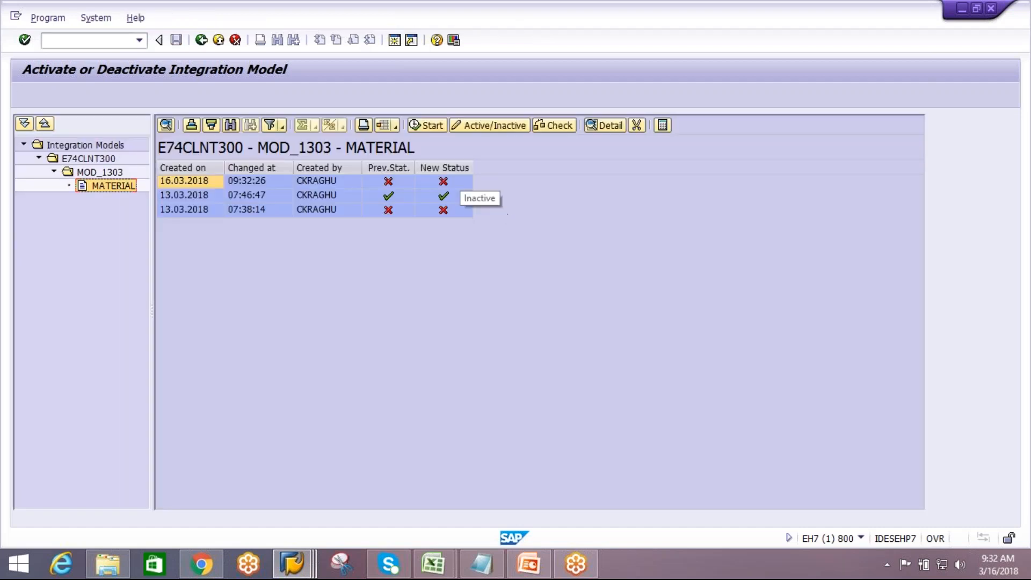
{"action": "left_click", "coordinate": [447, 181]}
{"action": "double_click", "coordinate": [442, 182]}
{"action": "left_click", "coordinate": [427, 125]}
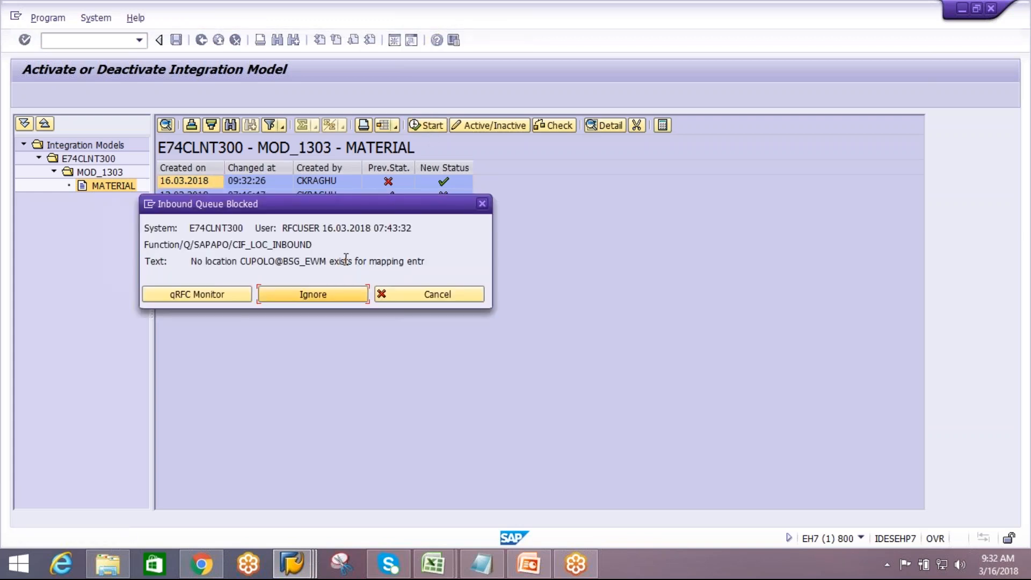
{"action": "left_click", "coordinate": [328, 294]}
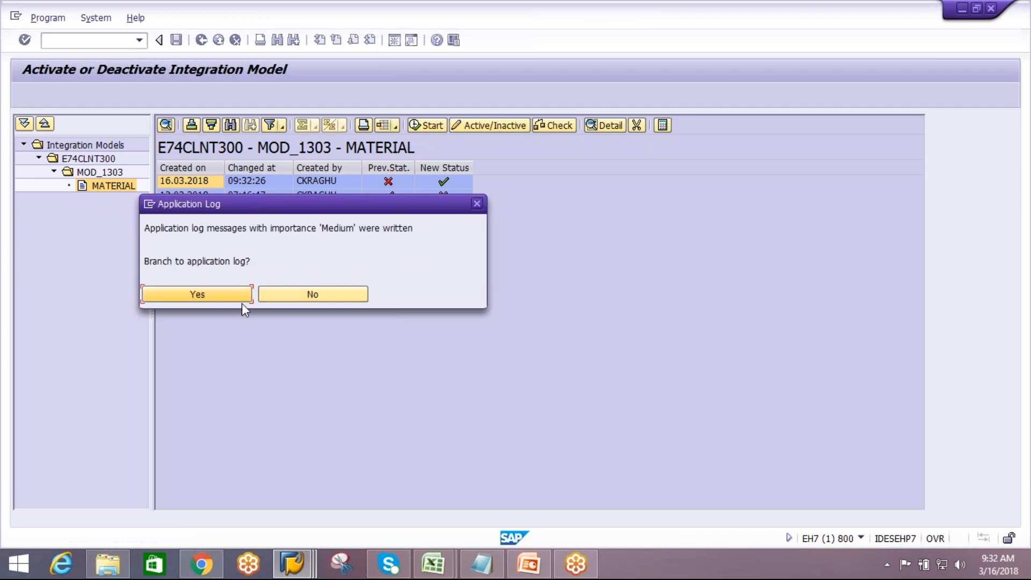
{"action": "left_click", "coordinate": [211, 299]}
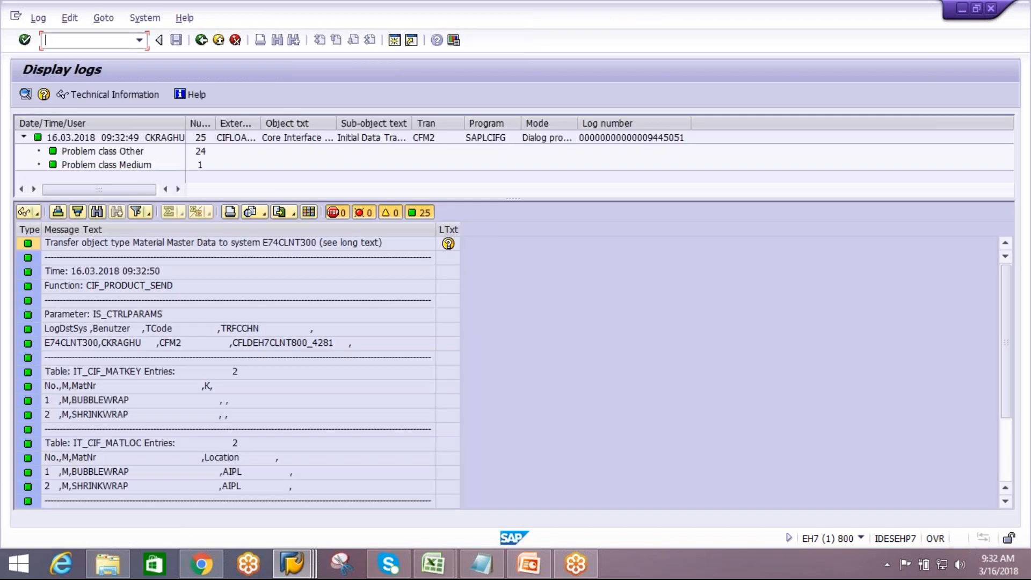
{"action": "left_click", "coordinate": [218, 41]}
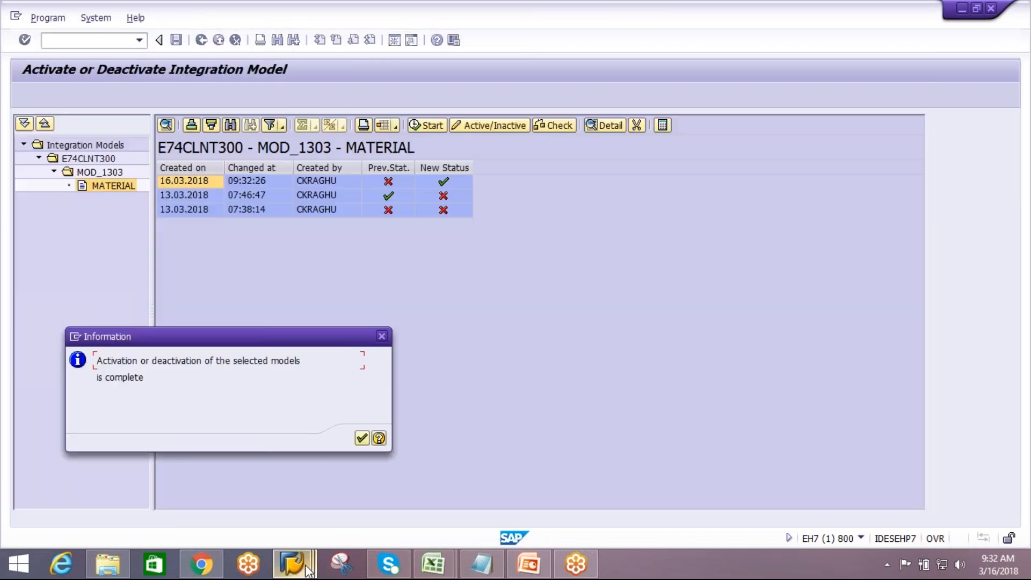
Switch to the EWM session and open Maintain Packaging Specification under Extended Warehouse Management master data
{"action": "mouse_move", "coordinate": [294, 562]}
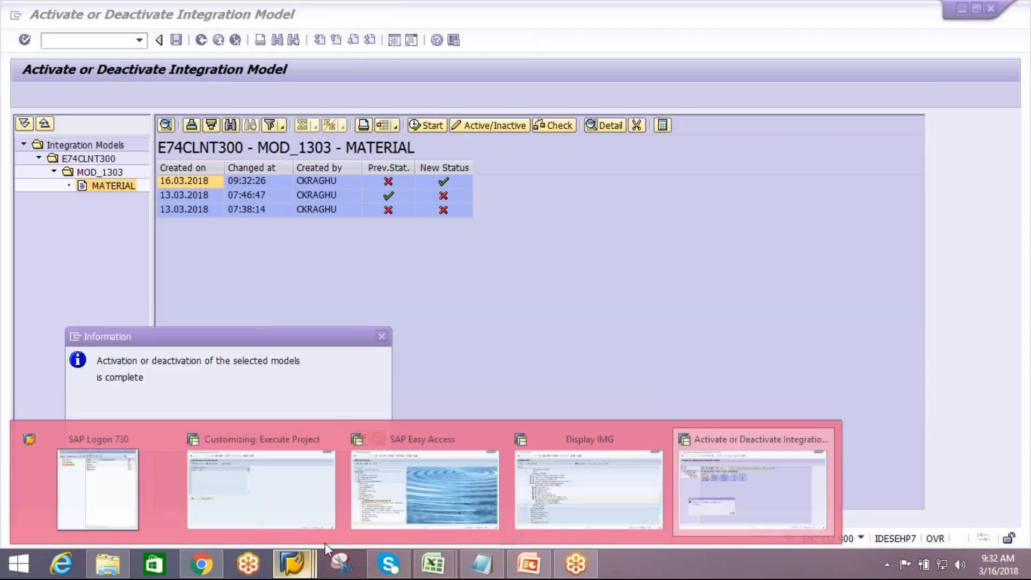
{"action": "left_click", "coordinate": [420, 478]}
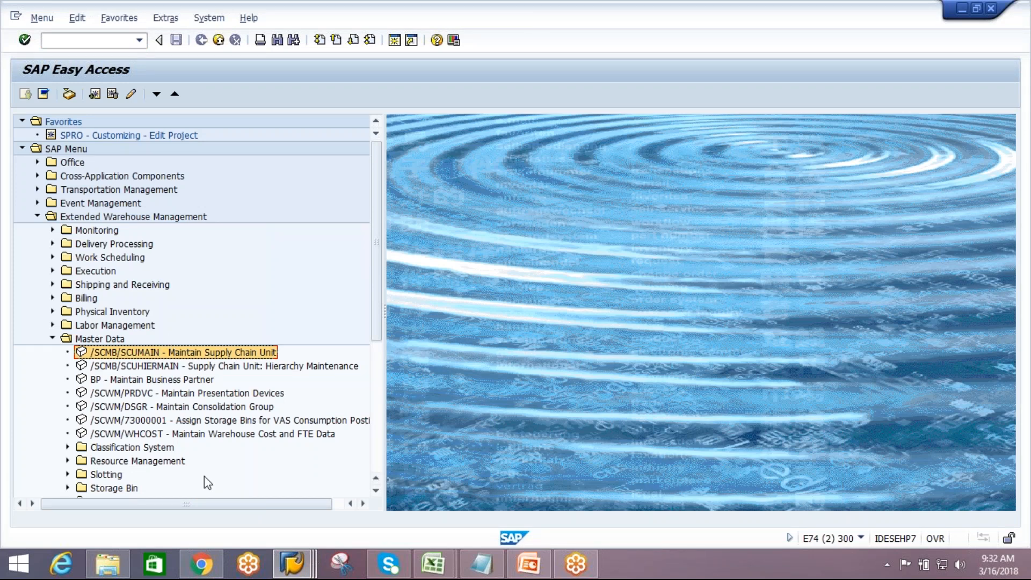
{"action": "left_click_drag", "start_coordinate": [381, 292], "coordinate": [381, 351]}
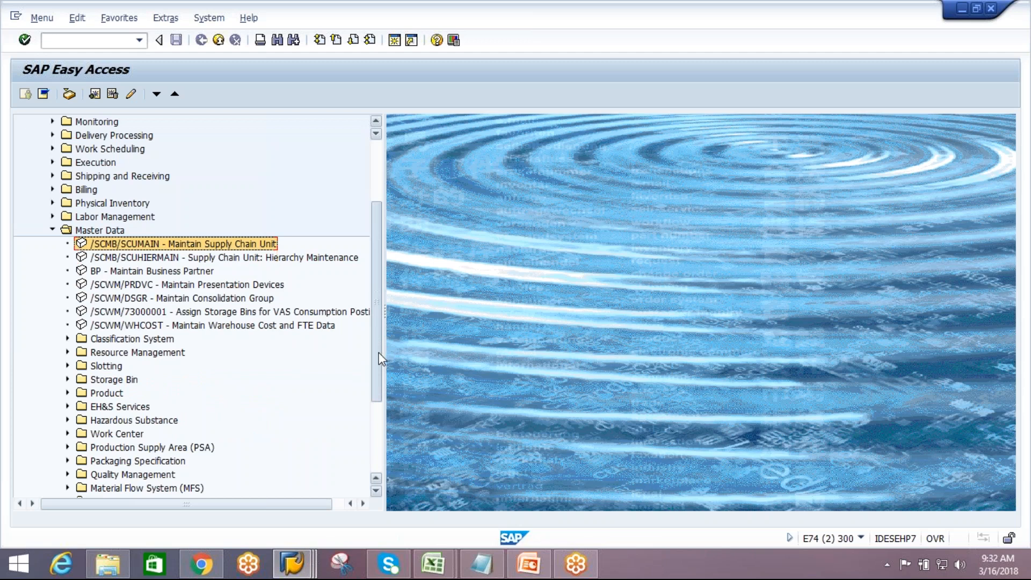
{"action": "scroll", "coordinate": [379, 354], "scroll_direction": "down", "scroll_amount": 1}
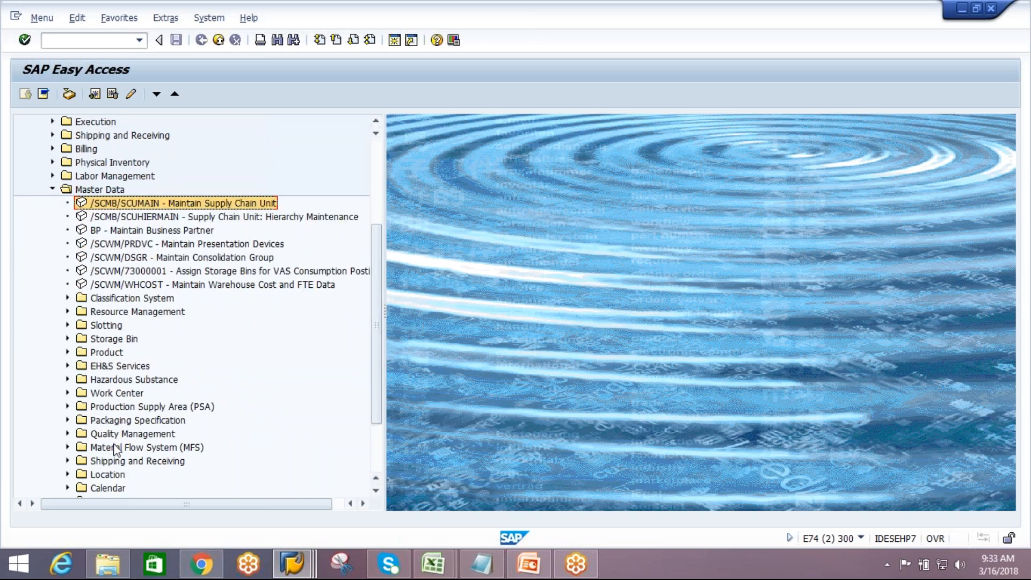
{"action": "left_click", "coordinate": [67, 419]}
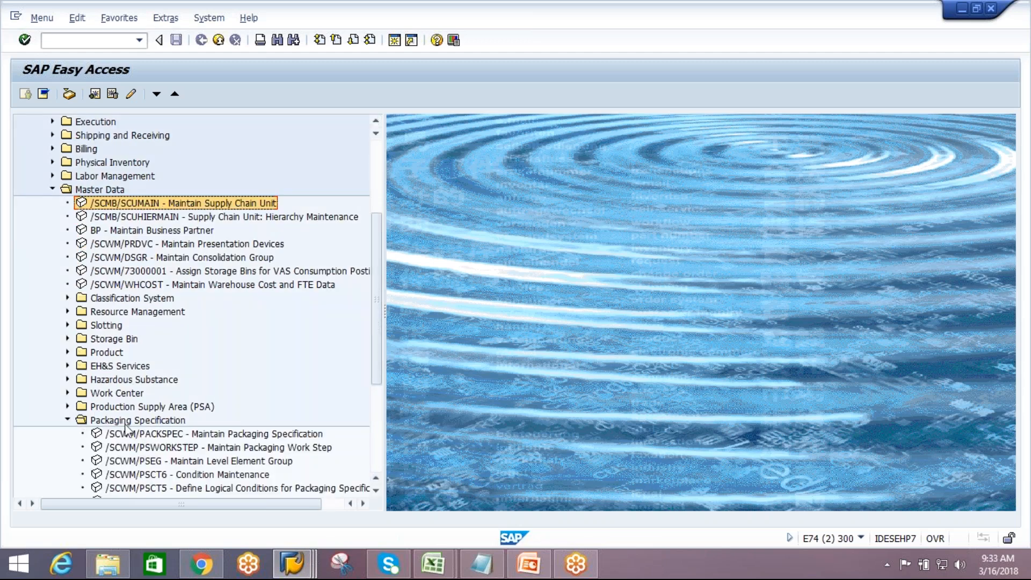
{"action": "double_click", "coordinate": [161, 433]}
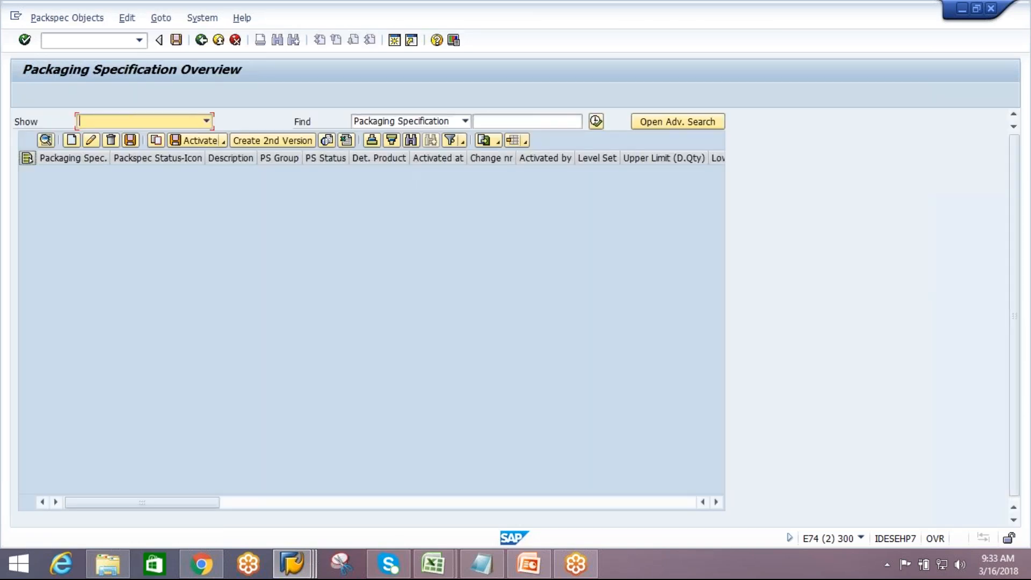
Create a new packaging specification with packaging specification group AIPL and select it
{"action": "left_click", "coordinate": [72, 140]}
{"action": "left_click", "coordinate": [297, 171]}
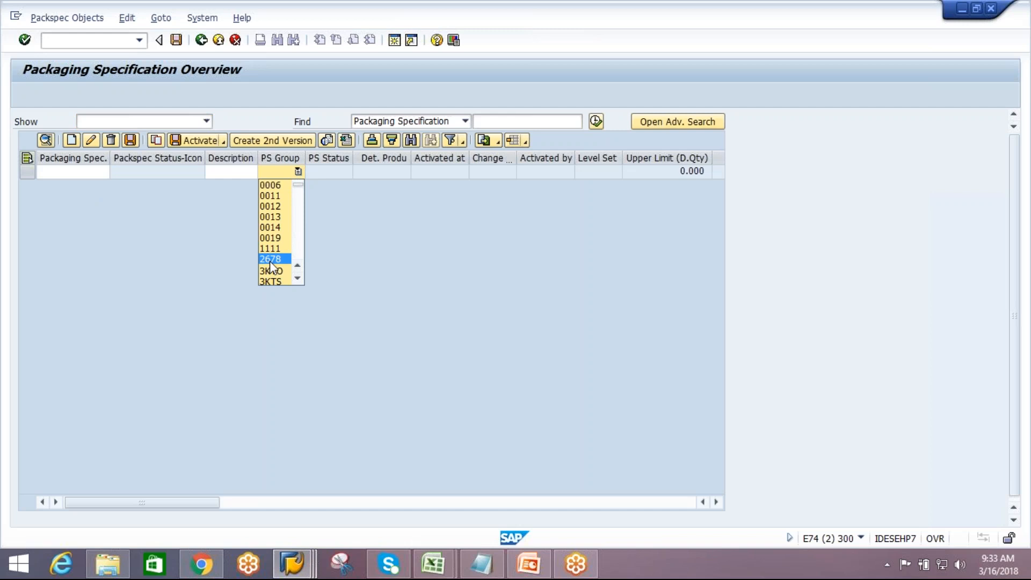
{"action": "key", "text": "a"}
{"action": "key", "text": "a"}
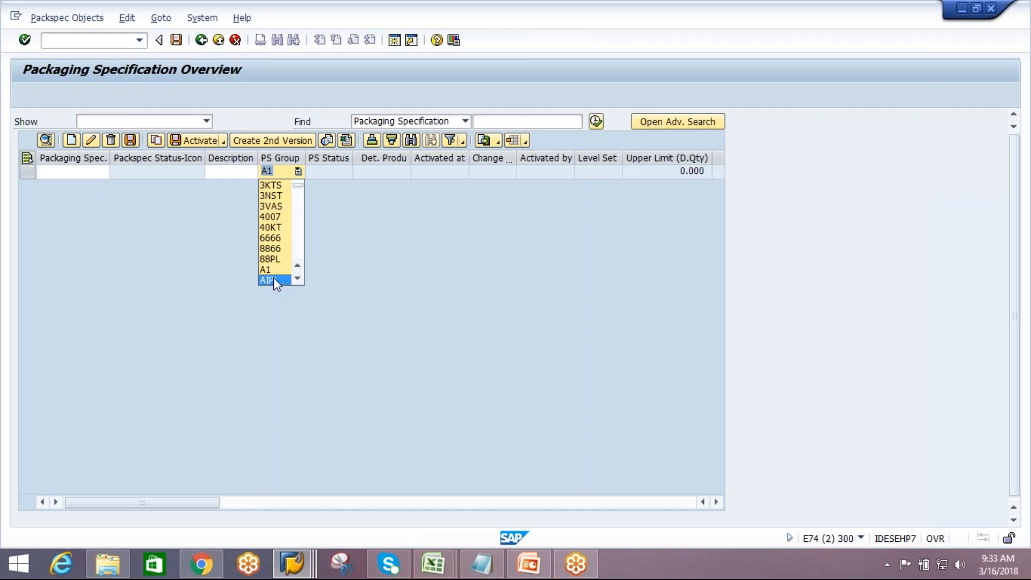
{"action": "left_click", "coordinate": [273, 278]}
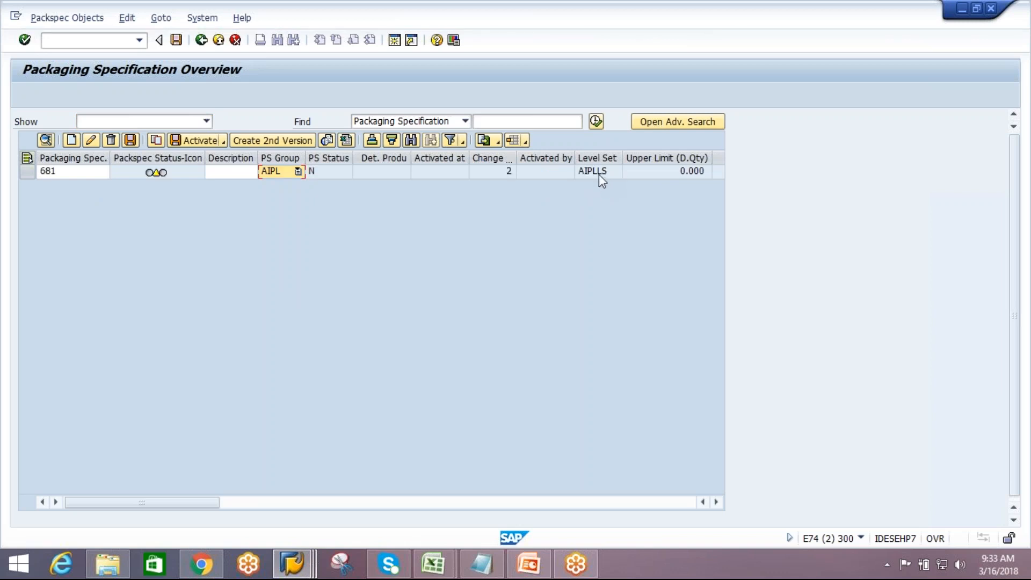
{"action": "left_click", "coordinate": [27, 172]}
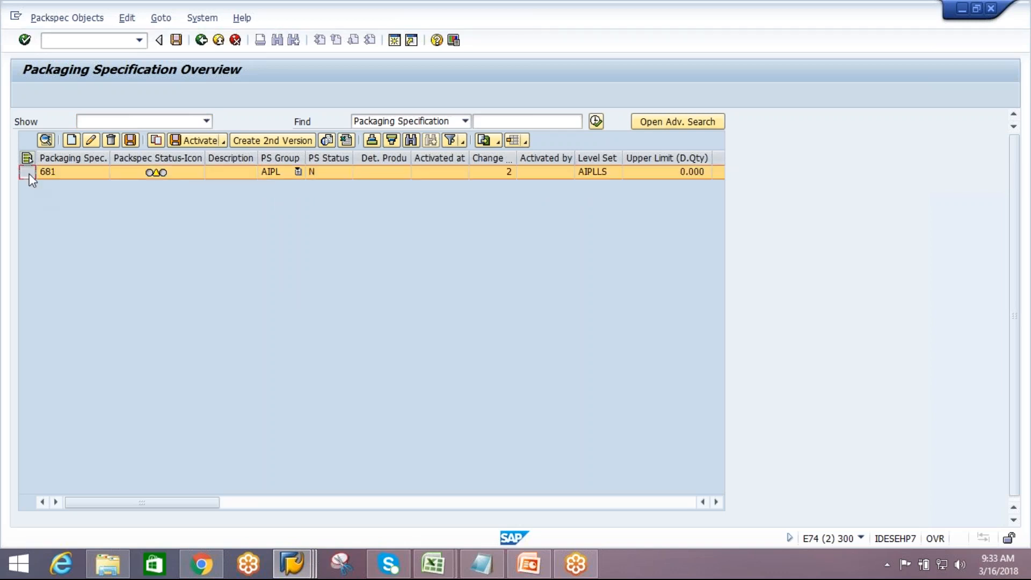
{"action": "left_click", "coordinate": [46, 141]}
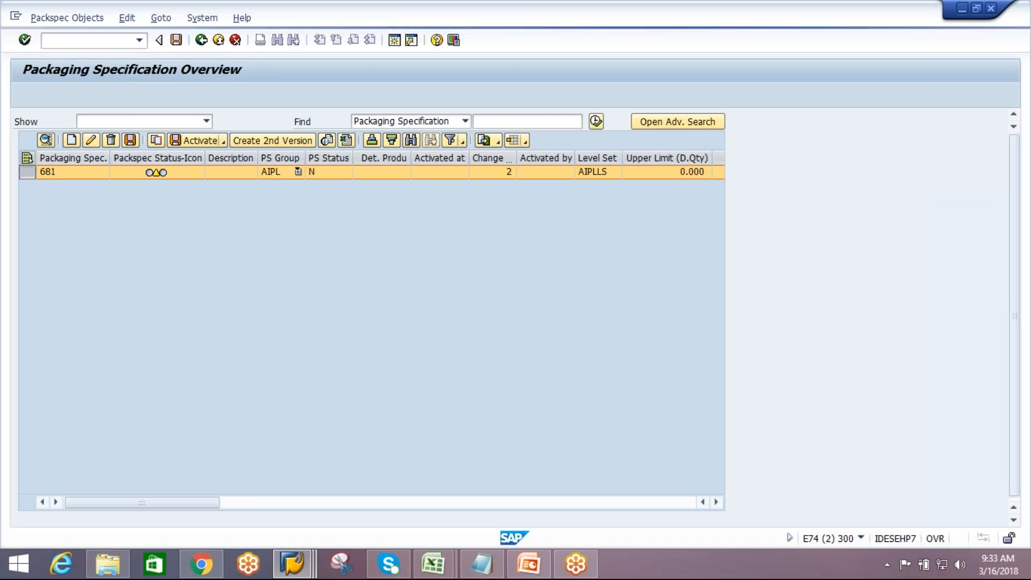
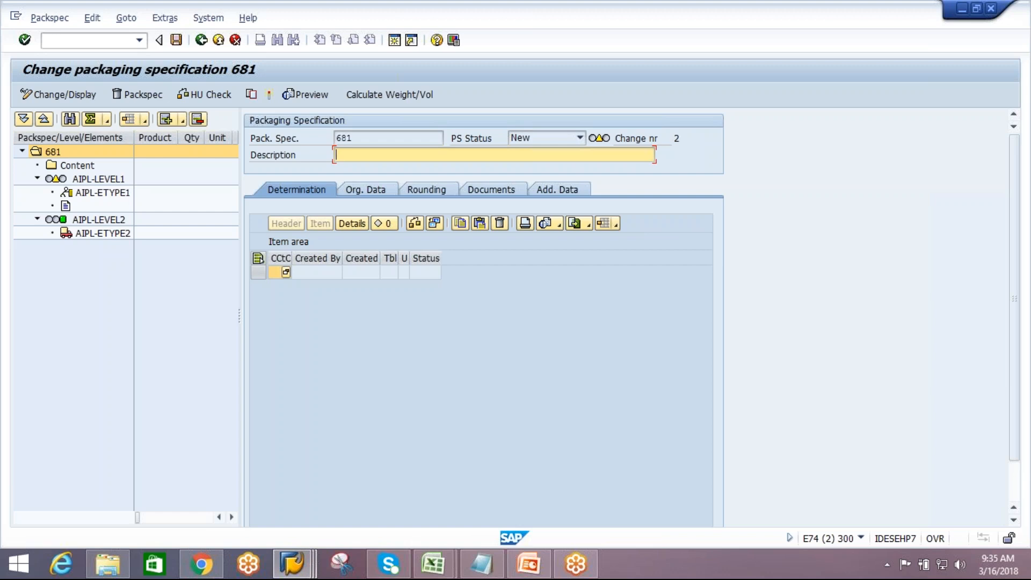
Set the packaging specification description to "Pack spec"
{"action": "type", "text": "Pack spec"}
{"action": "key", "text": "Return"}
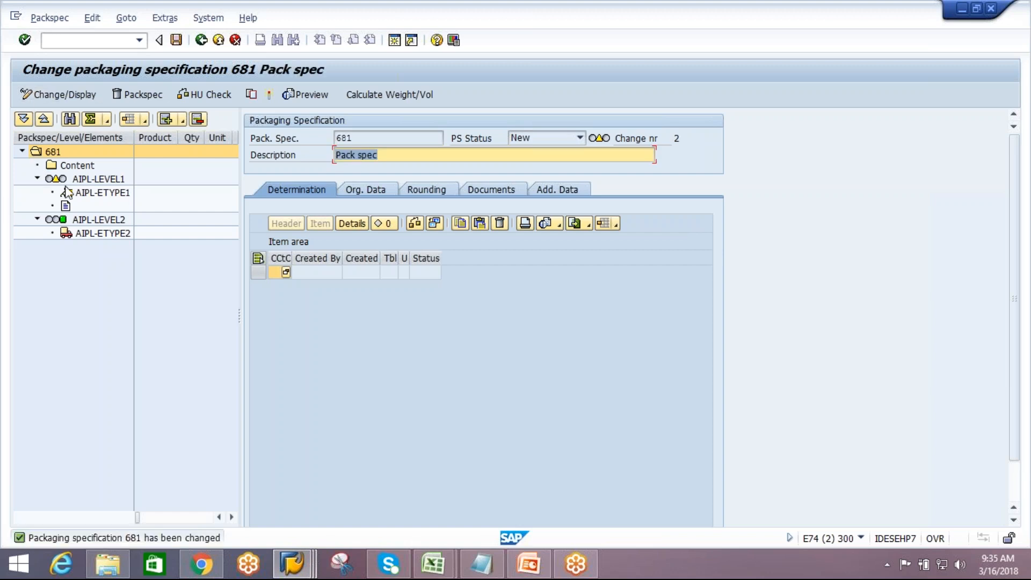
Add a product item under the Content node and expand it
{"action": "left_click", "coordinate": [75, 167]}
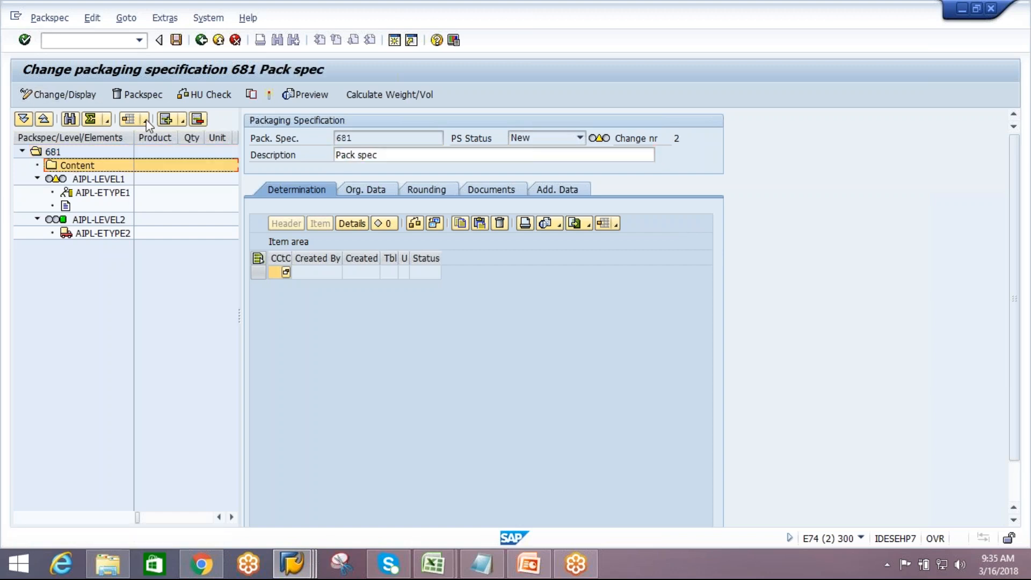
{"action": "left_click", "coordinate": [182, 120]}
{"action": "left_click", "coordinate": [217, 155]}
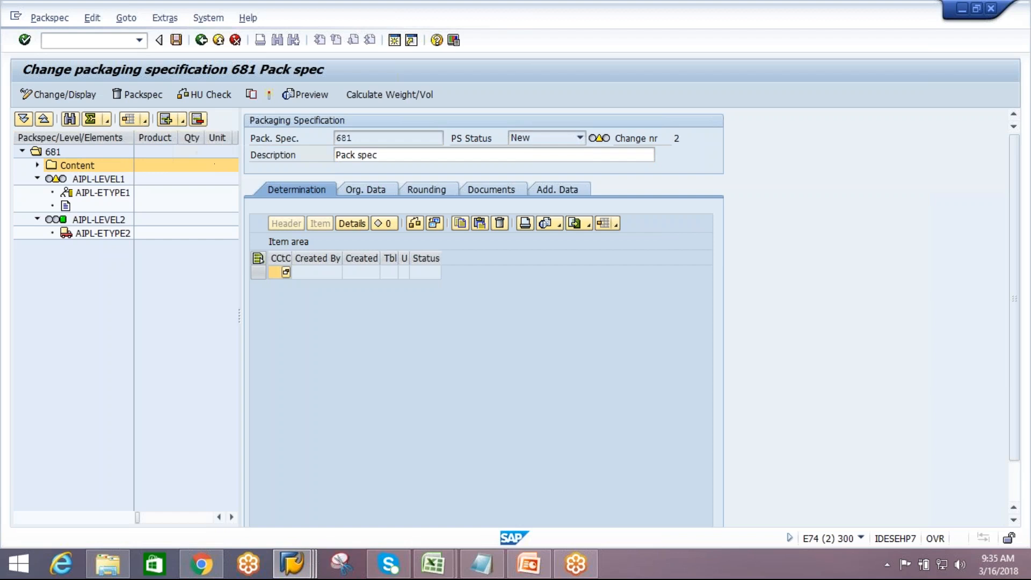
{"action": "left_click", "coordinate": [37, 164]}
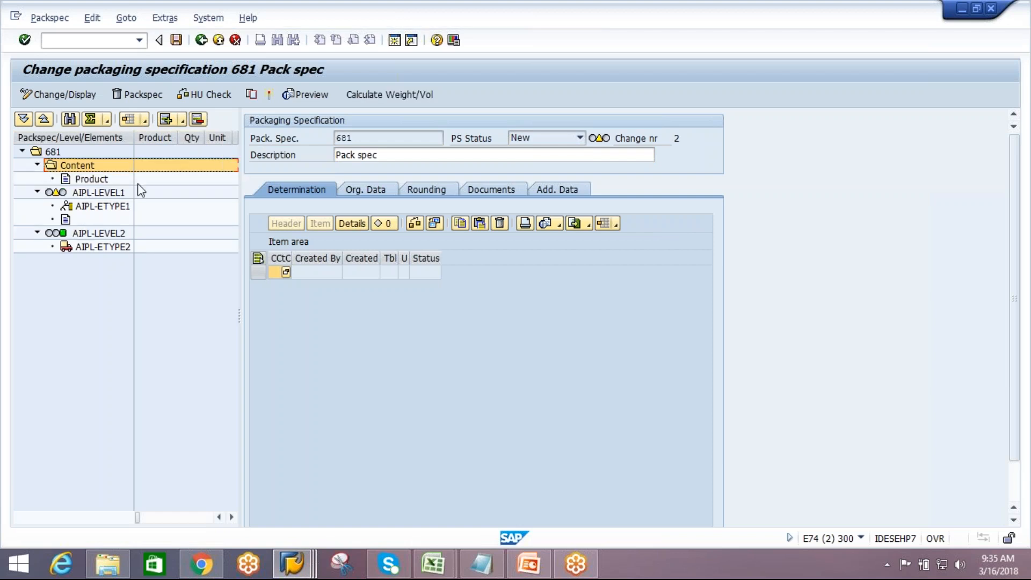
Assign product VIPL-MAT2 to the content product item
{"action": "left_click", "coordinate": [105, 177]}
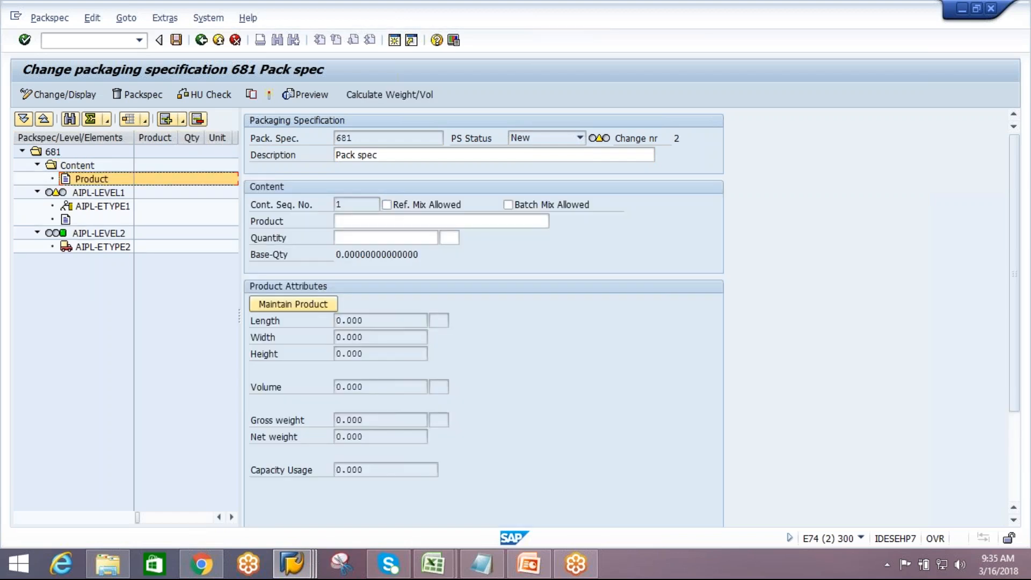
{"action": "left_click", "coordinate": [380, 216]}
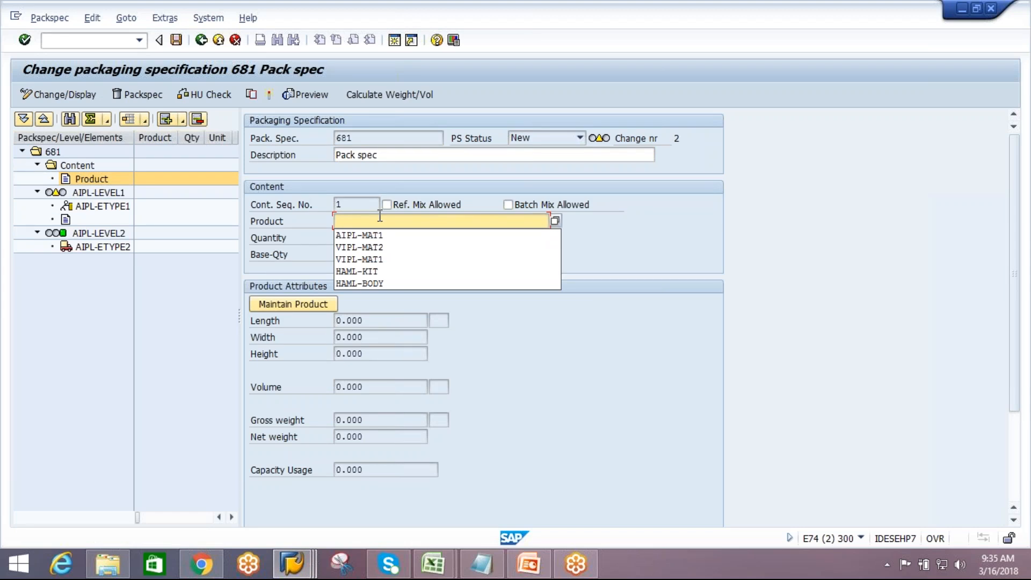
{"action": "key", "text": "Down"}
{"action": "key", "text": "Down"}
{"action": "key", "text": "Return"}
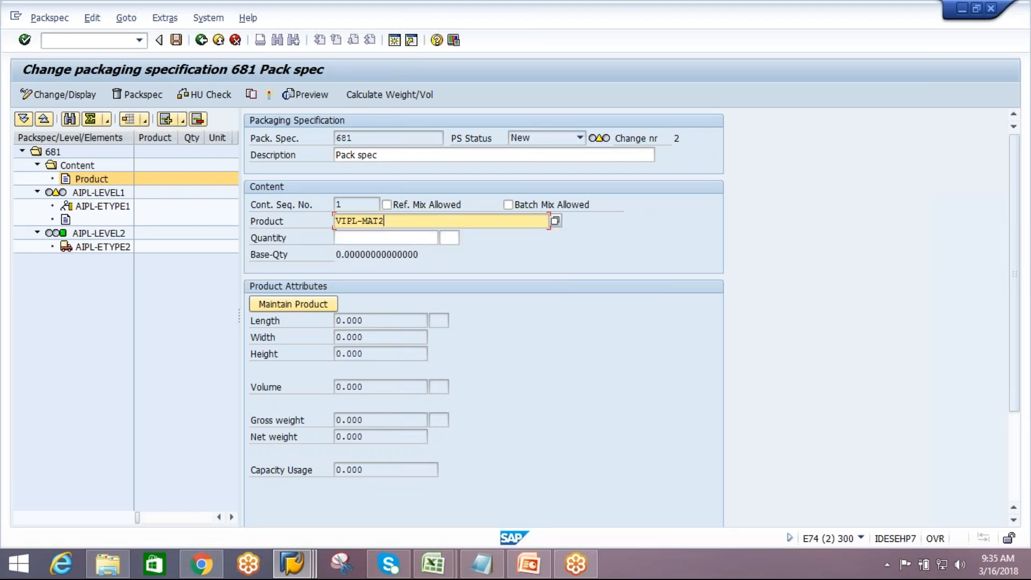
{"action": "key", "text": "Return"}
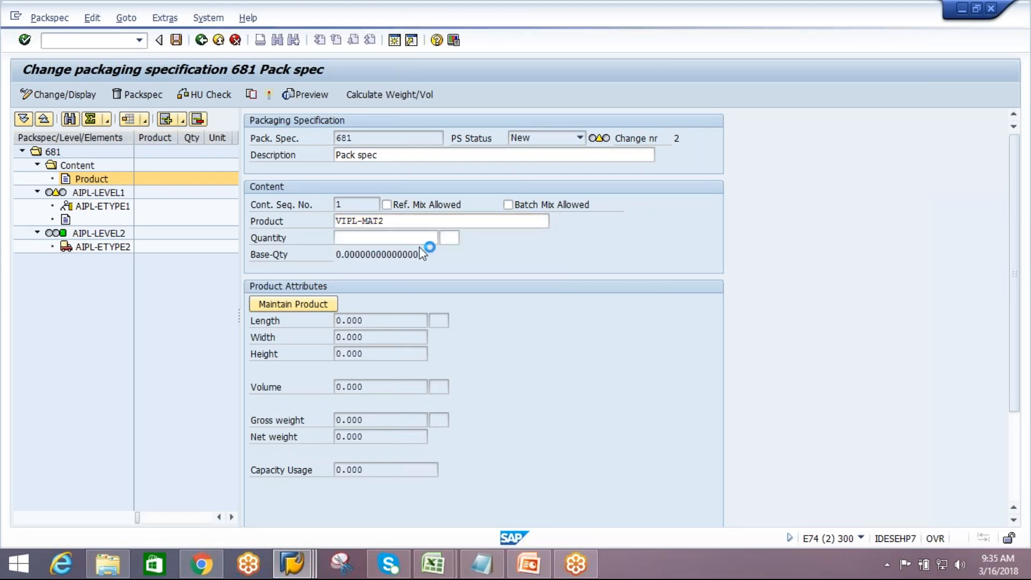
Review the AIPL-LEVEL1 element details, then exit packaging specification 681 without saving
{"action": "left_click", "coordinate": [87, 191]}
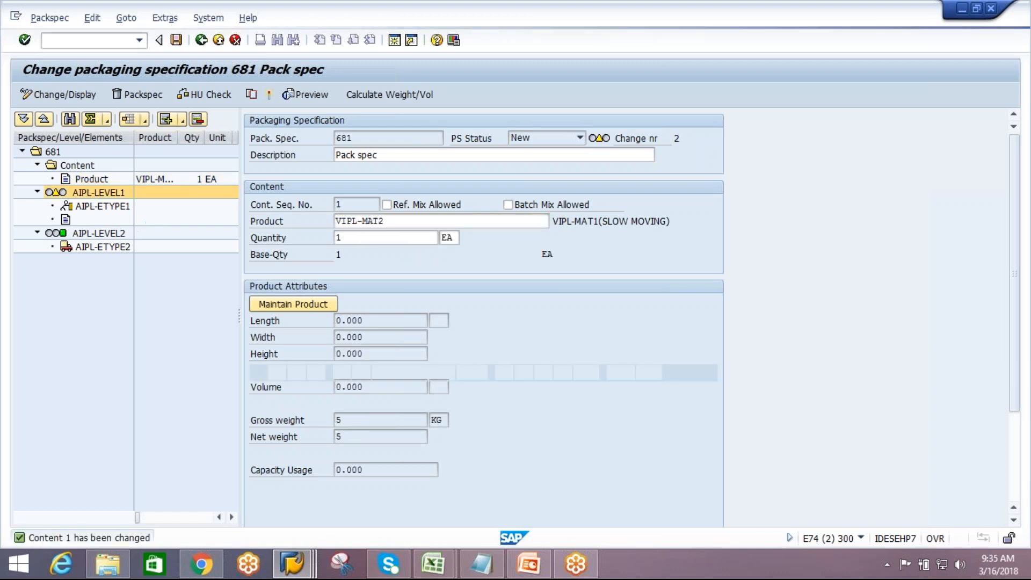
{"action": "left_click", "coordinate": [85, 219]}
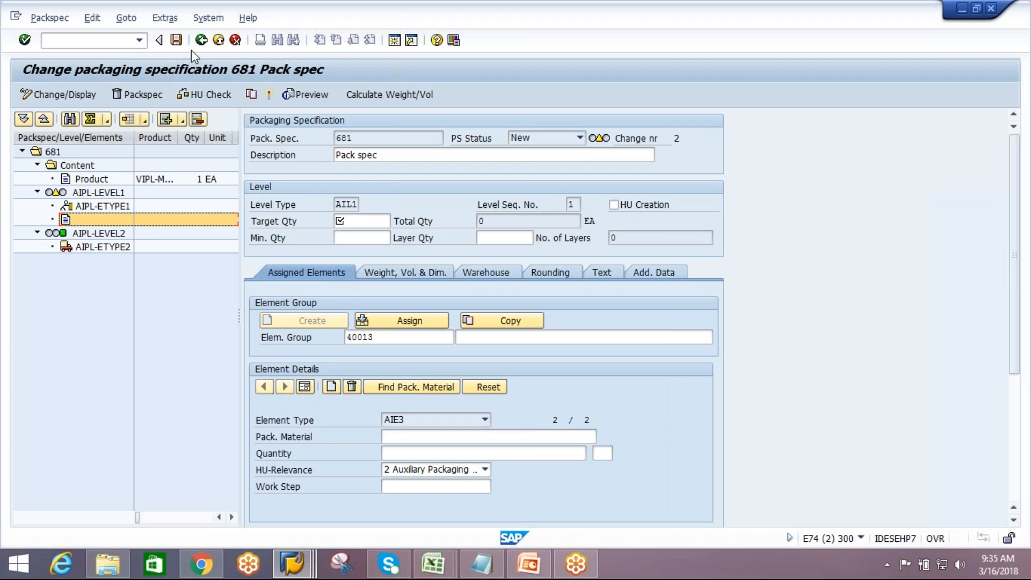
{"action": "left_click", "coordinate": [201, 40]}
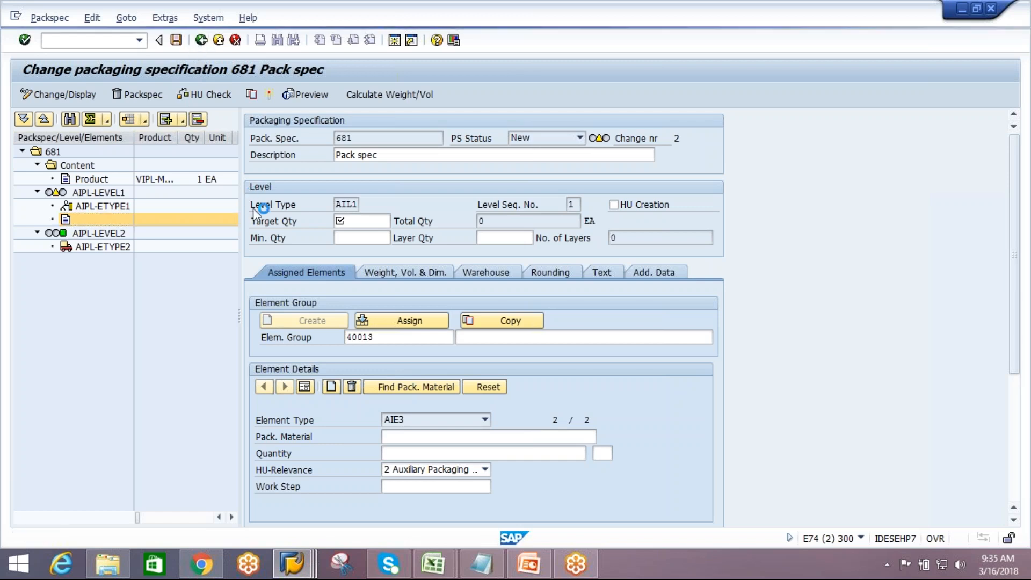
{"action": "left_click", "coordinate": [268, 290]}
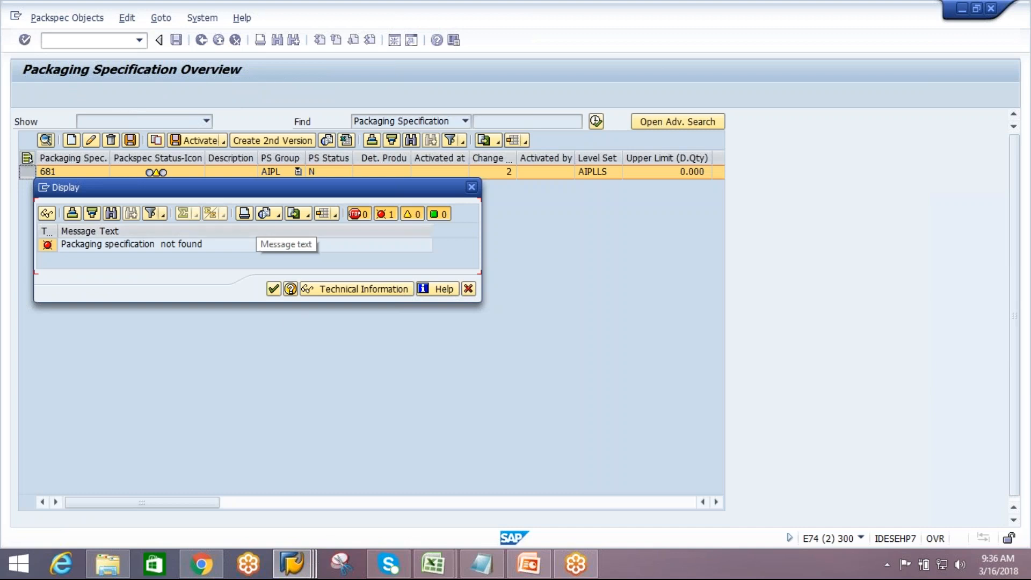
{"action": "left_click", "coordinate": [273, 289]}
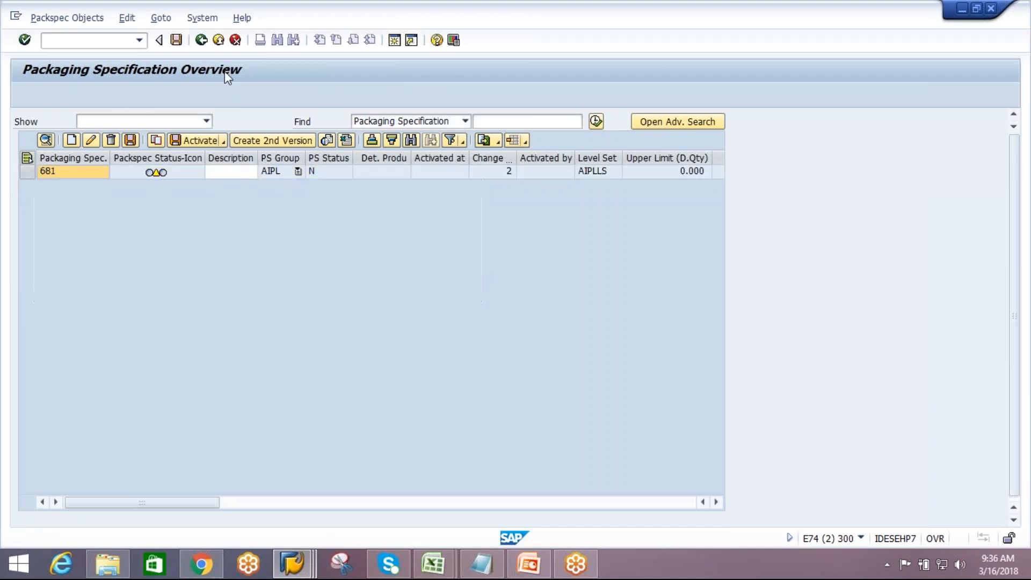
{"action": "left_click", "coordinate": [202, 40]}
Switch to the IMG session and open Define Element Type
{"action": "mouse_move", "coordinate": [310, 560]}
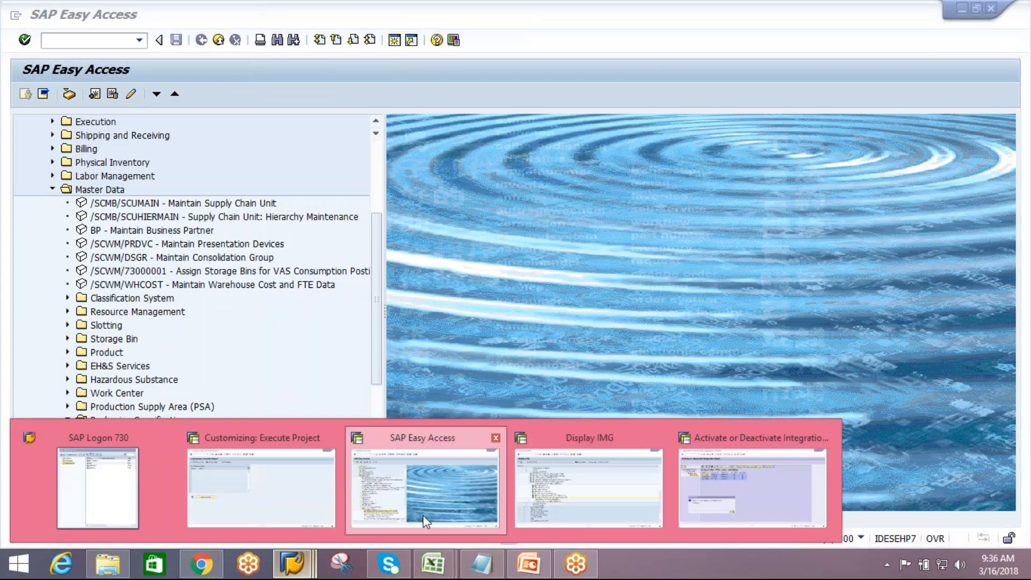
{"action": "left_click", "coordinate": [596, 478]}
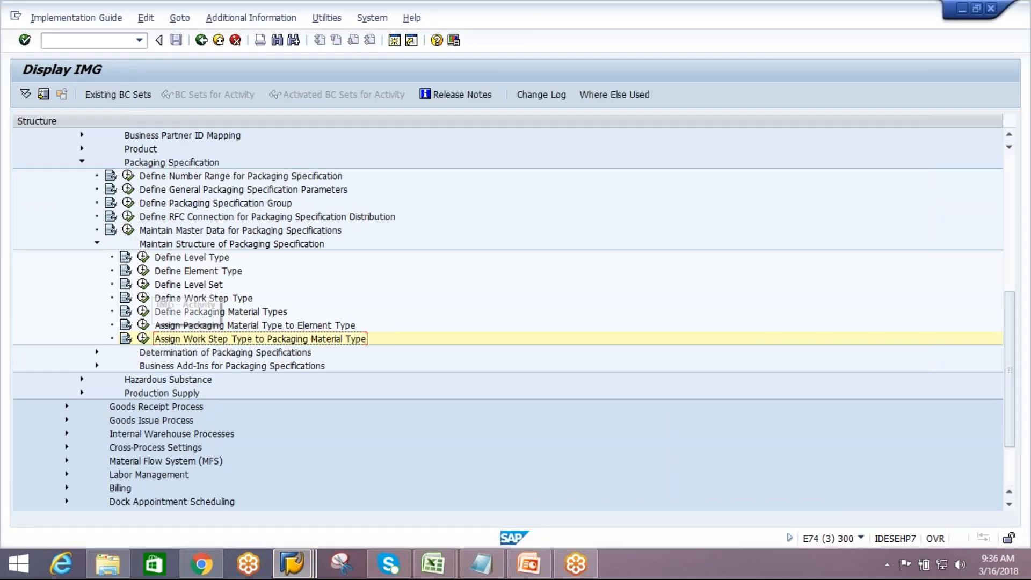
{"action": "left_click", "coordinate": [143, 270]}
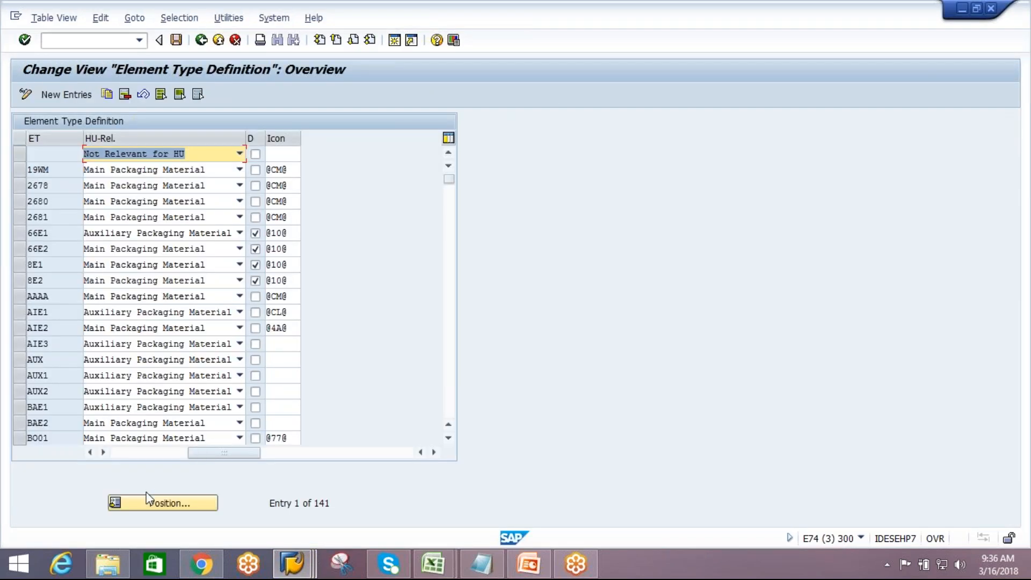
Jump to element type AIE1 and change its description to SHRINK
{"action": "left_click", "coordinate": [149, 499]}
{"action": "type", "text": "AIE1"}
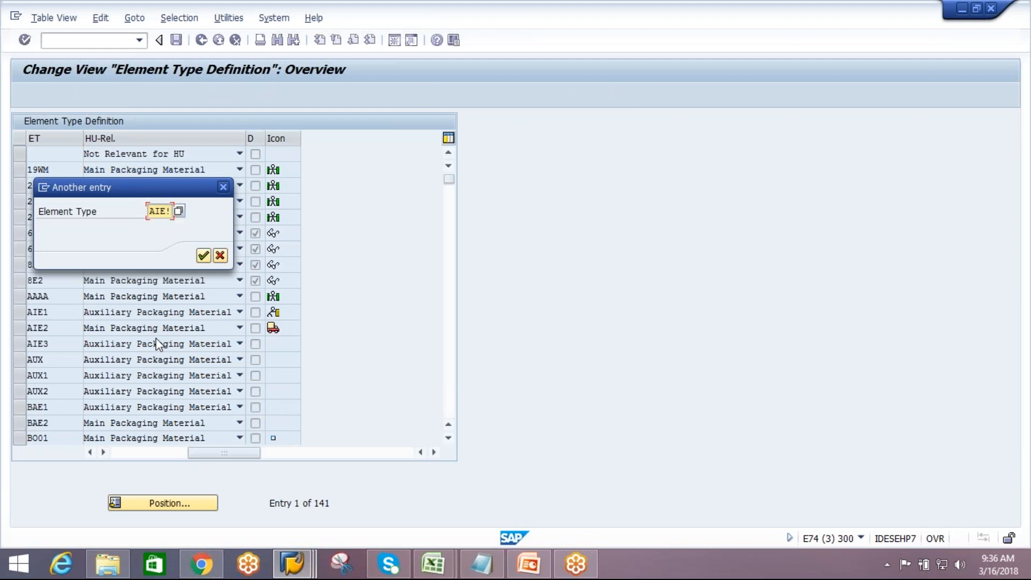
{"action": "key", "text": "Return"}
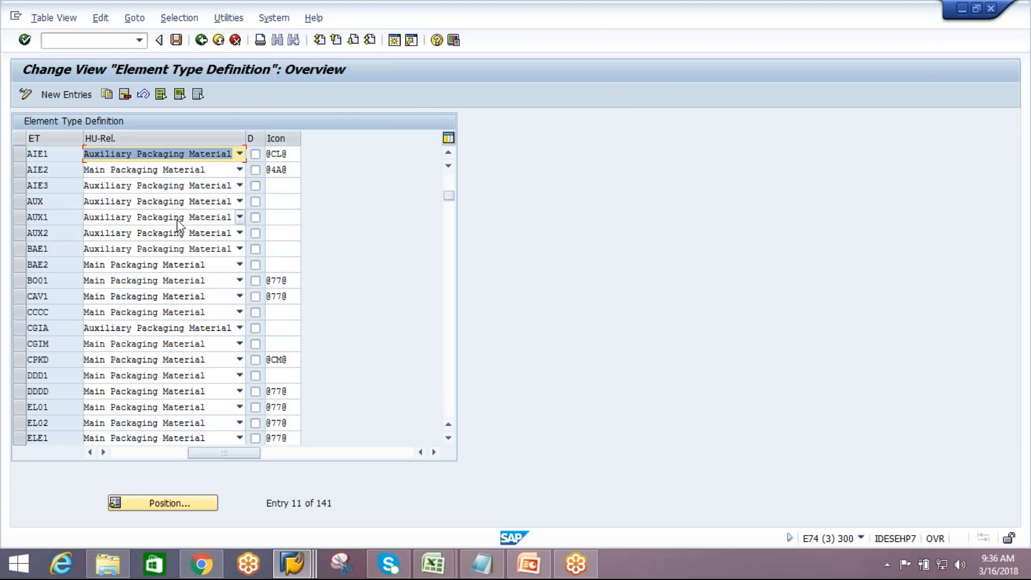
{"action": "left_click_drag", "start_coordinate": [206, 452], "coordinate": [103, 451]}
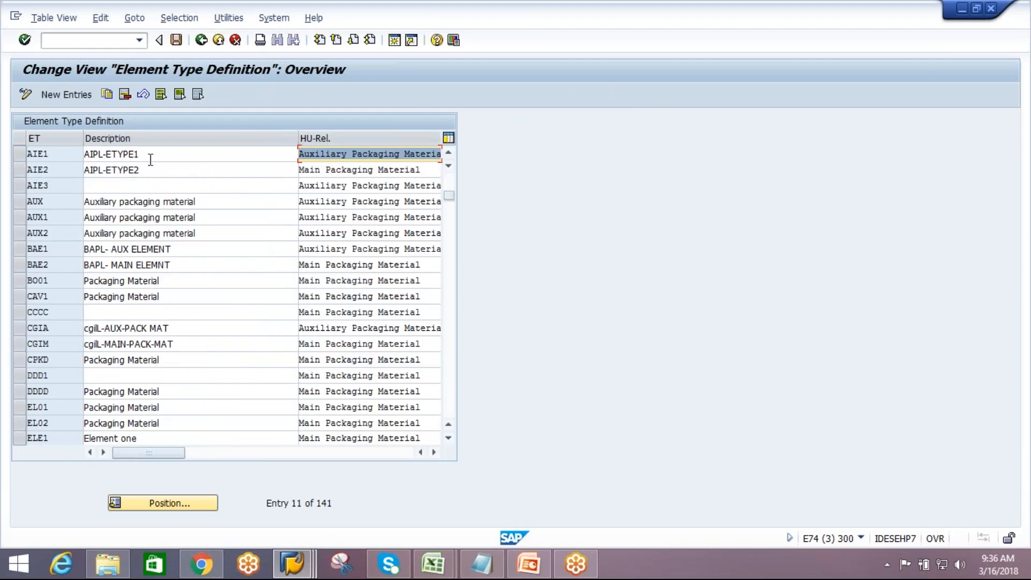
{"action": "key", "text": "shift+Tab"}
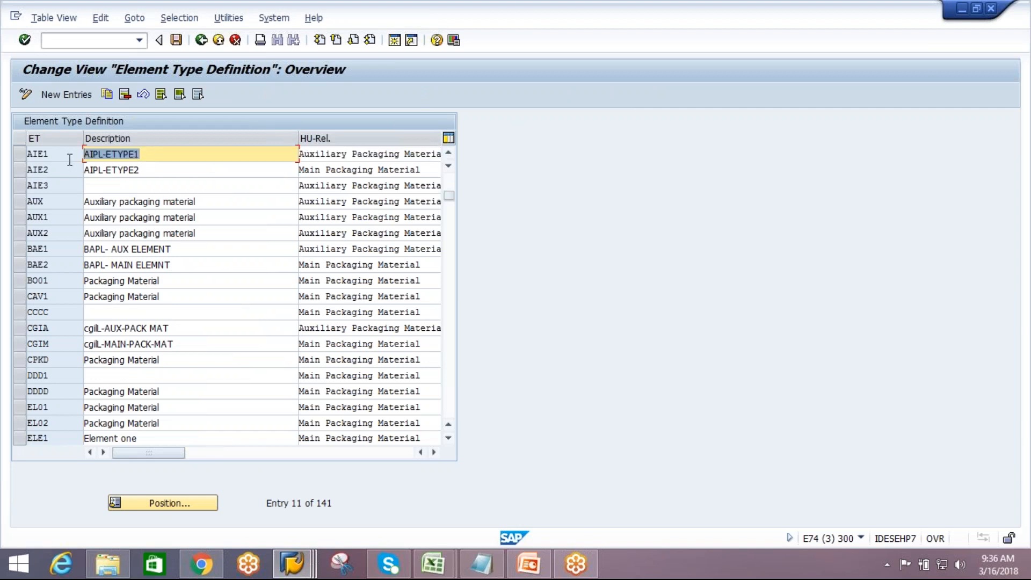
{"action": "type", "text": "SHRINK"}
Set the description of element type AIE3 to BUBBLE
{"action": "left_click", "coordinate": [119, 186]}
{"action": "type", "text": "BUB"}
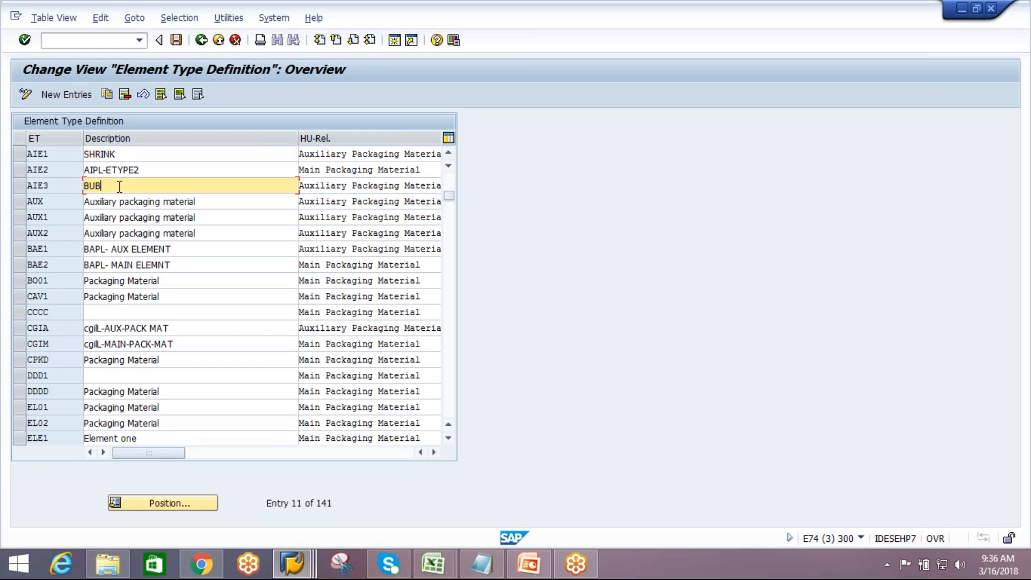
{"action": "type", "text": "BLE"}
Set the description of element type AIE2 to CARTON and save the element types
{"action": "left_click_drag", "start_coordinate": [166, 172], "coordinate": [46, 162]}
{"action": "type", "text": "C"}
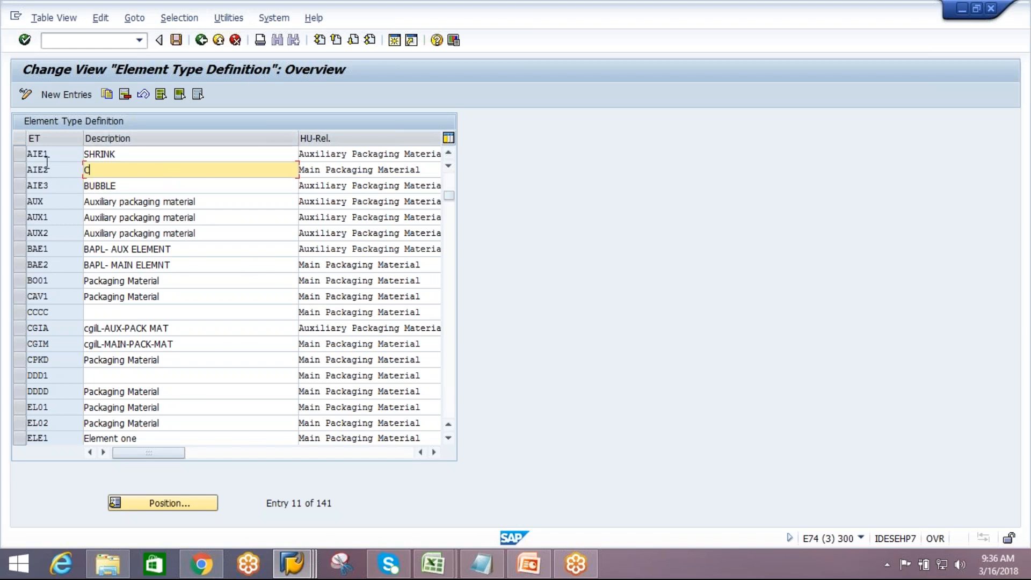
{"action": "type", "text": "ARTON"}
{"action": "key", "text": "Return"}
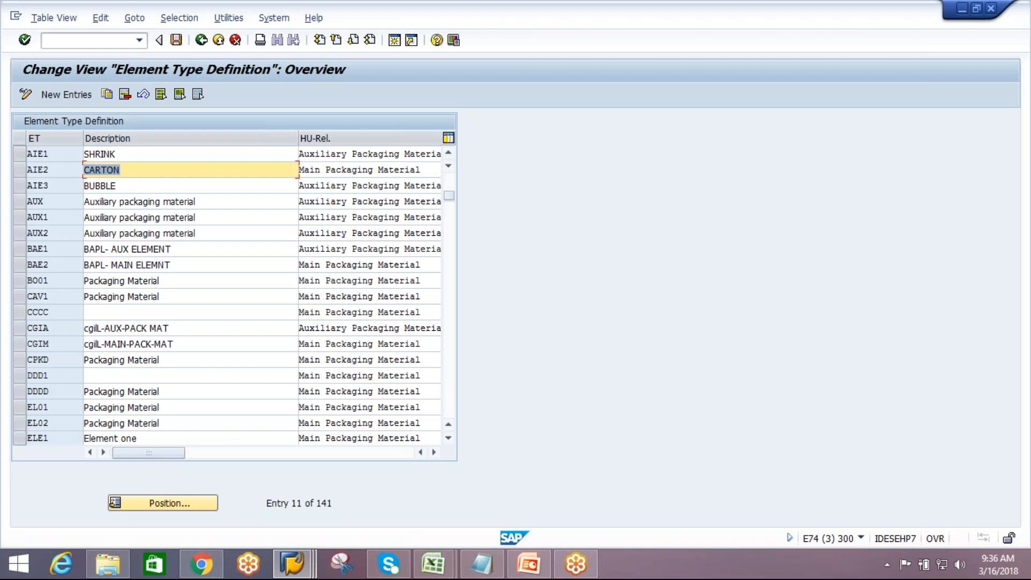
{"action": "left_click", "coordinate": [177, 39]}
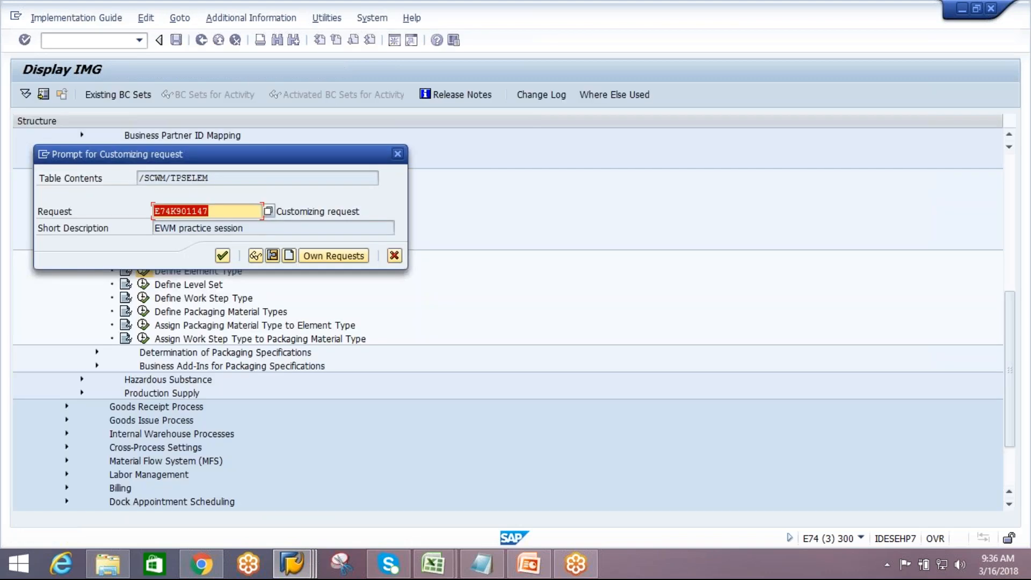
{"action": "left_click", "coordinate": [222, 255]}
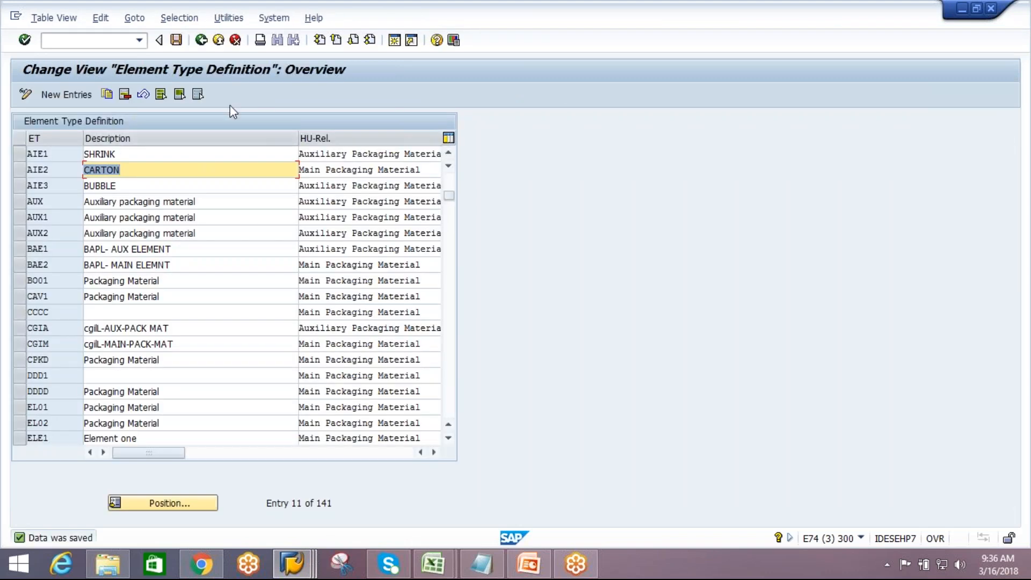
Leave the element type view and switch back to the EWM packaging specification session
{"action": "left_click", "coordinate": [201, 39]}
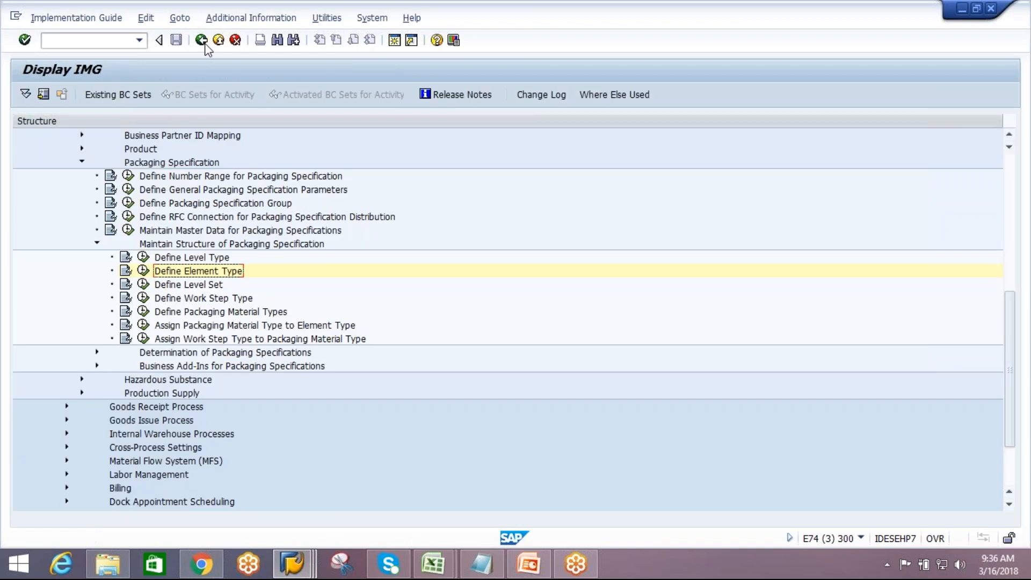
{"action": "left_click", "coordinate": [201, 40]}
{"action": "left_click", "coordinate": [292, 564]}
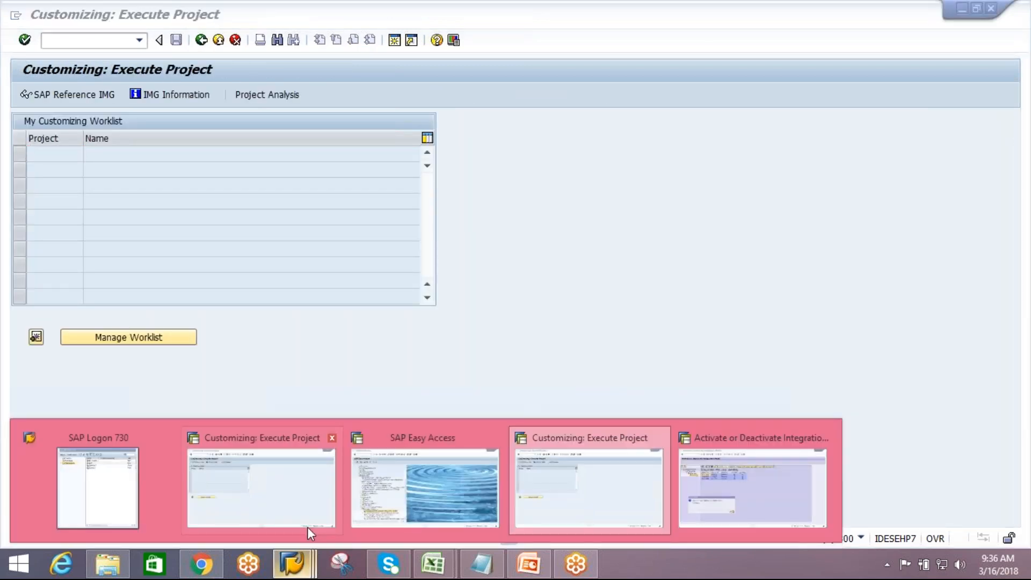
{"action": "left_click", "coordinate": [399, 505]}
Create a new packaging specification with PS group AIPL and open it for editing
{"action": "double_click", "coordinate": [220, 436]}
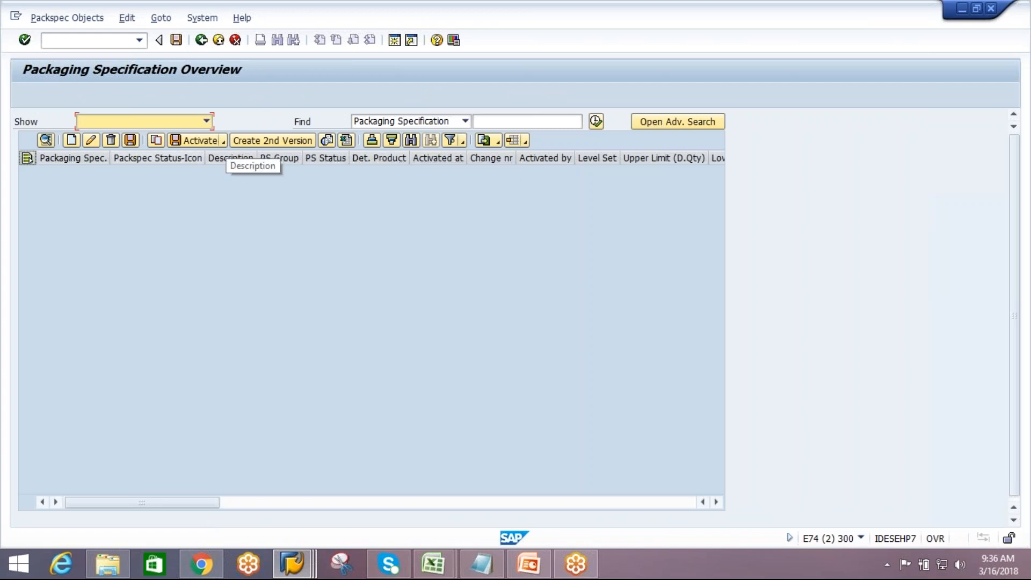
{"action": "left_click", "coordinate": [74, 142]}
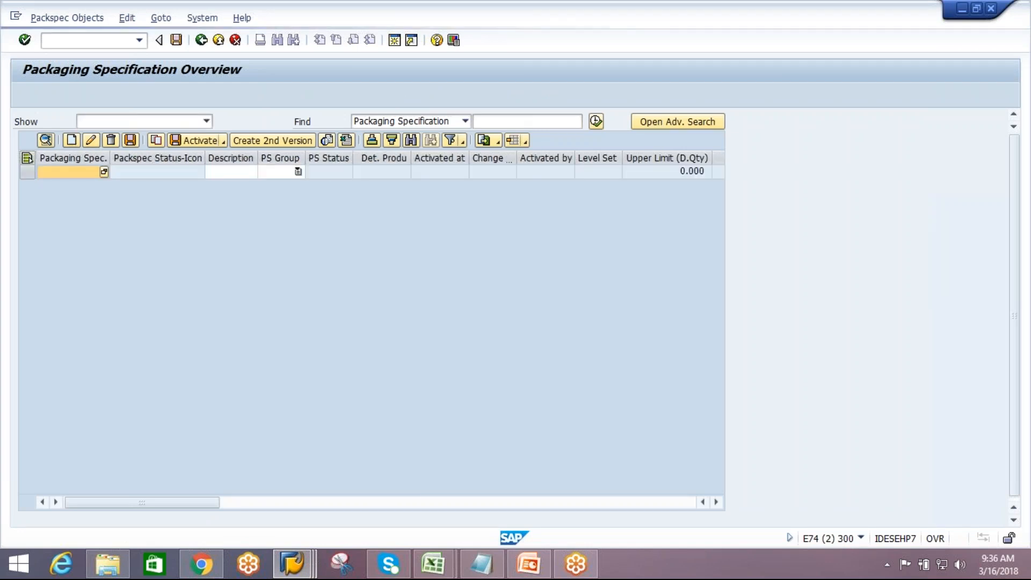
{"action": "left_click", "coordinate": [300, 173]}
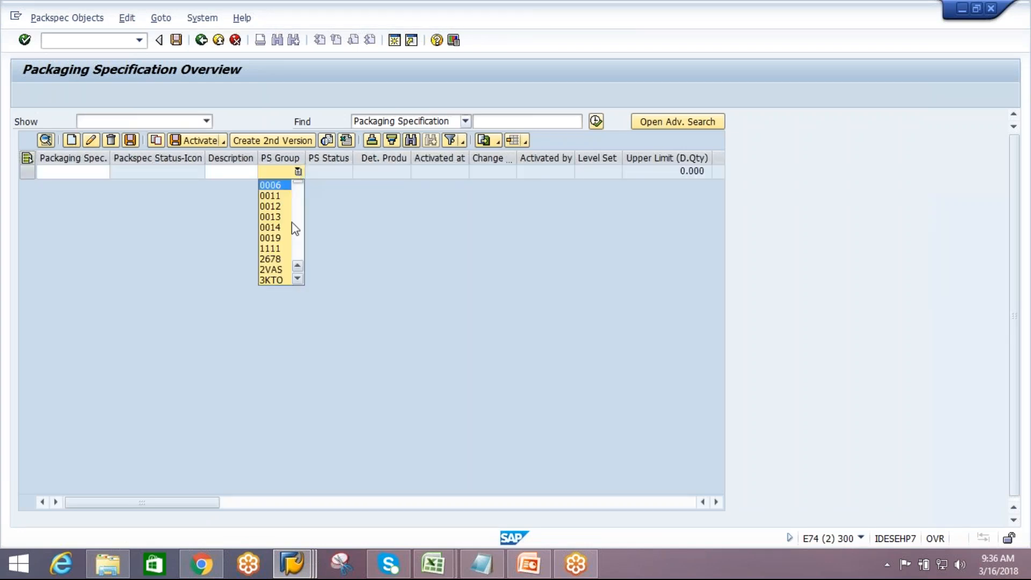
{"action": "scroll", "coordinate": [287, 227], "scroll_direction": "down", "scroll_amount": 6}
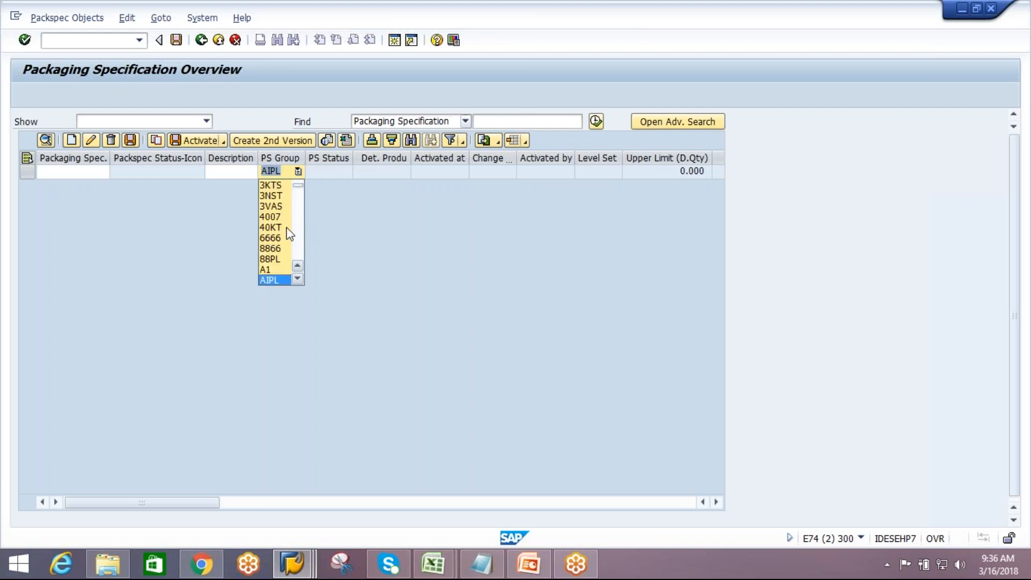
{"action": "left_click", "coordinate": [281, 279]}
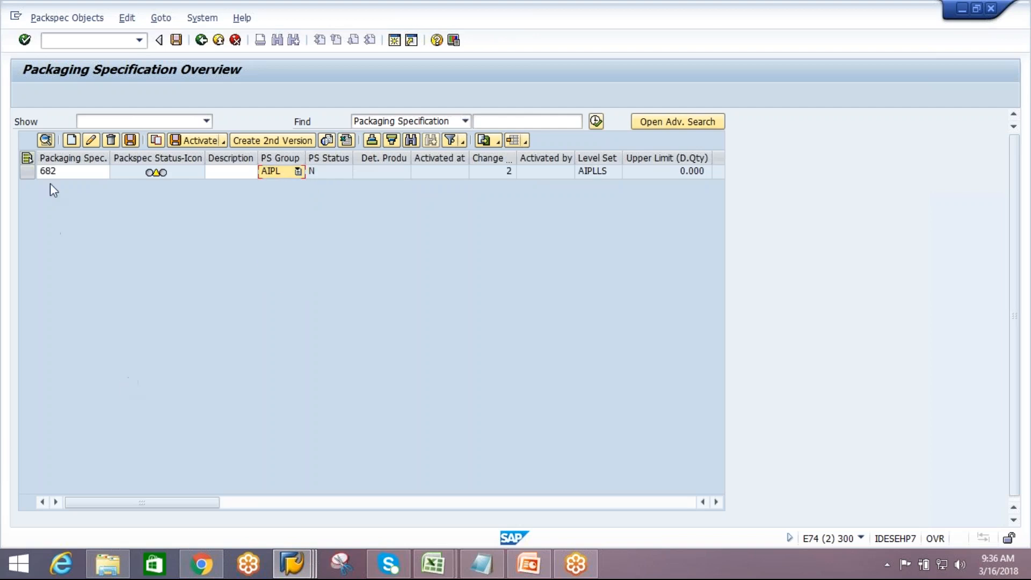
{"action": "left_click", "coordinate": [27, 172]}
{"action": "left_click", "coordinate": [46, 140]}
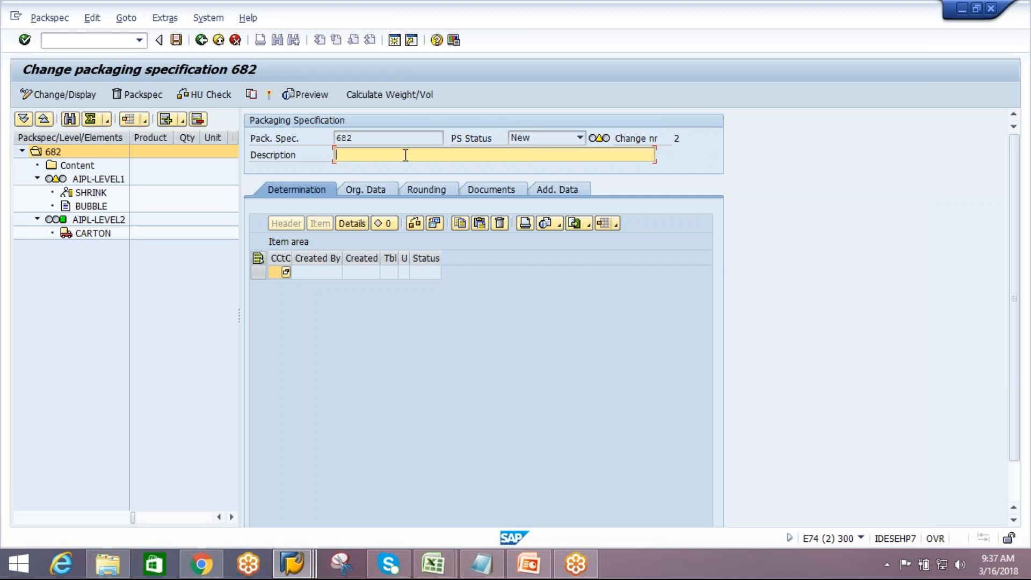
Describe packaging specification 682 as TEST and add a product item under its Content node
{"action": "type", "text": "TEST"}
{"action": "left_click", "coordinate": [61, 166]}
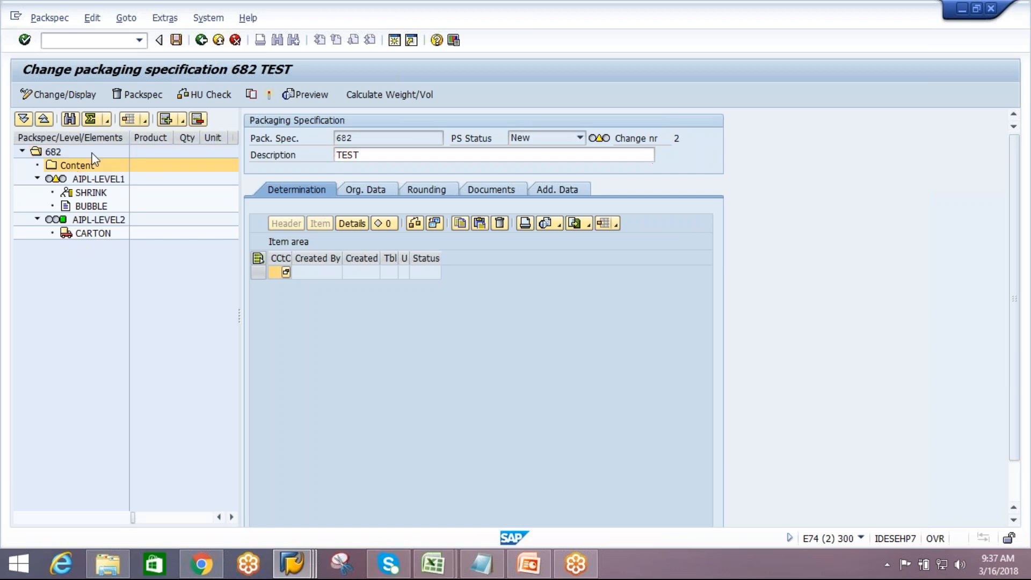
{"action": "left_click", "coordinate": [182, 120]}
{"action": "left_click", "coordinate": [203, 155]}
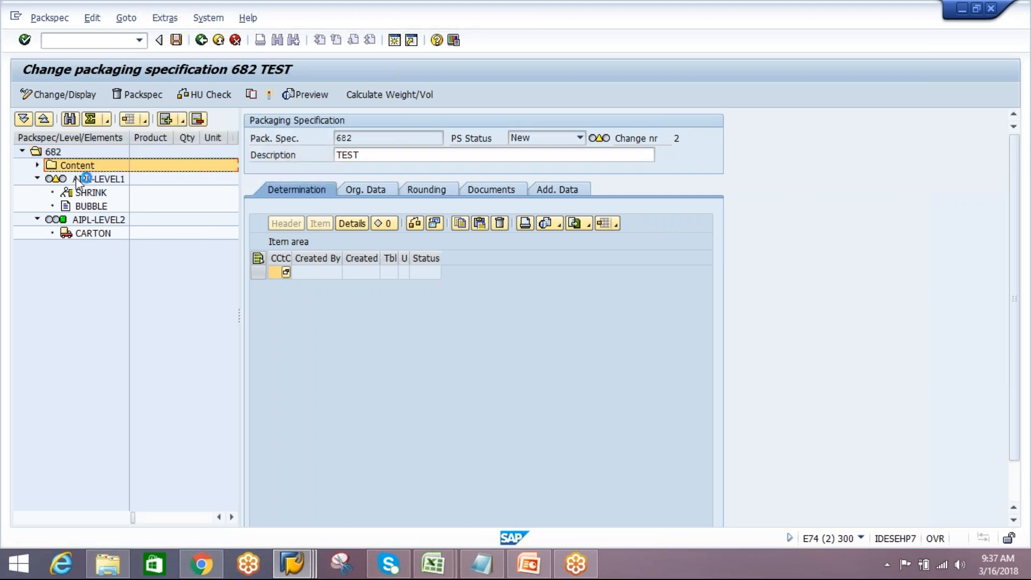
Set the product of the content item to AIPL-MAT2
{"action": "double_click", "coordinate": [53, 168]}
{"action": "left_click", "coordinate": [82, 180]}
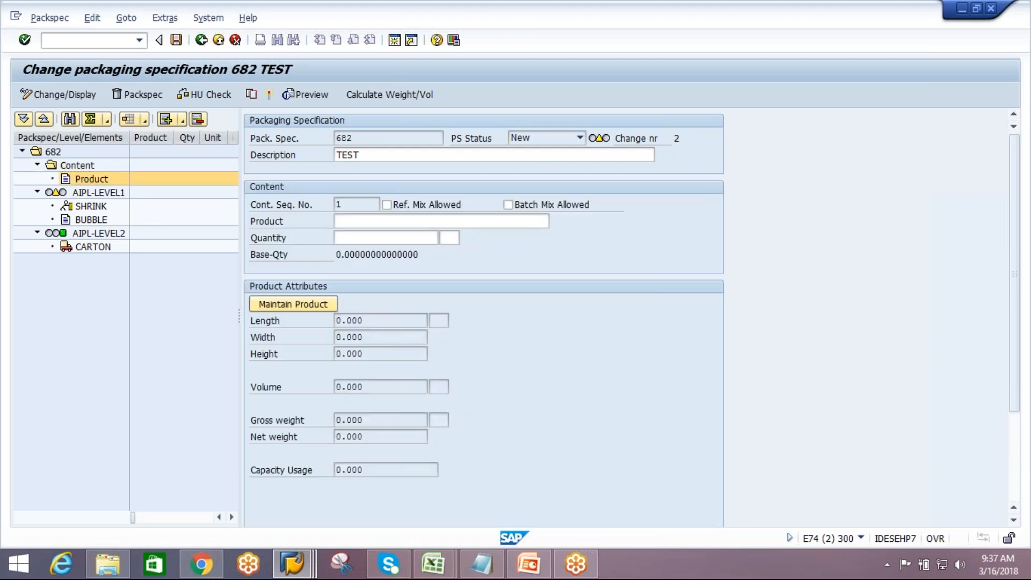
{"action": "left_click", "coordinate": [362, 222]}
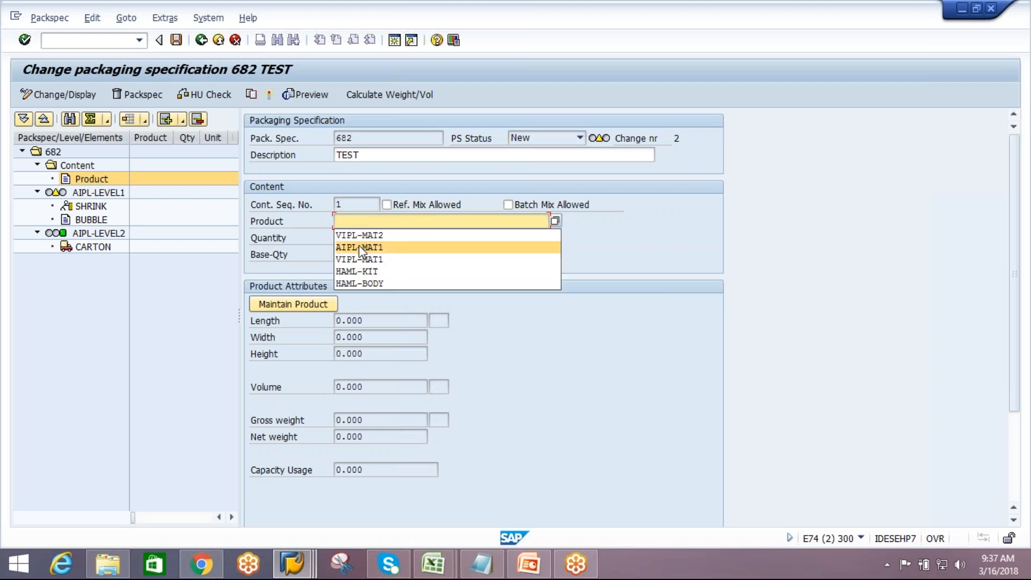
{"action": "left_click", "coordinate": [359, 246]}
{"action": "key", "text": "BackSpace"}
{"action": "type", "text": "2"}
{"action": "key", "text": "Return"}
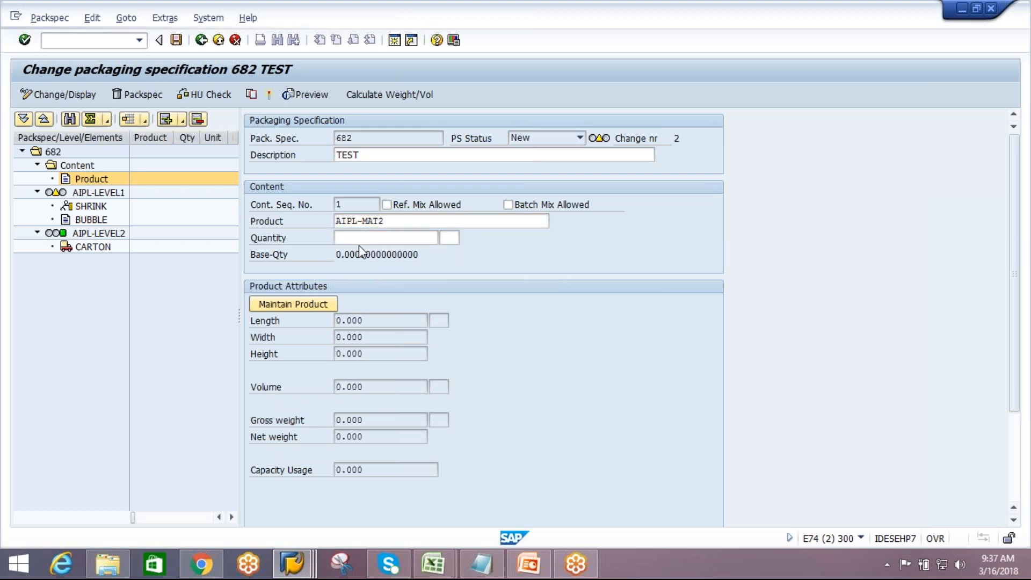
Open the SHRINK element of level AIPL-LEVEL1 and paste SHRINKWRAP from Notepad as its packaging material
{"action": "left_click", "coordinate": [97, 192]}
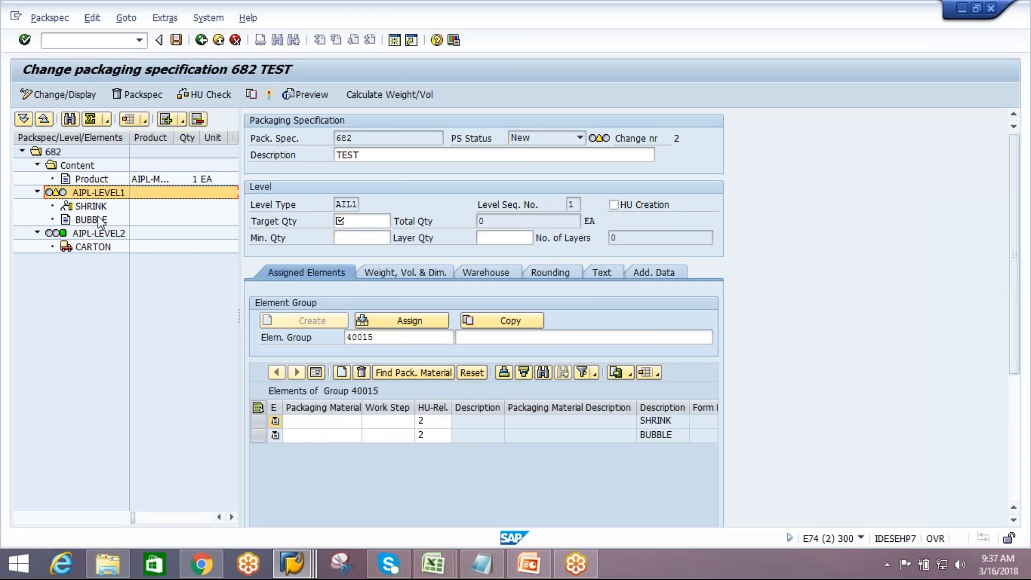
{"action": "left_click", "coordinate": [310, 419]}
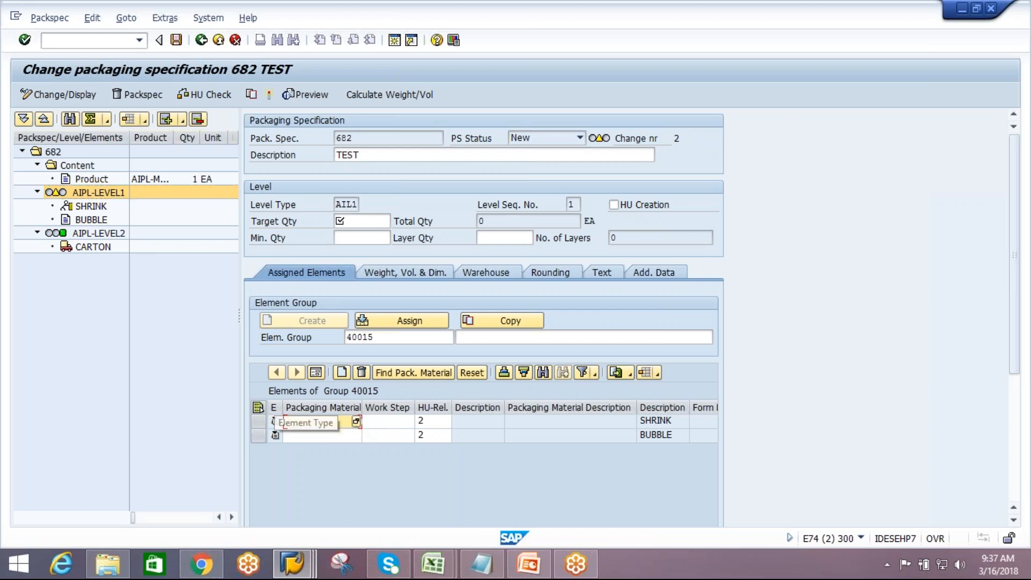
{"action": "double_click", "coordinate": [91, 205]}
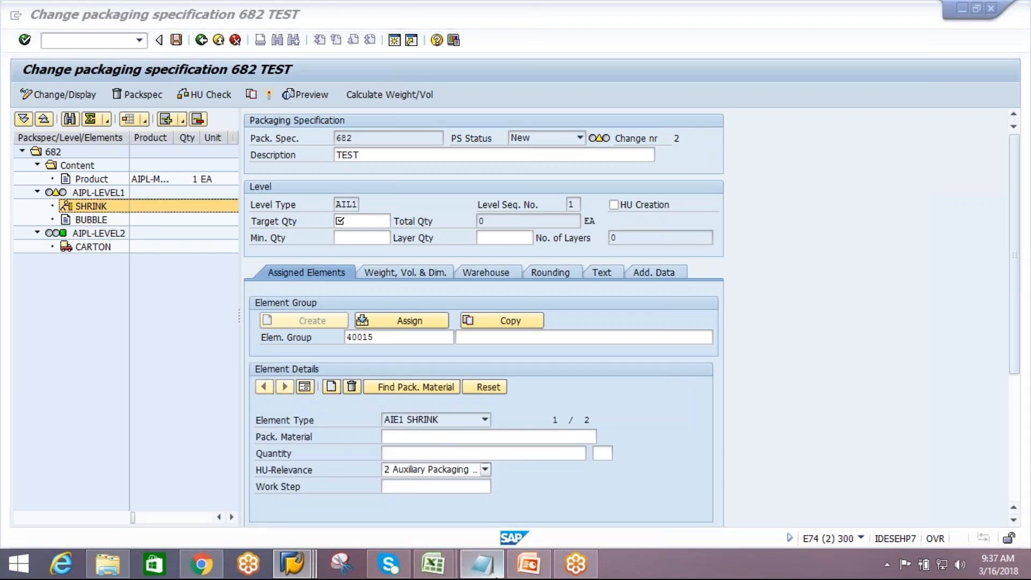
{"action": "left_click", "coordinate": [482, 564]}
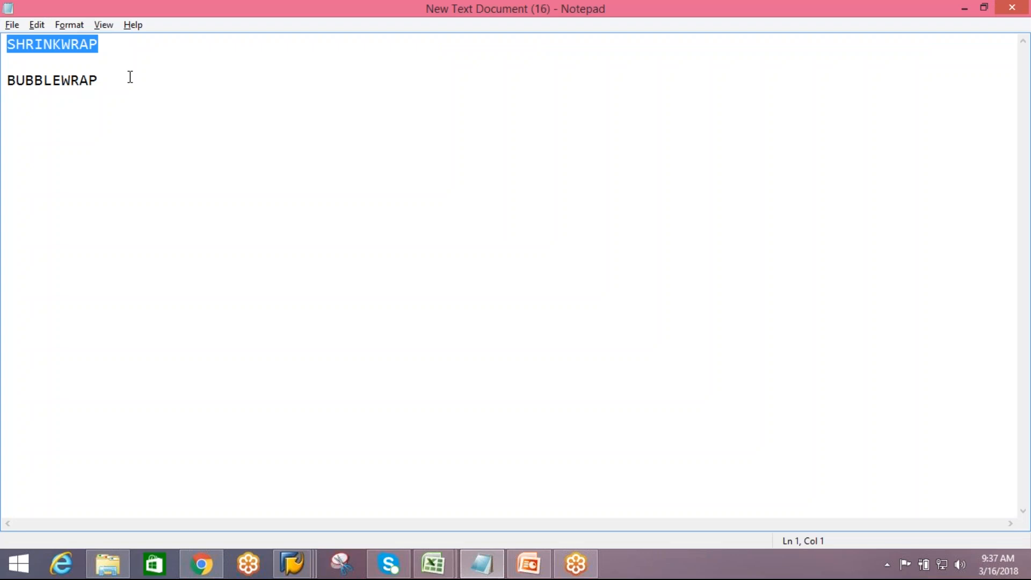
{"action": "key", "text": "alt+Tab"}
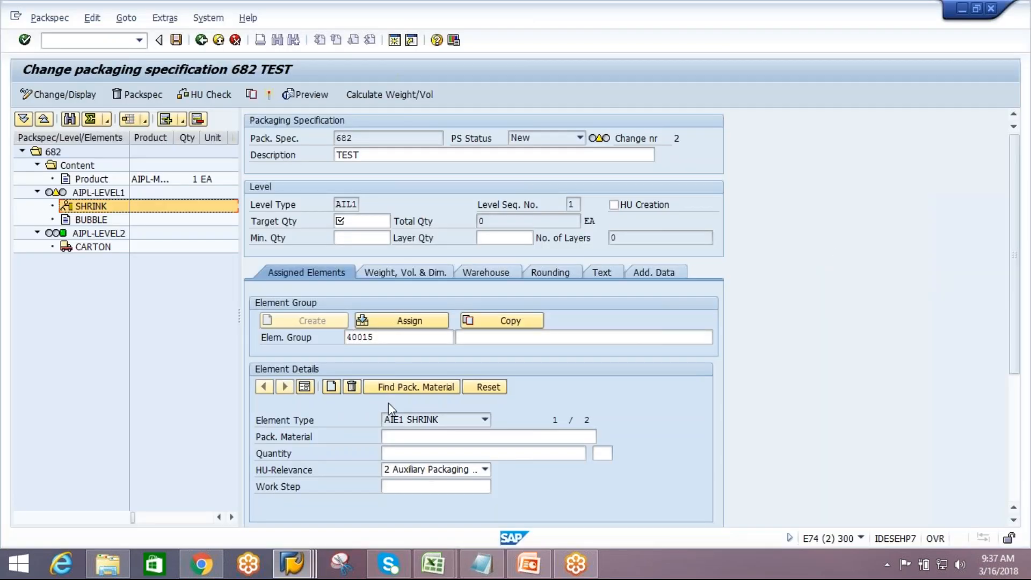
{"action": "left_click", "coordinate": [489, 436]}
{"action": "type", "text": "SHRINKWRAP"}
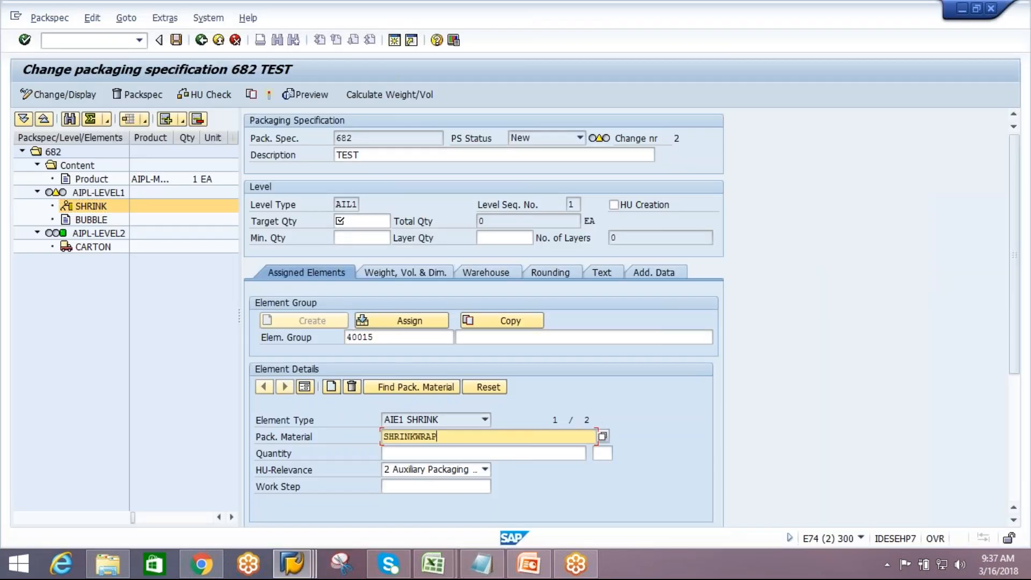
{"action": "key", "text": "Return"}
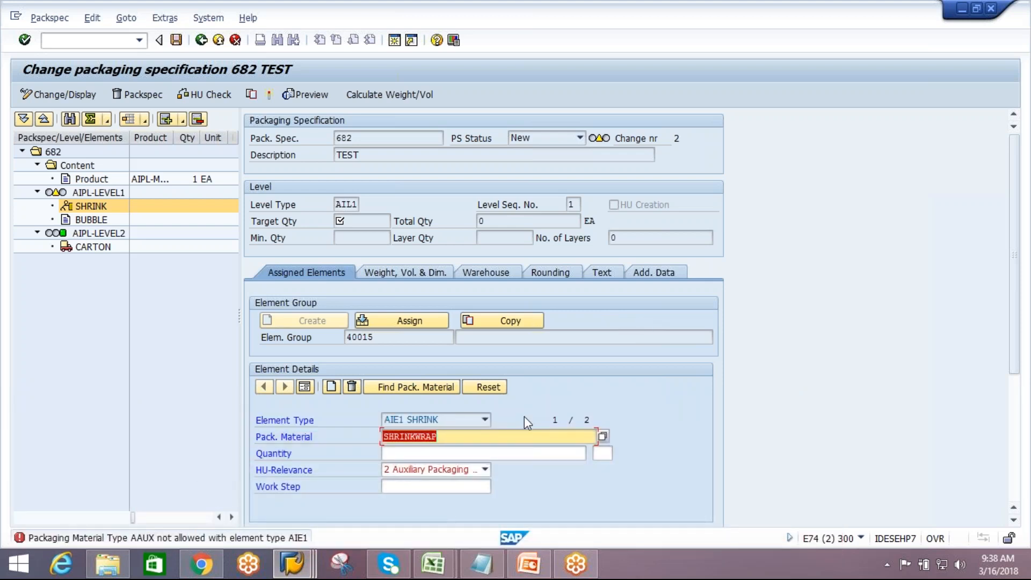
In the customizing session, open the IMG activity Assign Packaging Material Type to Element Type under Packaging Specification
{"action": "left_click", "coordinate": [310, 560]}
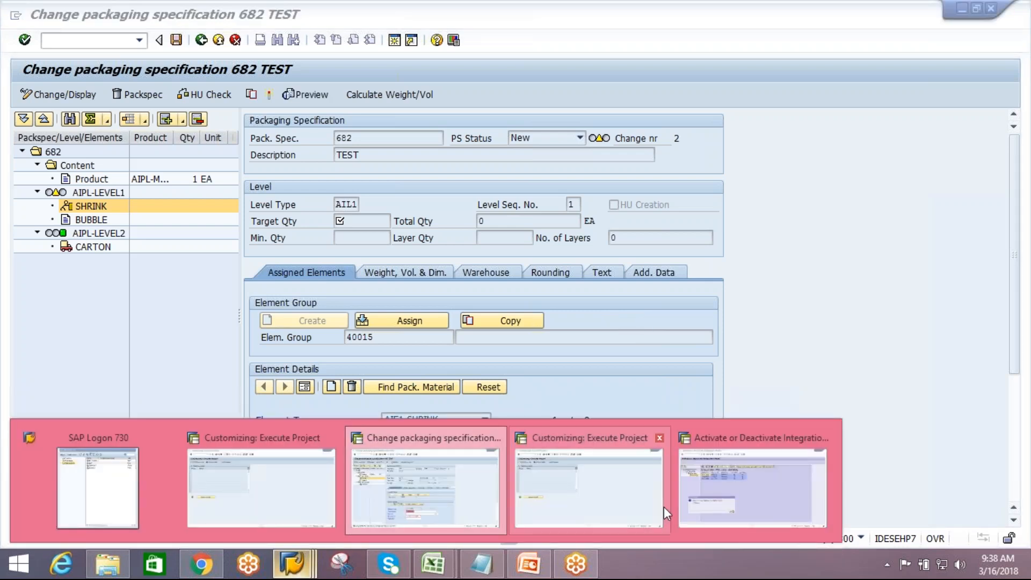
{"action": "left_click", "coordinate": [572, 497]}
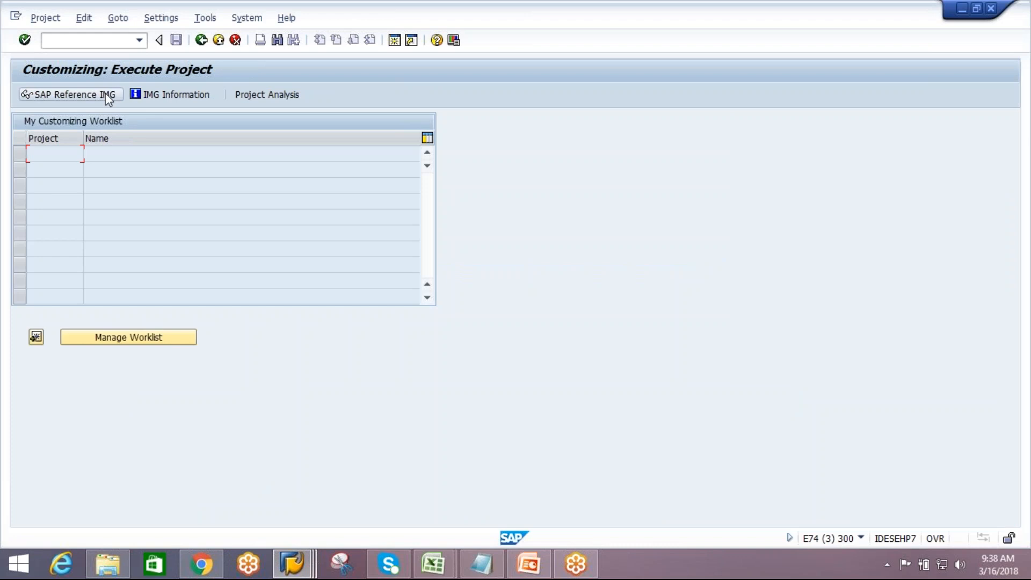
{"action": "left_click", "coordinate": [75, 95]}
{"action": "left_click", "coordinate": [36, 216]}
{"action": "left_click", "coordinate": [51, 230]}
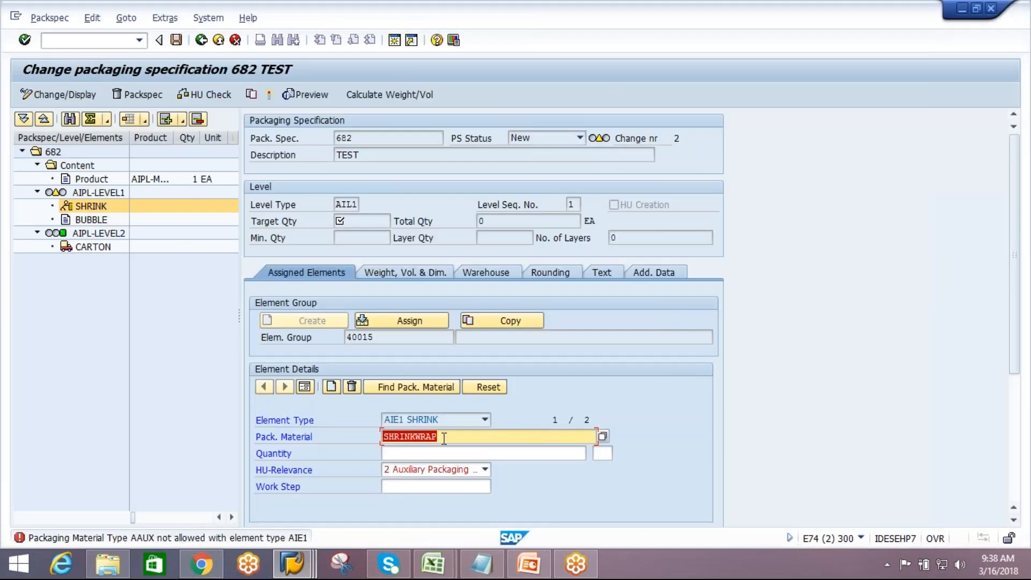
{"action": "left_click", "coordinate": [444, 438]}
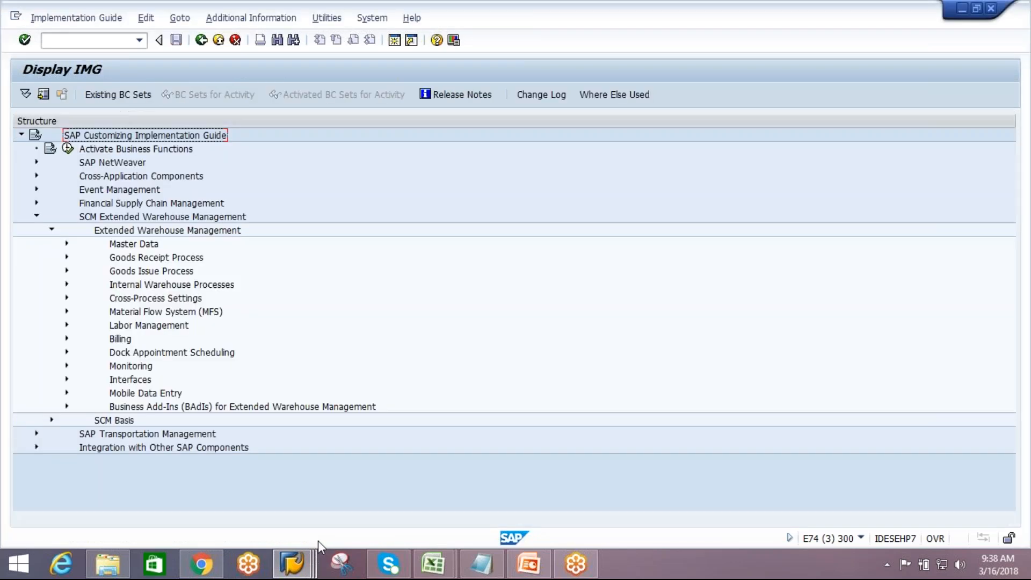
{"action": "left_click", "coordinate": [67, 244]}
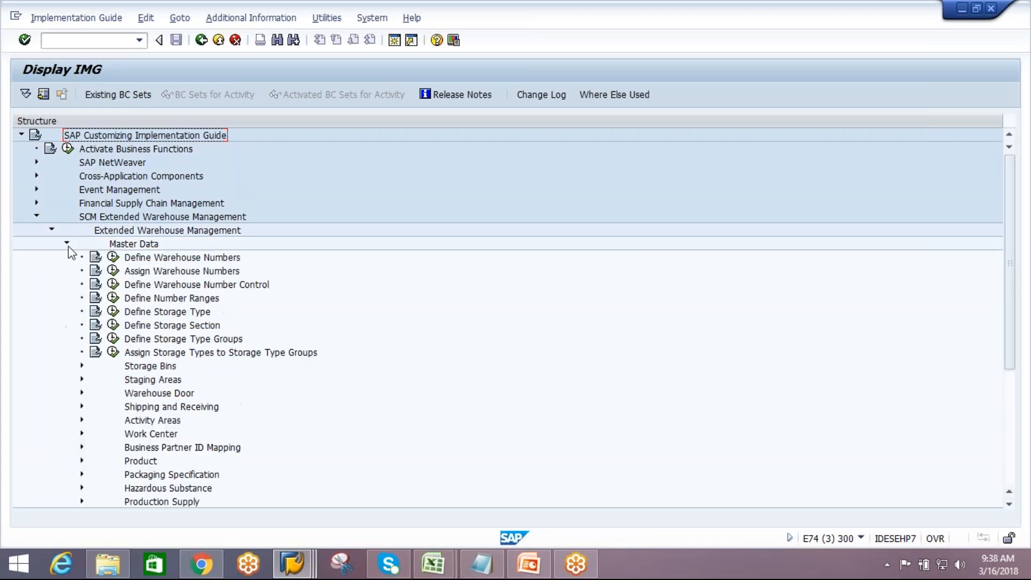
{"action": "left_click", "coordinate": [82, 475]}
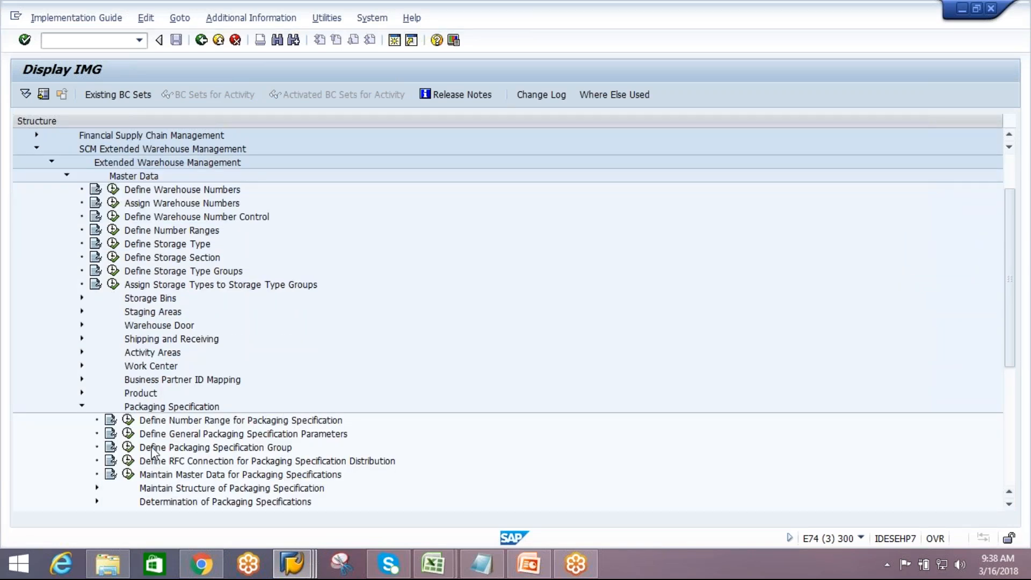
{"action": "left_click", "coordinate": [99, 489]}
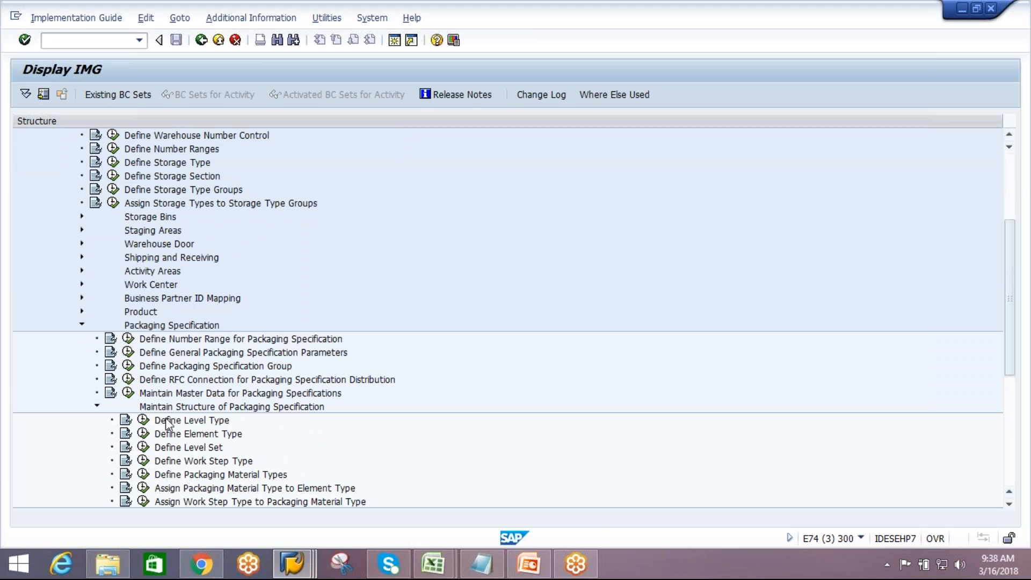
{"action": "left_click", "coordinate": [210, 476]}
{"action": "left_click", "coordinate": [199, 490]}
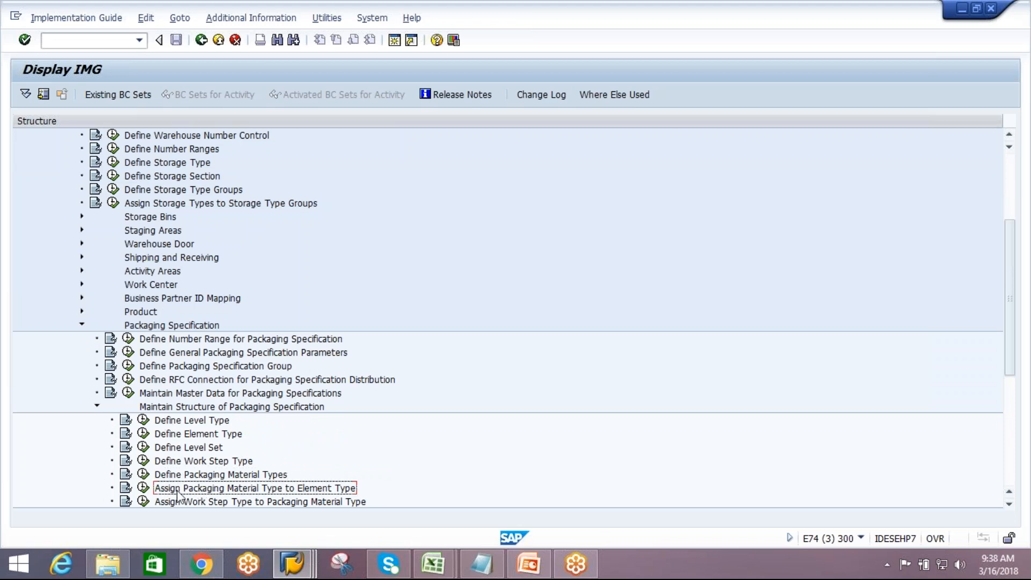
{"action": "left_click", "coordinate": [142, 488]}
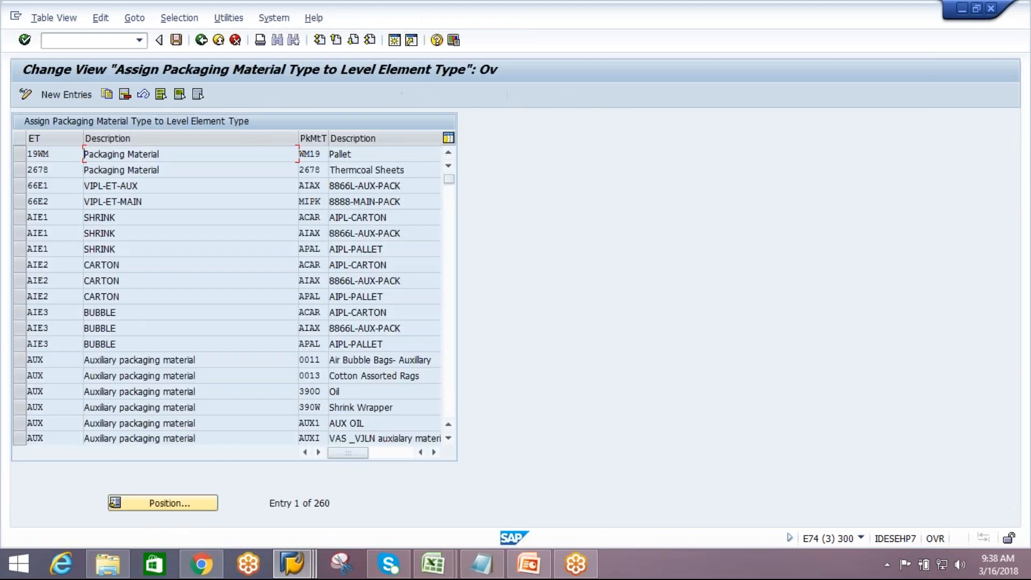
Add entries assigning packaging material type AAUX to element types AIE1 and AIE3, and save them in the customizing request
{"action": "left_click", "coordinate": [79, 91]}
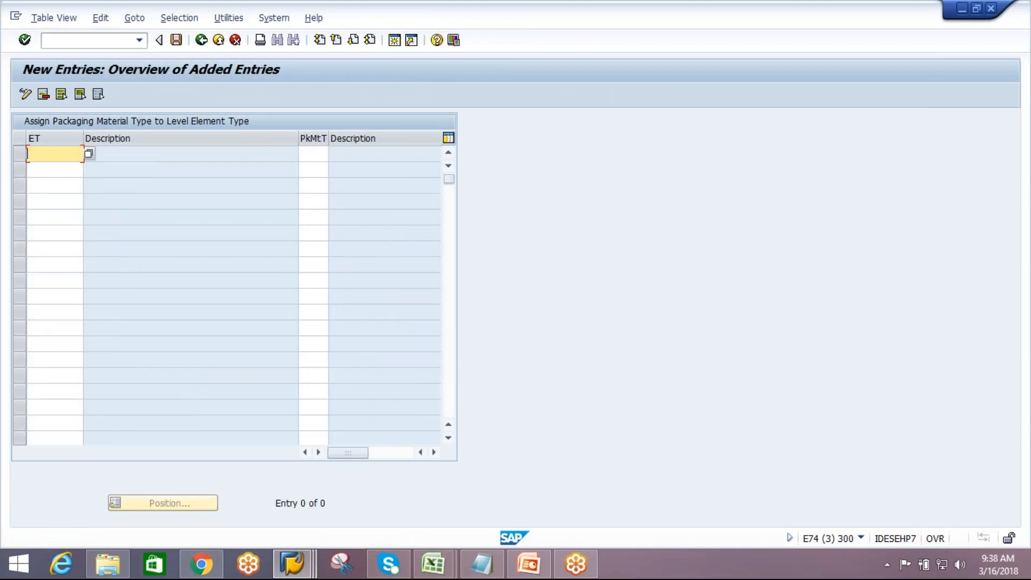
{"action": "type", "text": "AAUX"}
{"action": "left_click", "coordinate": [316, 152]}
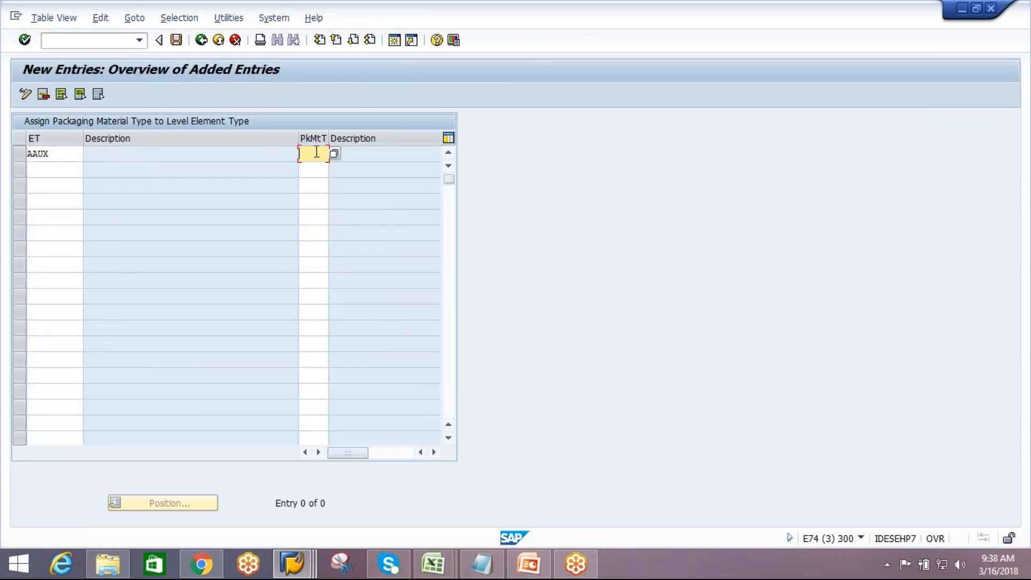
{"action": "double_click", "coordinate": [37, 154]}
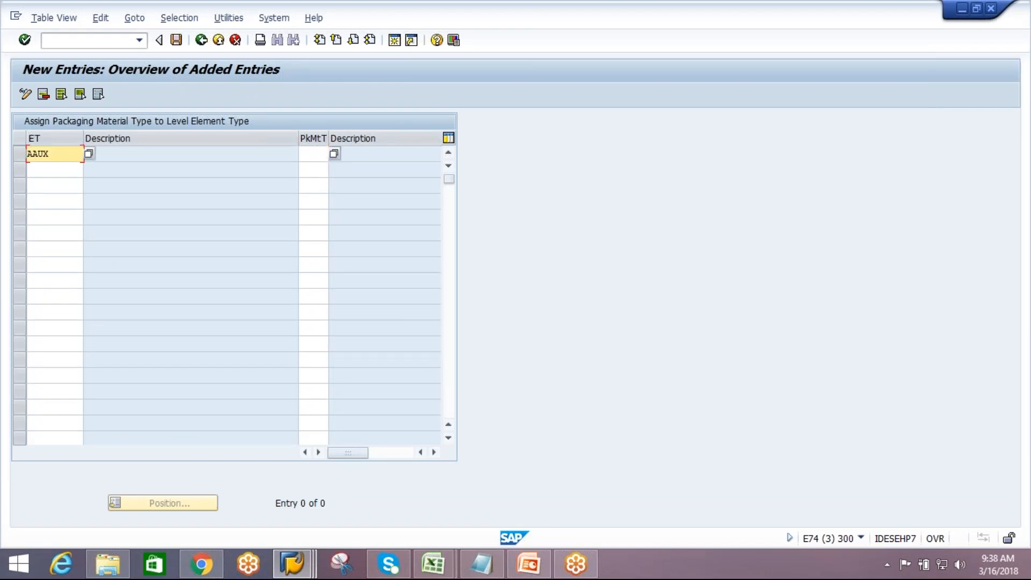
{"action": "type", "text": "AIE1"}
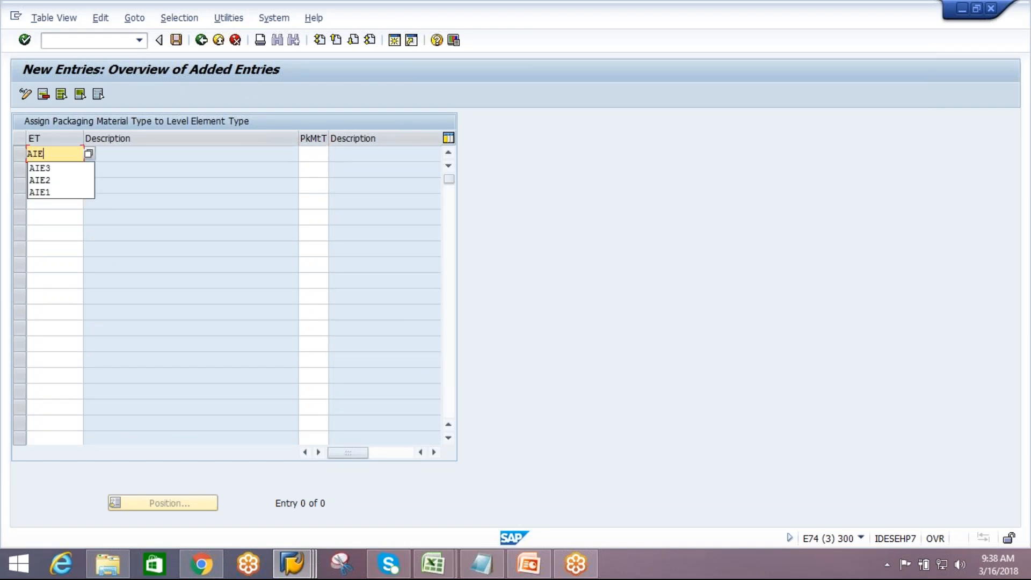
{"action": "left_click", "coordinate": [321, 153]}
{"action": "type", "text": "AAUX"}
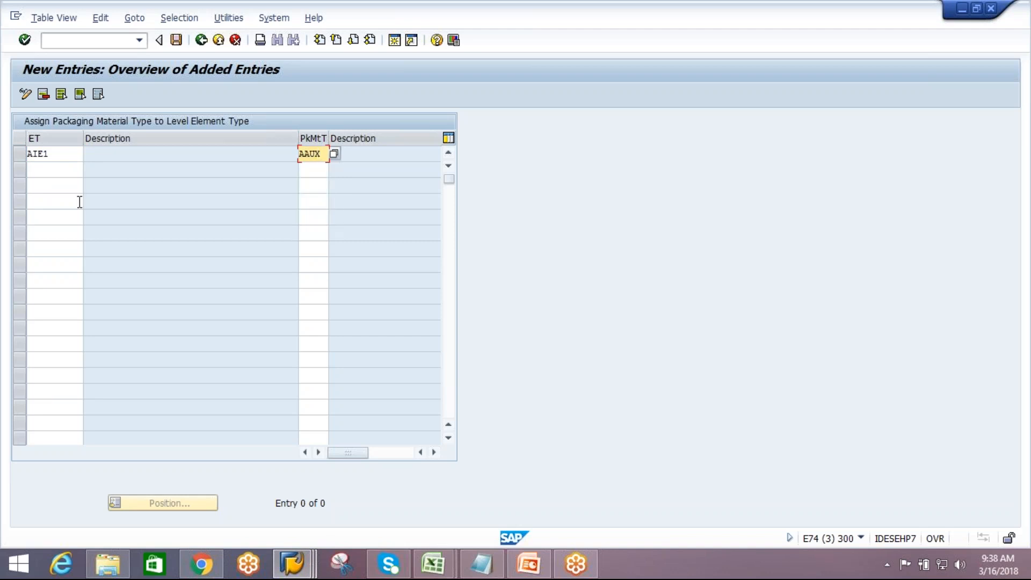
{"action": "left_click", "coordinate": [59, 172]}
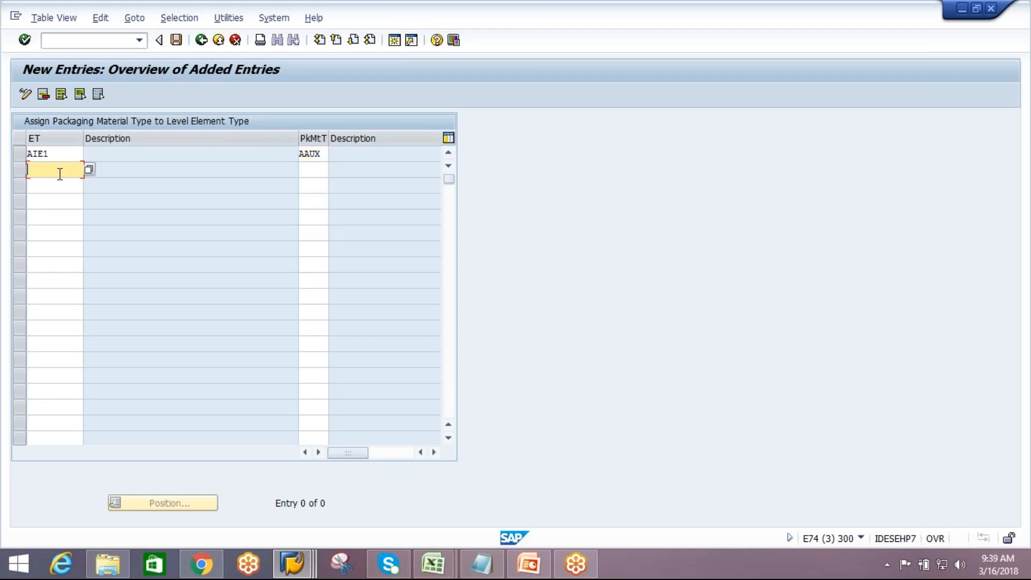
{"action": "type", "text": "AIE"}
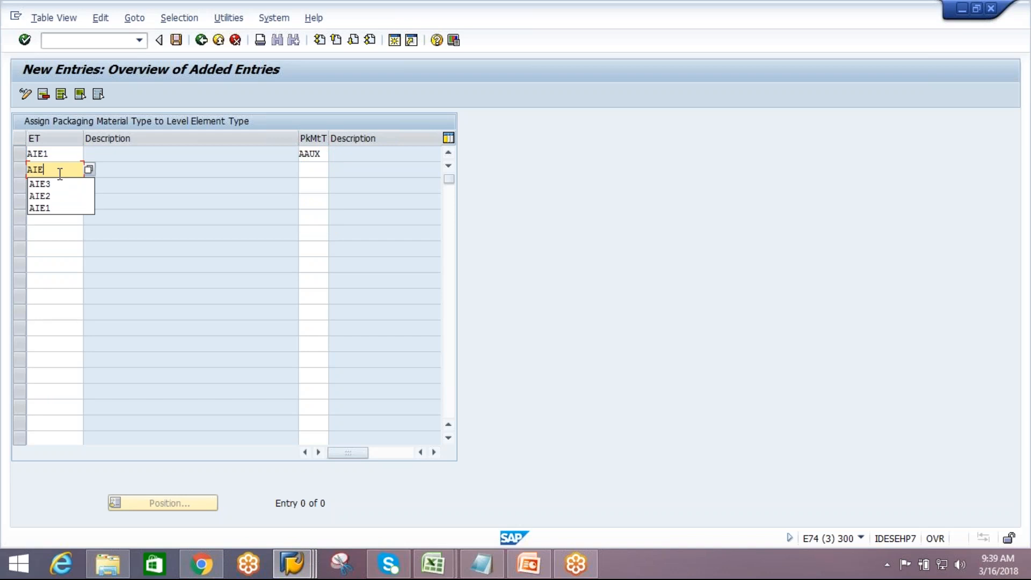
{"action": "type", "text": "3"}
{"action": "left_click", "coordinate": [314, 173]}
{"action": "type", "text": "AA"}
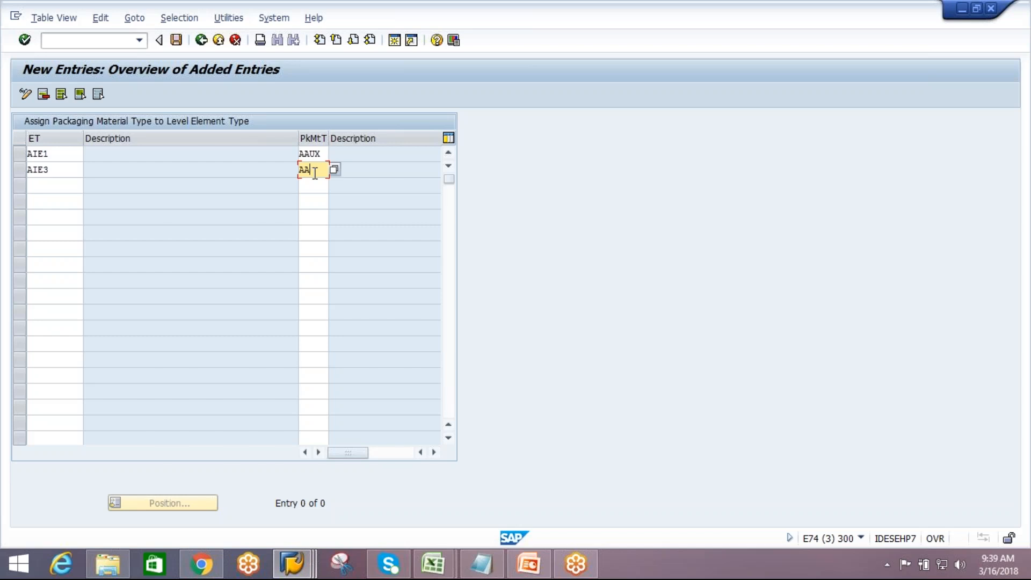
{"action": "key", "text": "Return"}
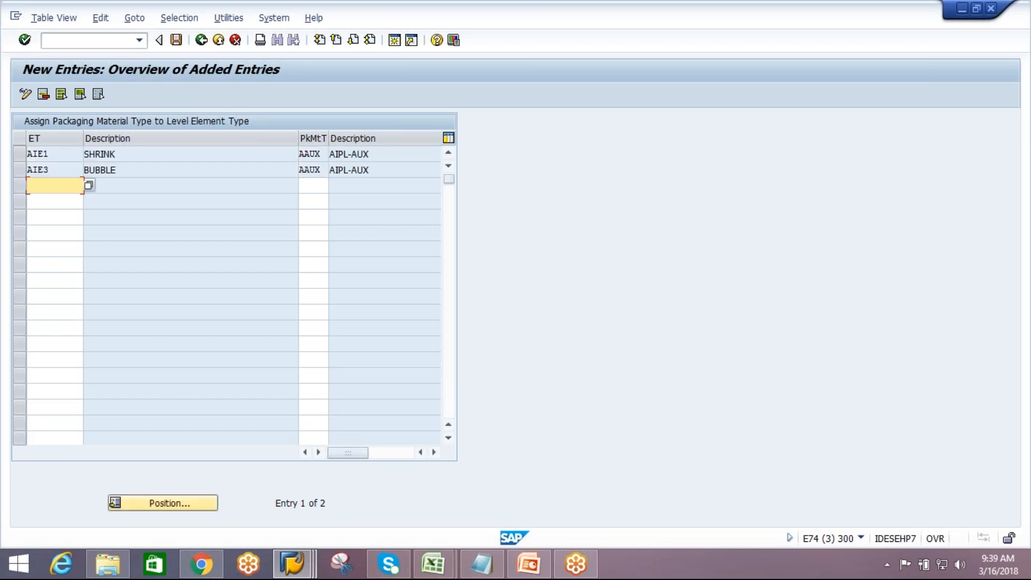
{"action": "left_click", "coordinate": [177, 41]}
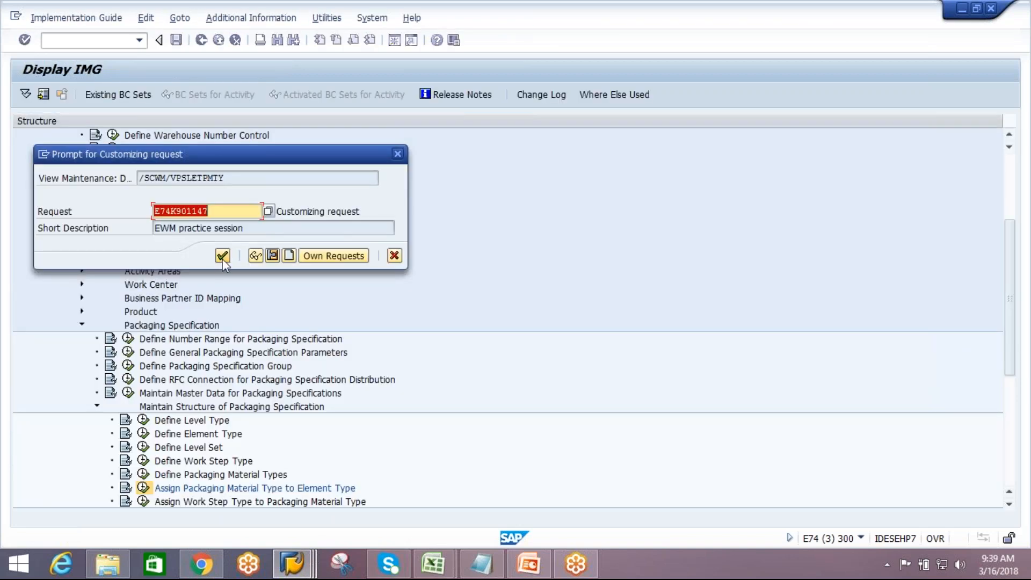
{"action": "left_click", "coordinate": [223, 257]}
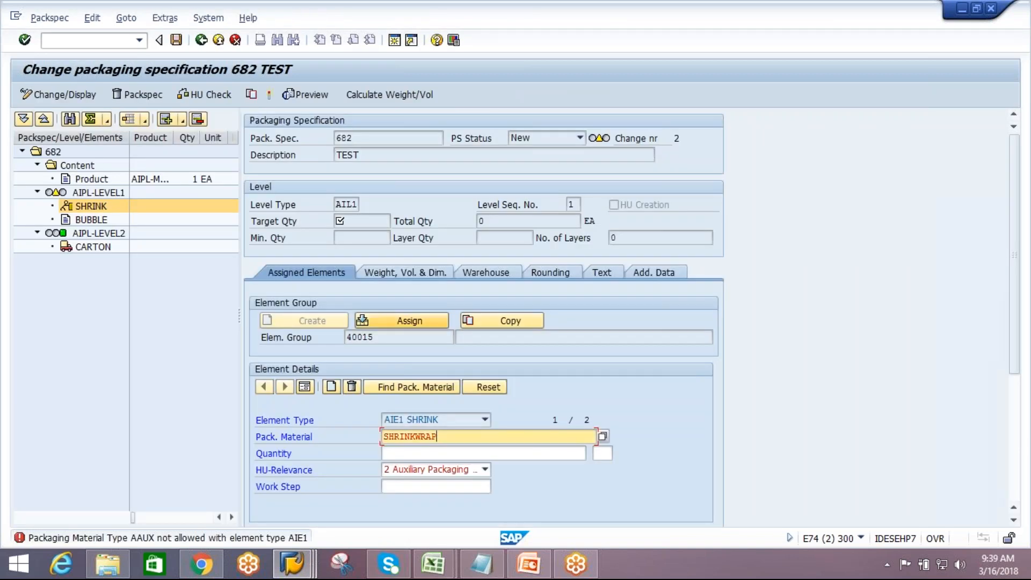
Back in the packaging specification, cancel the save prompt and confirm the SHRINKWRAP material on the SHRINK element
{"action": "left_click", "coordinate": [205, 43]}
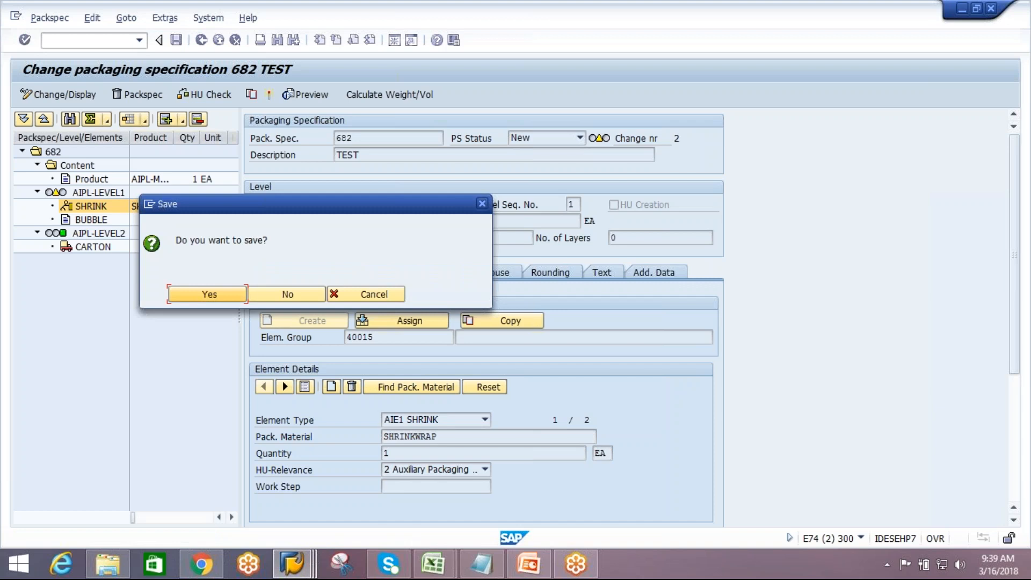
{"action": "left_click", "coordinate": [374, 296]}
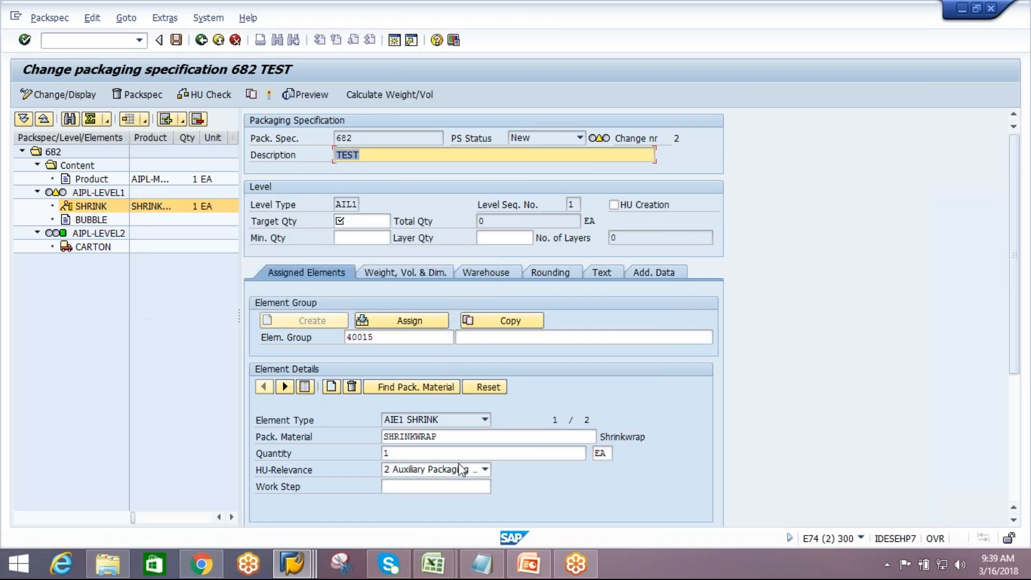
{"action": "left_click", "coordinate": [463, 440]}
{"action": "key", "text": "Return"}
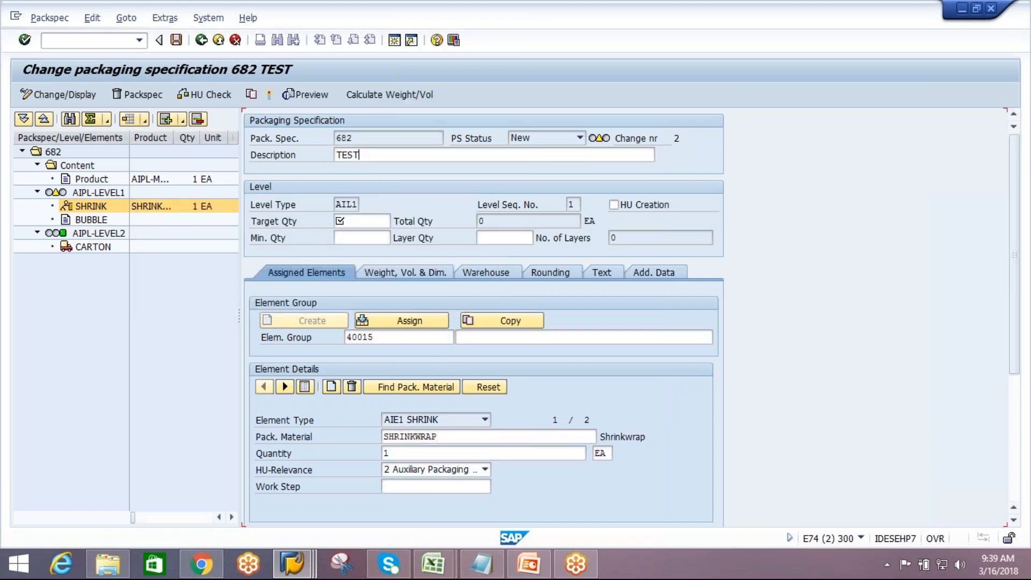
Open the BUBBLE element of level AIPL-LEVEL1 and paste BUBBLEWRAP from Notepad as its packaging material
{"action": "left_click", "coordinate": [91, 220]}
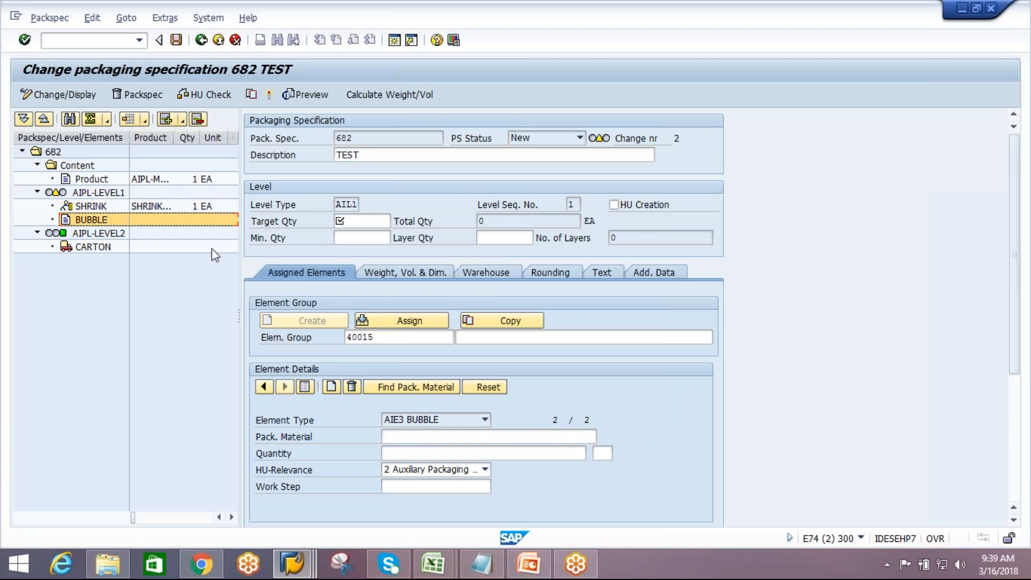
{"action": "left_click", "coordinate": [421, 437]}
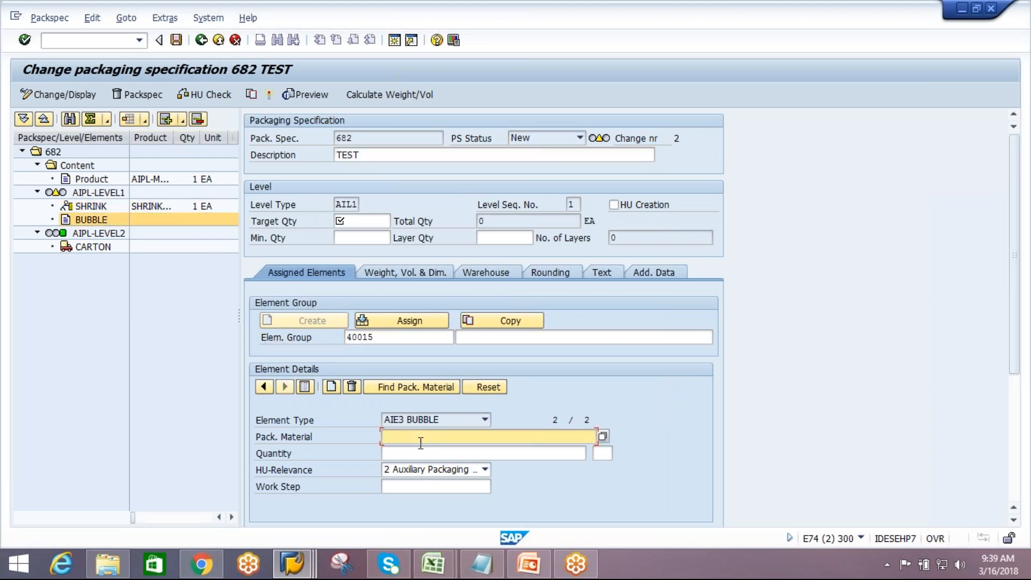
{"action": "left_click", "coordinate": [481, 564]}
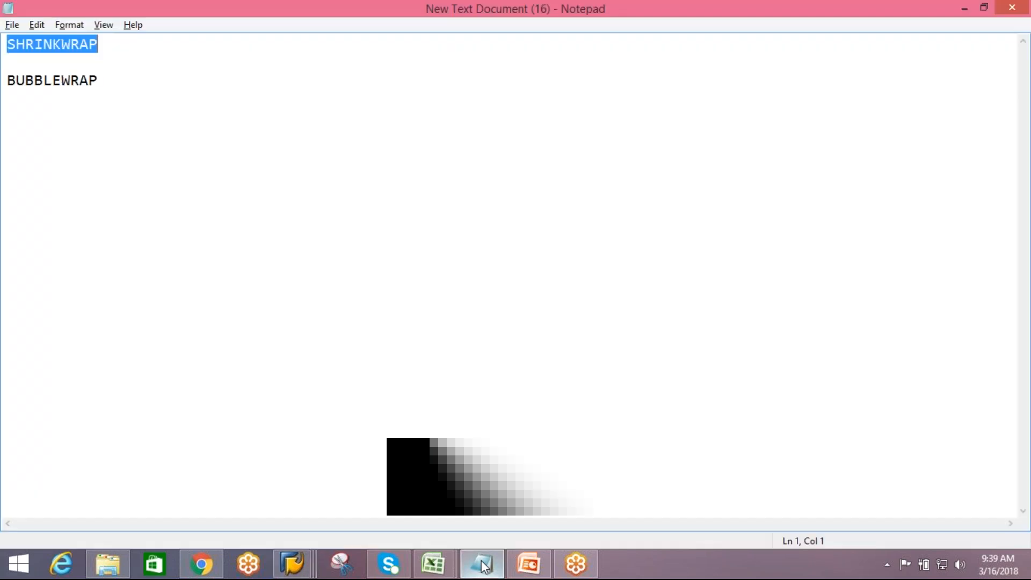
{"action": "left_click", "coordinate": [104, 81]}
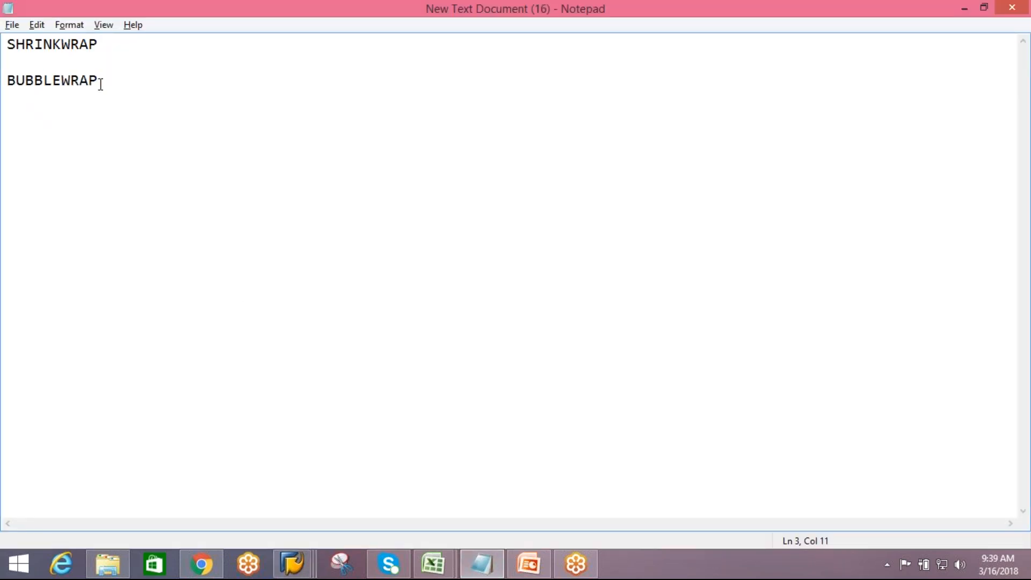
{"action": "left_click_drag", "start_coordinate": [99, 82], "coordinate": [8, 75]}
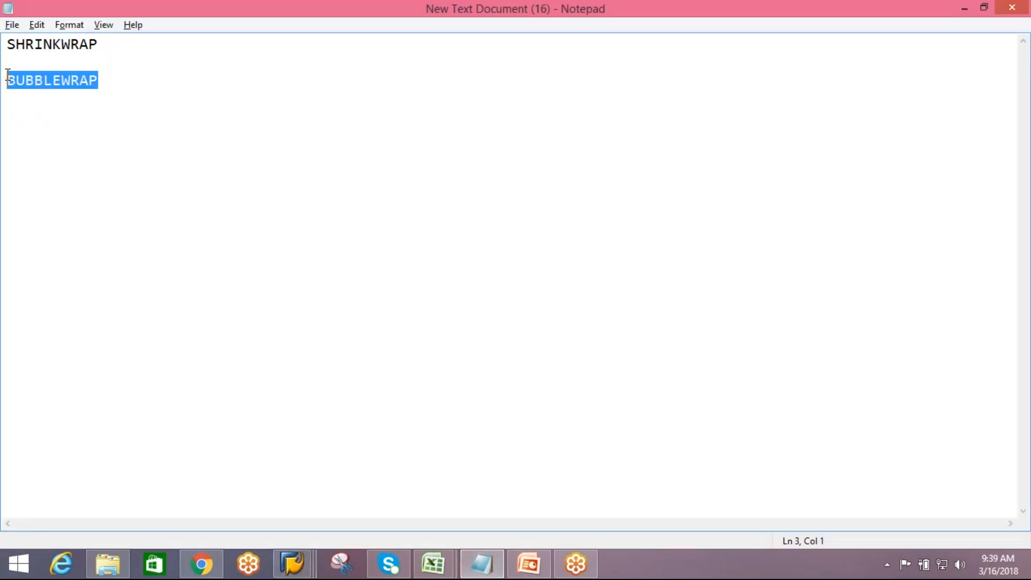
{"action": "key", "text": "ctrl+c"}
{"action": "key", "text": "alt+Tab"}
{"action": "key", "text": "ctrl+v"}
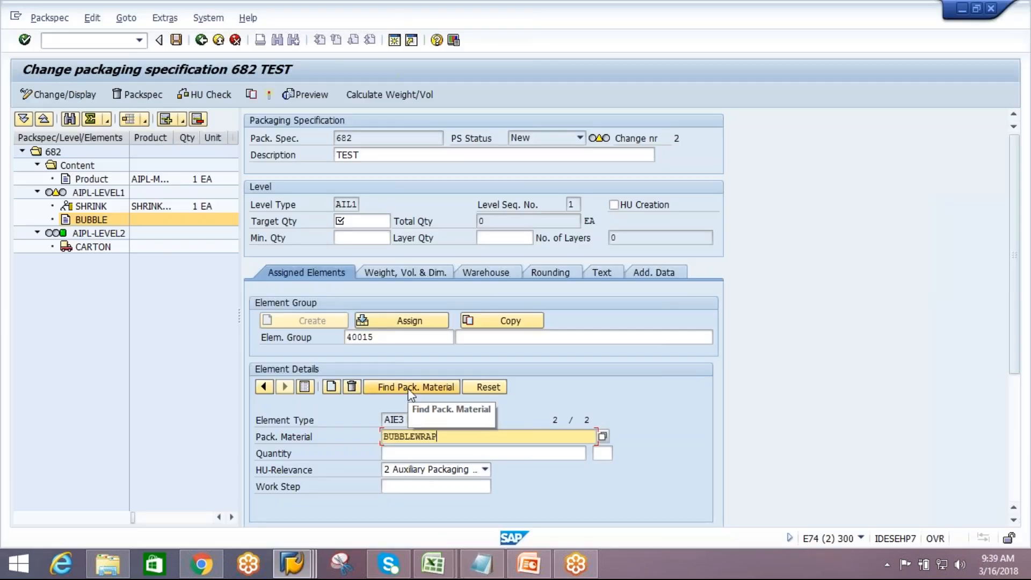
{"action": "left_click", "coordinate": [408, 389]}
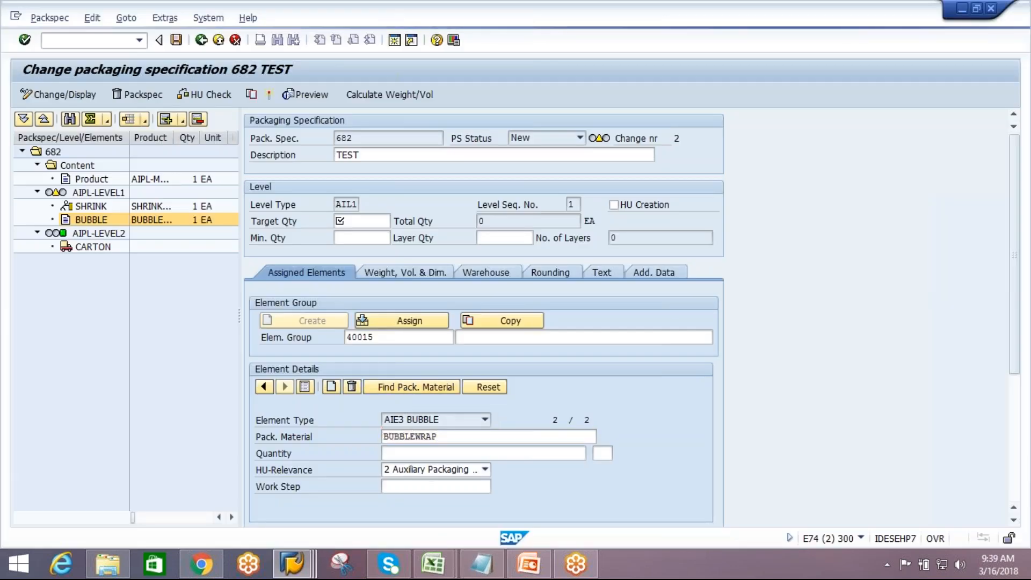
{"action": "key", "text": "Return"}
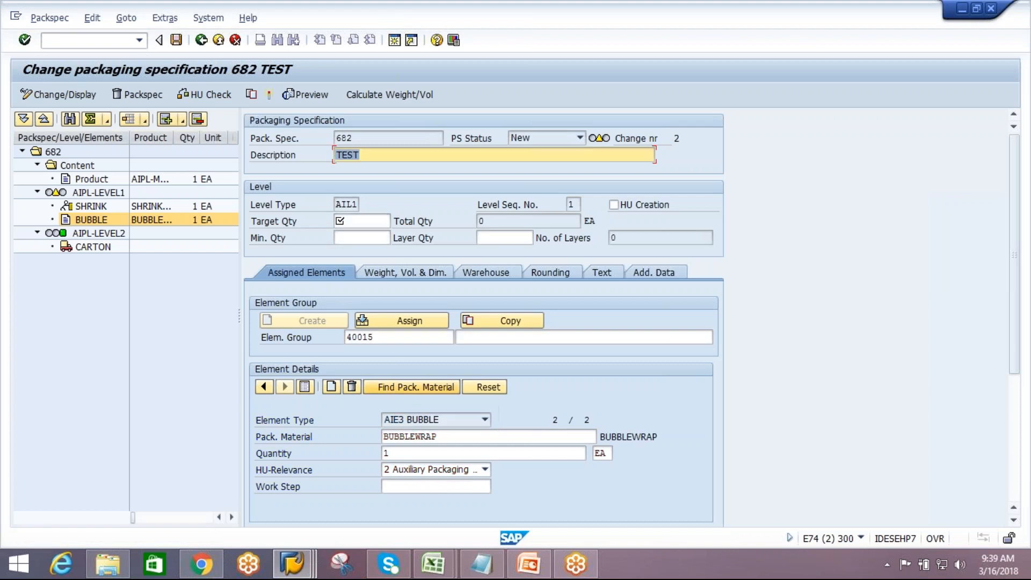
Try to enter work step HOTA for the SHRINKWRAP element in level AIPL-LEVEL1's element group
{"action": "left_click", "coordinate": [110, 192]}
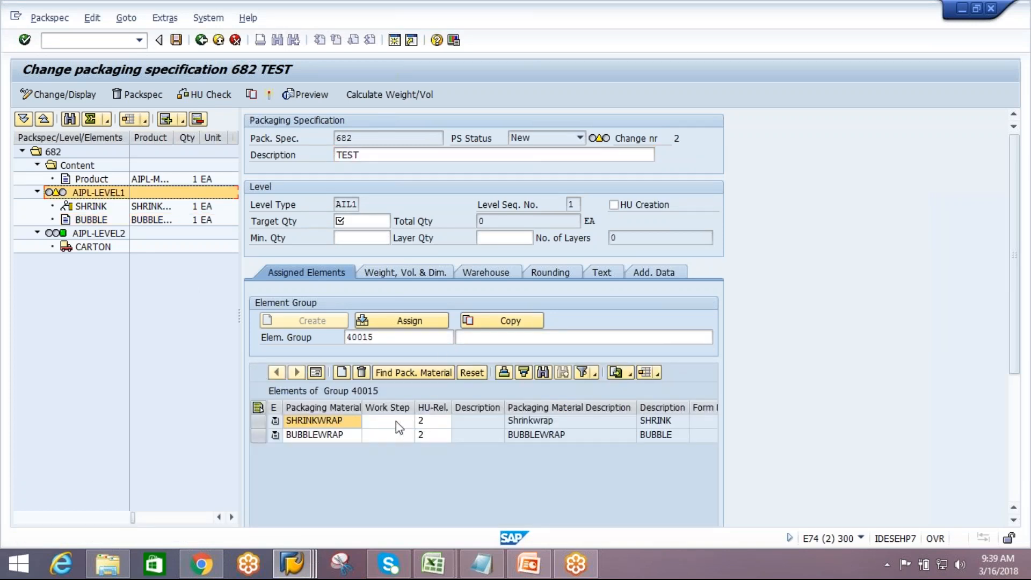
{"action": "left_click", "coordinate": [395, 420]}
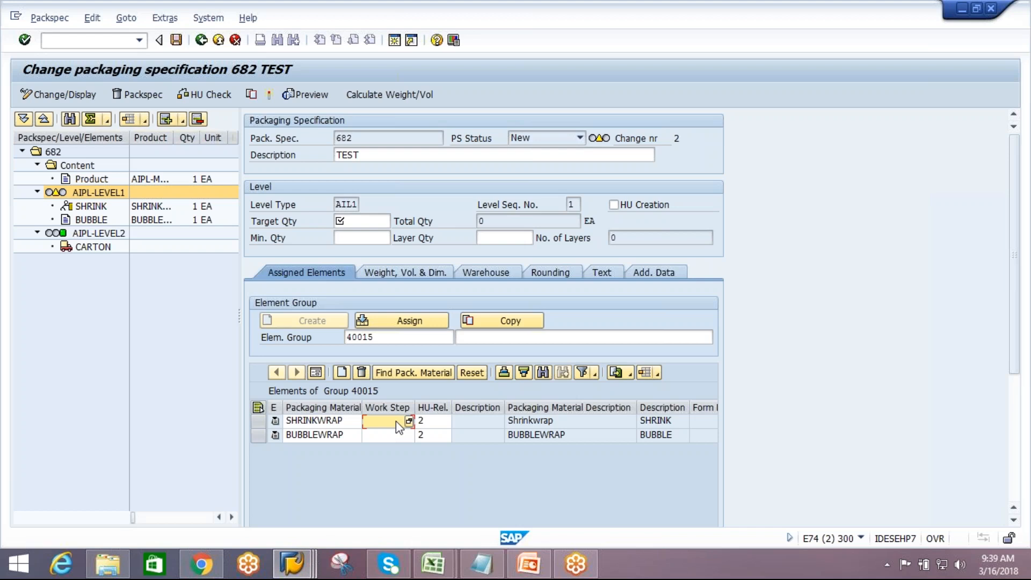
{"action": "type", "text": "HOTA"}
{"action": "key", "text": "Return"}
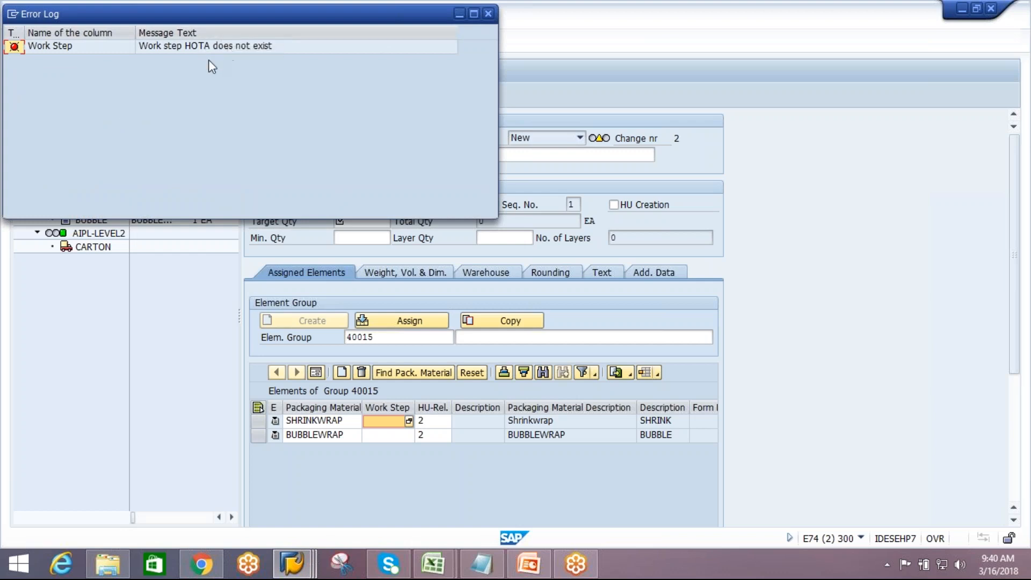
{"action": "left_click", "coordinate": [488, 14]}
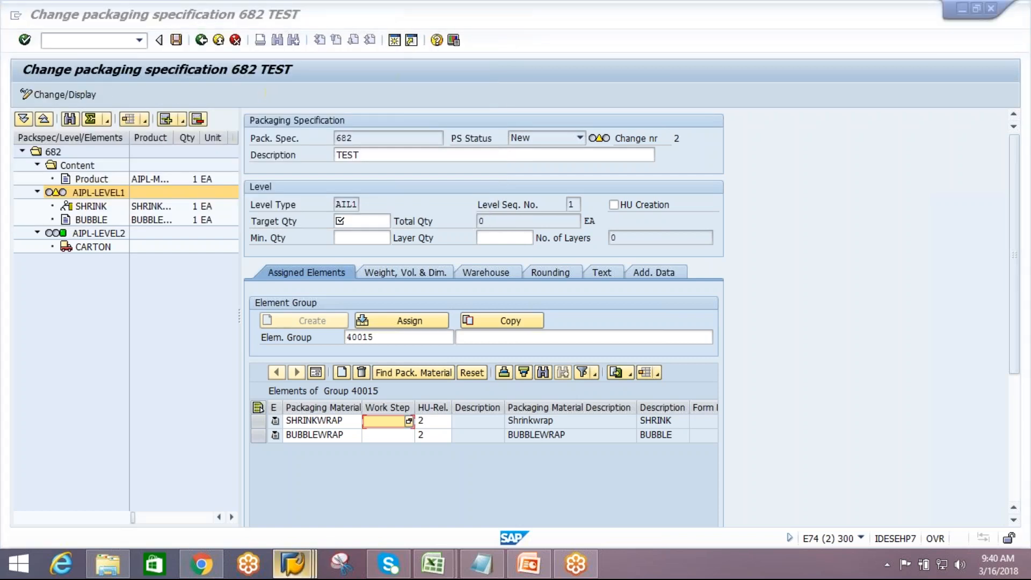
In the customizing session, open the IMG activity Define Work Step Type to review the available work step types
{"action": "mouse_move", "coordinate": [292, 563]}
{"action": "left_click", "coordinate": [597, 493]}
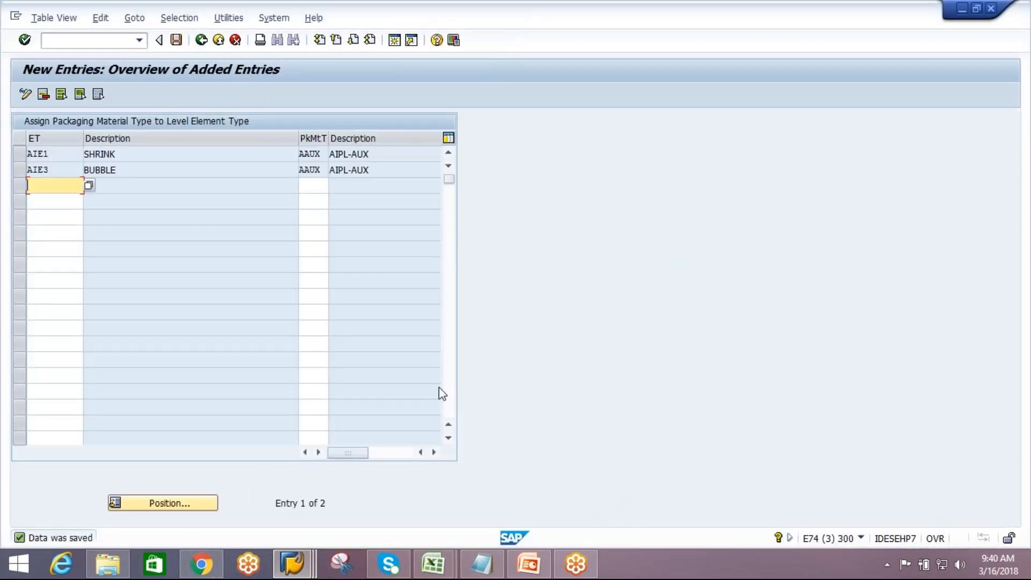
{"action": "left_click", "coordinate": [201, 40]}
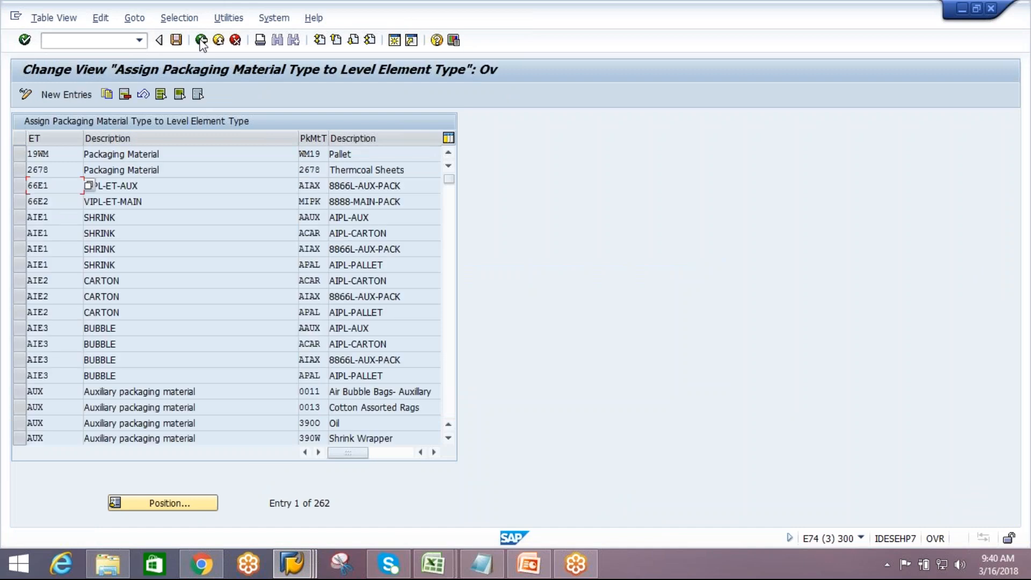
{"action": "left_click", "coordinate": [201, 41]}
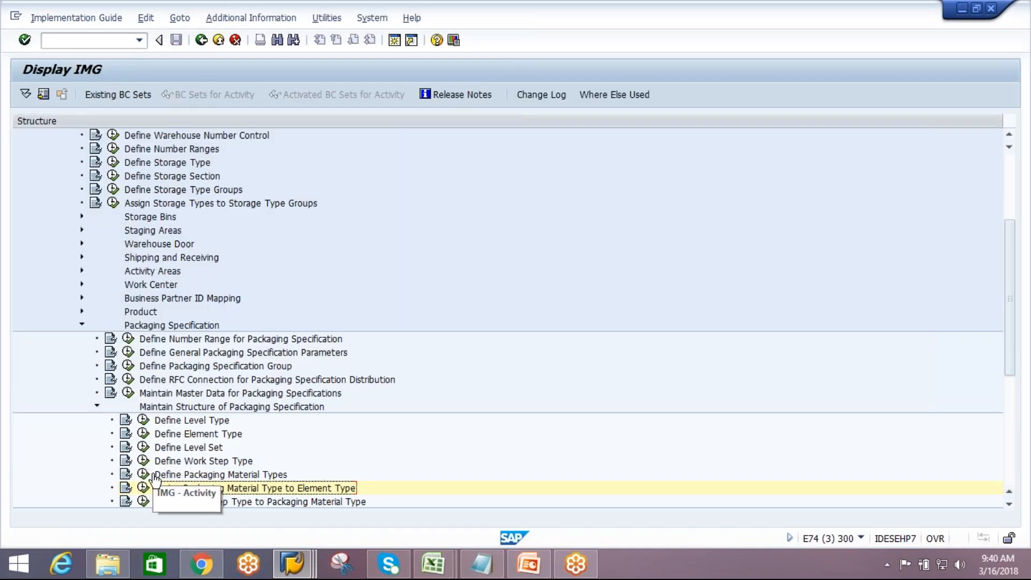
{"action": "left_click", "coordinate": [185, 462]}
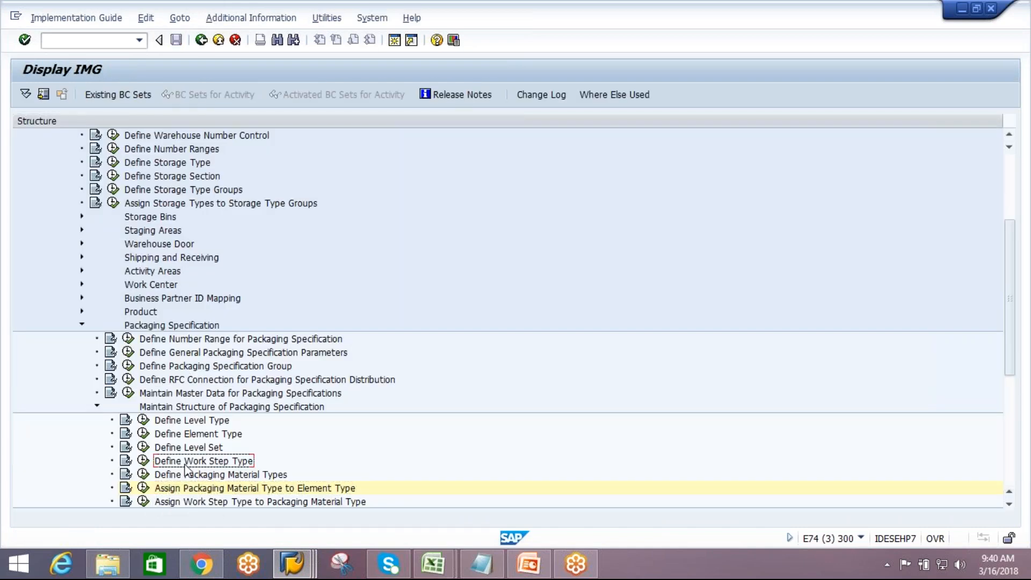
{"action": "left_click", "coordinate": [144, 464]}
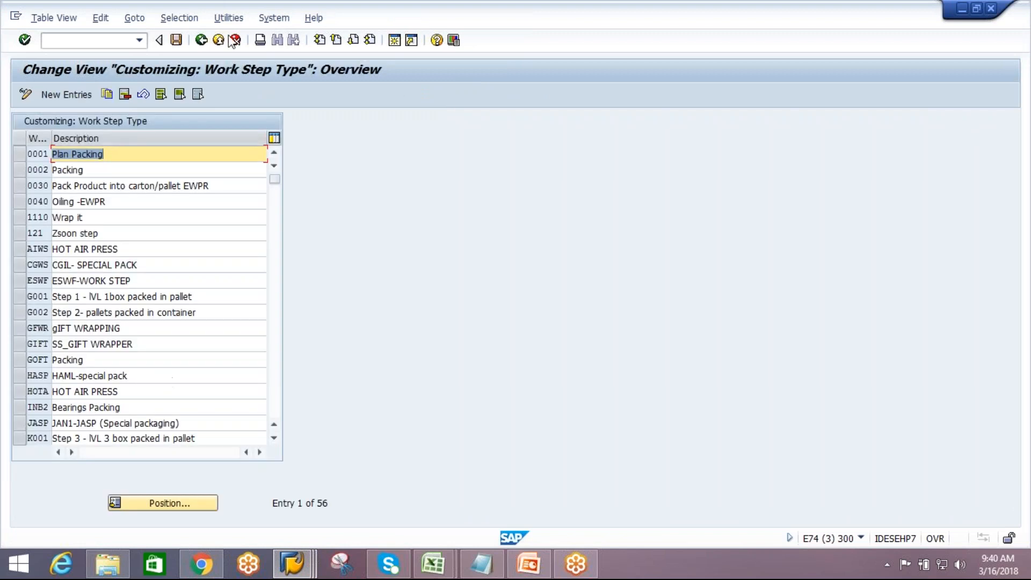
{"action": "left_click", "coordinate": [202, 40]}
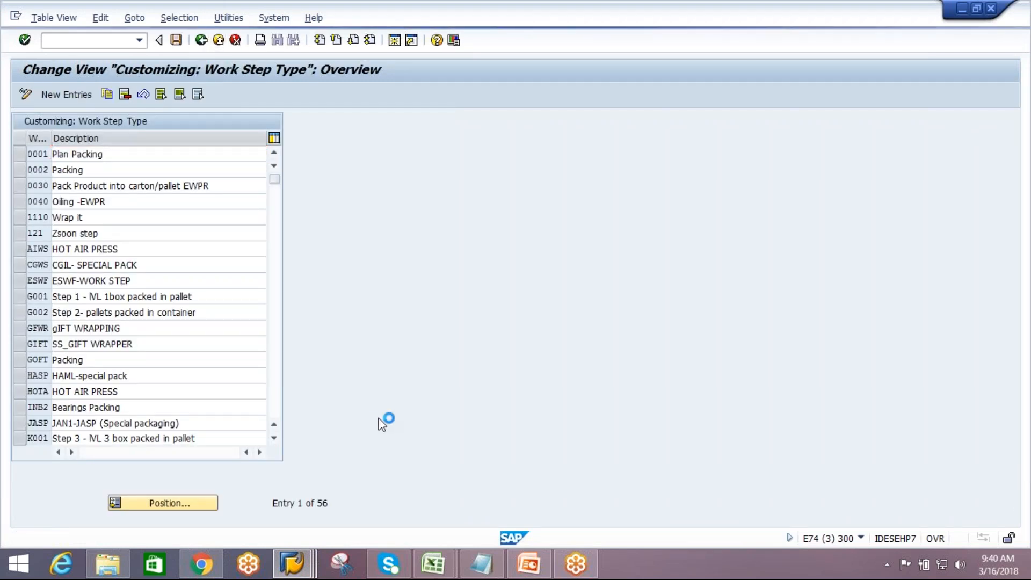
{"action": "key", "text": "alt+Tab"}
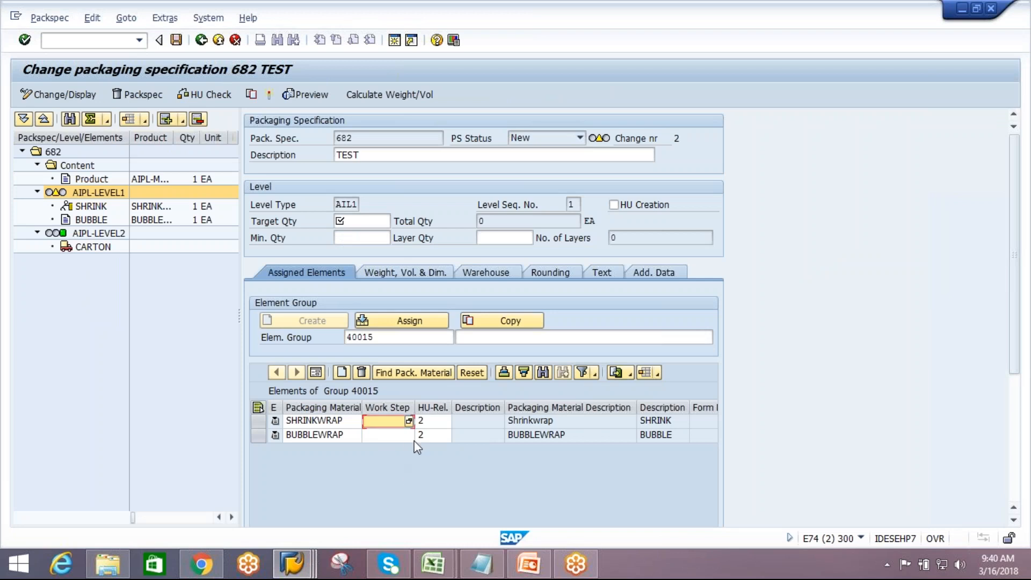
Open the Maintain Packaging Work Step transaction from the Extended Warehouse Management Packaging Specification master data folder
{"action": "left_click_drag", "start_coordinate": [415, 408], "coordinate": [437, 408]}
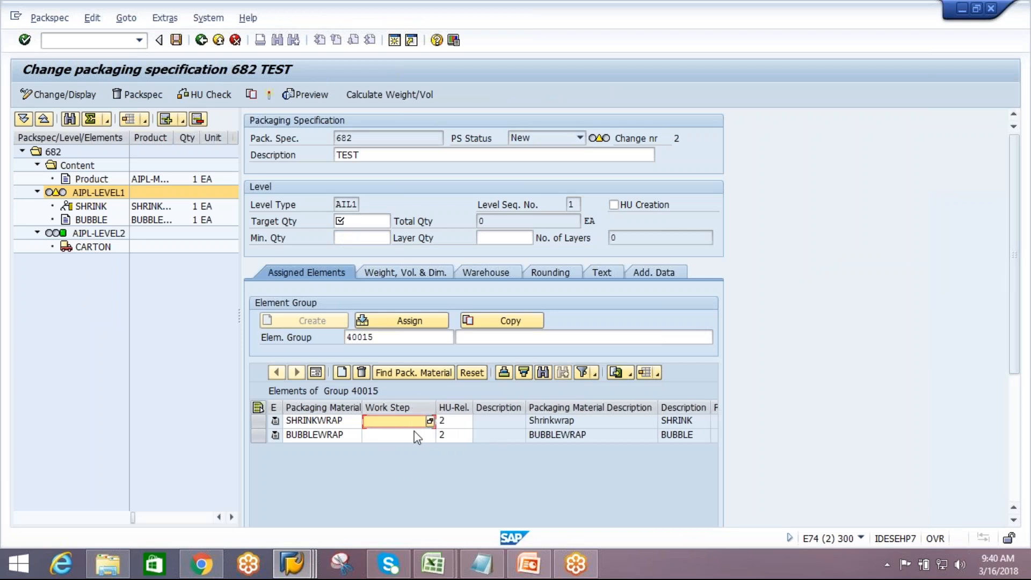
{"action": "left_click", "coordinate": [393, 436]}
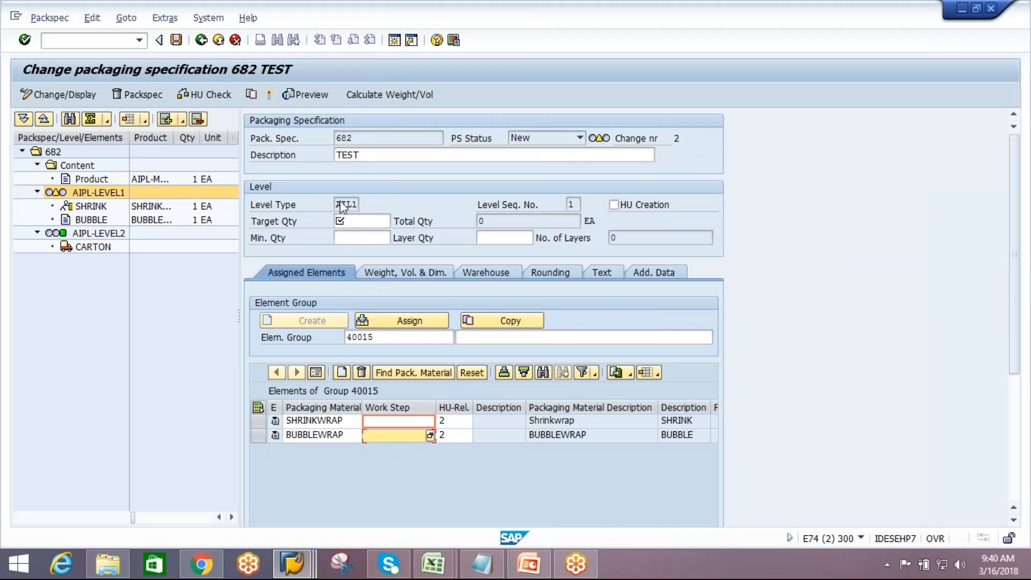
{"action": "mouse_move", "coordinate": [301, 559]}
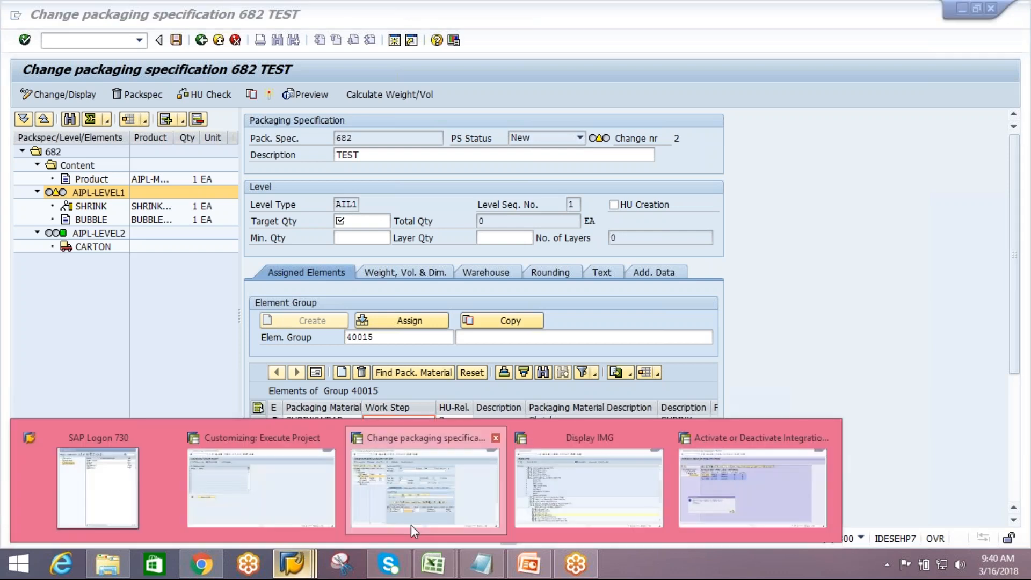
{"action": "left_click", "coordinate": [272, 501]}
{"action": "left_click", "coordinate": [201, 42]}
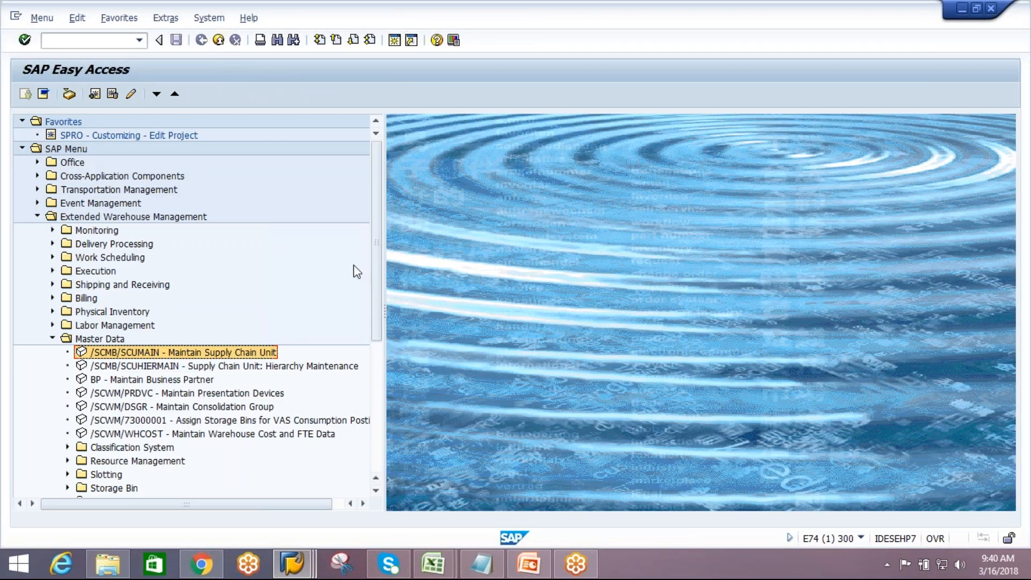
{"action": "left_click_drag", "start_coordinate": [373, 253], "coordinate": [389, 339]}
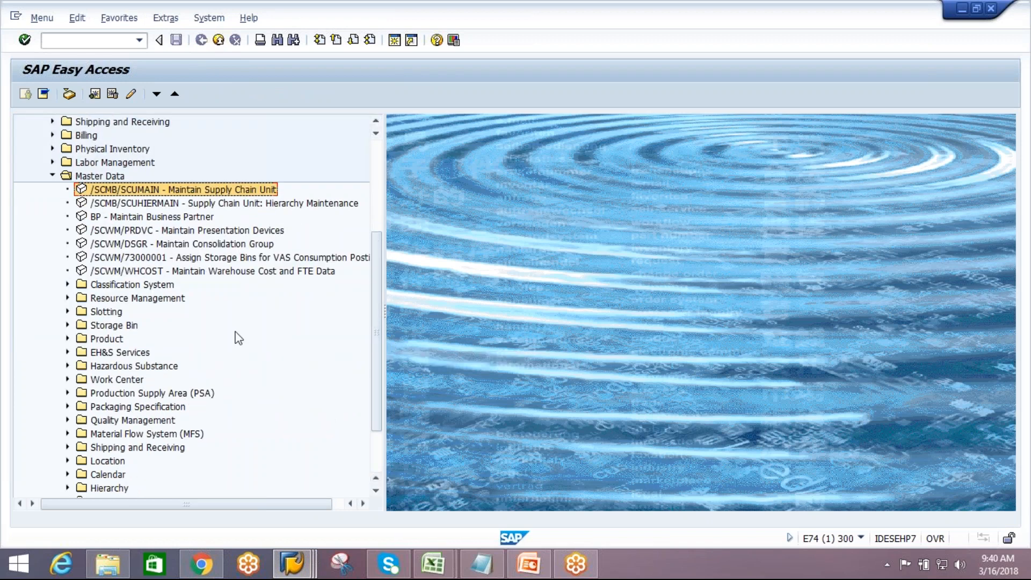
{"action": "left_click_drag", "start_coordinate": [379, 311], "coordinate": [388, 356]}
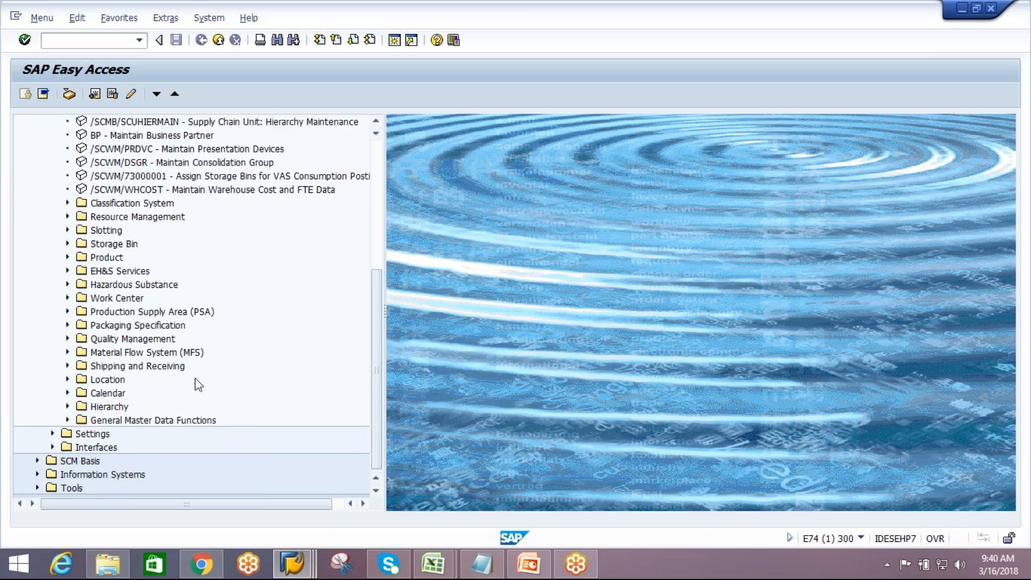
{"action": "left_click", "coordinate": [68, 325]}
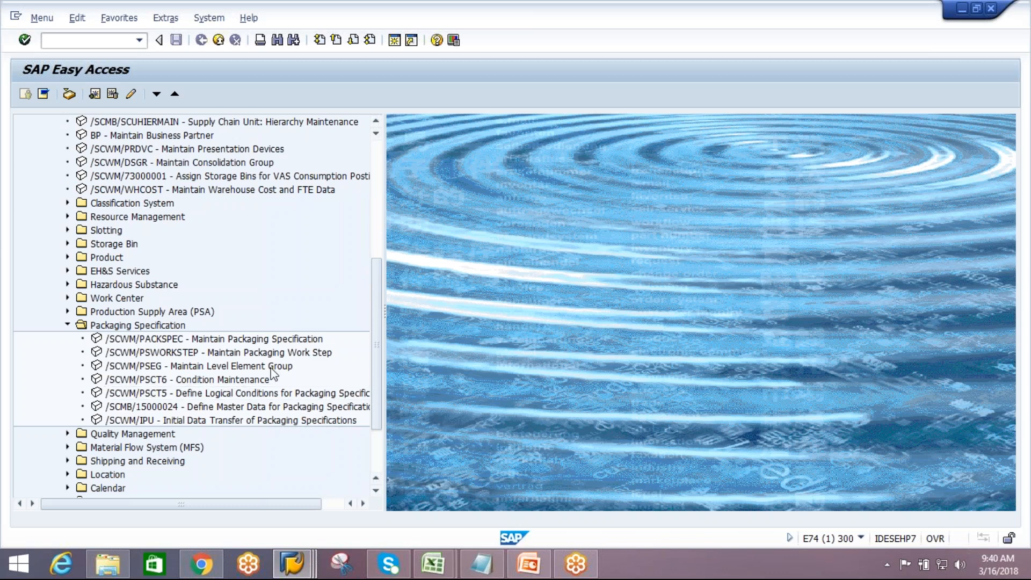
{"action": "double_click", "coordinate": [284, 354]}
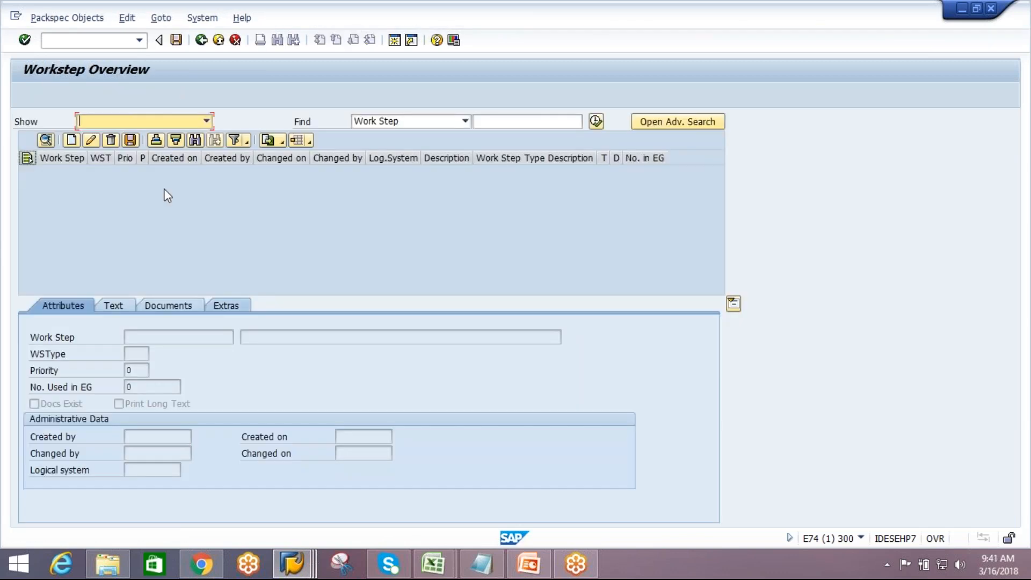
Create a new work step with the description hot air
{"action": "left_click", "coordinate": [72, 140]}
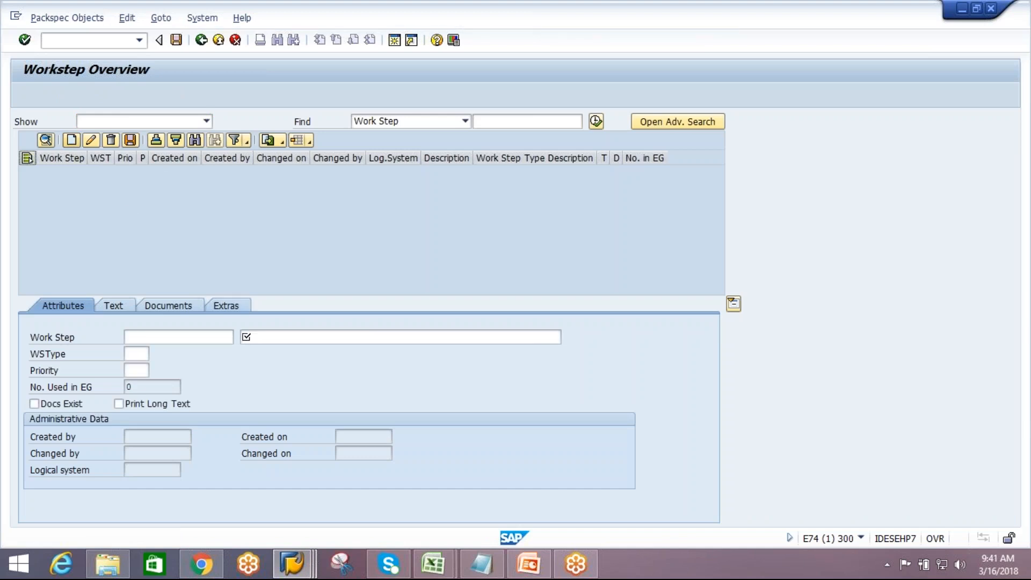
{"action": "left_click", "coordinate": [276, 334]}
{"action": "type", "text": "hot air"}
{"action": "key", "text": "Return"}
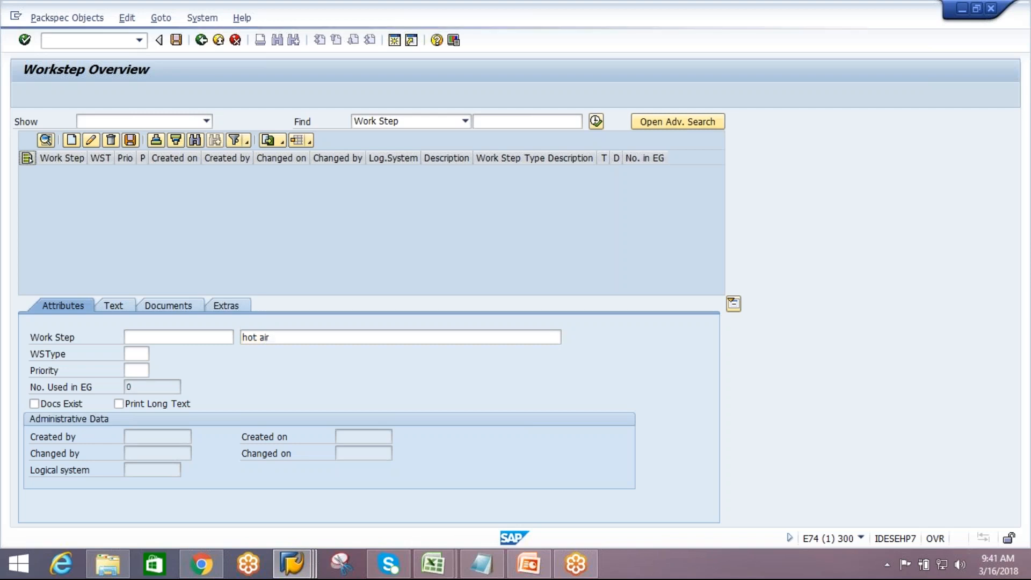
Assign work step type HOTA (HOT AIR PRESS) to the hot air work step and save it
{"action": "left_click", "coordinate": [136, 353]}
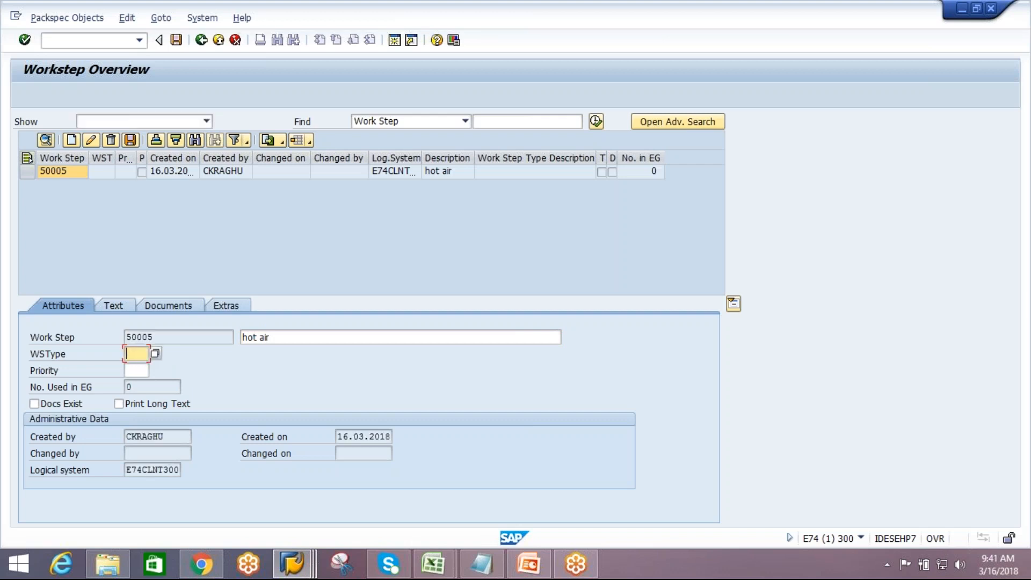
{"action": "left_click", "coordinate": [155, 354]}
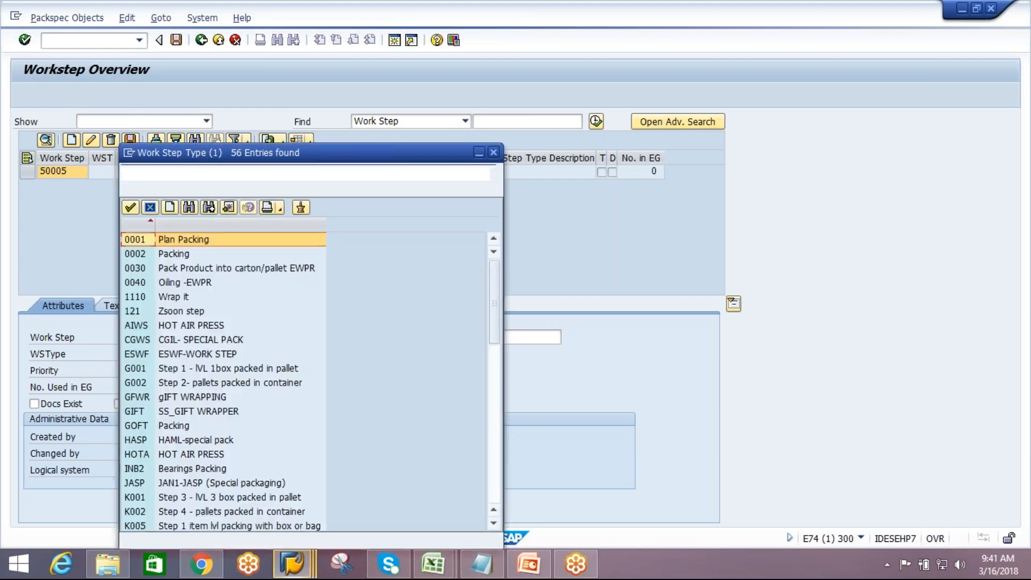
{"action": "double_click", "coordinate": [187, 456]}
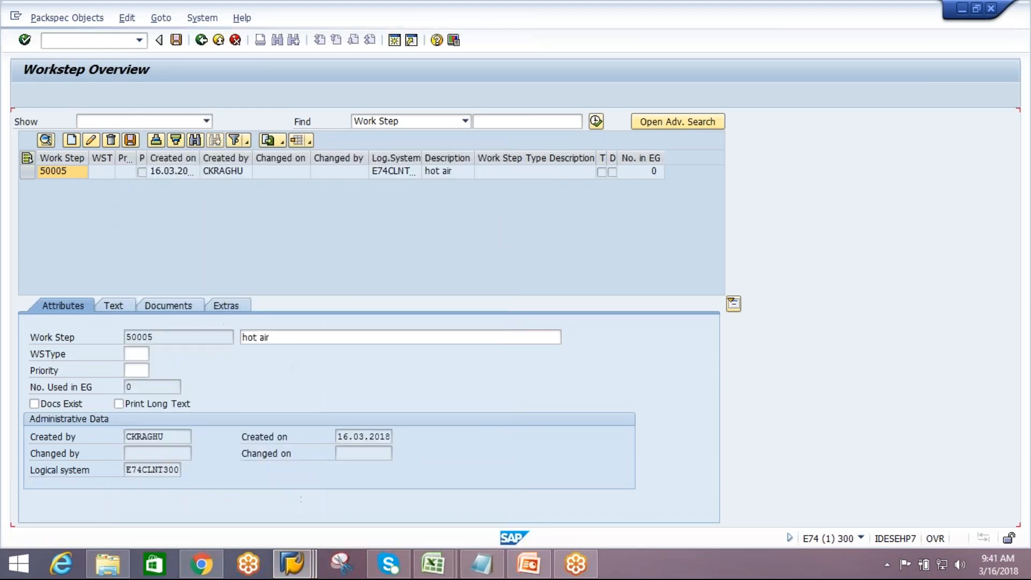
{"action": "key", "text": "Return"}
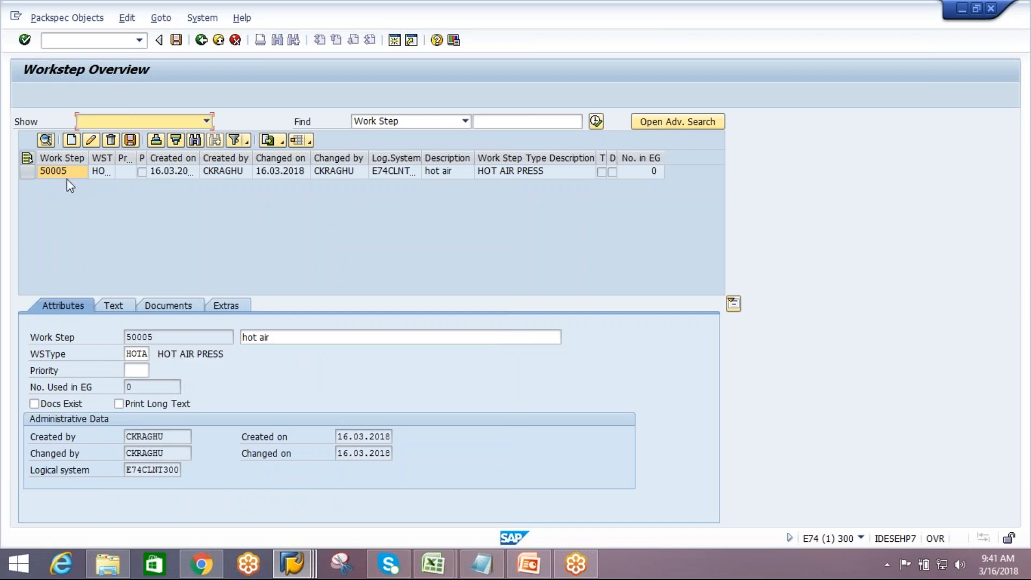
{"action": "left_click", "coordinate": [130, 139]}
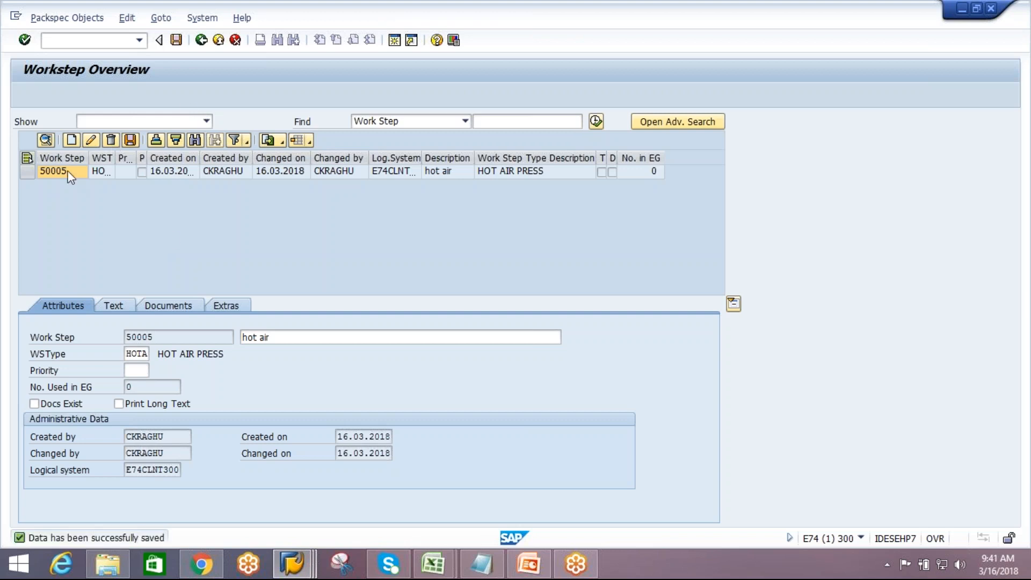
{"action": "left_click", "coordinate": [72, 140]}
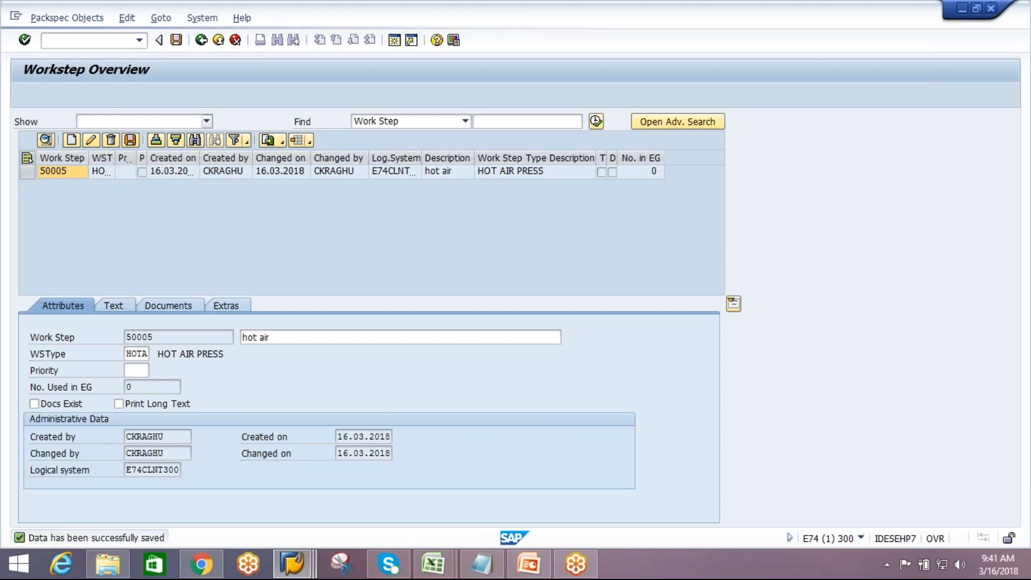
Create a new work step with work step type PUNC and the description PUNCHING
{"action": "left_click", "coordinate": [132, 356]}
{"action": "type", "text": "PUNC"}
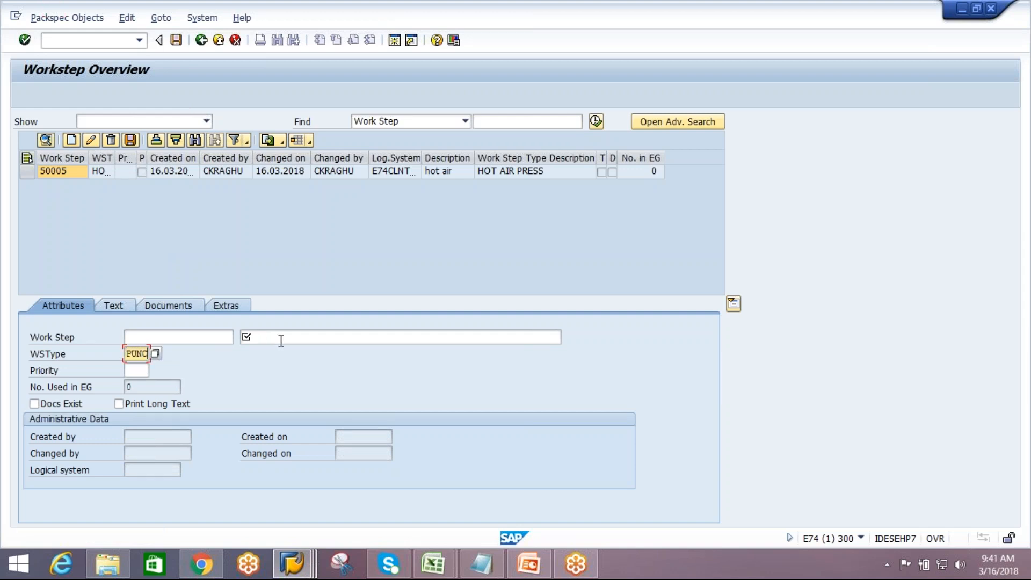
{"action": "left_click", "coordinate": [281, 338]}
{"action": "type", "text": "PUB"}
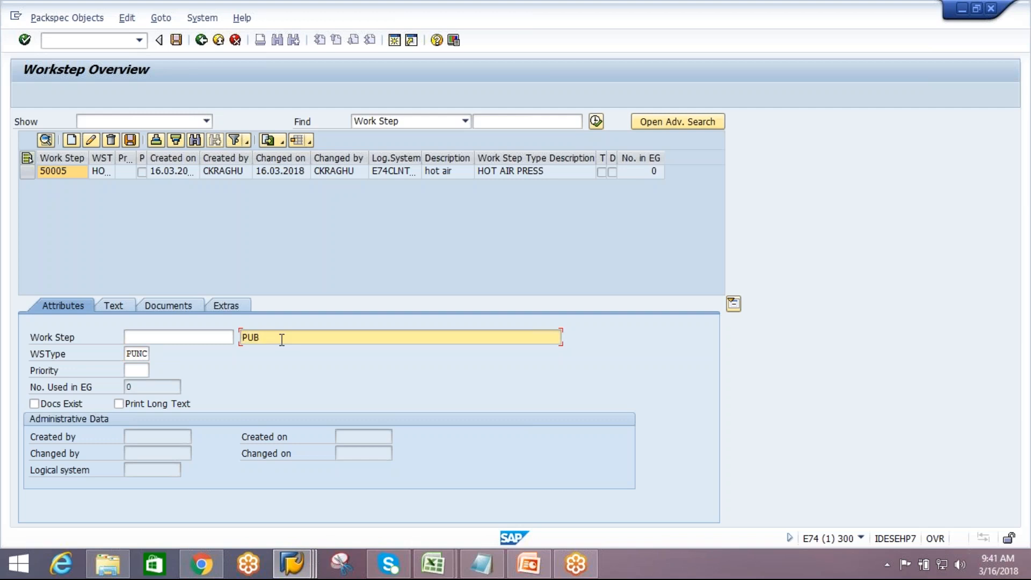
{"action": "key", "text": "BackSpace"}
{"action": "type", "text": "NCHING"}
{"action": "key", "text": "Return"}
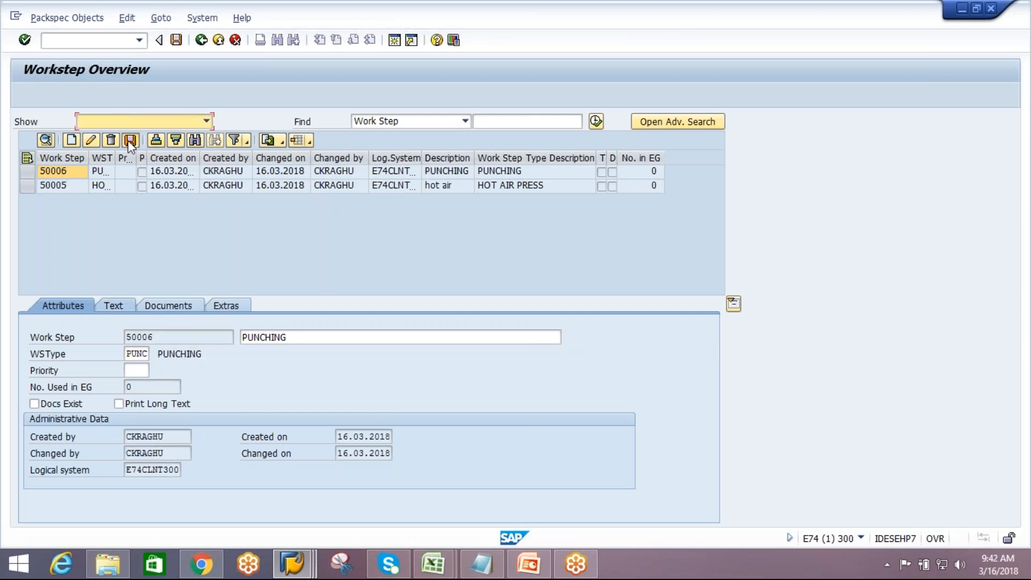
Back in packaging specification 682, assign work step 50005 to BUBBLEWRAP and 50006 to SHRINKWRAP on level 1
{"action": "left_click", "coordinate": [166, 338]}
{"action": "left_click", "coordinate": [292, 563]}
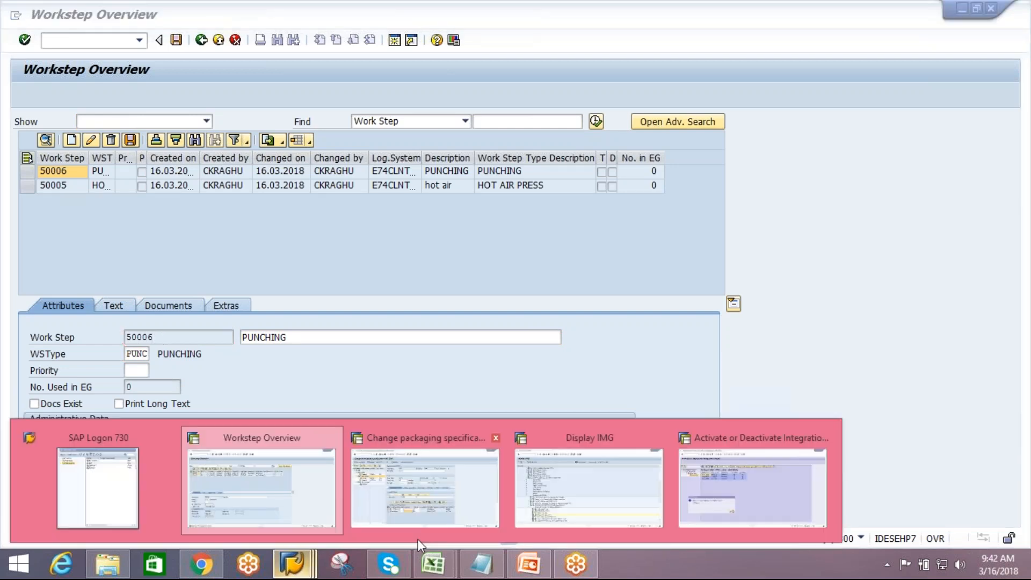
{"action": "left_click", "coordinate": [440, 516]}
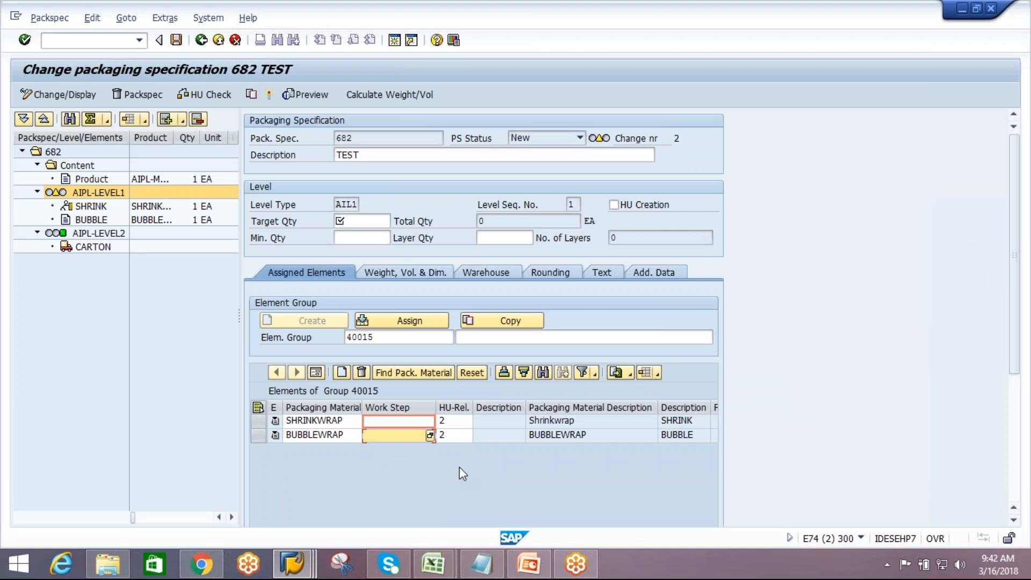
{"action": "left_click", "coordinate": [138, 356]}
{"action": "left_click", "coordinate": [411, 435]}
{"action": "type", "text": "5000"}
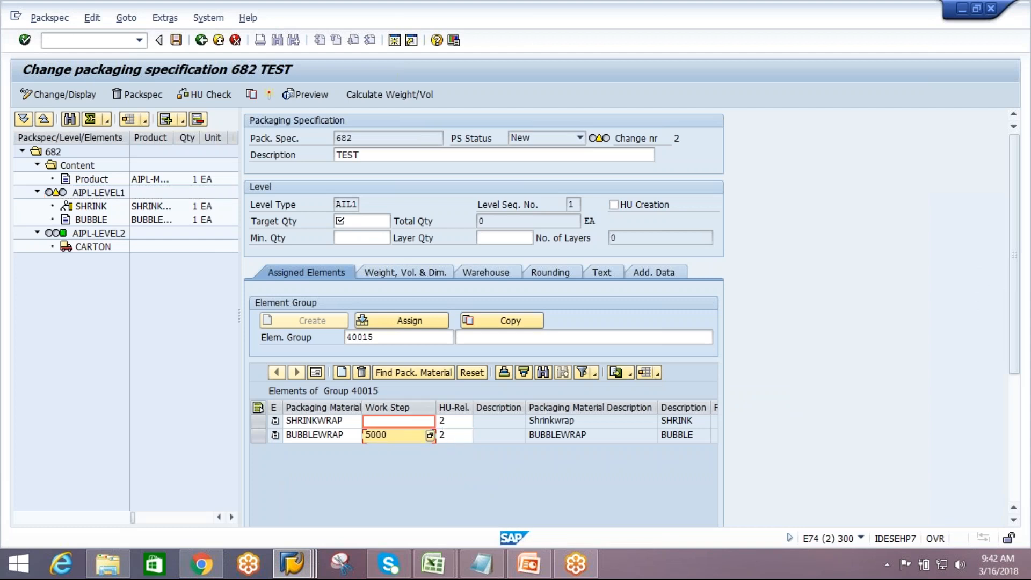
{"action": "type", "text": "5"}
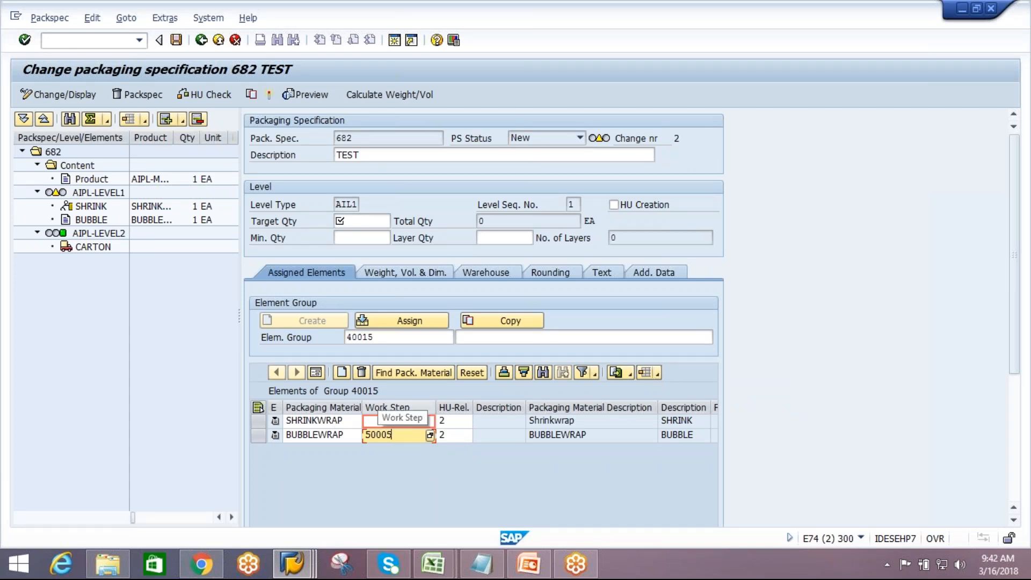
{"action": "left_click", "coordinate": [384, 422]}
{"action": "type", "text": "5"}
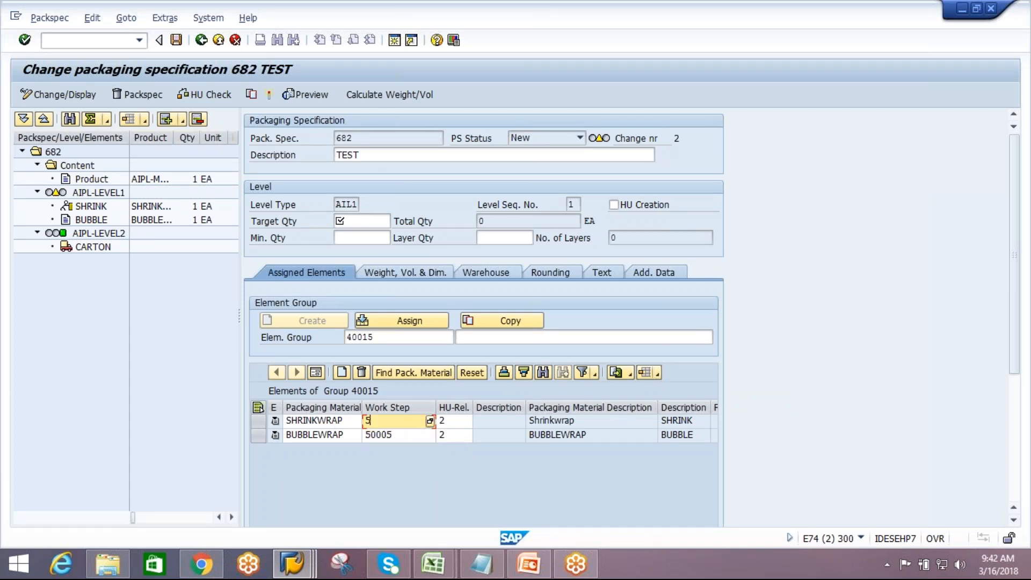
{"action": "type", "text": "0006"}
{"action": "key", "text": "Return"}
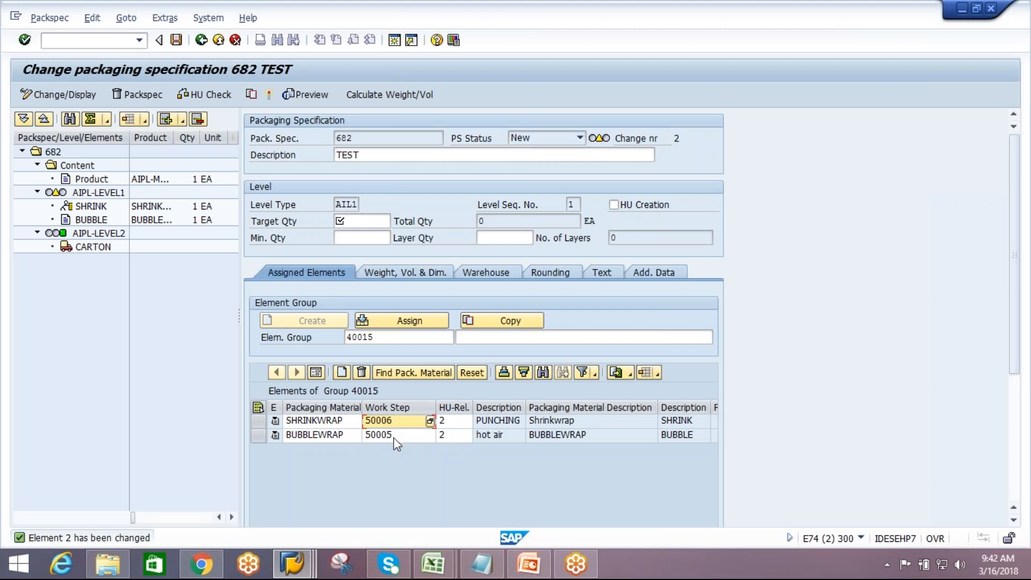
Describe level 1's element group 40015 as created in pack spec 682
{"action": "left_click", "coordinate": [401, 339]}
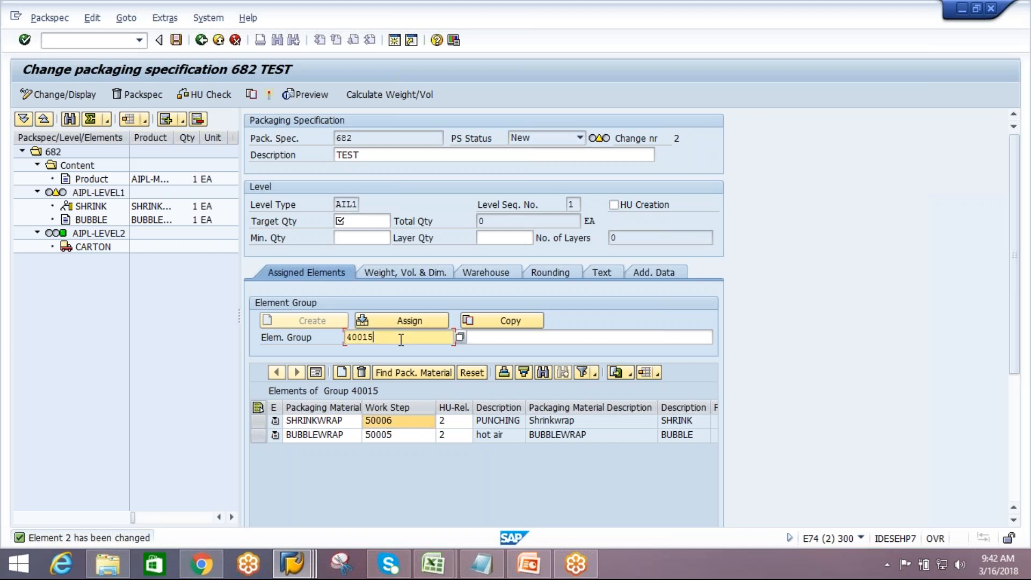
{"action": "left_click", "coordinate": [486, 337]}
{"action": "type", "text": "c"}
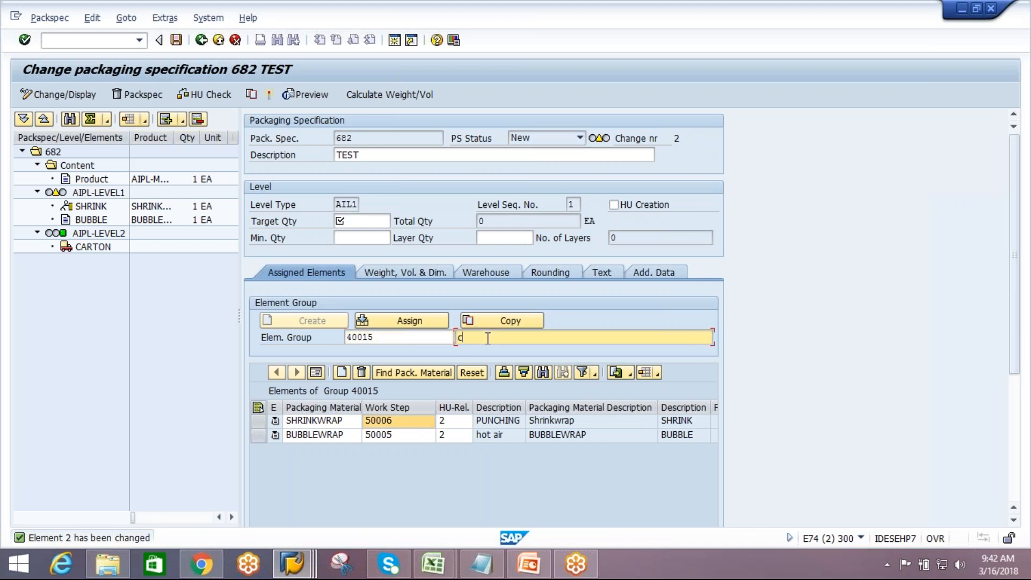
{"action": "type", "text": "reated in pack spec 682"}
{"action": "key", "text": "Return"}
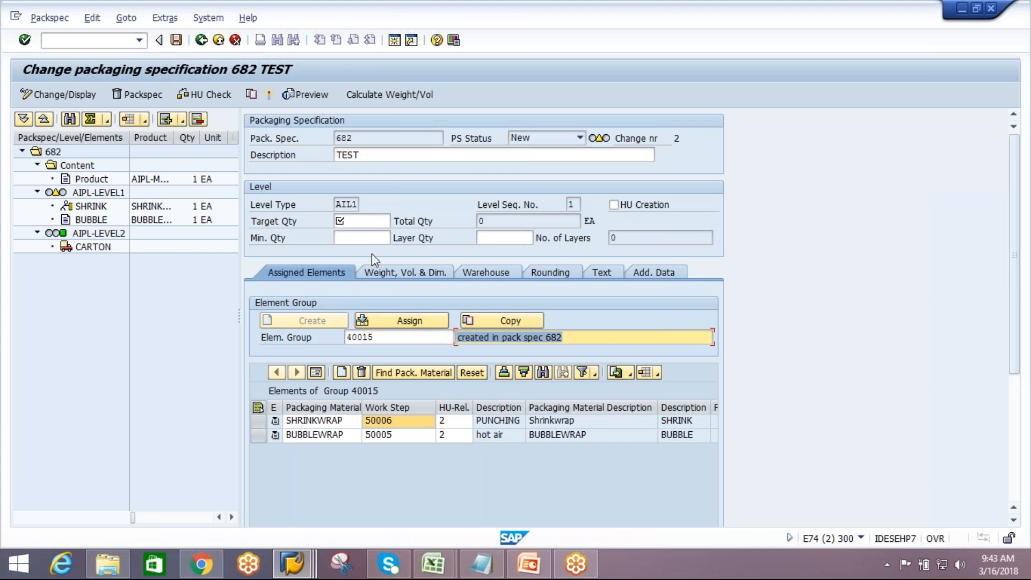
Set level 1's target quantity to 1 and its minimum quantity to 1
{"action": "left_click", "coordinate": [367, 222]}
{"action": "type", "text": "24"}
{"action": "left_click", "coordinate": [355, 237]}
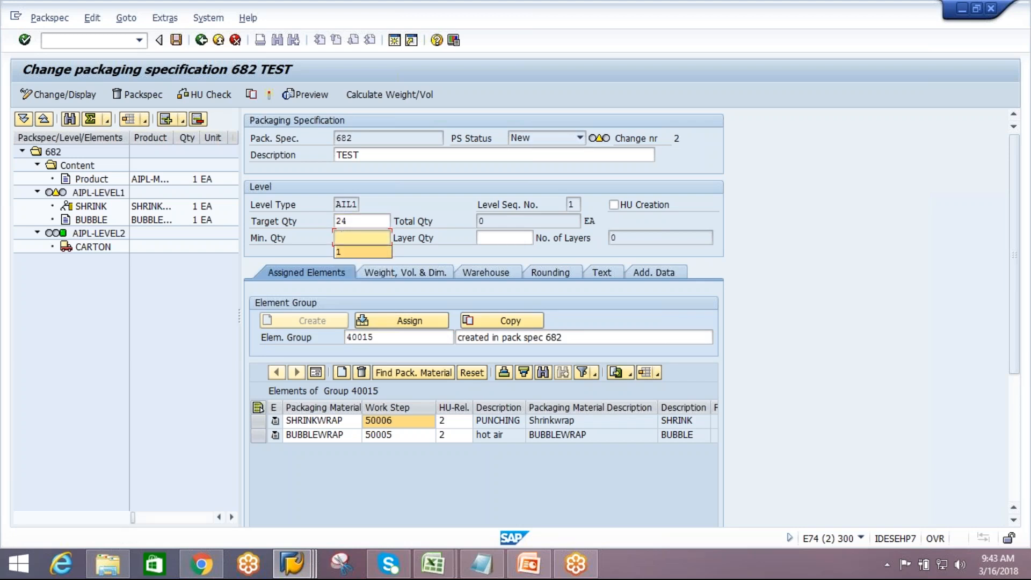
{"action": "type", "text": "1"}
{"action": "left_click", "coordinate": [355, 221]}
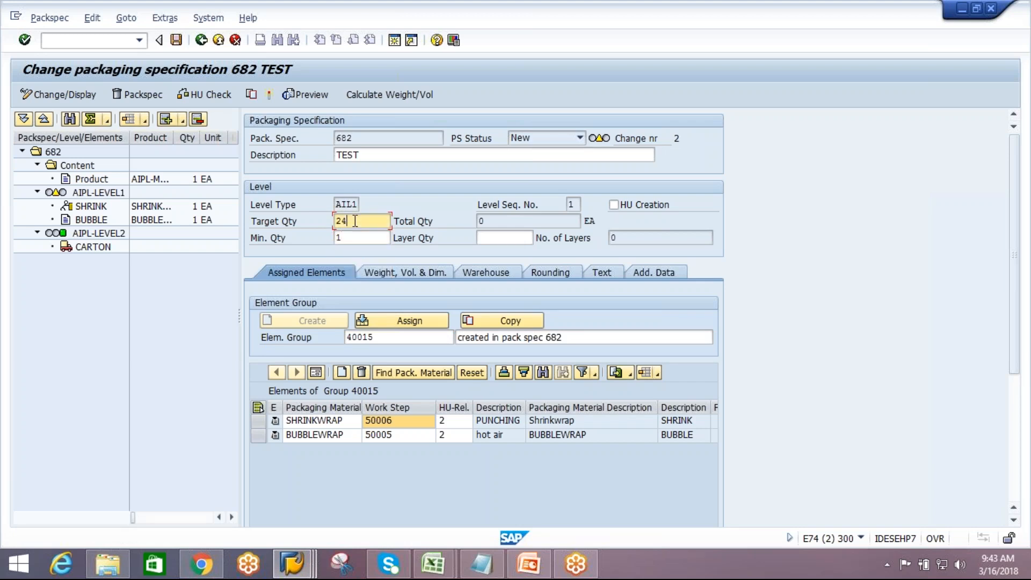
{"action": "key", "text": "BackSpace"}
{"action": "key", "text": "BackSpace"}
{"action": "type", "text": "1"}
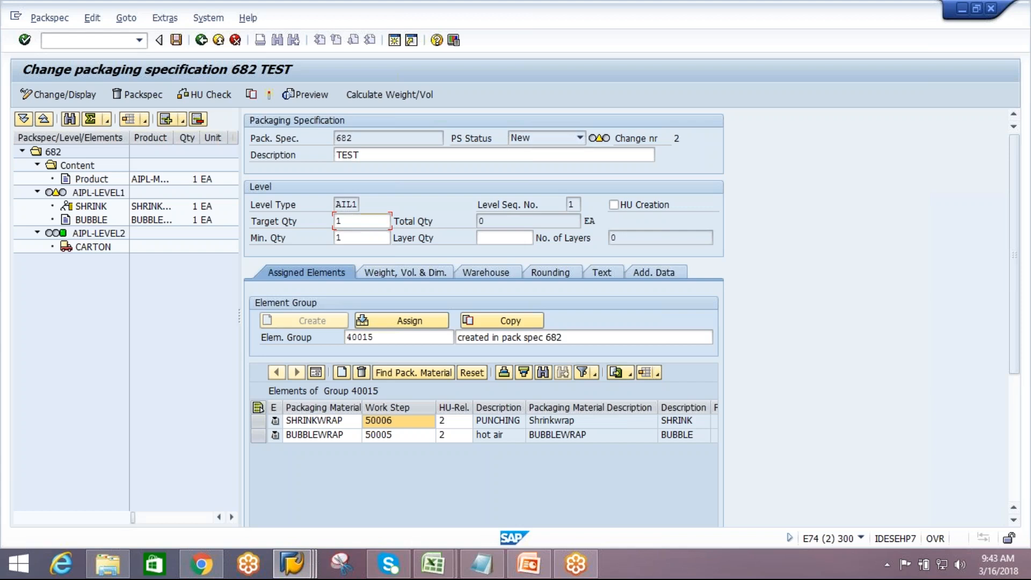
{"action": "key", "text": "Return"}
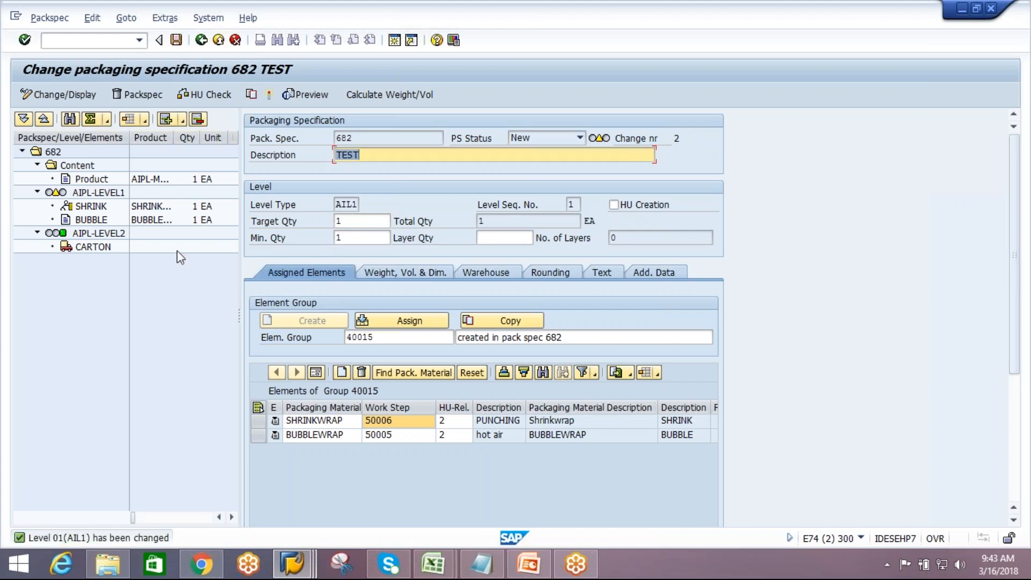
Describe level 2's element group 40016 as created in pack spec 682 at level2
{"action": "left_click", "coordinate": [120, 233]}
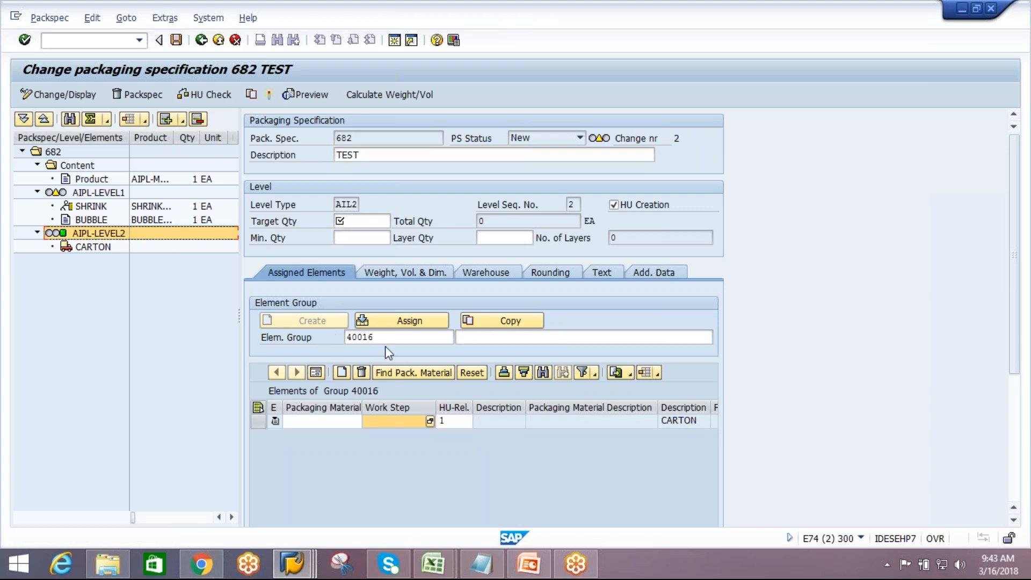
{"action": "left_click", "coordinate": [87, 191]}
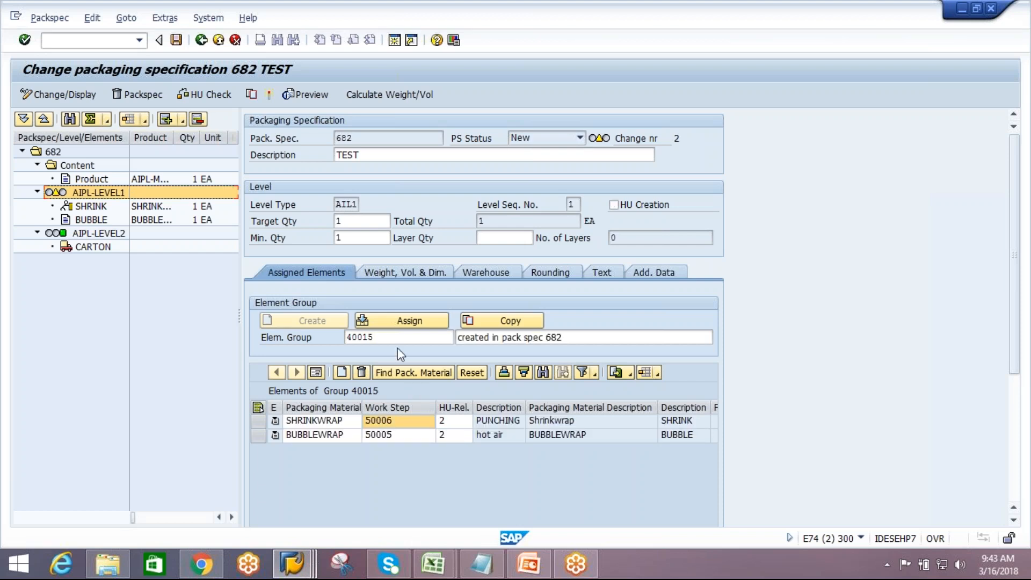
{"action": "left_click", "coordinate": [96, 237]}
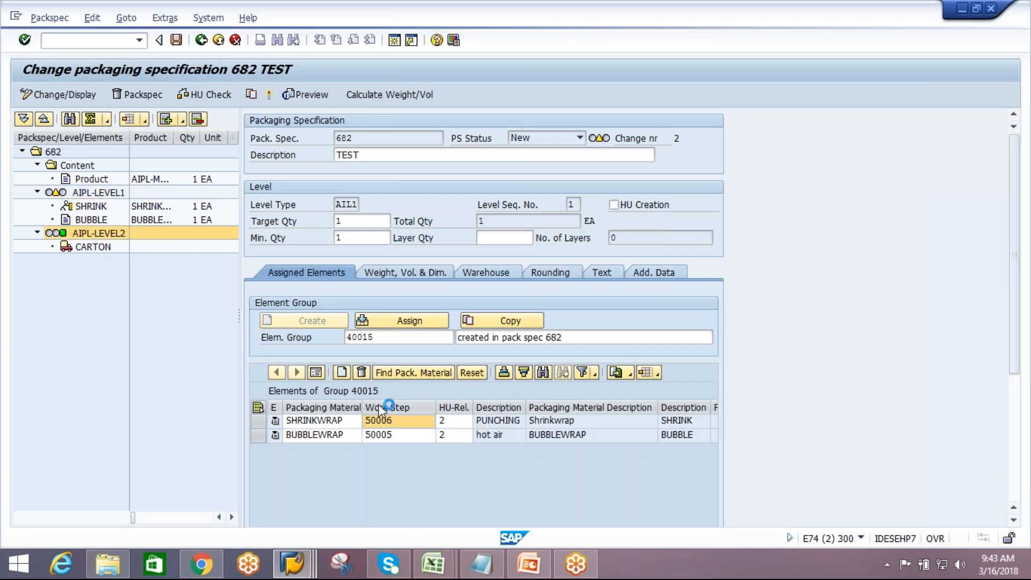
{"action": "left_click", "coordinate": [388, 336]}
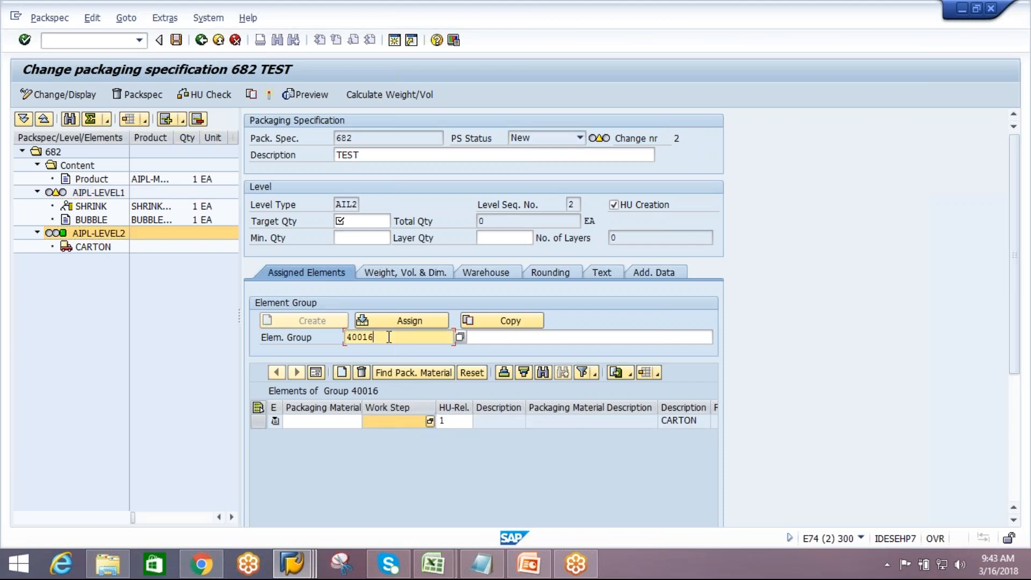
{"action": "key", "text": "Tab"}
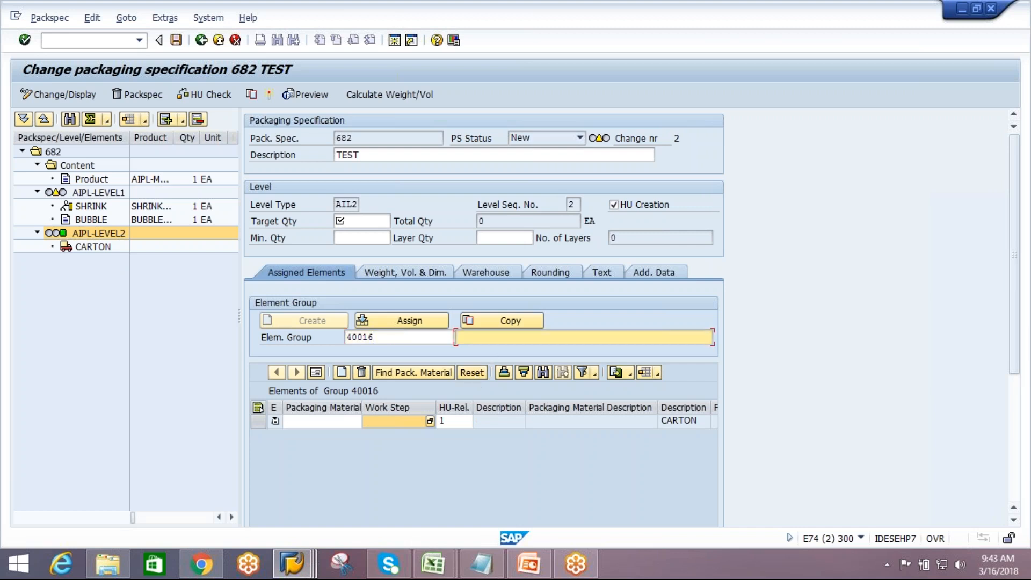
{"action": "type", "text": "c"}
{"action": "left_click", "coordinate": [501, 348]}
{"action": "type", "text": "at l3v3l"}
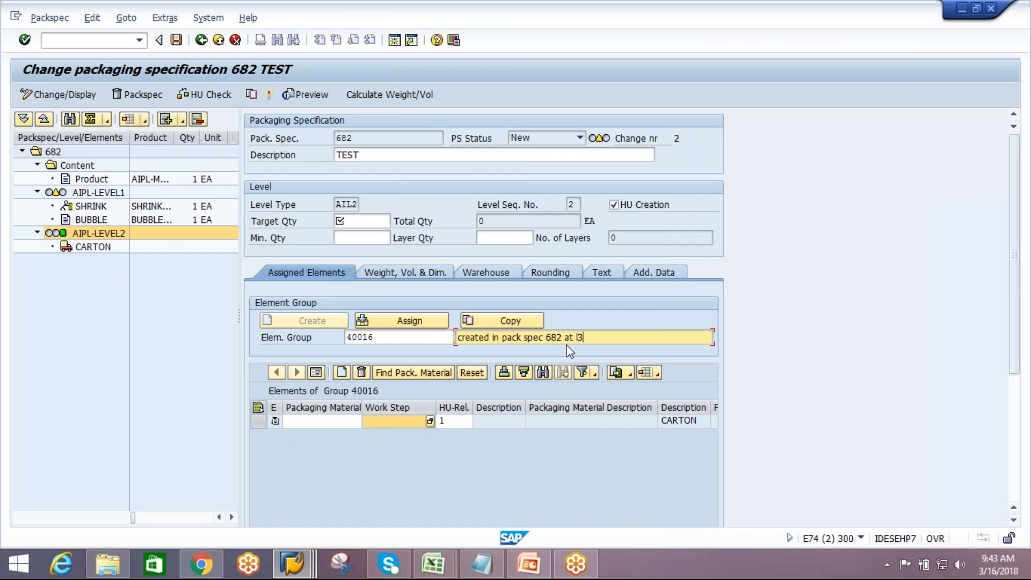
{"action": "key", "text": "BackSpace"}
{"action": "key", "text": "BackSpace"}
{"action": "key", "text": "BackSpace"}
{"action": "key", "text": "BackSpace"}
{"action": "key", "text": "BackSpace"}
{"action": "type", "text": "level2"}
Assign packaging material AIPL-CARTON to the CARTON element on level 2
{"action": "left_click", "coordinate": [355, 424]}
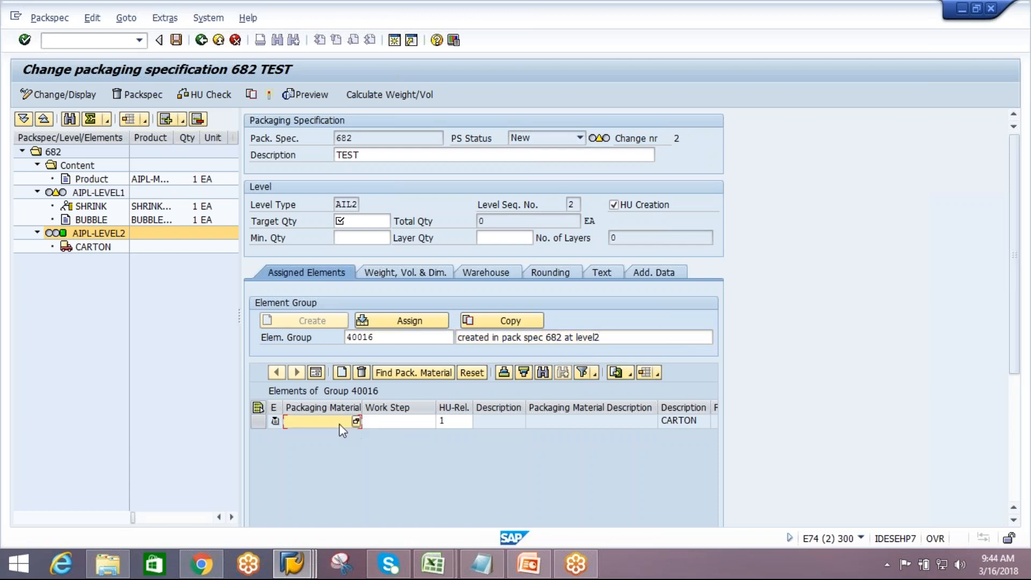
{"action": "left_click", "coordinate": [97, 252]}
{"action": "left_click", "coordinate": [420, 439]}
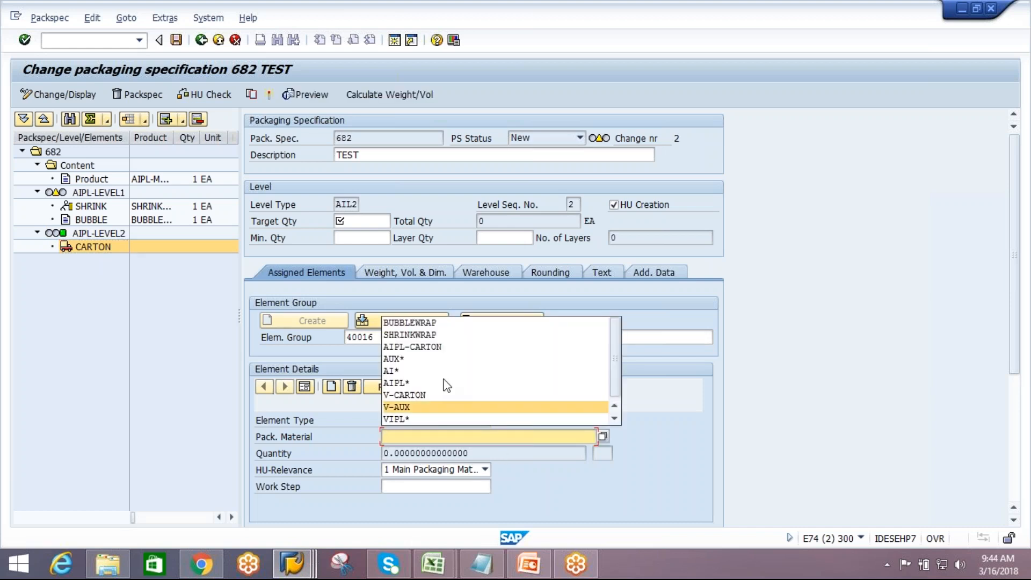
{"action": "left_click", "coordinate": [439, 348]}
{"action": "key", "text": "Return"}
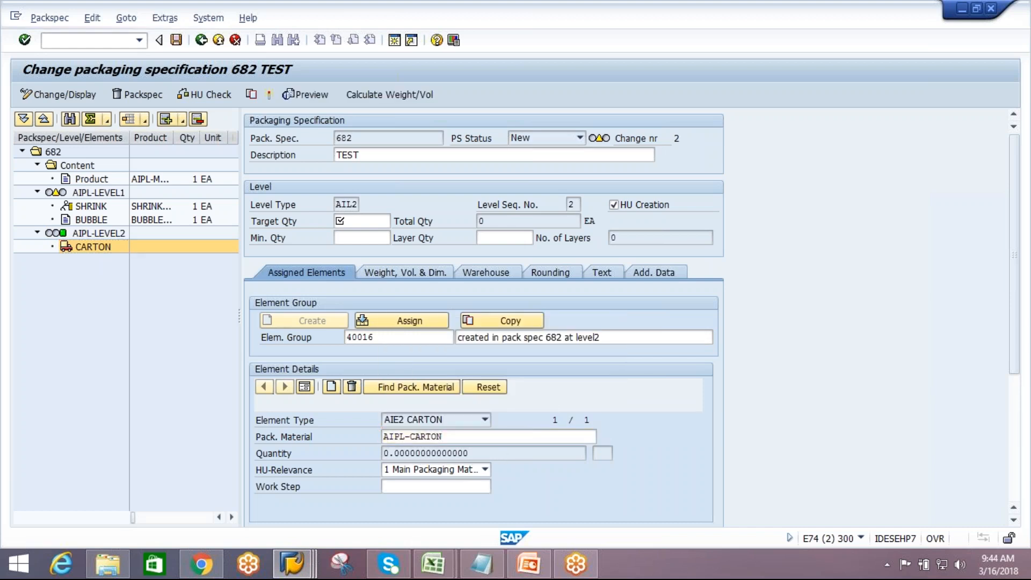
Try to assign work step 50006 to the CARTON element, then clear its work step again
{"action": "left_click", "coordinate": [439, 488]}
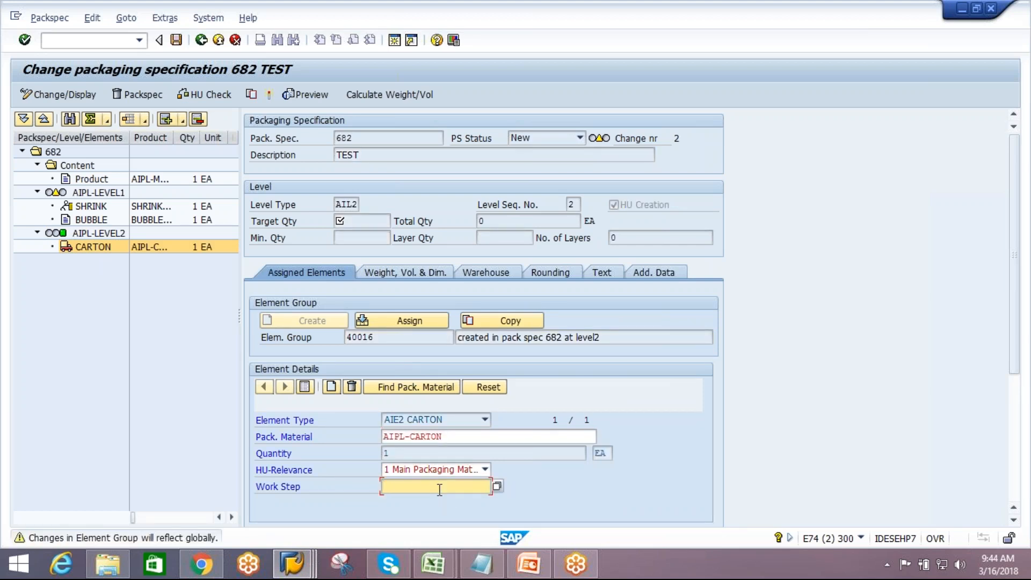
{"action": "type", "text": "4000"}
{"action": "key", "text": "BackSpace"}
{"action": "key", "text": "BackSpace"}
{"action": "key", "text": "BackSpace"}
{"action": "key", "text": "BackSpace"}
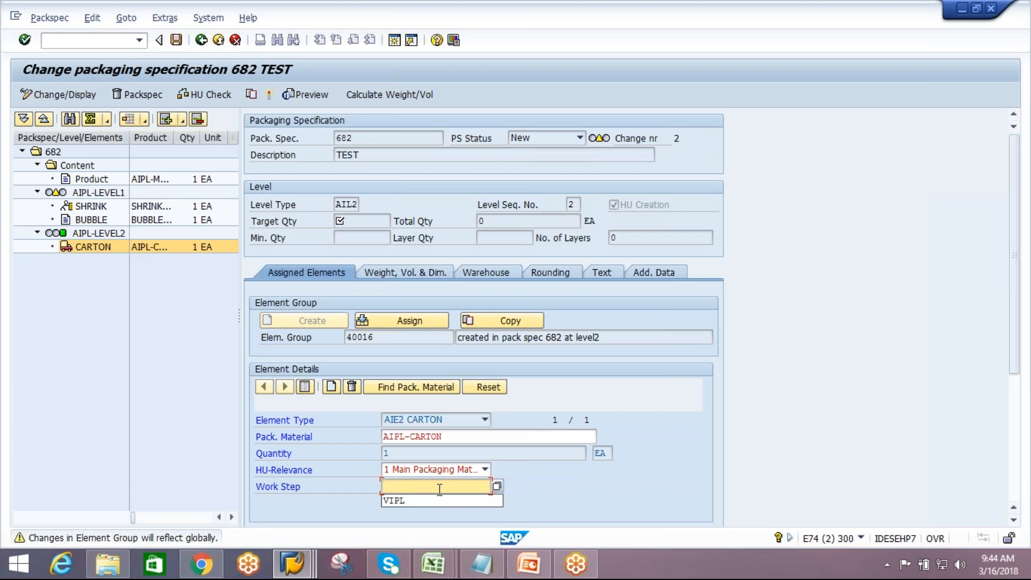
{"action": "type", "text": "50006"}
{"action": "key", "text": "Return"}
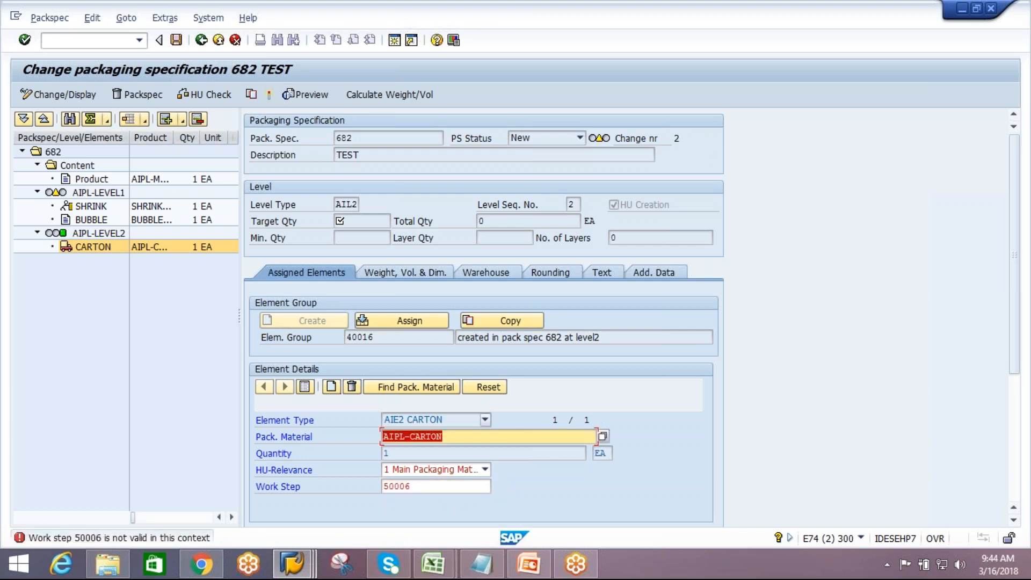
{"action": "key", "text": "Delete"}
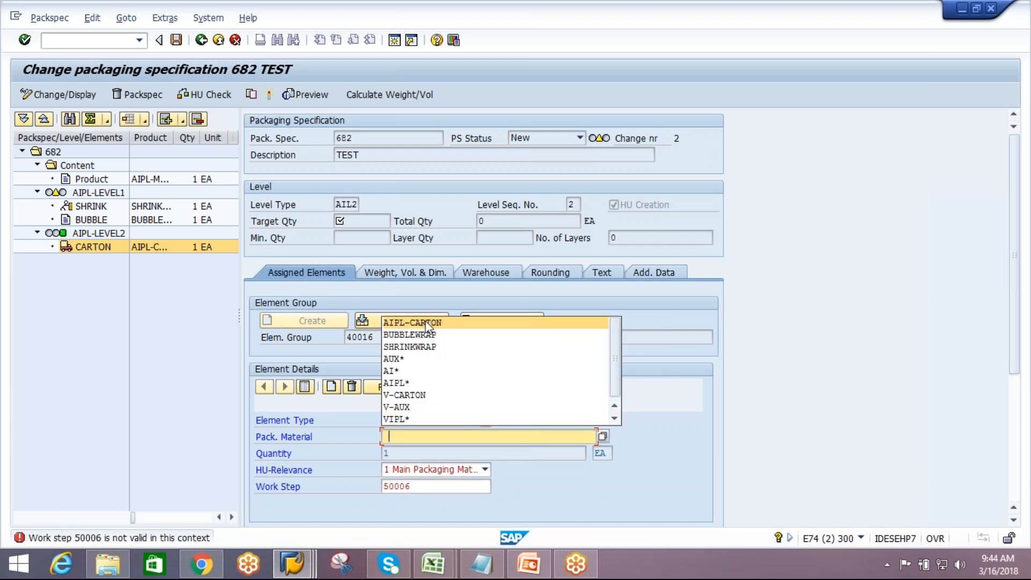
{"action": "left_click", "coordinate": [427, 322]}
{"action": "left_click", "coordinate": [429, 486]}
{"action": "key", "text": "BackSpace"}
{"action": "key", "text": "BackSpace"}
{"action": "key", "text": "BackSpace"}
{"action": "key", "text": "BackSpace"}
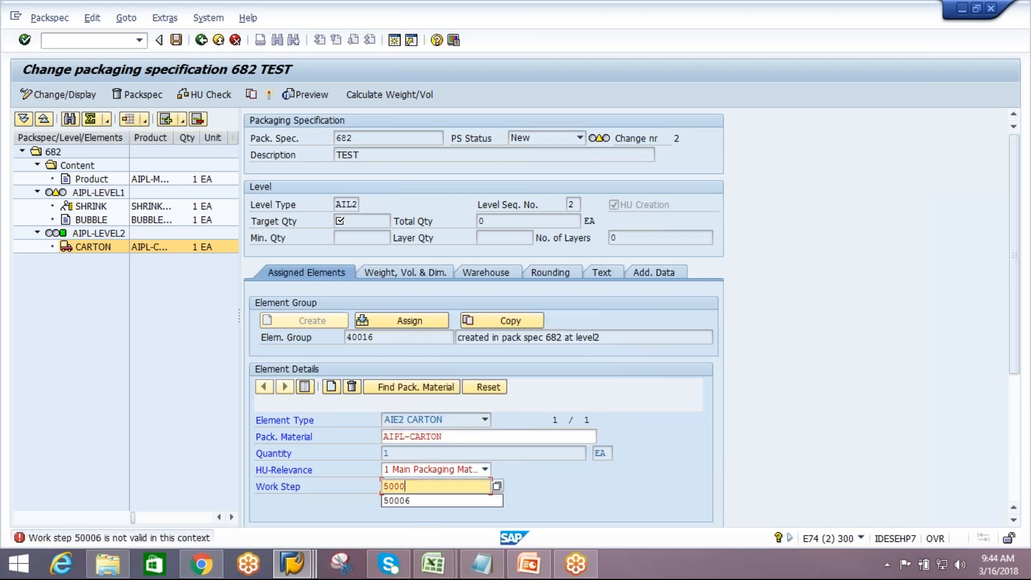
{"action": "key", "text": "BackSpace"}
{"action": "key", "text": "Return"}
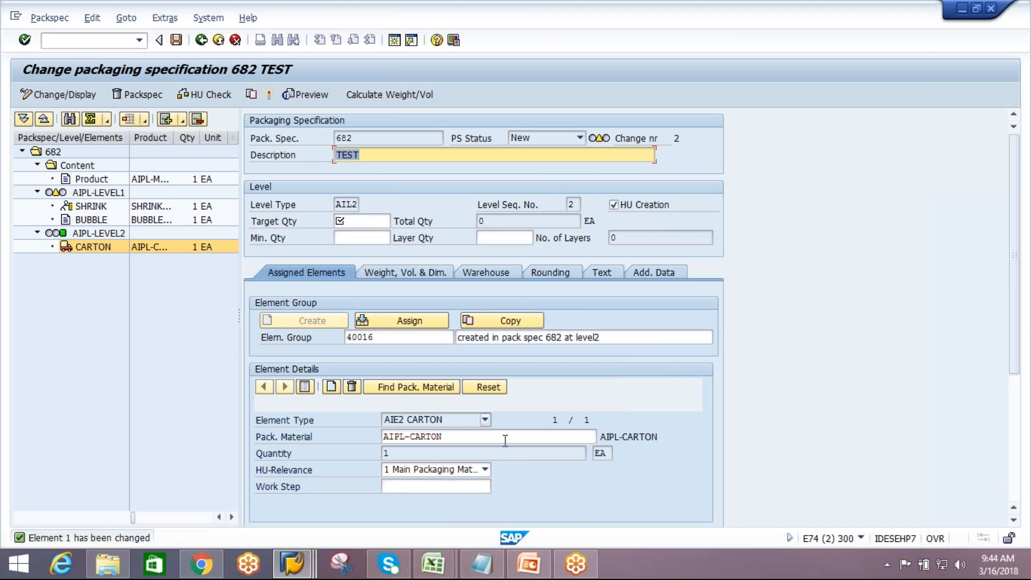
Set level 2's target quantity to 100 and its minimum quantity to 1
{"action": "left_click", "coordinate": [106, 235]}
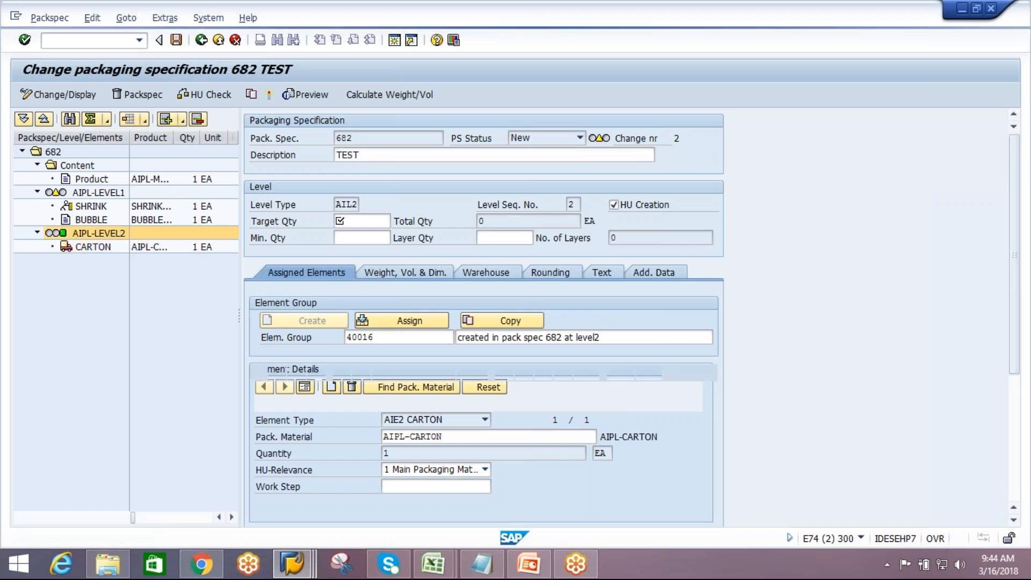
{"action": "left_click", "coordinate": [366, 221]}
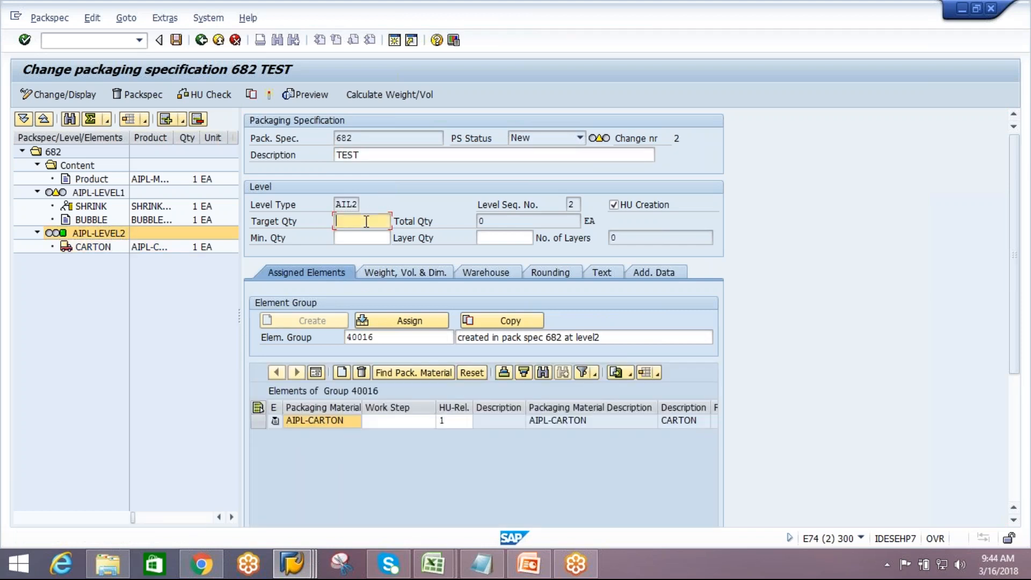
{"action": "type", "text": "100"}
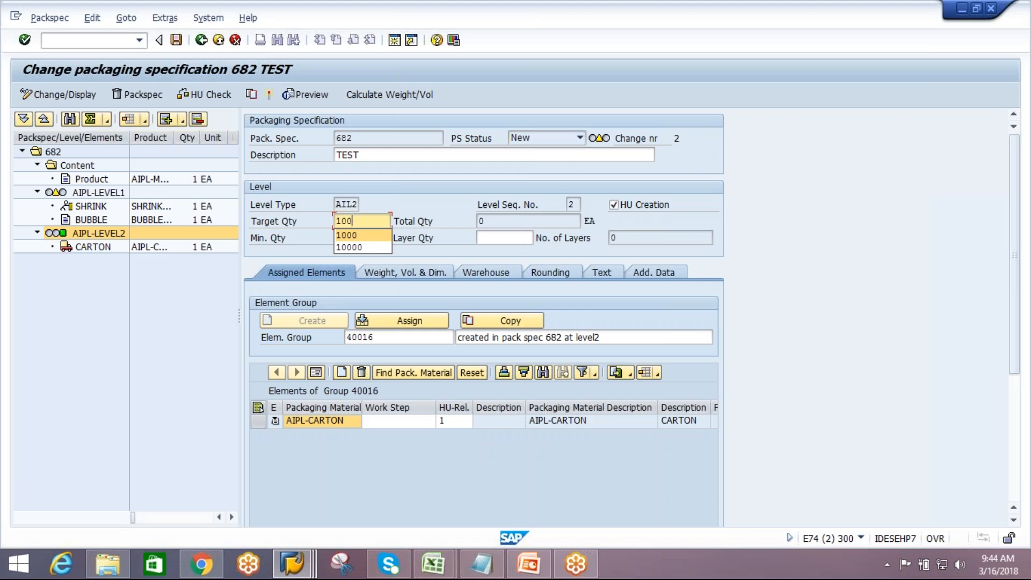
{"action": "left_click", "coordinate": [349, 241]}
{"action": "type", "text": "1"}
{"action": "key", "text": "Return"}
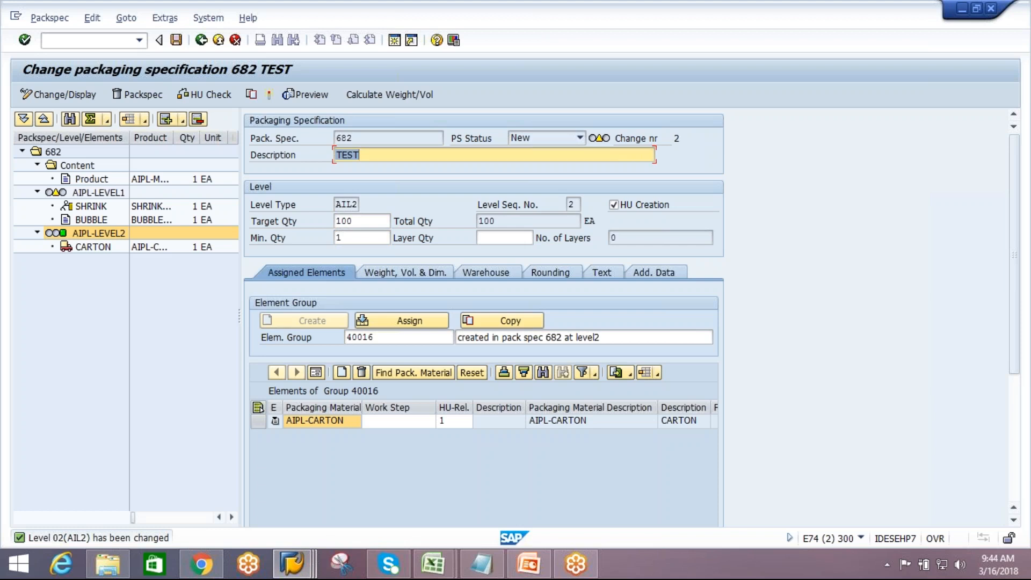
Set level 2's target quantity to 24
{"action": "left_click_drag", "start_coordinate": [362, 220], "coordinate": [325, 222]}
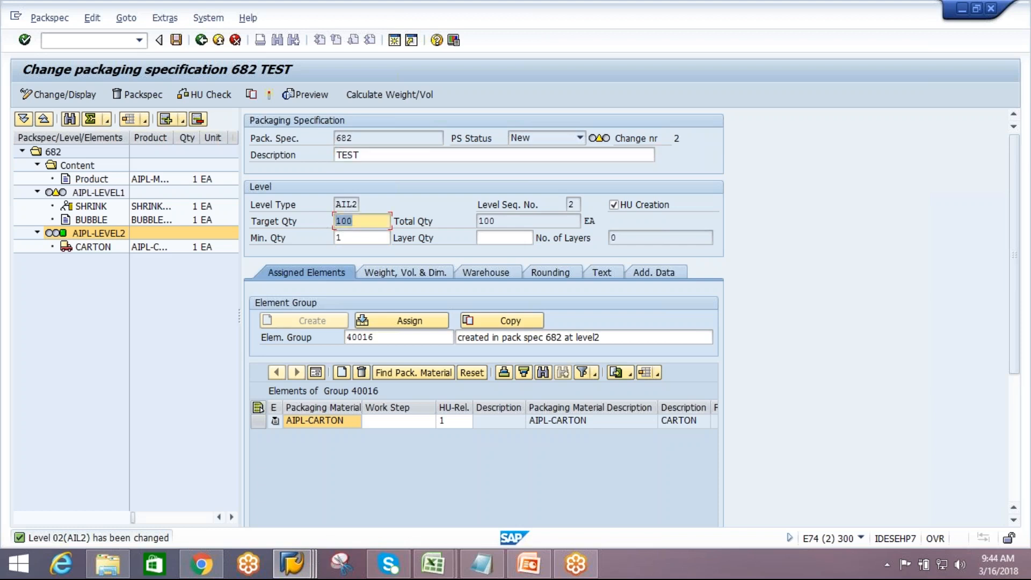
{"action": "type", "text": "24"}
{"action": "key", "text": "Return"}
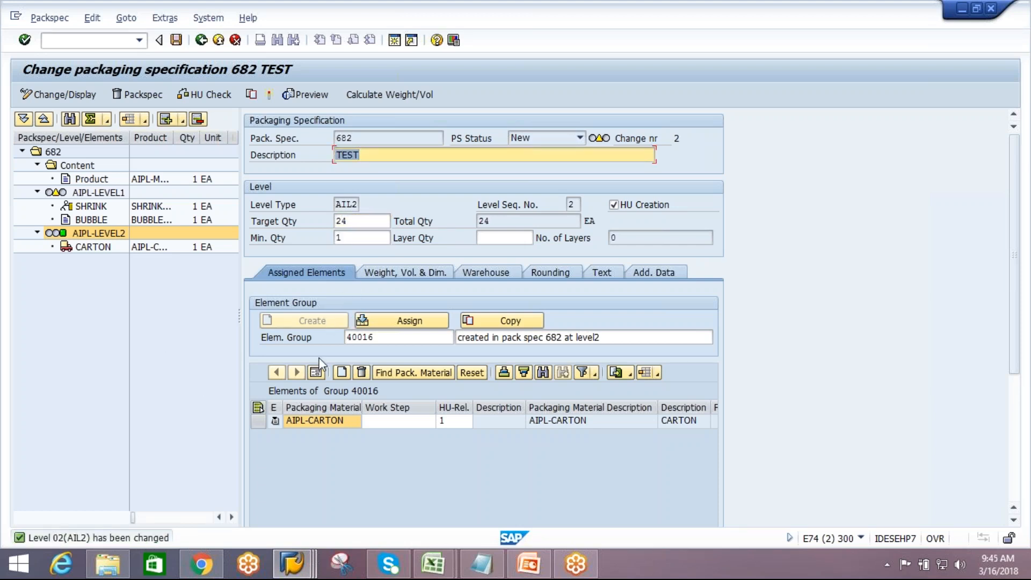
Add a determination record with condition type 0IBD (Inbound Delivery) for packaging specification 682
{"action": "left_click", "coordinate": [89, 192]}
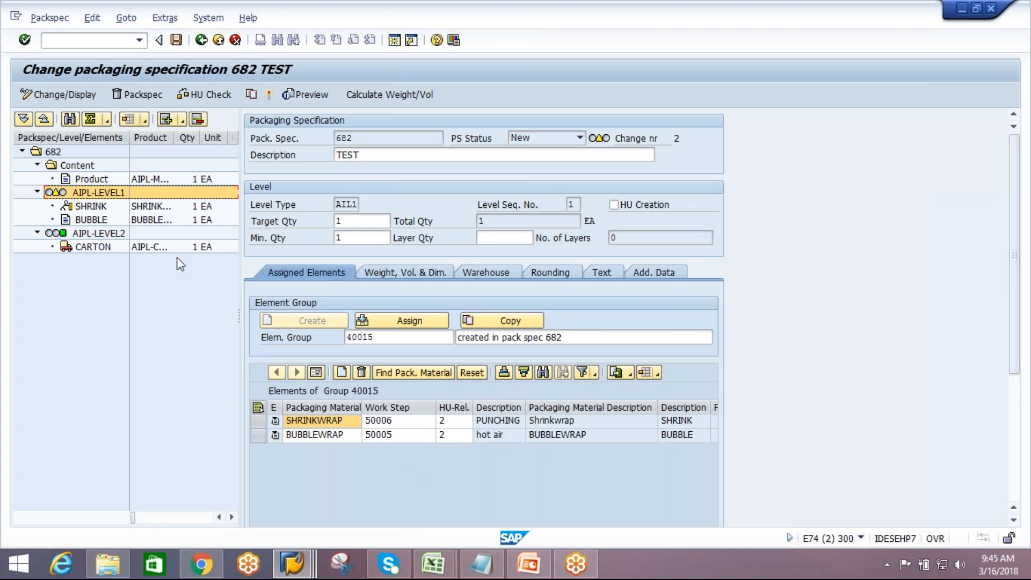
{"action": "left_click", "coordinate": [111, 236]}
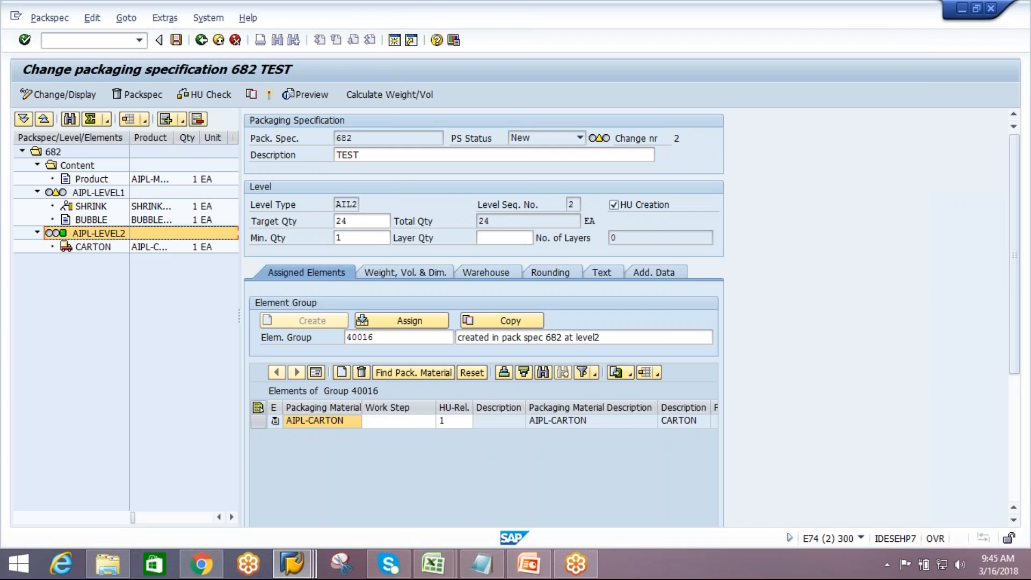
{"action": "left_click", "coordinate": [57, 153]}
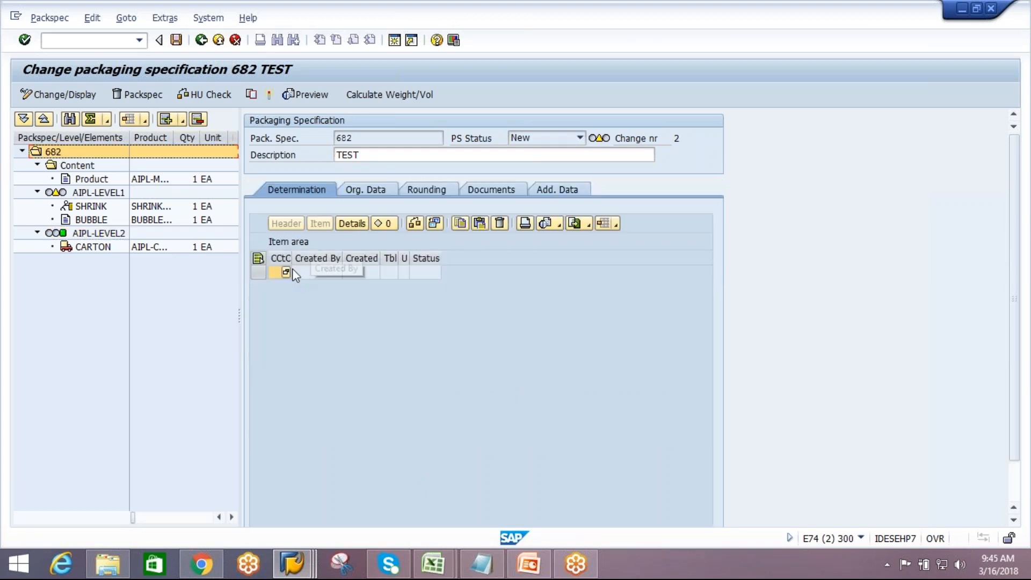
{"action": "left_click_drag", "start_coordinate": [292, 257], "coordinate": [354, 258]}
{"action": "left_click", "coordinate": [347, 272]}
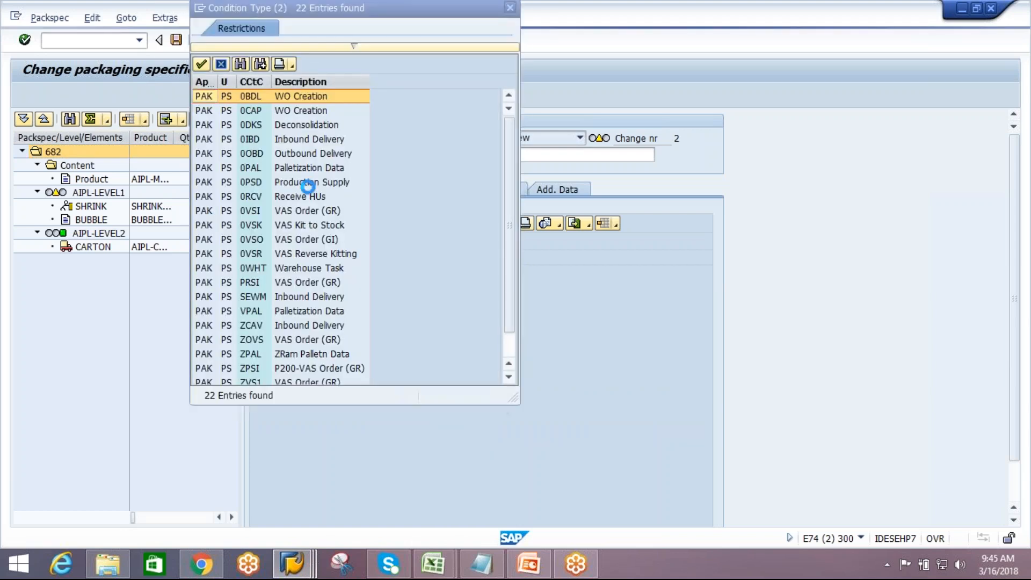
{"action": "double_click", "coordinate": [316, 139]}
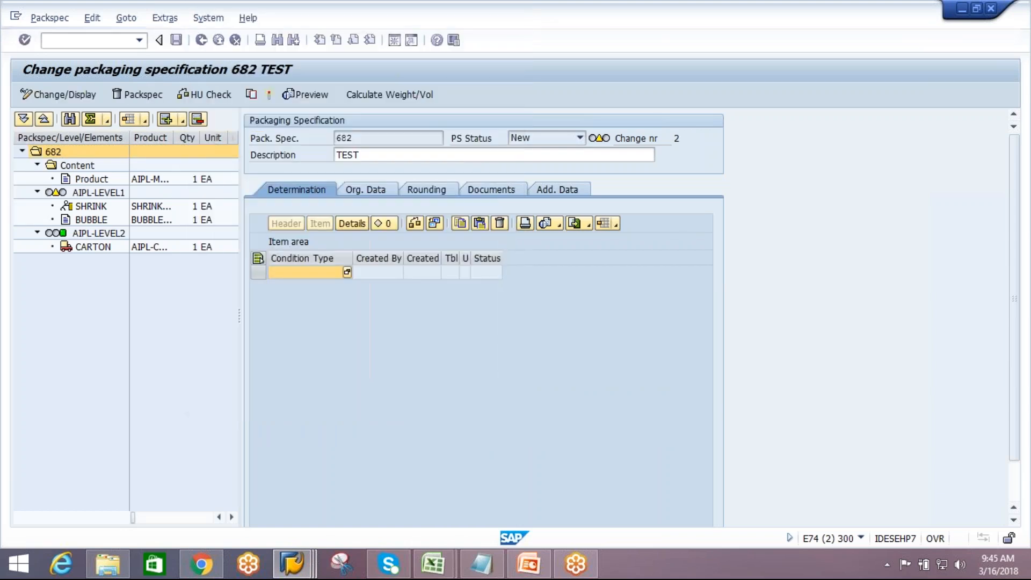
{"action": "key", "text": "Return"}
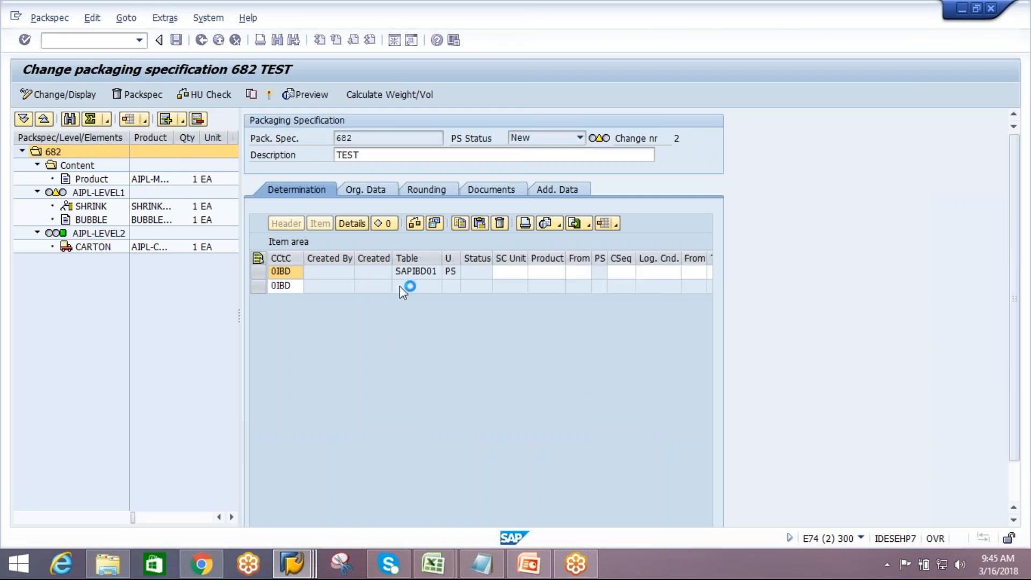
Enter AIPL-SCU as the supply chain unit in the 0IBD determination record
{"action": "left_click", "coordinate": [521, 272]}
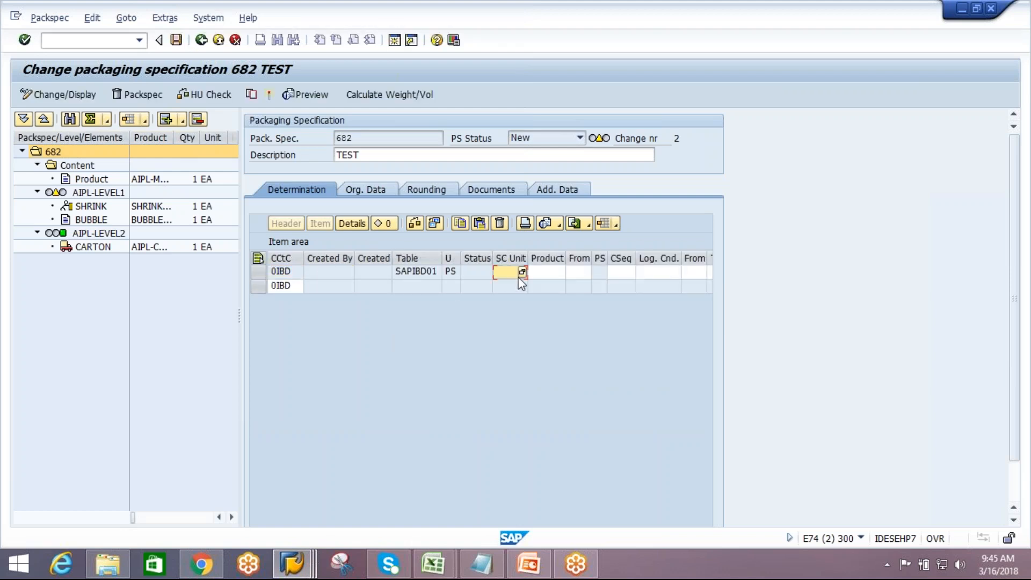
{"action": "left_click_drag", "start_coordinate": [529, 259], "coordinate": [563, 259]}
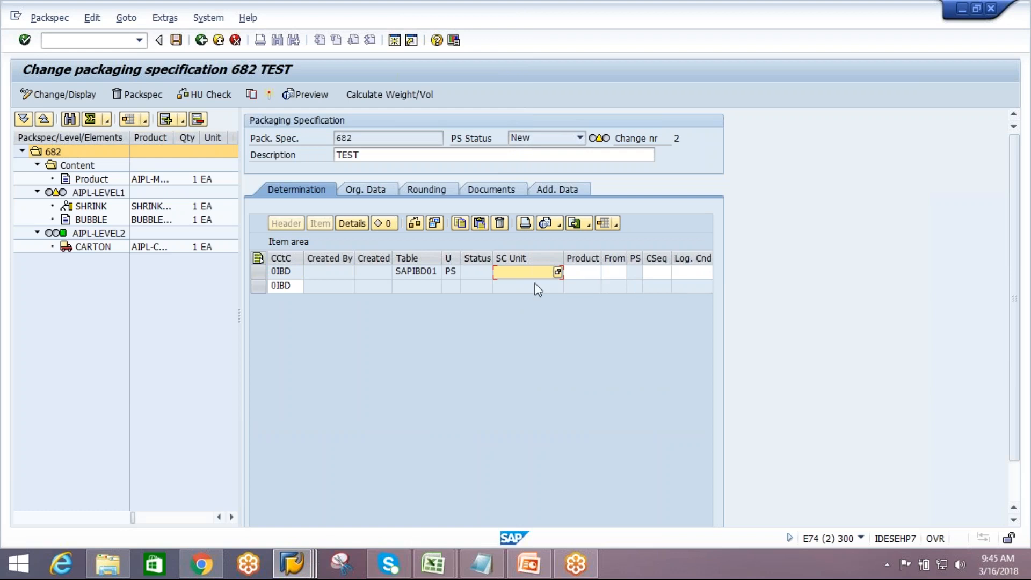
{"action": "type", "text": "AIPL-SCU"}
{"action": "key", "text": "Return"}
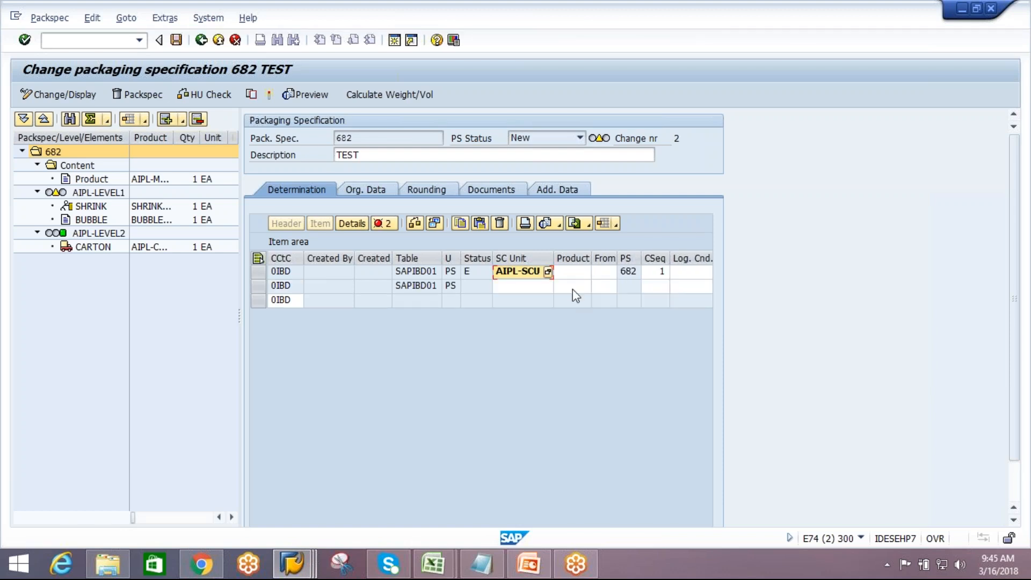
Enter product AIPL-MAT2 in the 0IBD determination record
{"action": "left_click", "coordinate": [576, 278]}
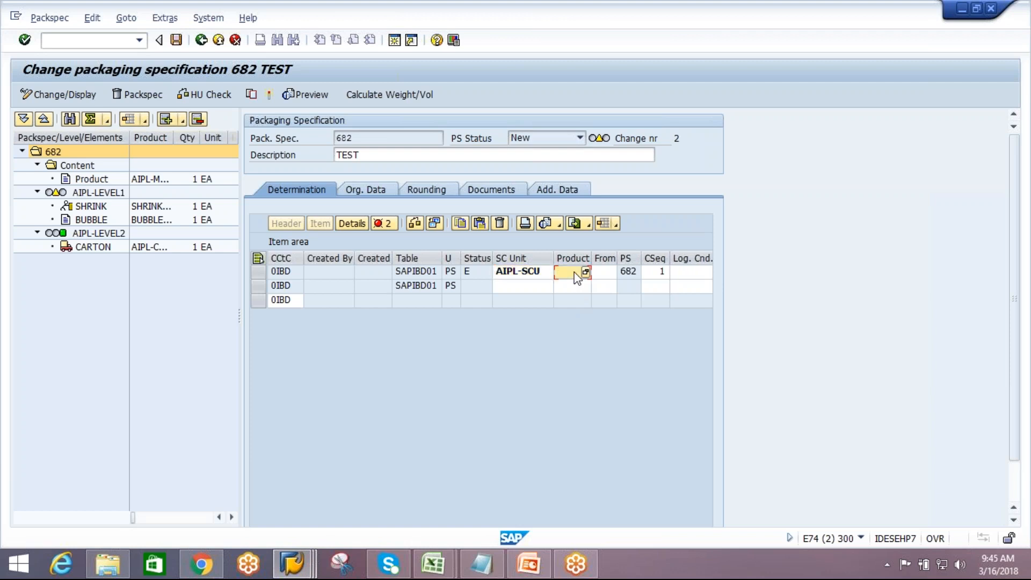
{"action": "type", "text": "AIPL"}
{"action": "type", "text": "-MAT"}
{"action": "type", "text": "2"}
Set the record's ship-from to business partner AIPL-VEN, searching partners matching AIPL*
{"action": "left_click", "coordinate": [607, 273]}
{"action": "key", "text": "F4"}
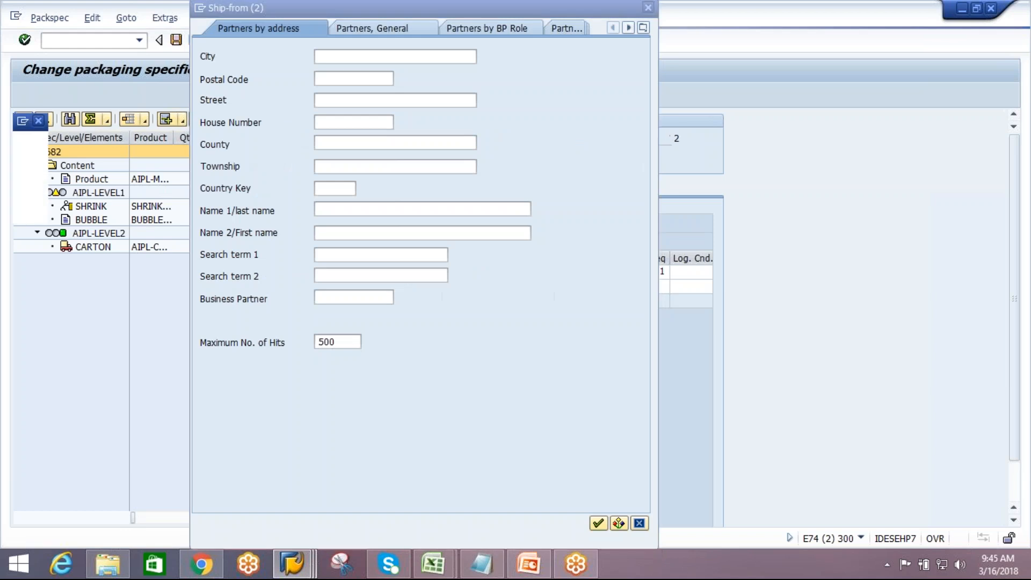
{"action": "left_click", "coordinate": [342, 295]}
{"action": "type", "text": "AIPL"}
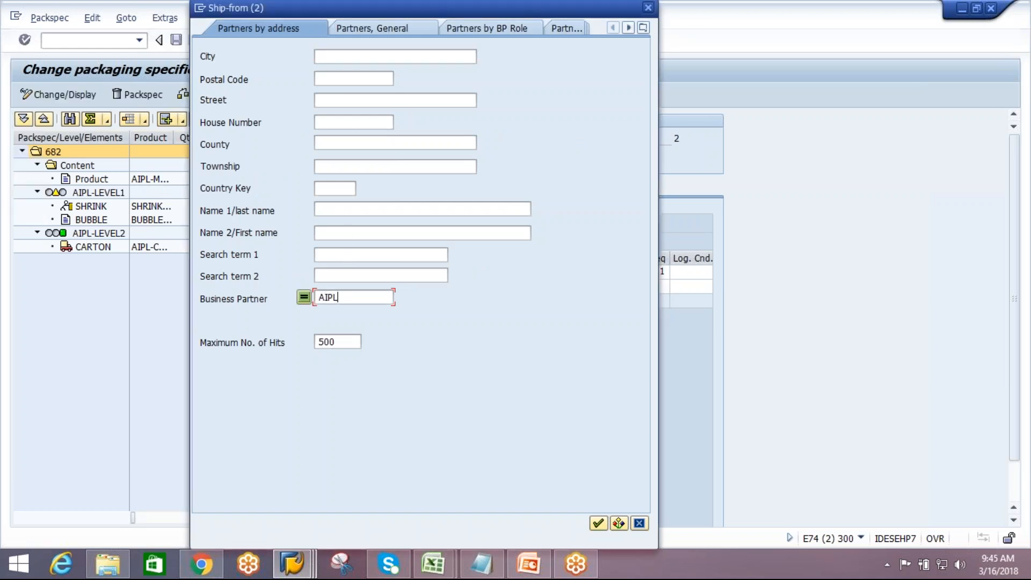
{"action": "type", "text": "*"}
{"action": "left_click", "coordinate": [599, 520]}
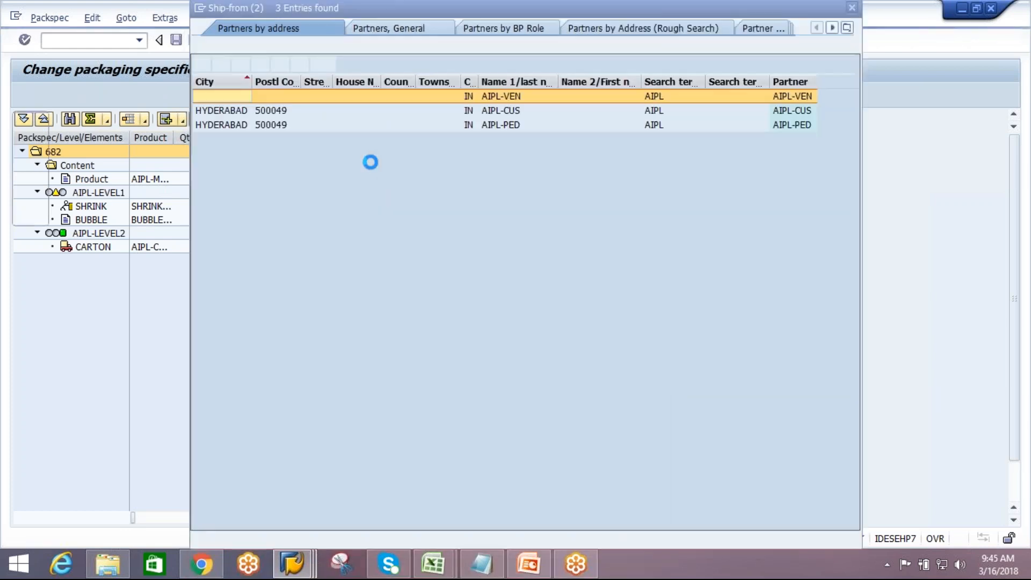
{"action": "double_click", "coordinate": [785, 96]}
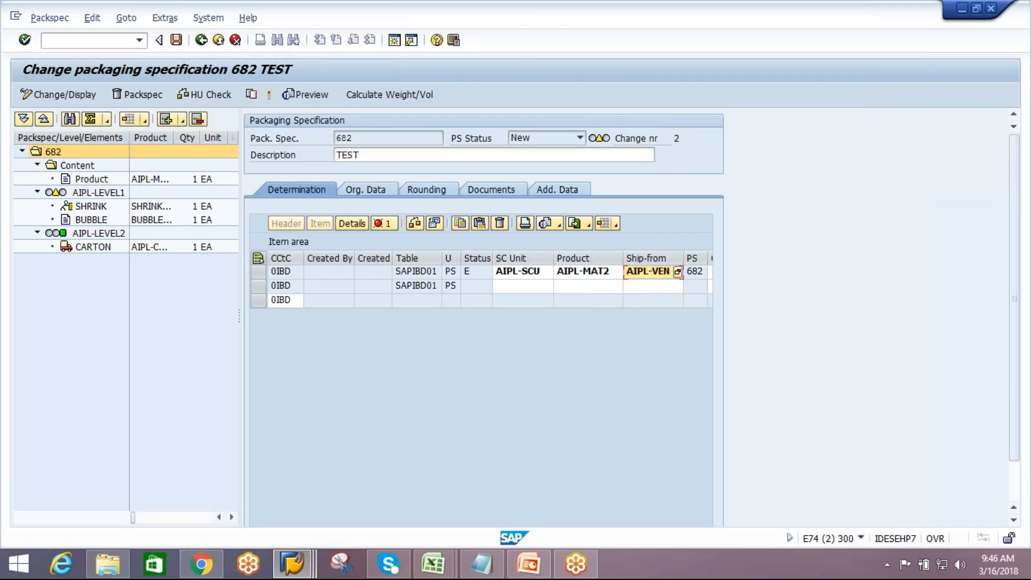
Run the HU check and open the details of the reported messages
{"action": "left_click", "coordinate": [192, 94]}
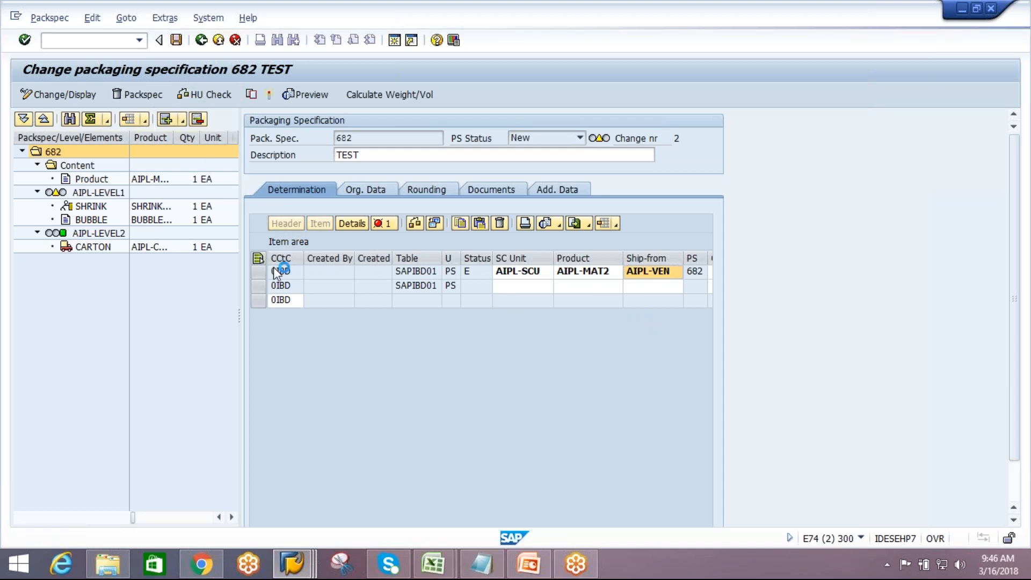
{"action": "left_click", "coordinate": [383, 222]}
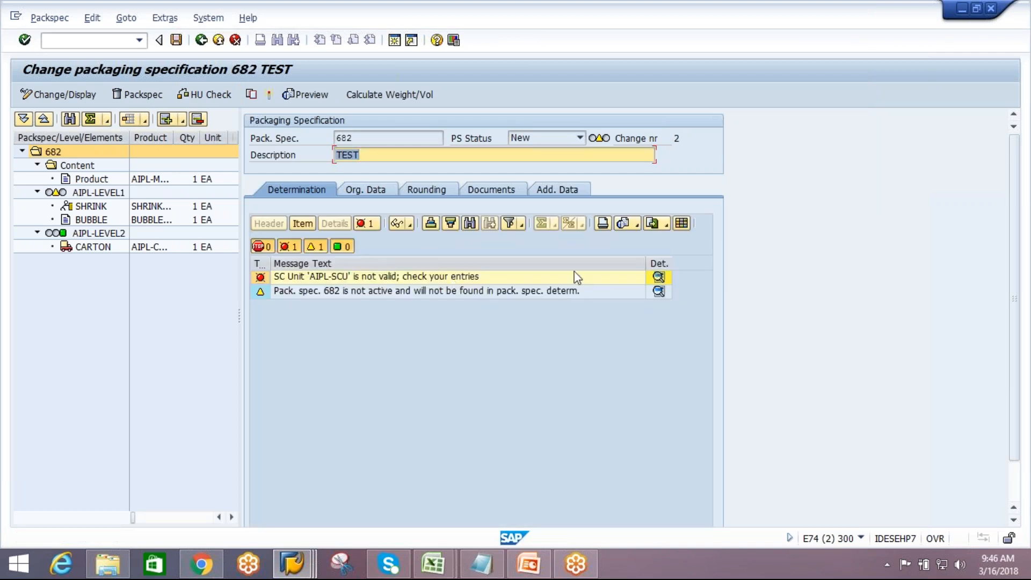
{"action": "left_click", "coordinate": [660, 277]}
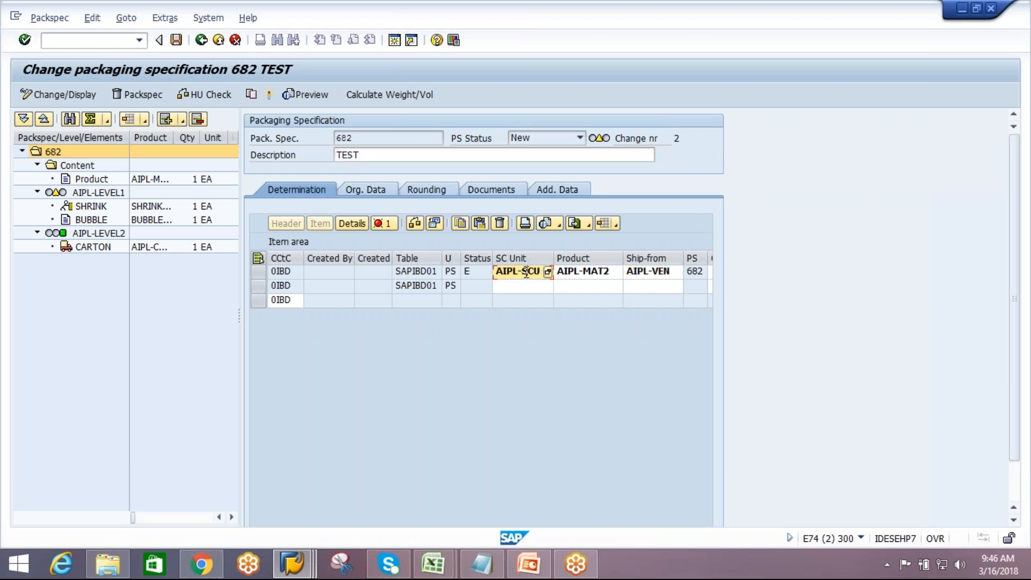
Correct the supply chain unit in the determination record to AIPL_SCU
{"action": "left_click", "coordinate": [524, 273]}
{"action": "key", "text": "BackSpace"}
{"action": "type", "text": "_"}
{"action": "key", "text": "Return"}
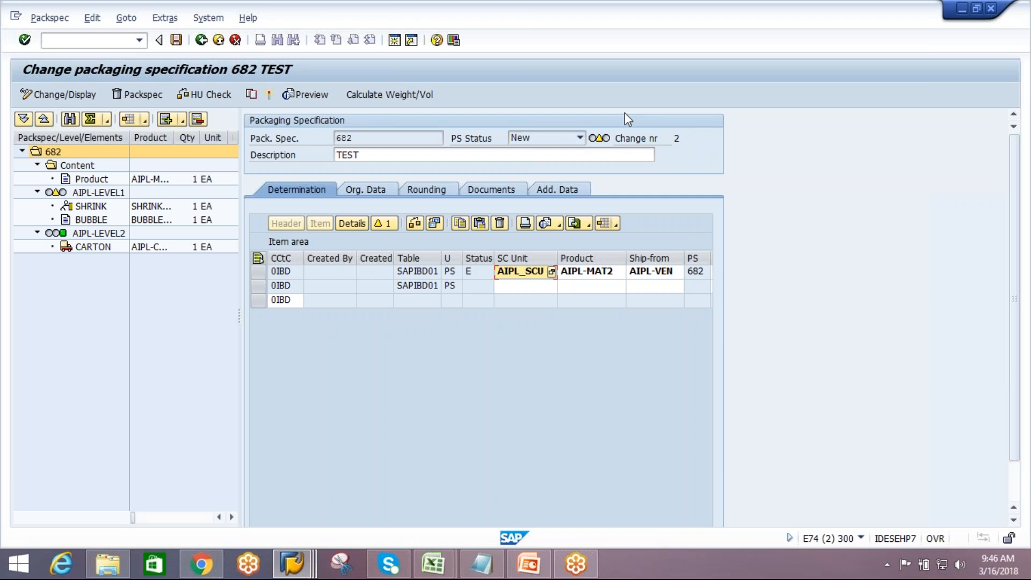
Review the saved packaging specification's header determination and its levels
{"action": "double_click", "coordinate": [111, 235]}
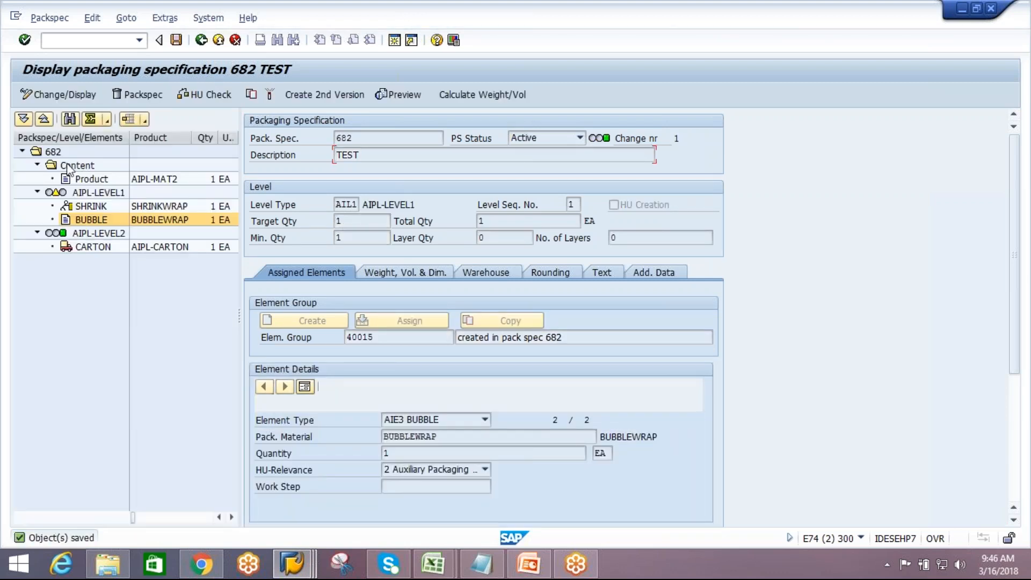
{"action": "left_click", "coordinate": [54, 152]}
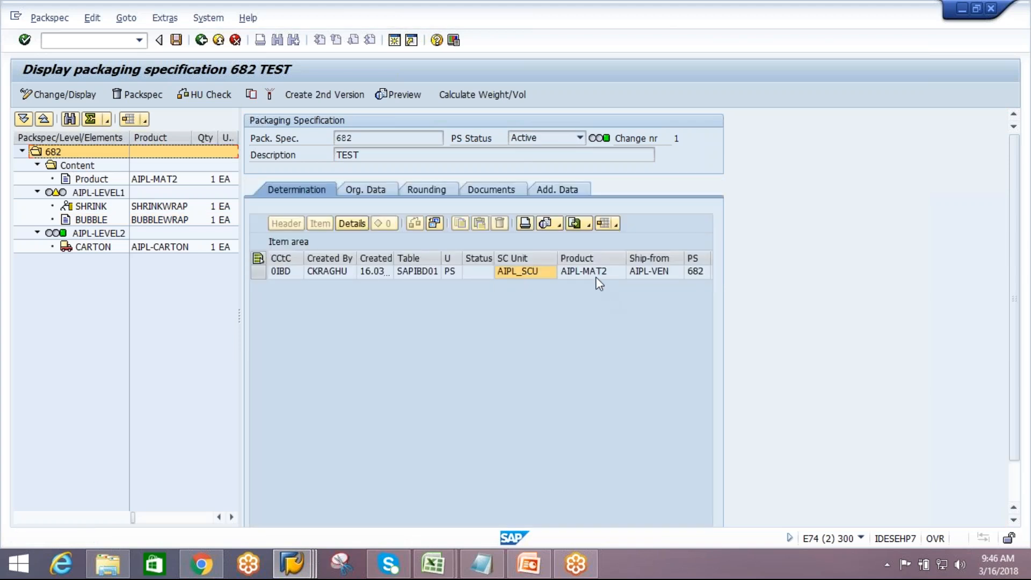
{"action": "left_click", "coordinate": [104, 193]}
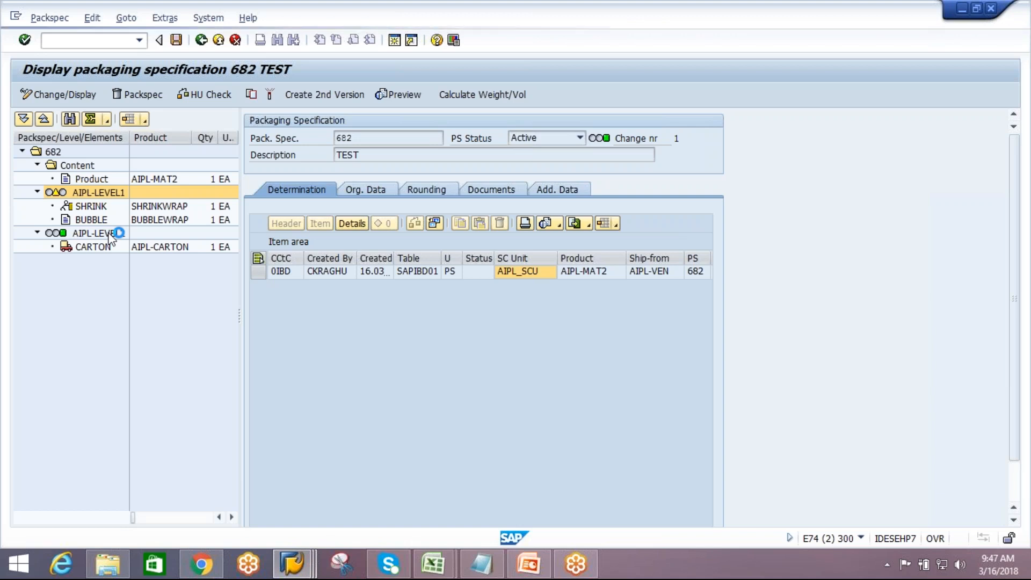
Open SAP Logon and start the EWM-EXT connection in a new session
{"action": "left_click", "coordinate": [15, 22]}
{"action": "left_click", "coordinate": [53, 152]}
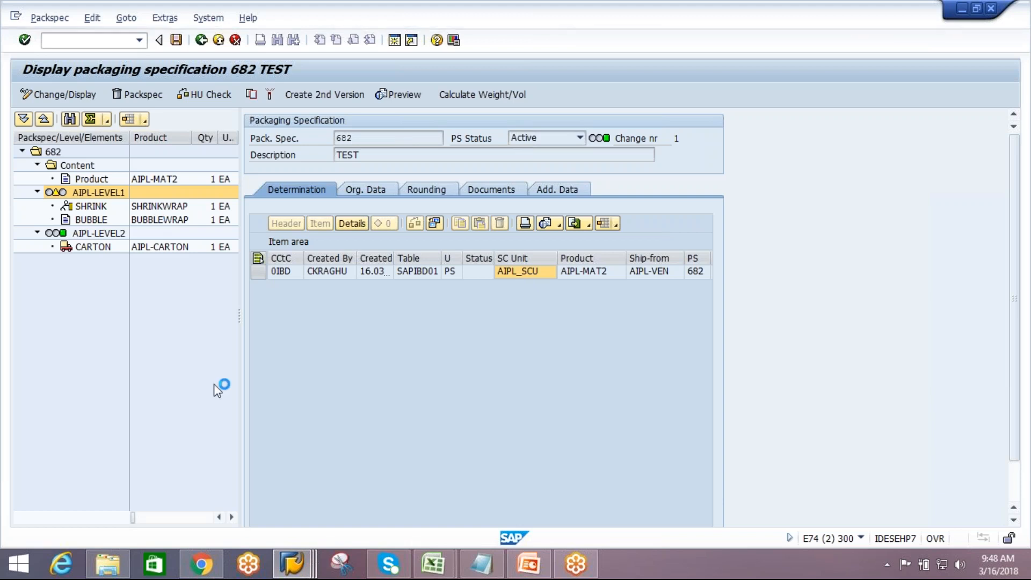
{"action": "left_click", "coordinate": [297, 567]}
{"action": "left_click", "coordinate": [96, 486]}
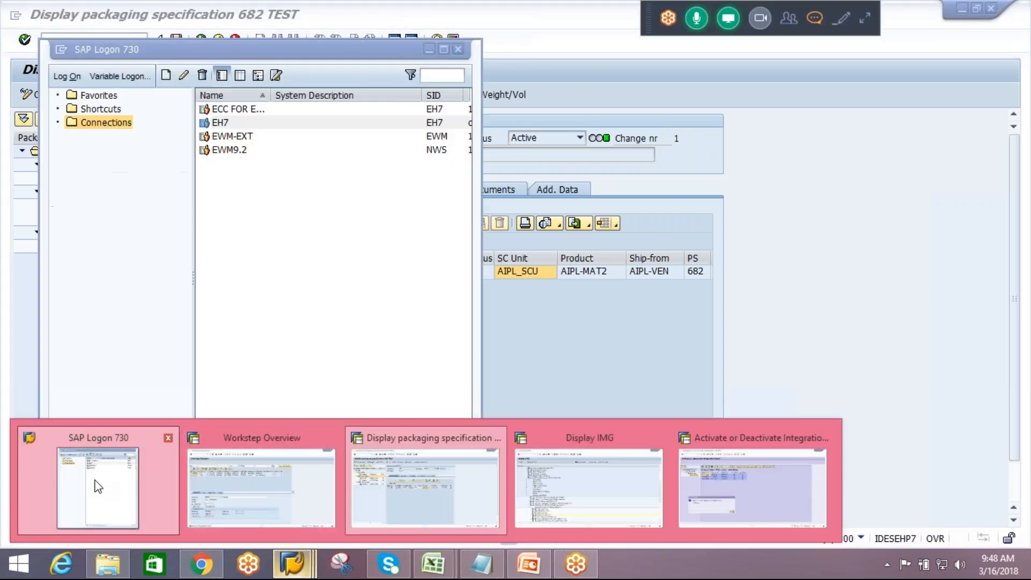
{"action": "left_click", "coordinate": [248, 138]}
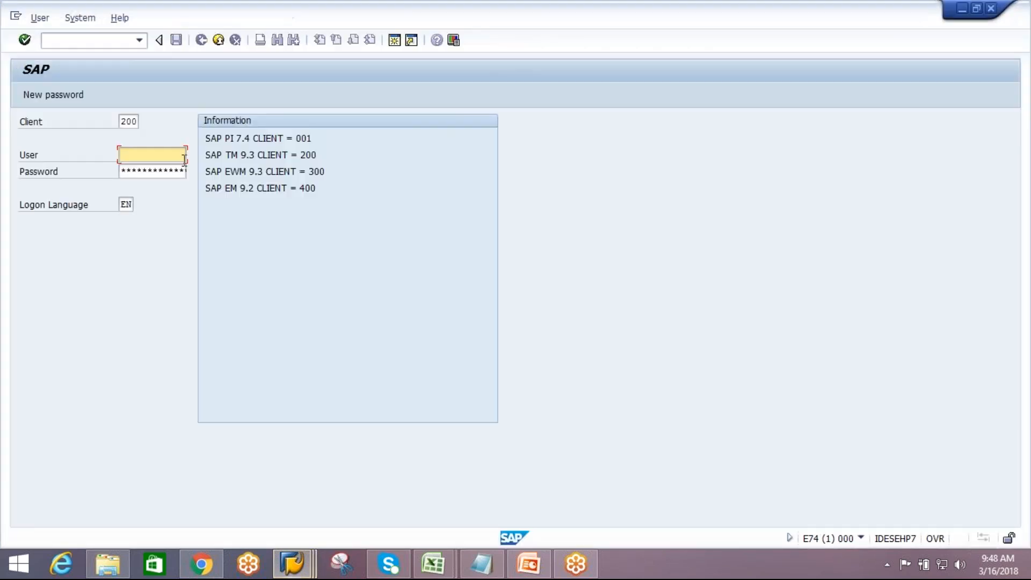
Log on to client 300 with the user name and the account password
{"action": "left_click", "coordinate": [137, 123]}
{"action": "left_click", "coordinate": [136, 141]}
{"action": "left_click", "coordinate": [136, 151]}
{"action": "type", "text": "ck"}
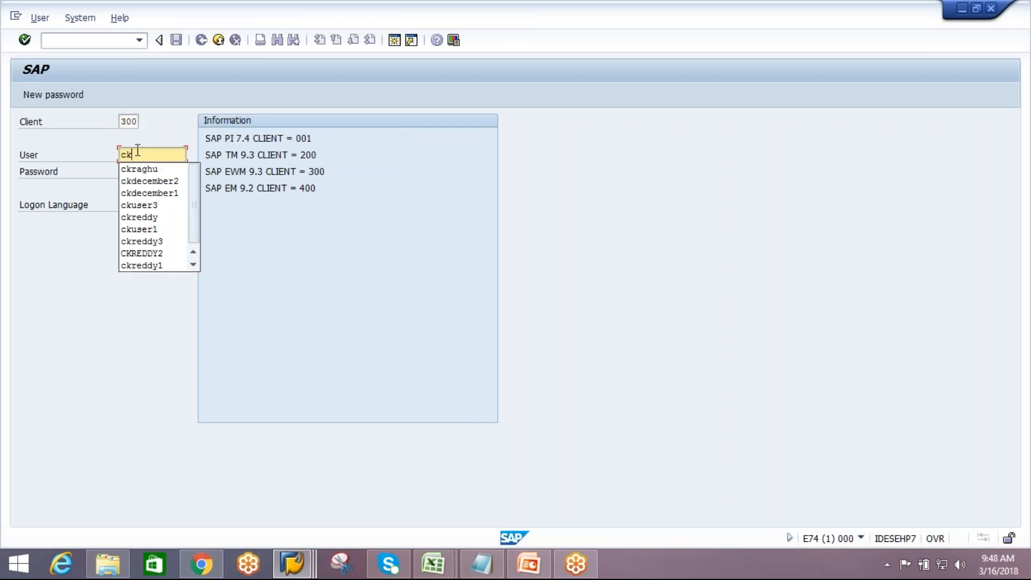
{"action": "left_click", "coordinate": [142, 173]}
{"action": "key", "text": "Tab"}
{"action": "type", "text": "****"}
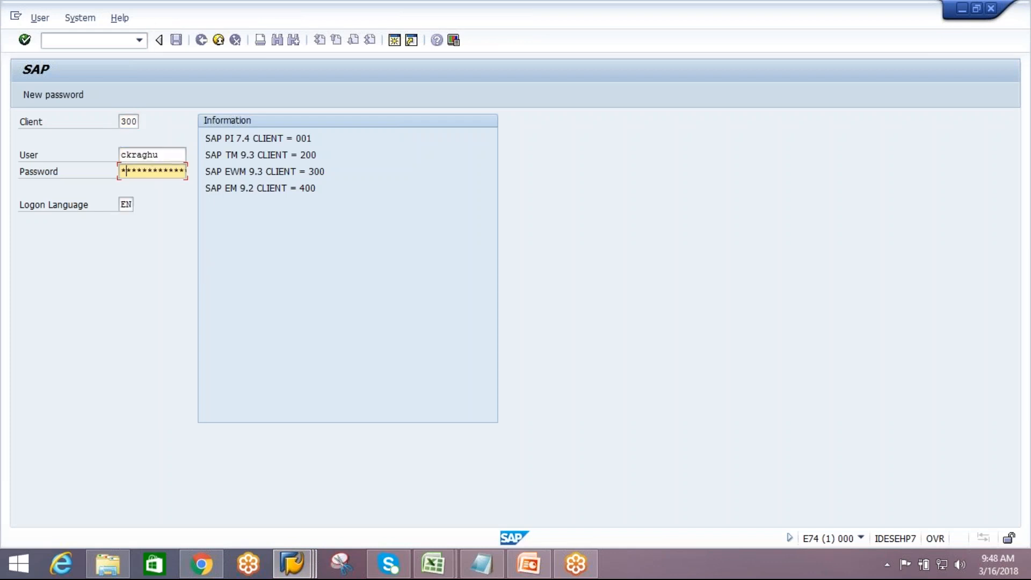
{"action": "type", "text": "*******"}
{"action": "key", "text": "Return"}
Continue the logon while ending other sessions, and dismiss the system error messages that follow
{"action": "left_click", "coordinate": [150, 427]}
{"action": "left_click", "coordinate": [473, 521]}
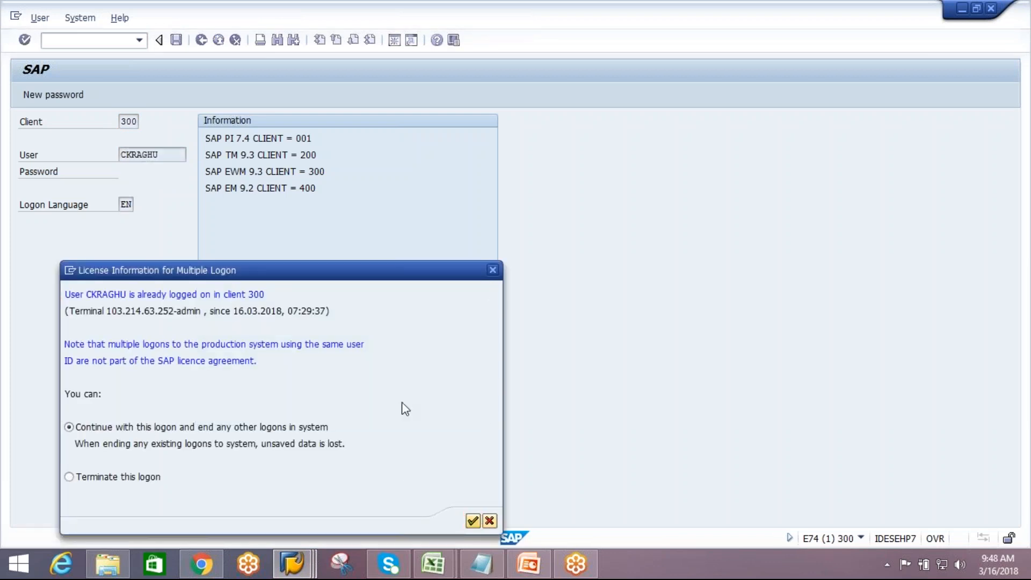
{"action": "left_click", "coordinate": [592, 352]}
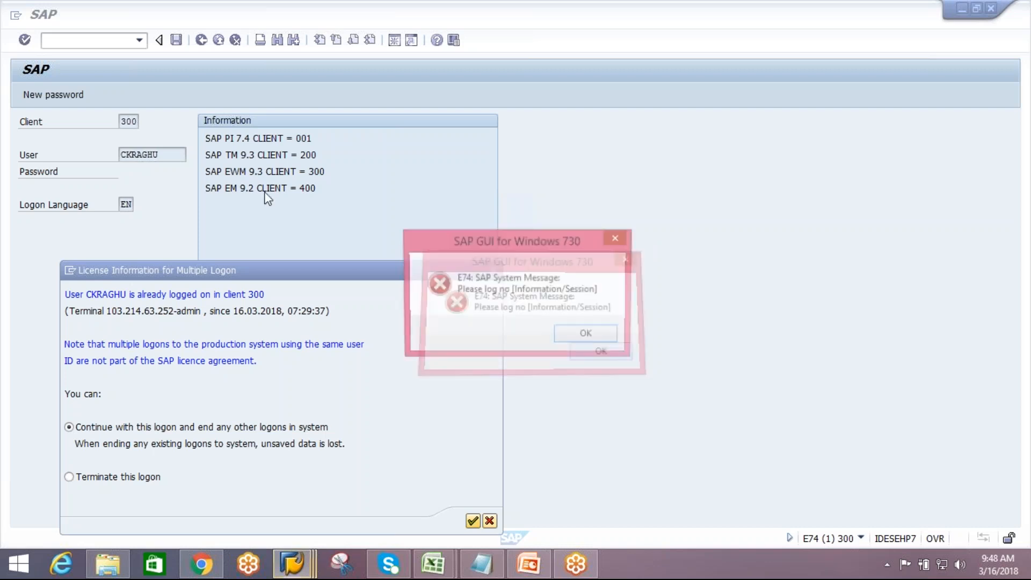
{"action": "left_click", "coordinate": [582, 331]}
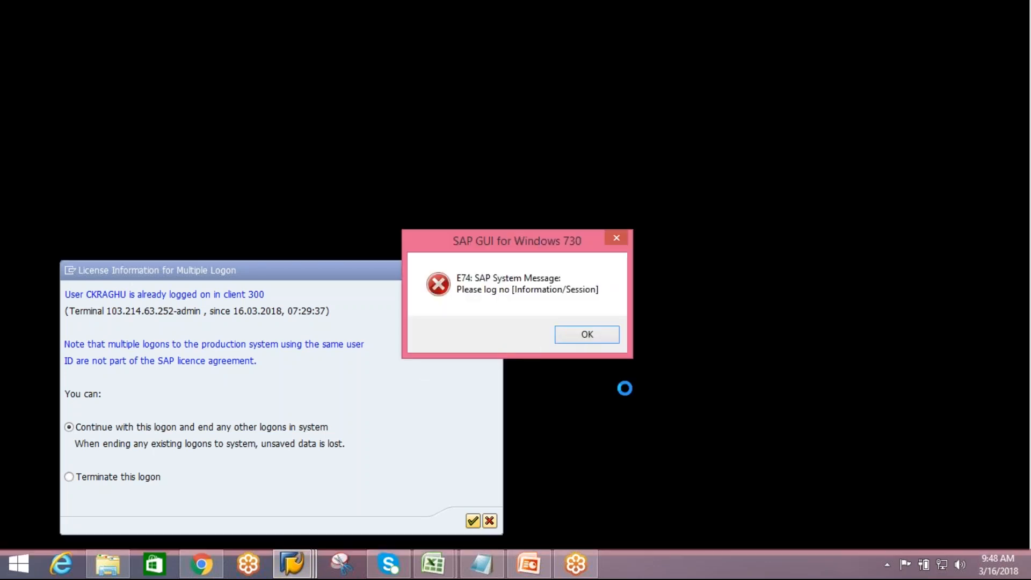
{"action": "left_click", "coordinate": [587, 334]}
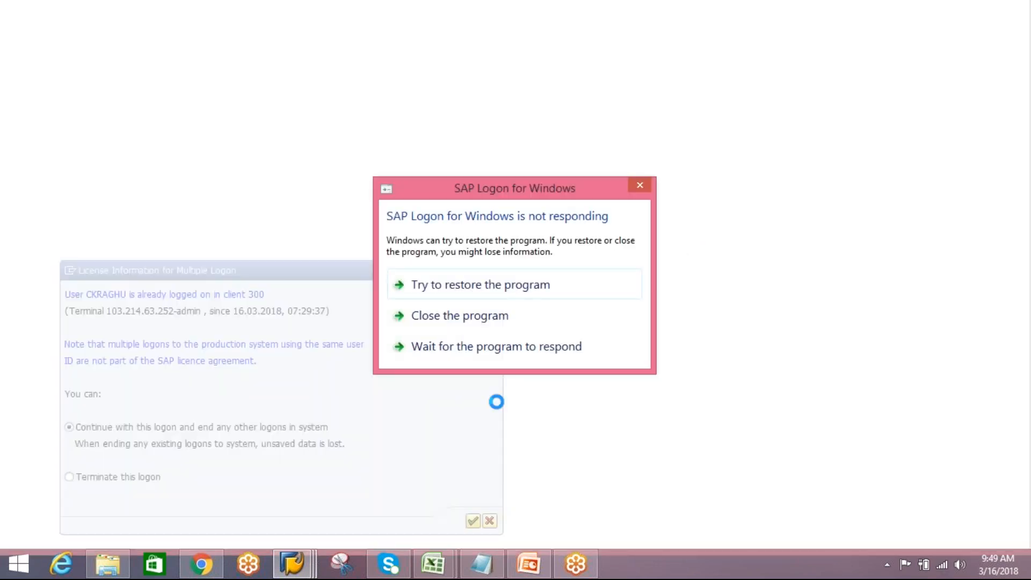
{"action": "left_click", "coordinate": [495, 302]}
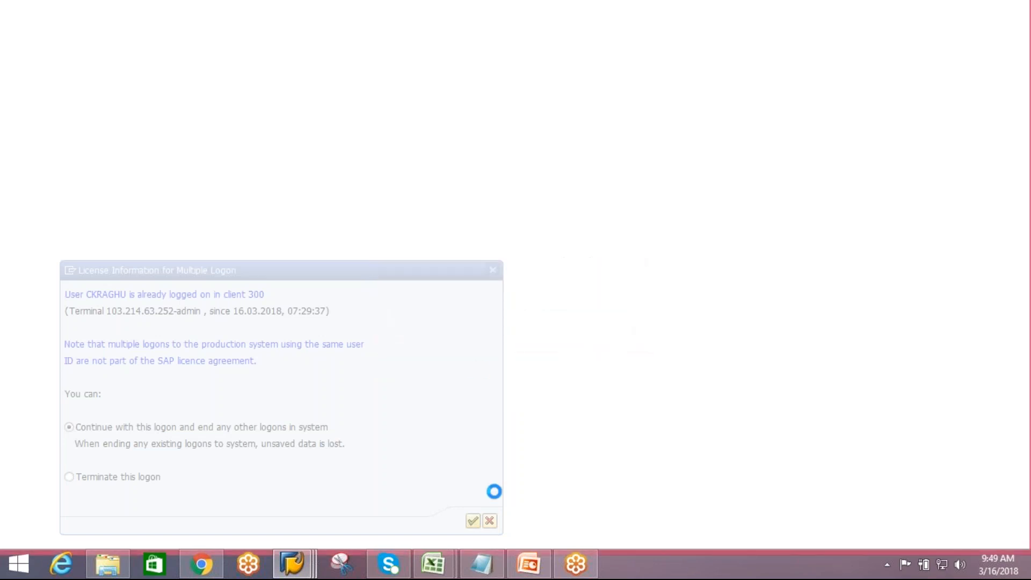
{"action": "mouse_move", "coordinate": [304, 572]}
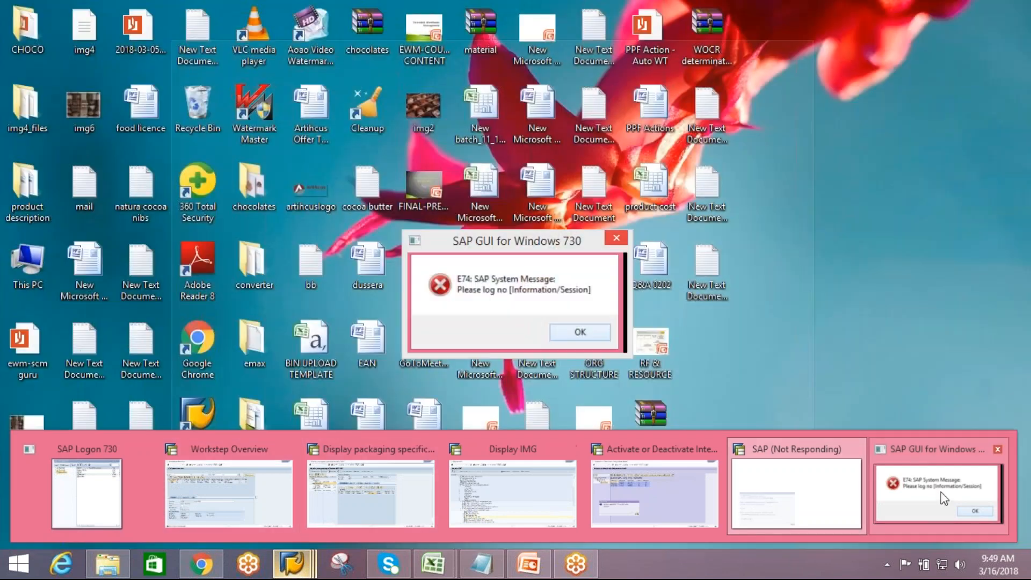
{"action": "left_click", "coordinate": [940, 491]}
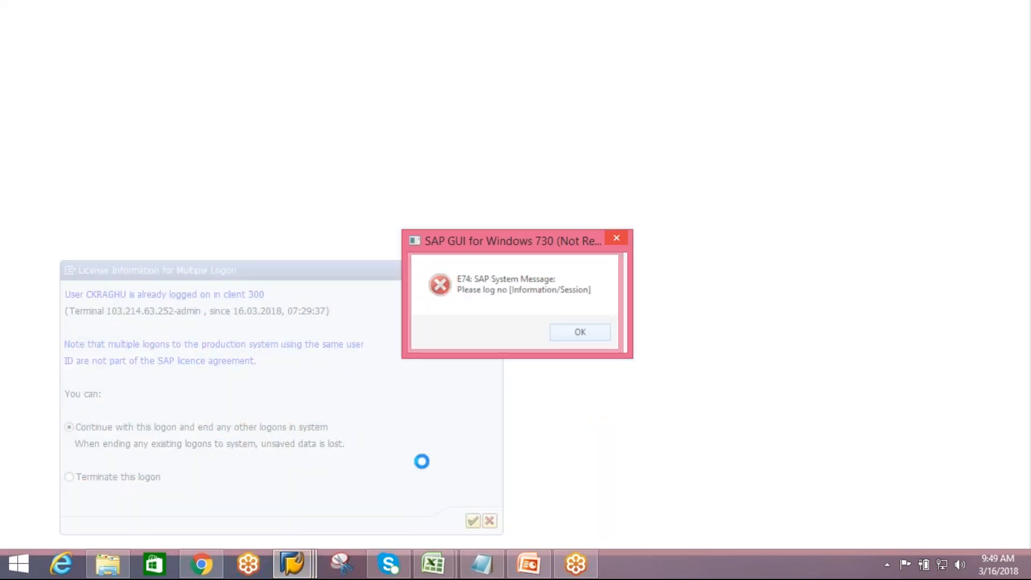
{"action": "left_click", "coordinate": [292, 563]}
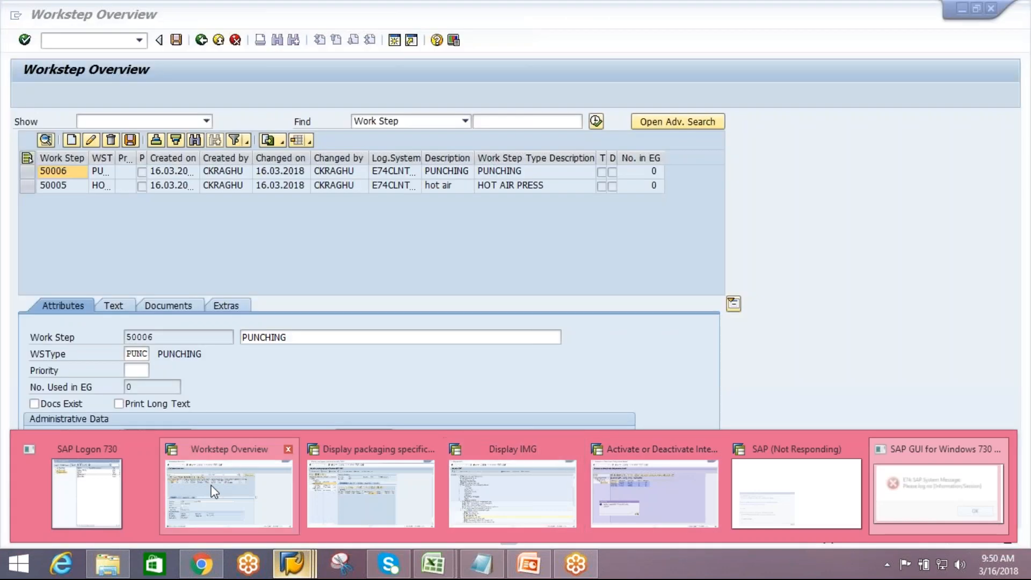
{"action": "left_click", "coordinate": [207, 481]}
{"action": "left_click", "coordinate": [575, 340]}
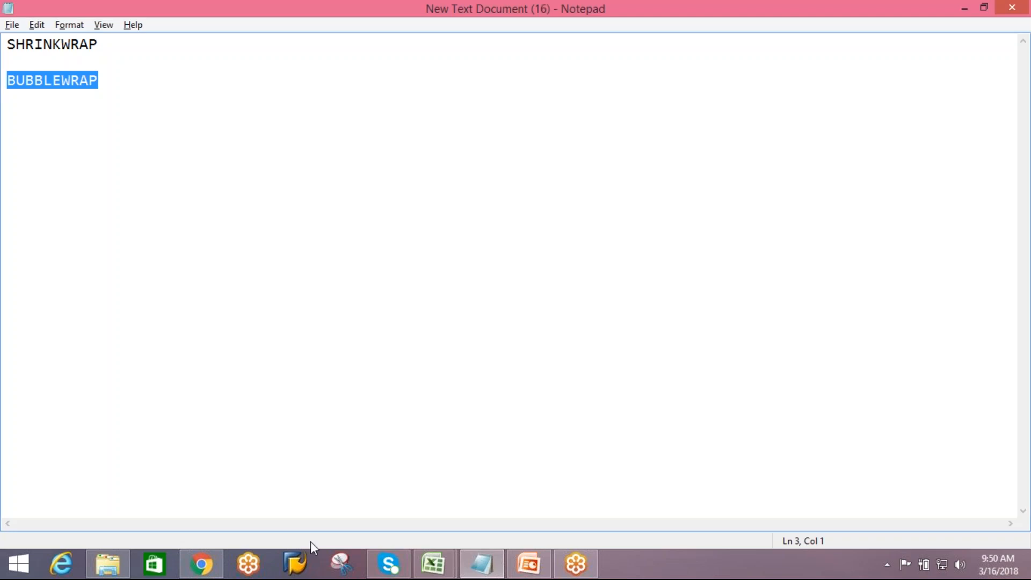
Open SAP Logon and start the EWM-EXT connection
{"action": "left_click", "coordinate": [296, 563]}
{"action": "left_click", "coordinate": [574, 296]}
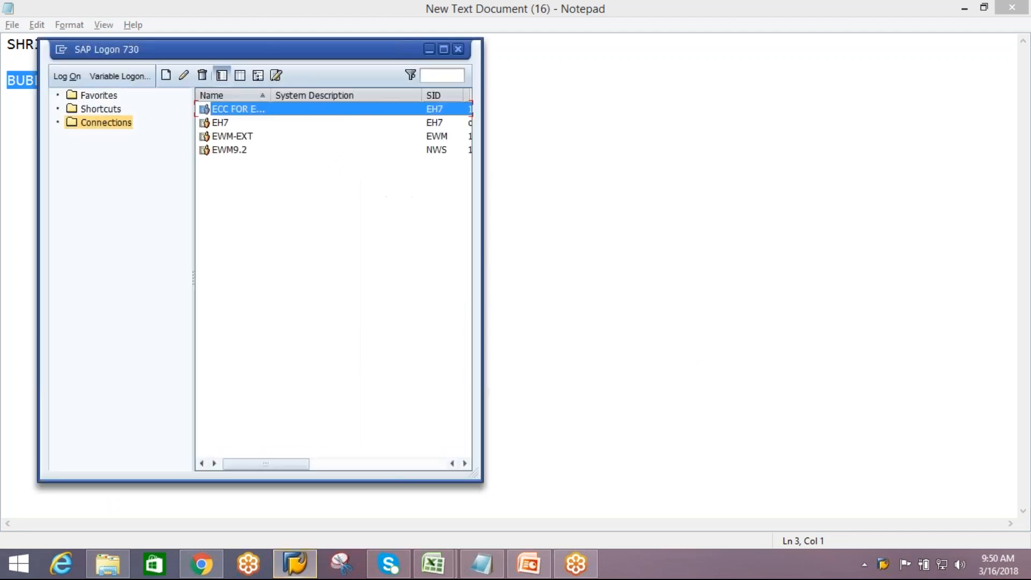
{"action": "left_click", "coordinate": [252, 140]}
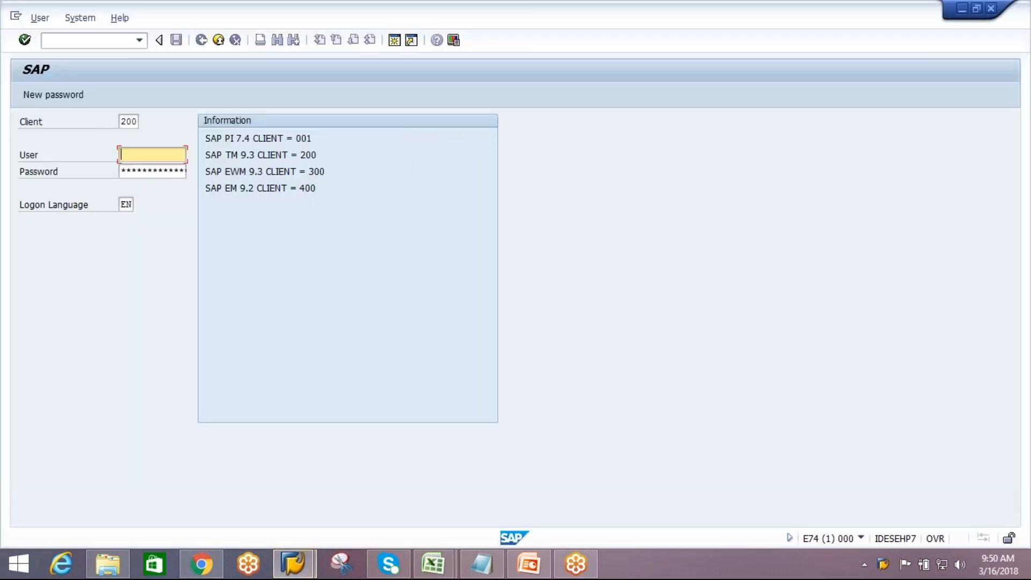
{"action": "left_click", "coordinate": [128, 120]}
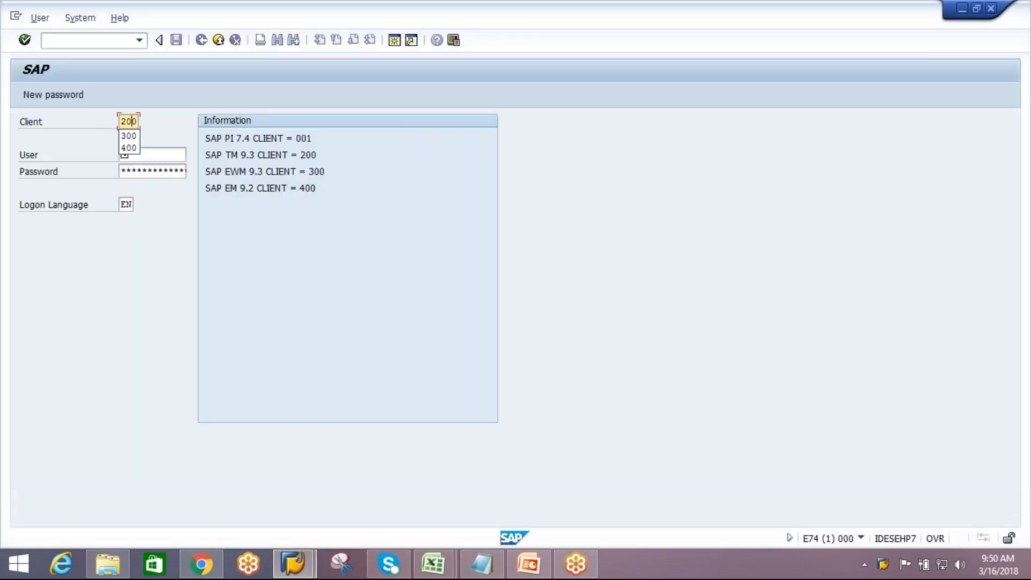
Log on to client 300 with the user name and the account password
{"action": "left_click", "coordinate": [131, 143]}
{"action": "left_click", "coordinate": [142, 154]}
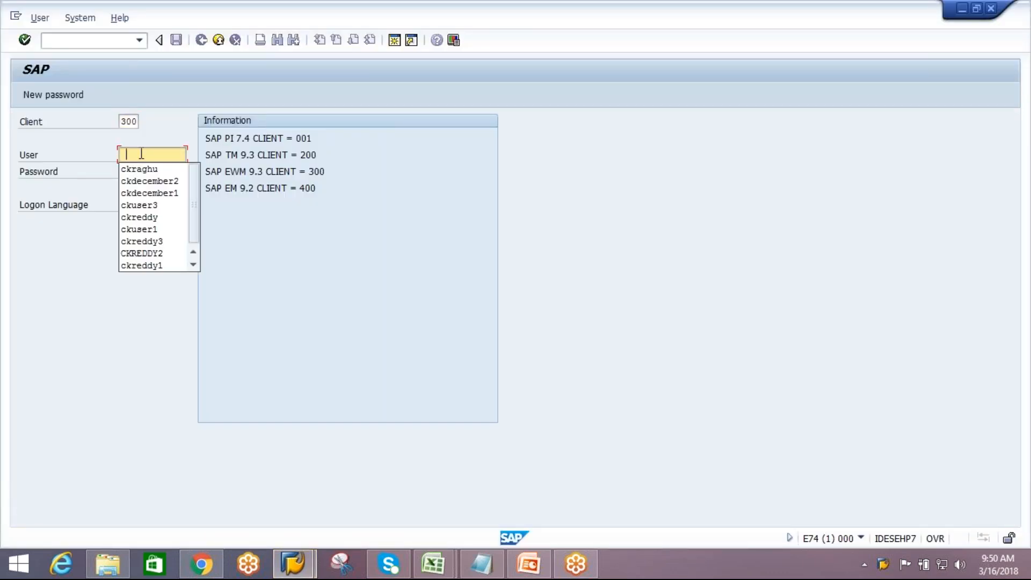
{"action": "left_click", "coordinate": [141, 170]}
{"action": "key", "text": "Tab"}
{"action": "type", "text": "*"}
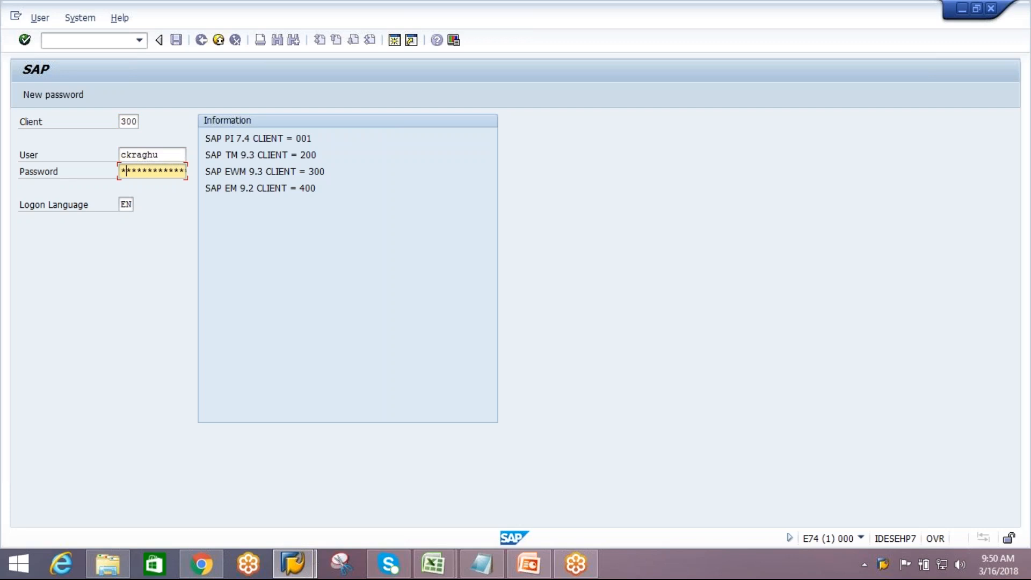
{"action": "type", "text": "***"}
{"action": "key", "text": "Return"}
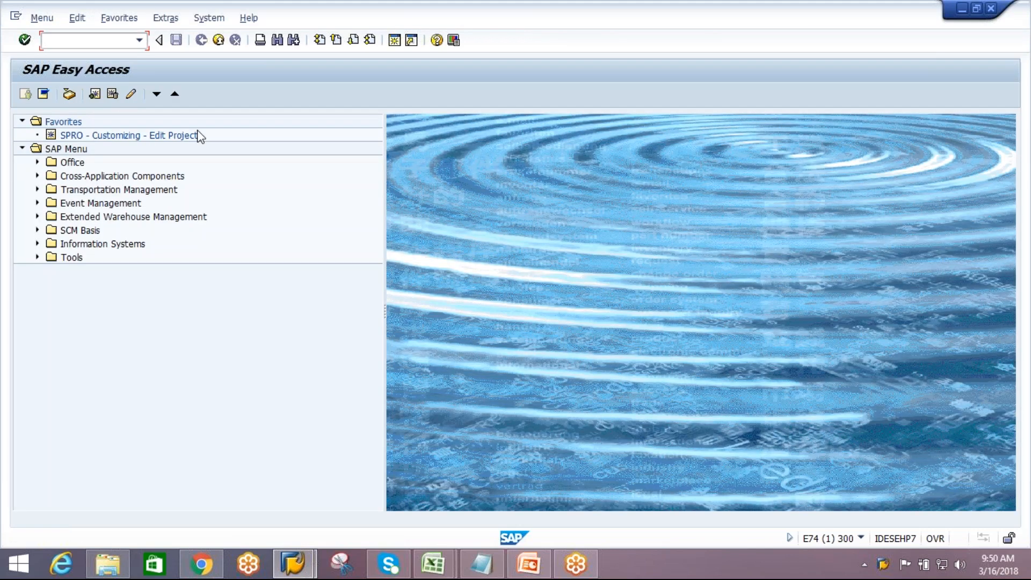
Expand Extended Warehouse Management, open its Master Data folder and decline the error details
{"action": "left_click", "coordinate": [37, 215]}
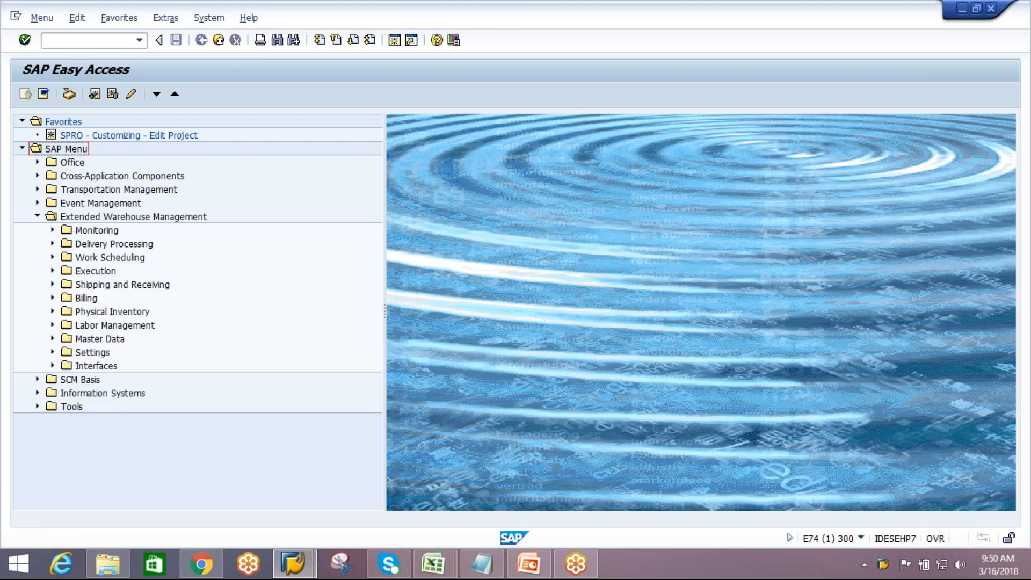
{"action": "left_click", "coordinate": [52, 339]}
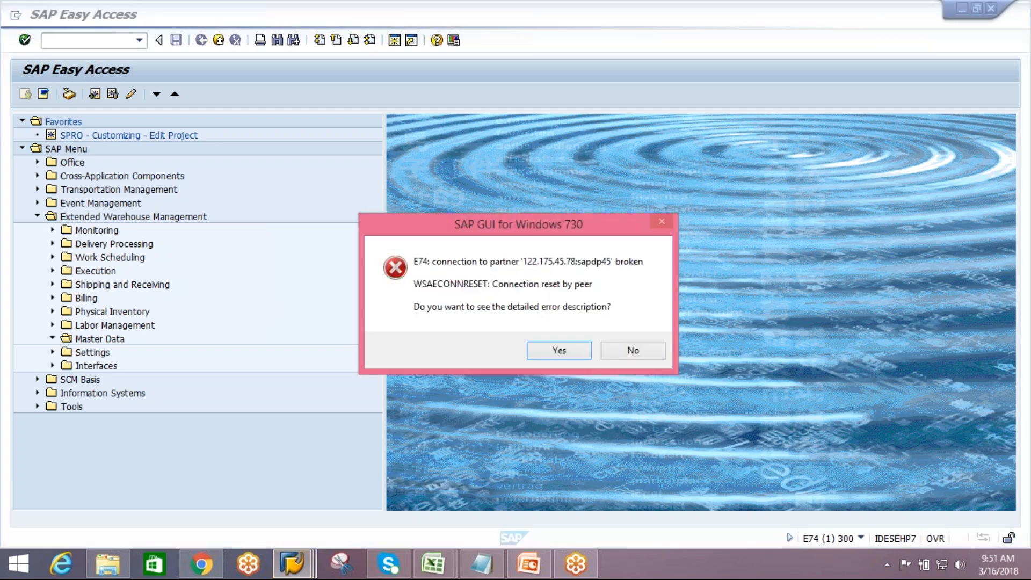
{"action": "left_click", "coordinate": [632, 352]}
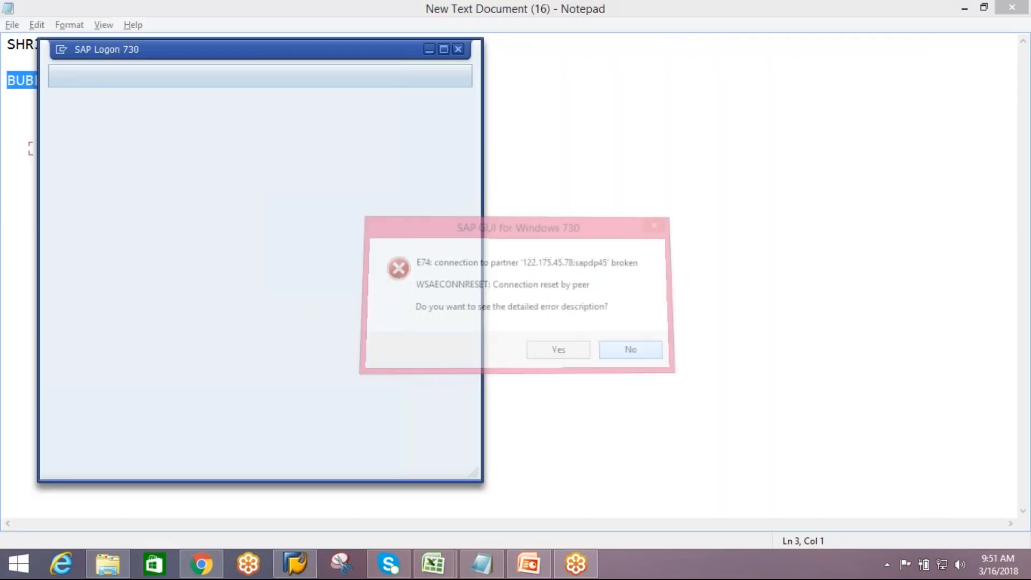
Restart the EWM-EXT connection and log on to client 300 with the user name and account password
{"action": "double_click", "coordinate": [223, 138]}
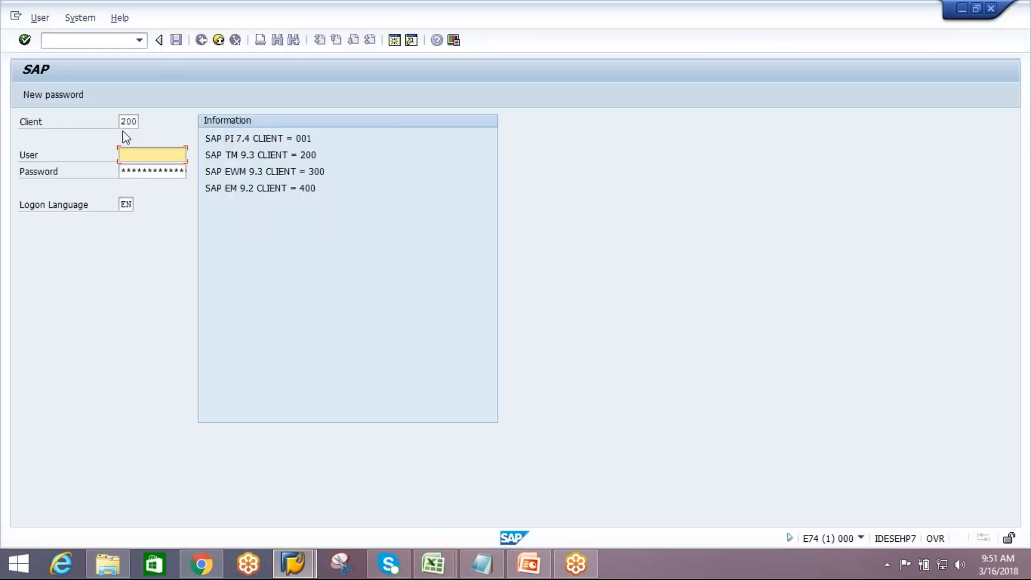
{"action": "left_click", "coordinate": [128, 122]}
{"action": "type", "text": "300"}
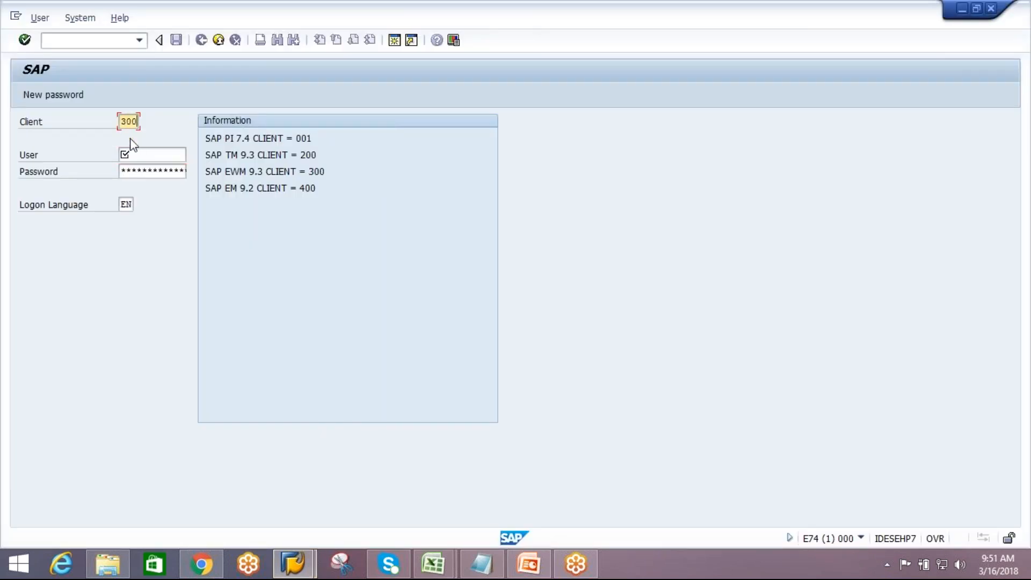
{"action": "key", "text": "Tab"}
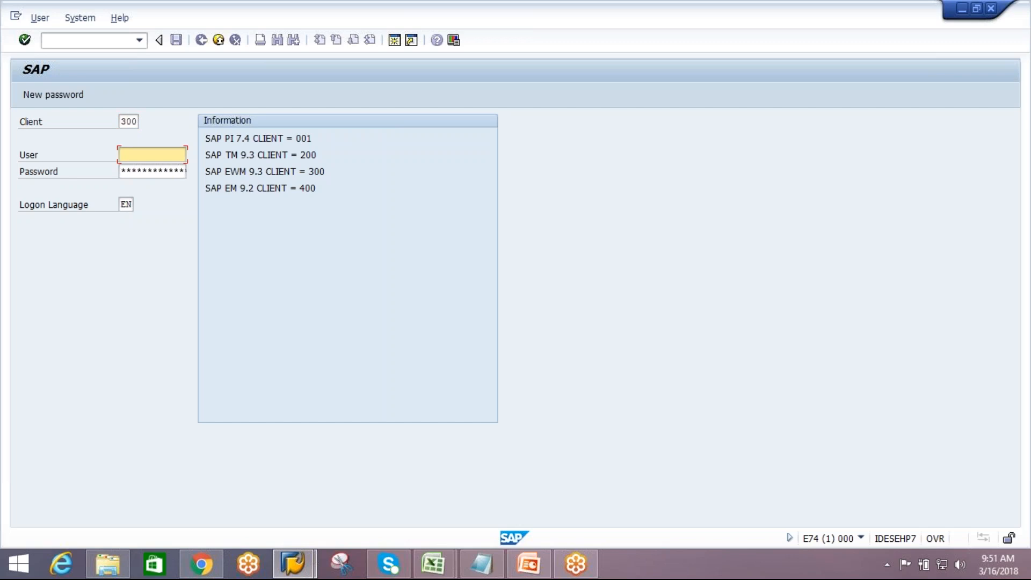
{"action": "type", "text": "c"}
{"action": "key", "text": "Down"}
{"action": "key", "text": "Return"}
{"action": "key", "text": "Tab"}
{"action": "type", "text": "********"}
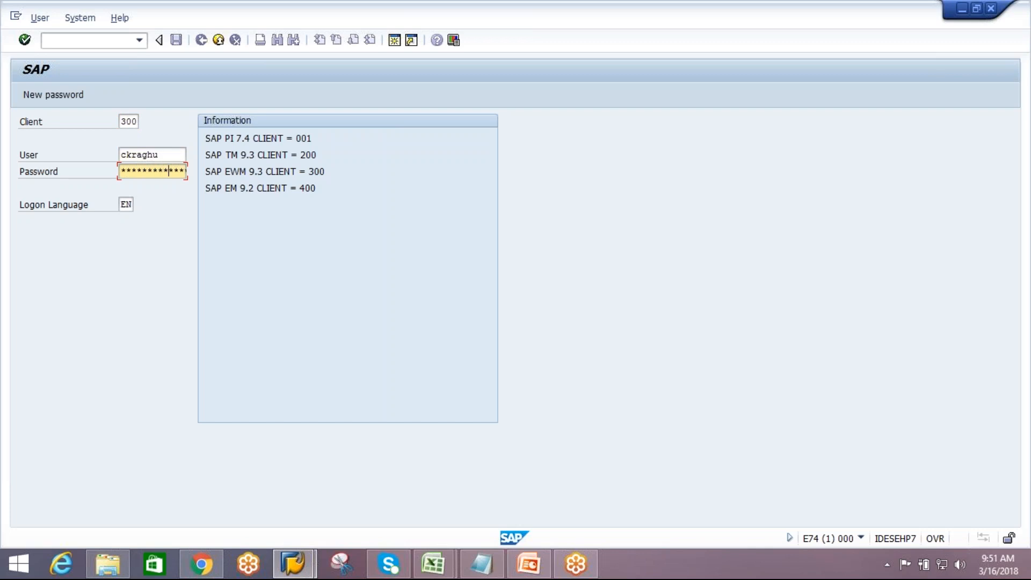
{"action": "key", "text": "Return"}
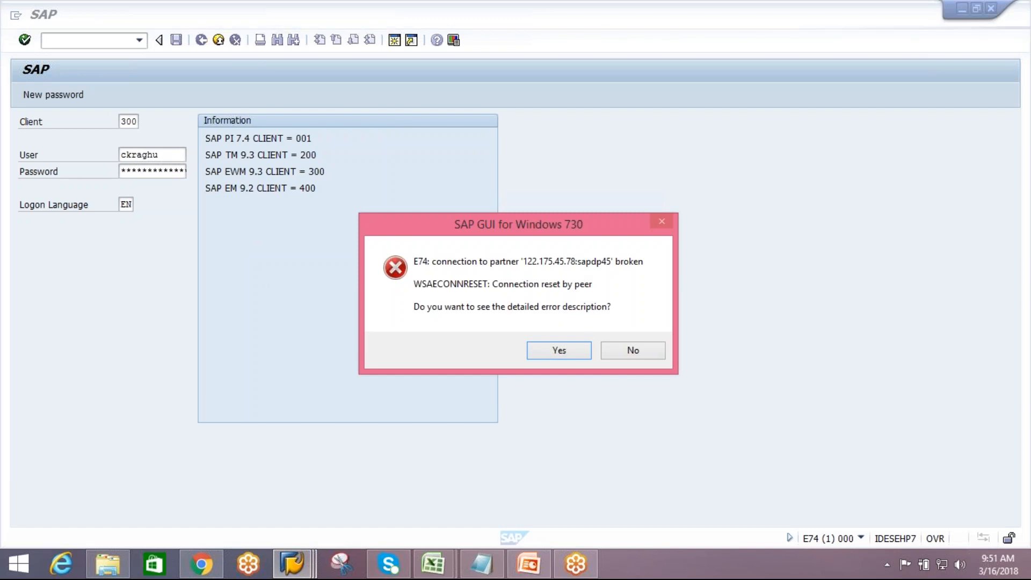
{"action": "left_click", "coordinate": [629, 351]}
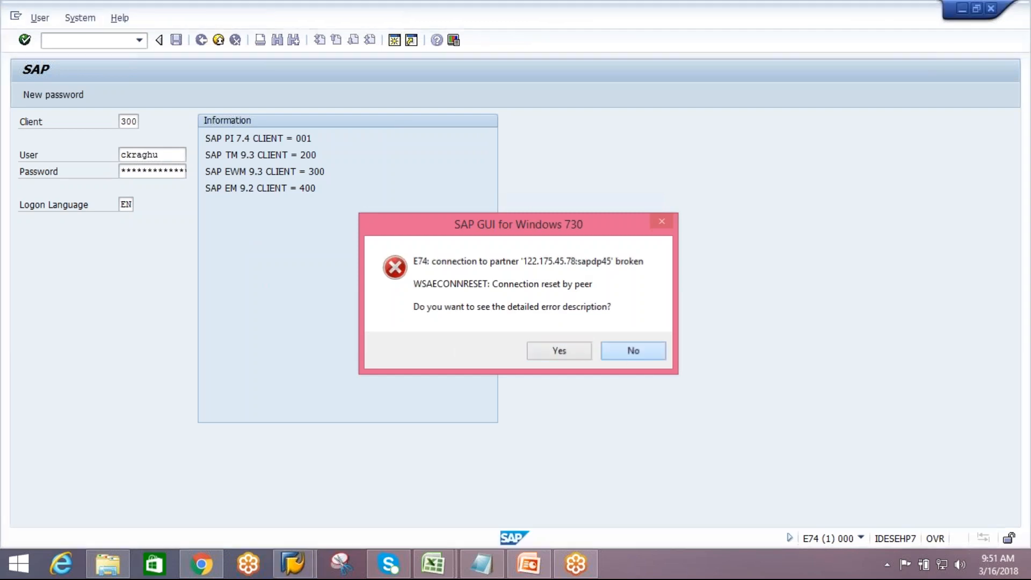
Reconnect to EWM-EXT and log on to client 300 with the user name and account password, continuing despite the existing logon
{"action": "double_click", "coordinate": [241, 140]}
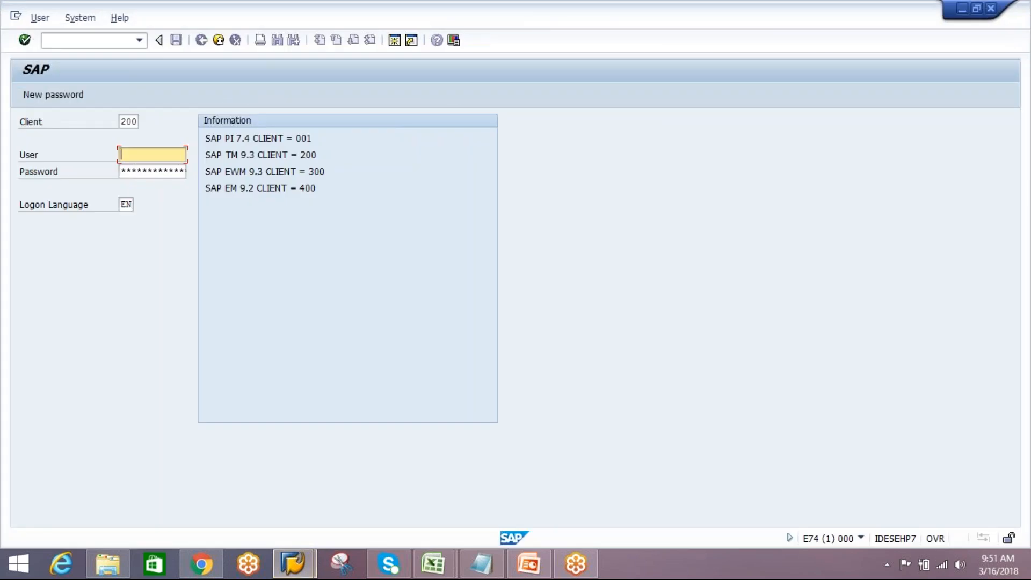
{"action": "left_click", "coordinate": [132, 122]}
{"action": "left_click", "coordinate": [132, 137]}
{"action": "left_click", "coordinate": [133, 153]}
{"action": "type", "text": "ck"}
{"action": "key", "text": "Down"}
{"action": "key", "text": "Tab"}
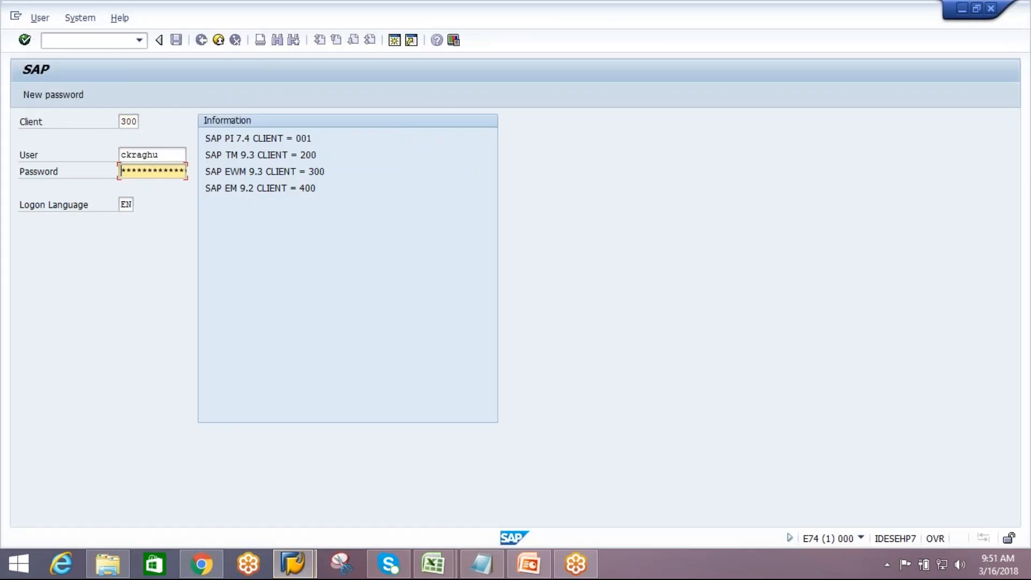
{"action": "type", "text": "*******"}
{"action": "key", "text": "Return"}
{"action": "left_click", "coordinate": [230, 430]}
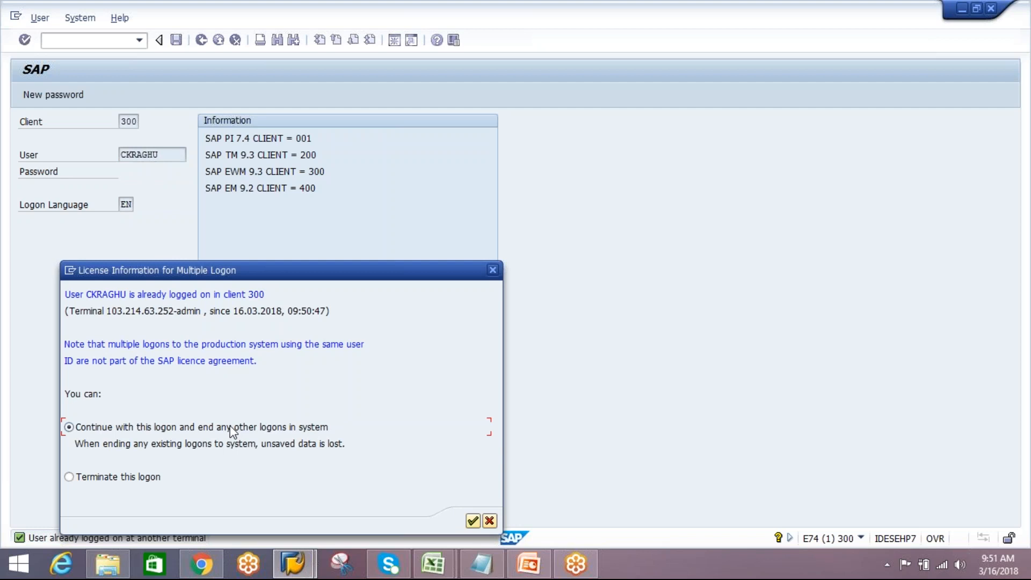
{"action": "left_click", "coordinate": [473, 521]}
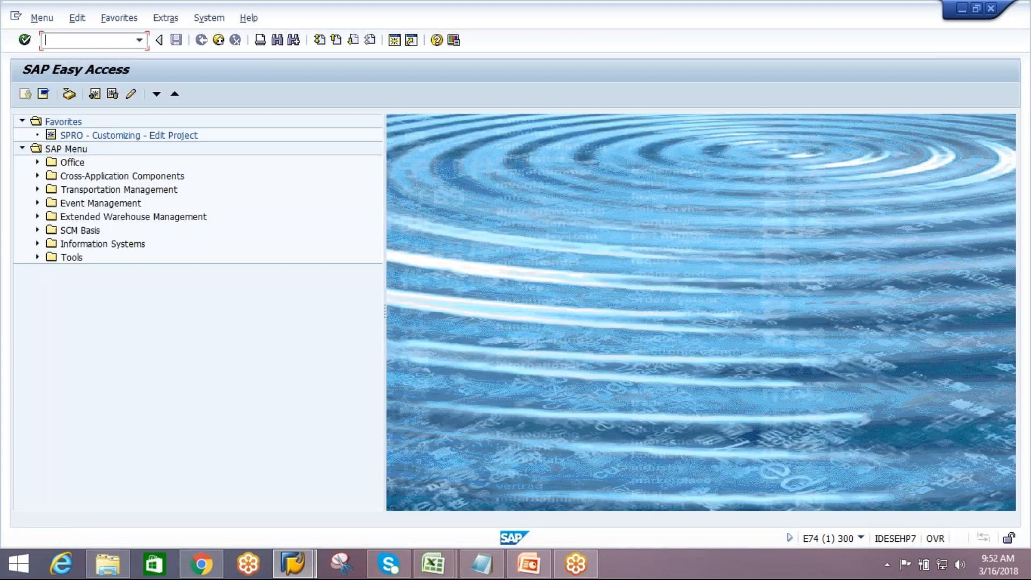
Start transaction /n/SCWM/PACKSPEC to open the packaging specification overview
{"action": "left_click", "coordinate": [109, 41]}
{"action": "type", "text": "/n"}
{"action": "type", "text": "/scwm"}
{"action": "type", "text": "/packs"}
{"action": "type", "text": "ped"}
{"action": "key", "text": "Return"}
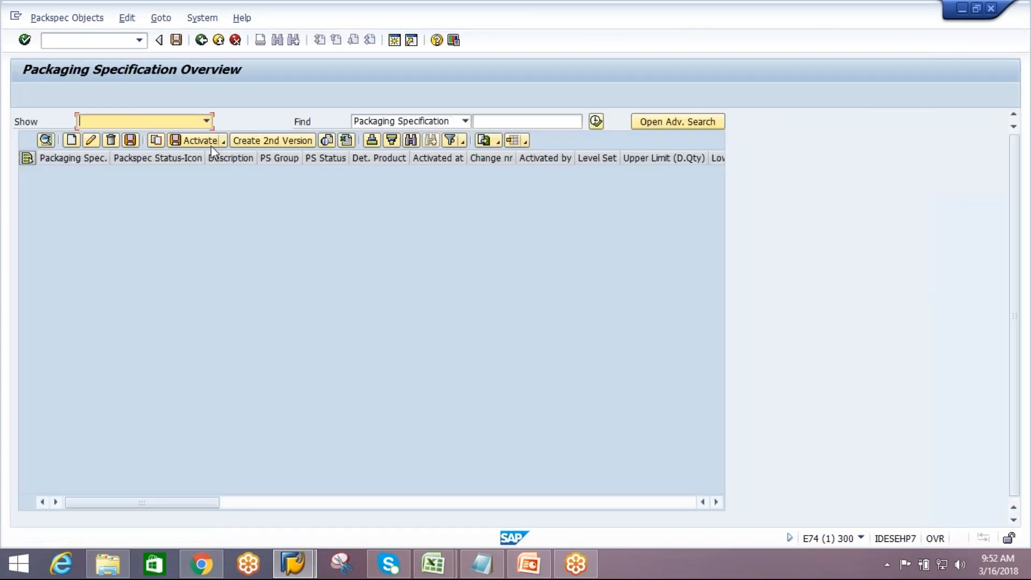
Find packaging specification 682 and open it from the results list
{"action": "left_click", "coordinate": [514, 123]}
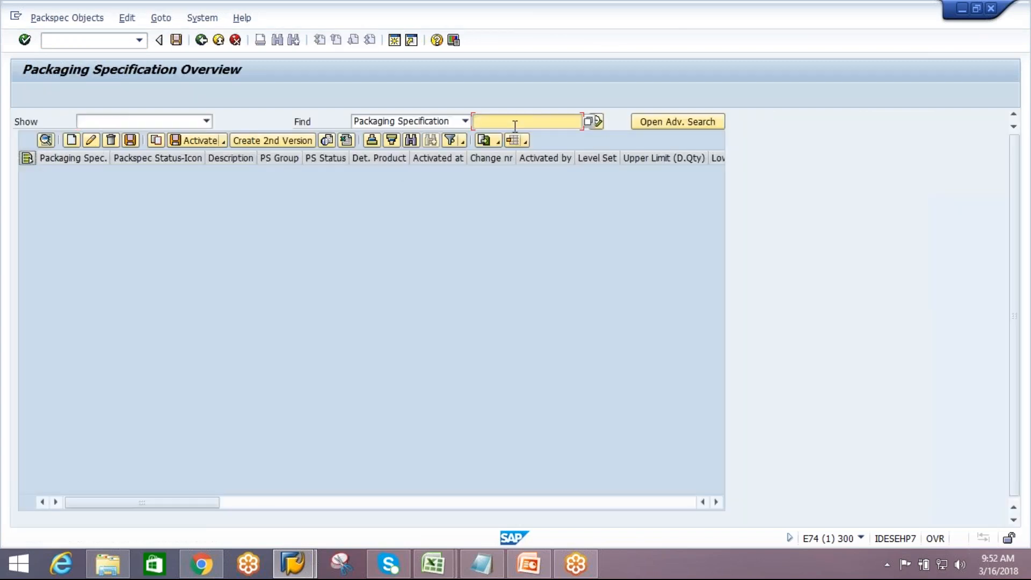
{"action": "type", "text": "682"}
{"action": "left_click", "coordinate": [465, 122]}
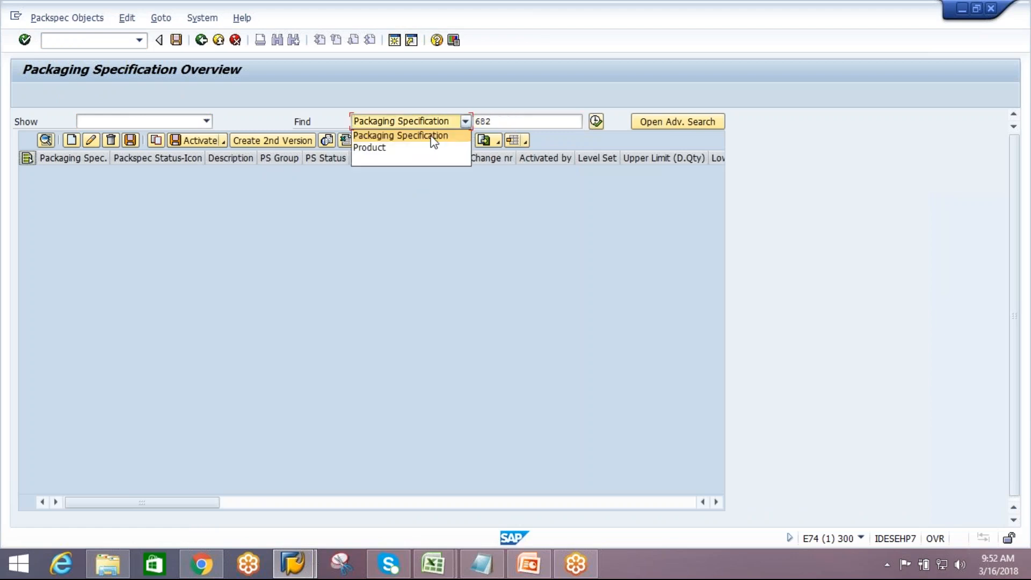
{"action": "left_click", "coordinate": [596, 121]}
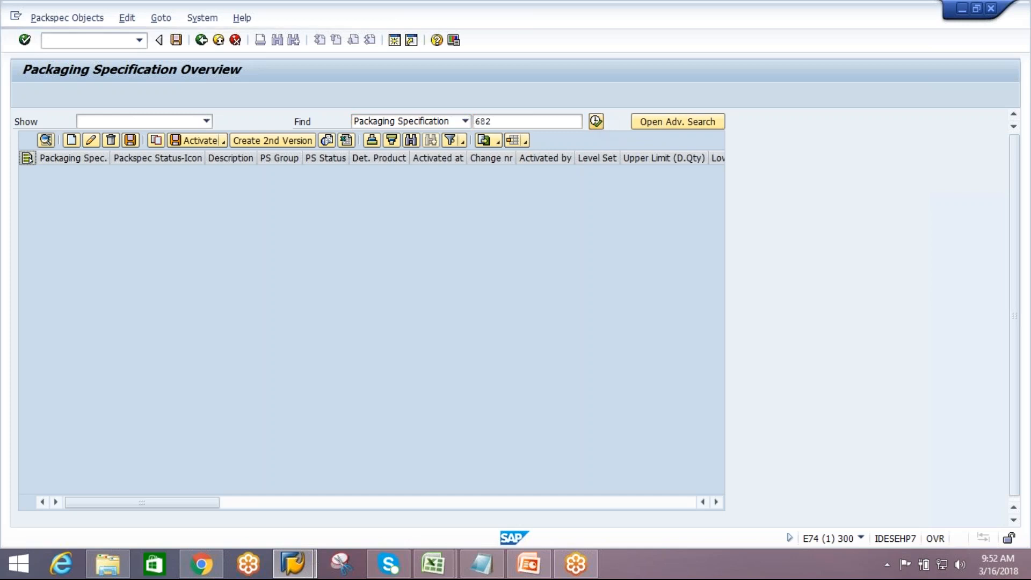
{"action": "left_click", "coordinate": [53, 143]}
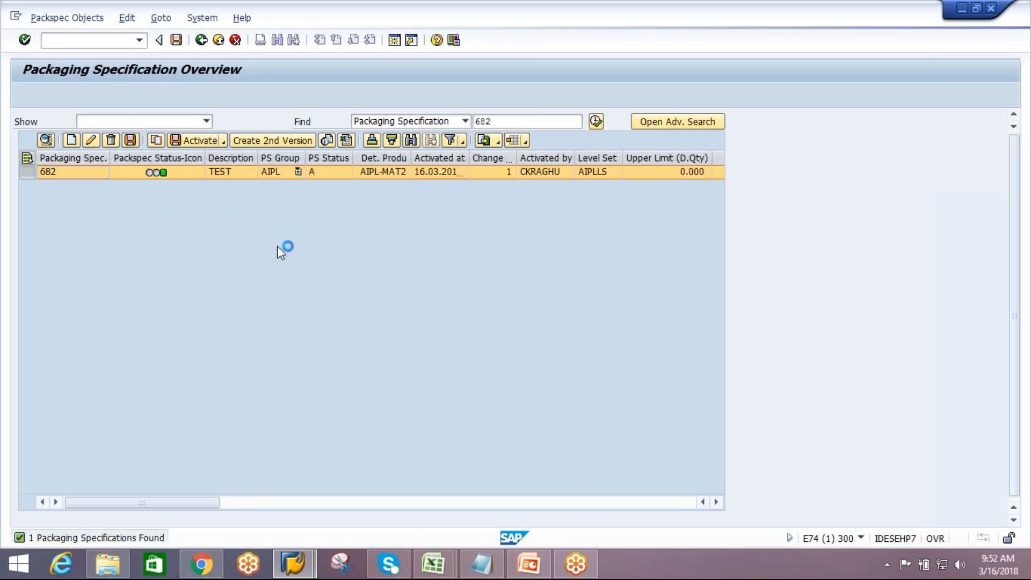
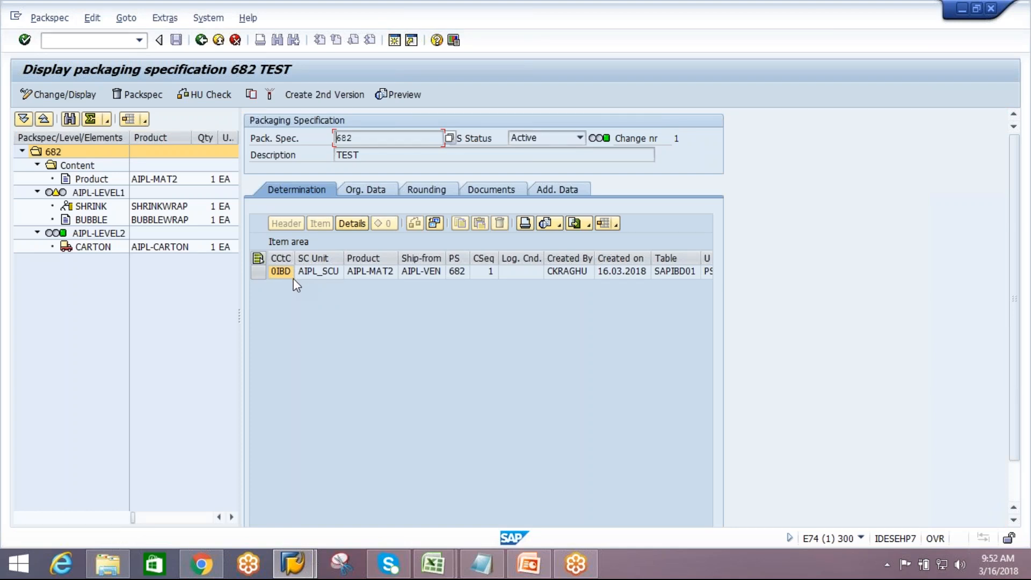
Review the levels and the SHRINK, BUBBLE and CARTON elements of packaging specification 682
{"action": "left_click", "coordinate": [87, 195]}
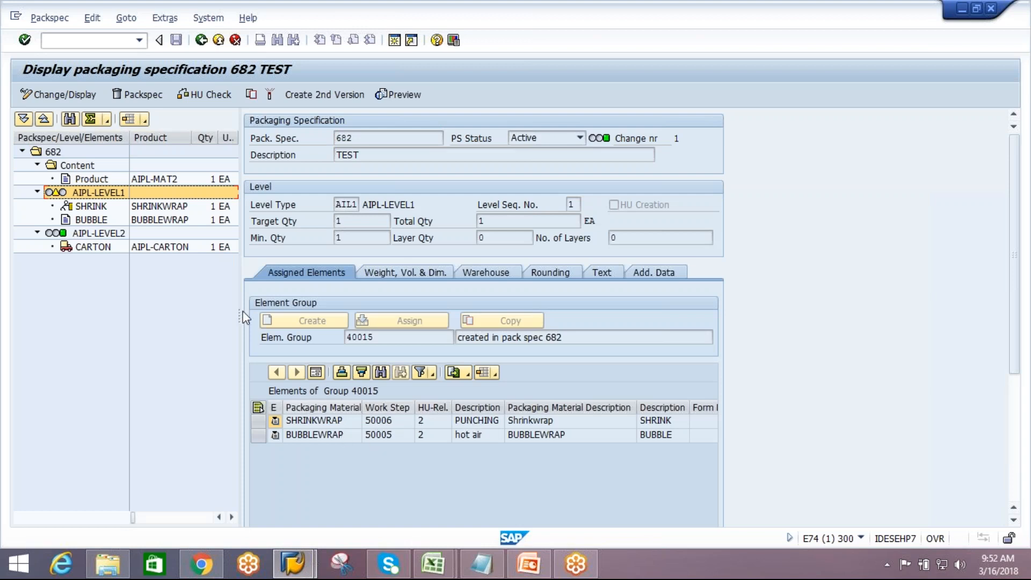
{"action": "left_click", "coordinate": [119, 234]}
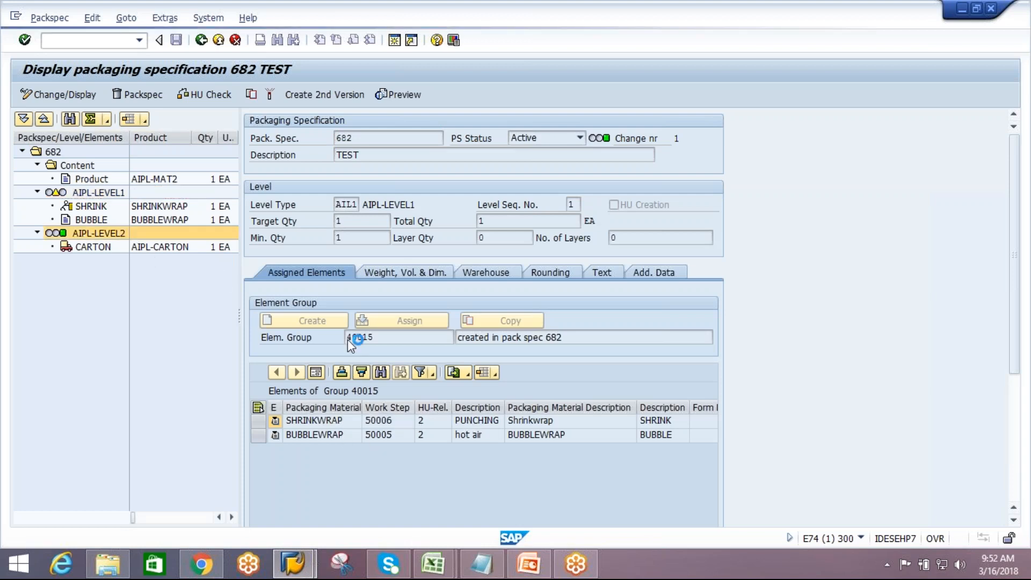
{"action": "left_click", "coordinate": [356, 238]}
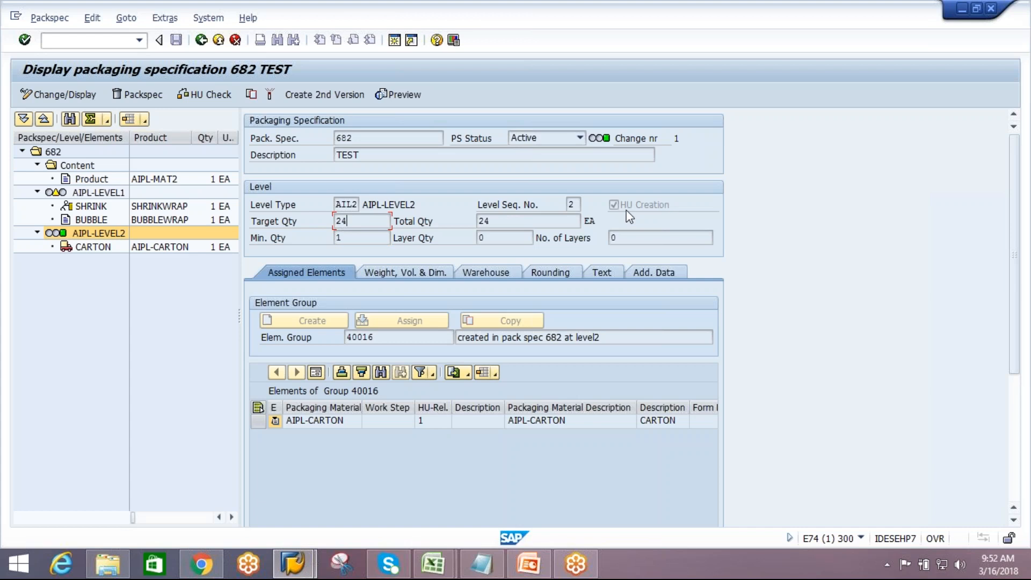
{"action": "left_click", "coordinate": [168, 207]}
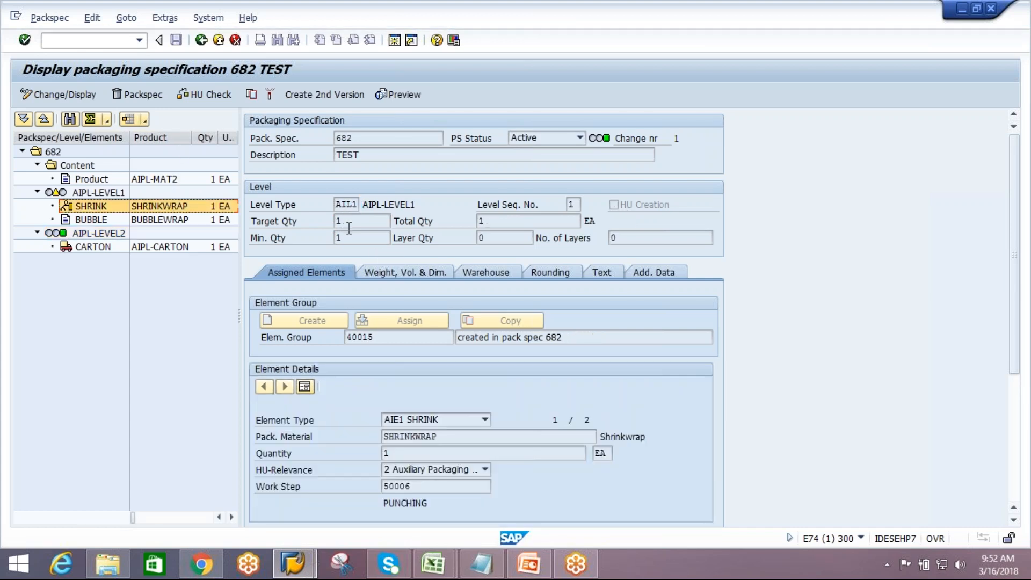
{"action": "left_click", "coordinate": [181, 220]}
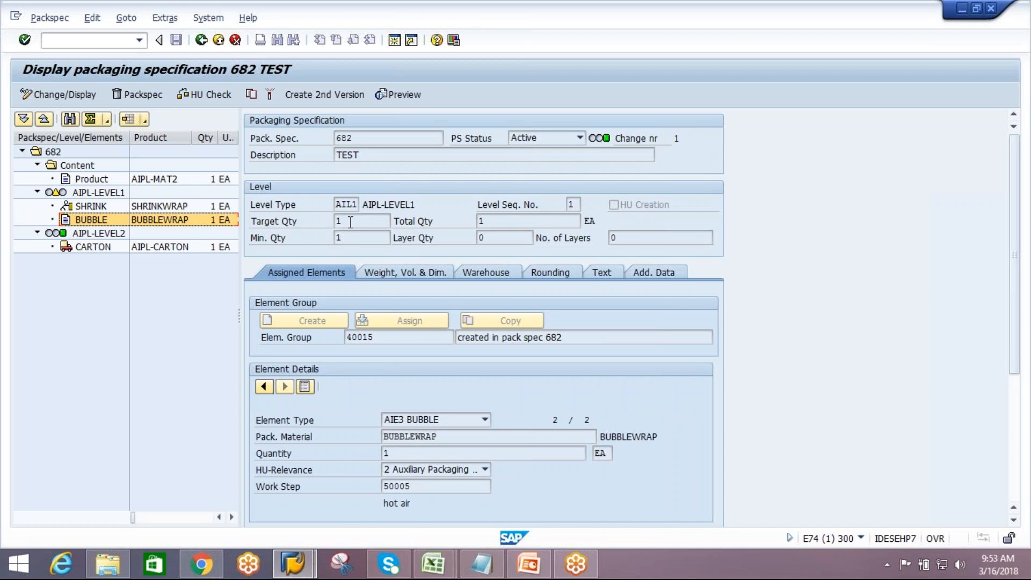
Close the leftover empty SAP session window
{"action": "left_click", "coordinate": [293, 564]}
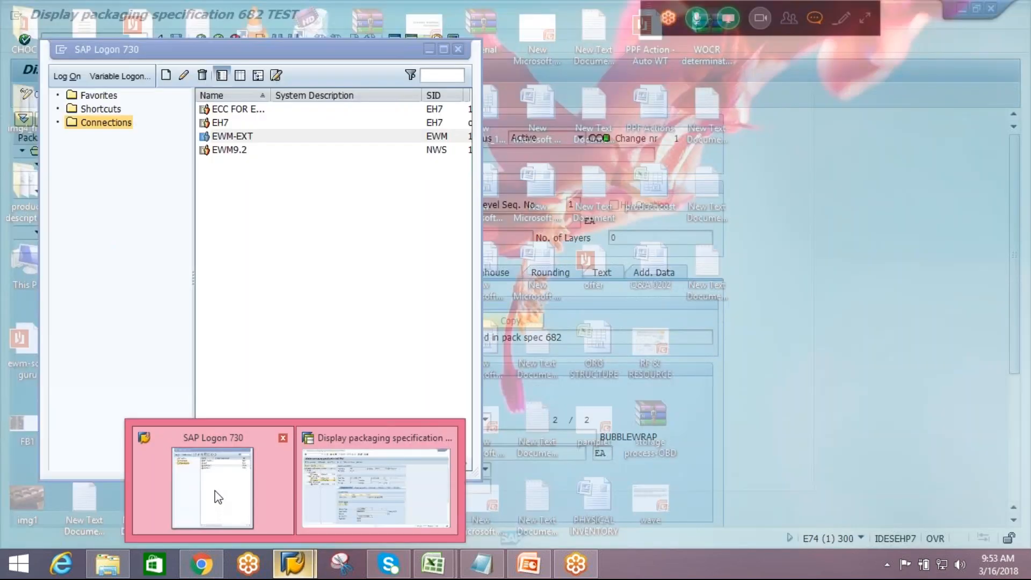
{"action": "left_click", "coordinate": [215, 496]}
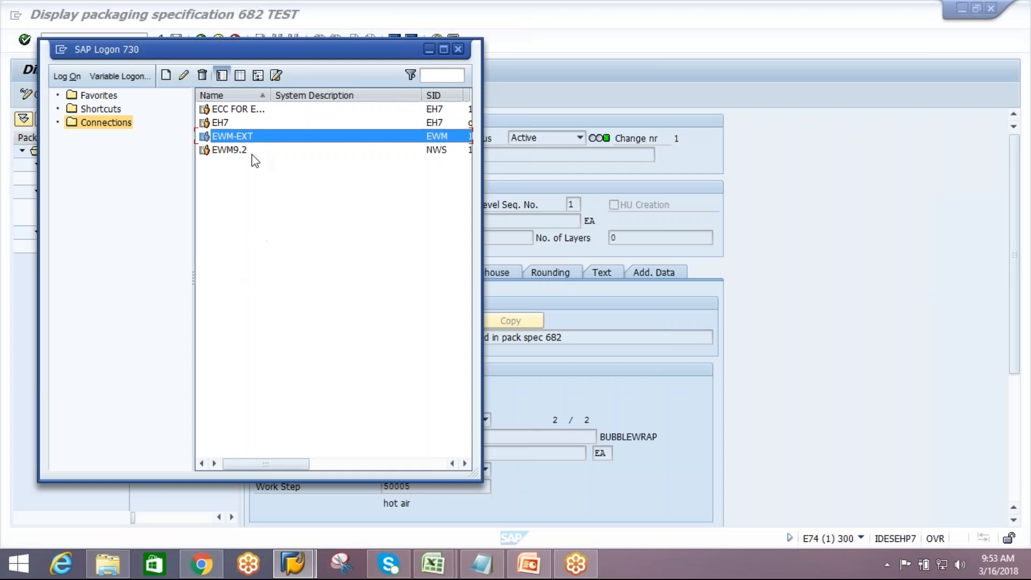
{"action": "left_click", "coordinate": [226, 123]}
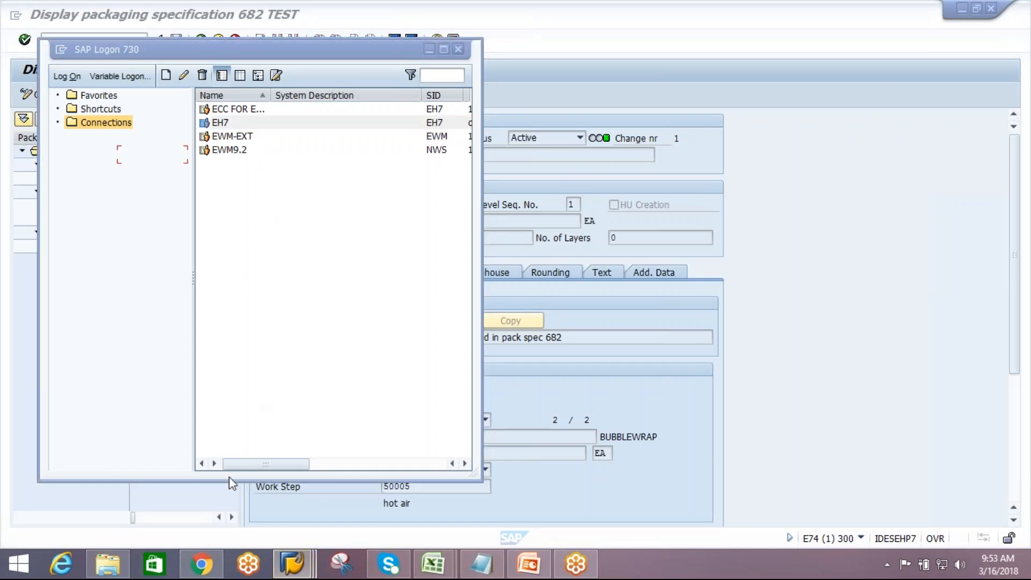
{"action": "mouse_move", "coordinate": [292, 549]}
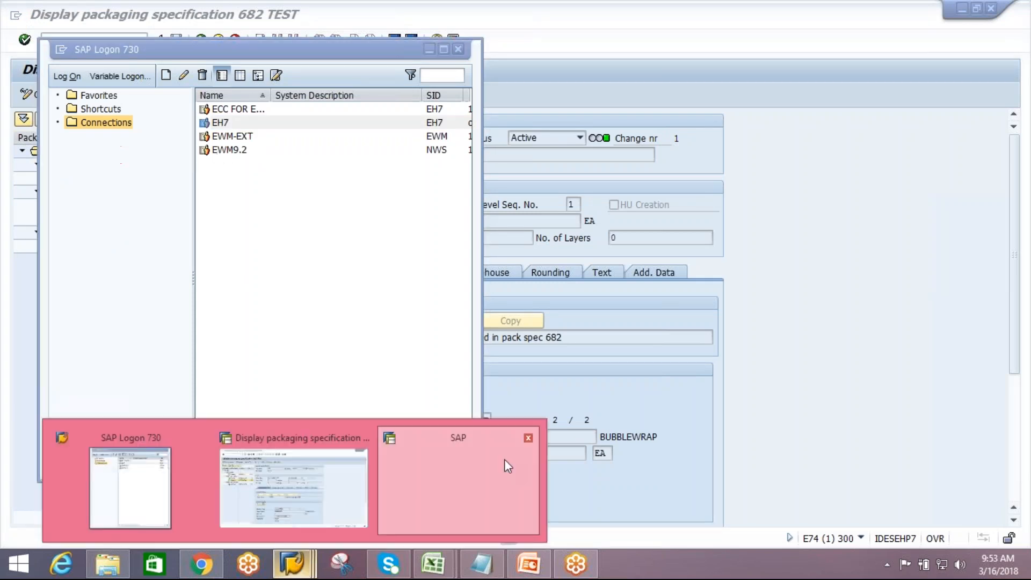
{"action": "left_click", "coordinate": [529, 440]}
{"action": "left_click", "coordinate": [377, 478]}
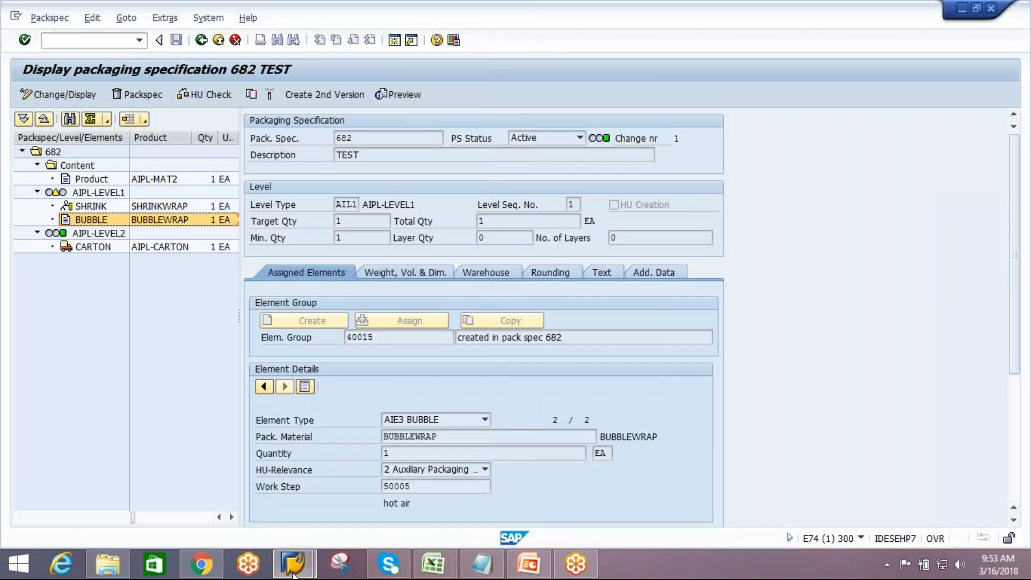
Connect to EH7 and log on to client 800 with the saved user name and password
{"action": "left_click", "coordinate": [293, 570]}
{"action": "left_click", "coordinate": [214, 471]}
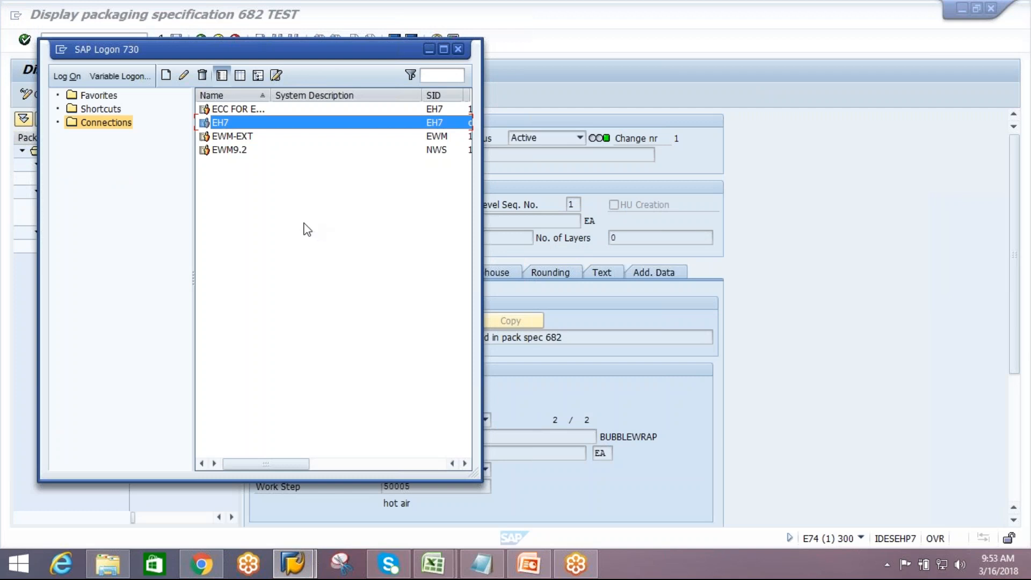
{"action": "double_click", "coordinate": [244, 123]}
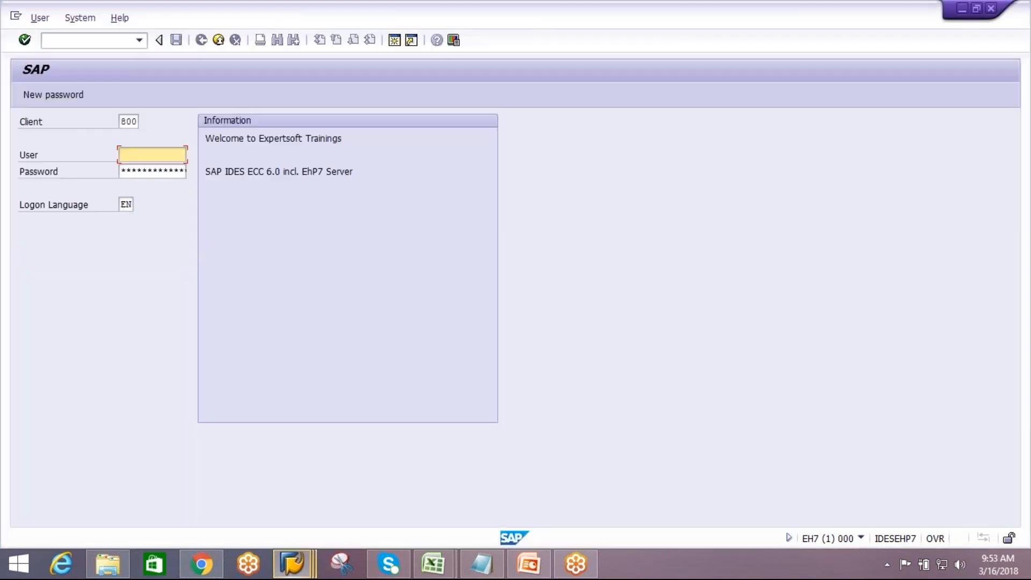
{"action": "type", "text": "c"}
{"action": "key", "text": "Down"}
{"action": "key", "text": "Return"}
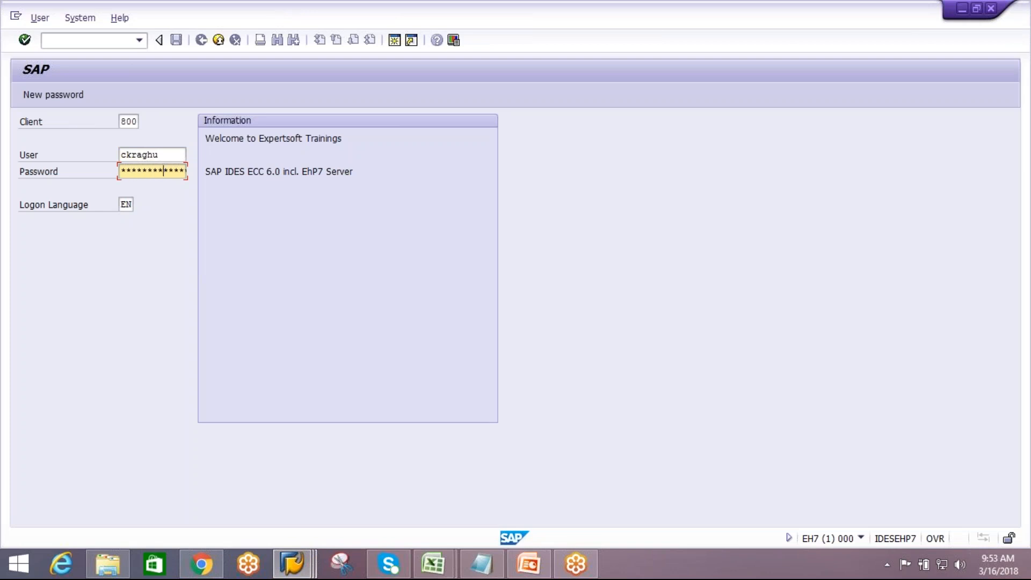
{"action": "key", "text": "Return"}
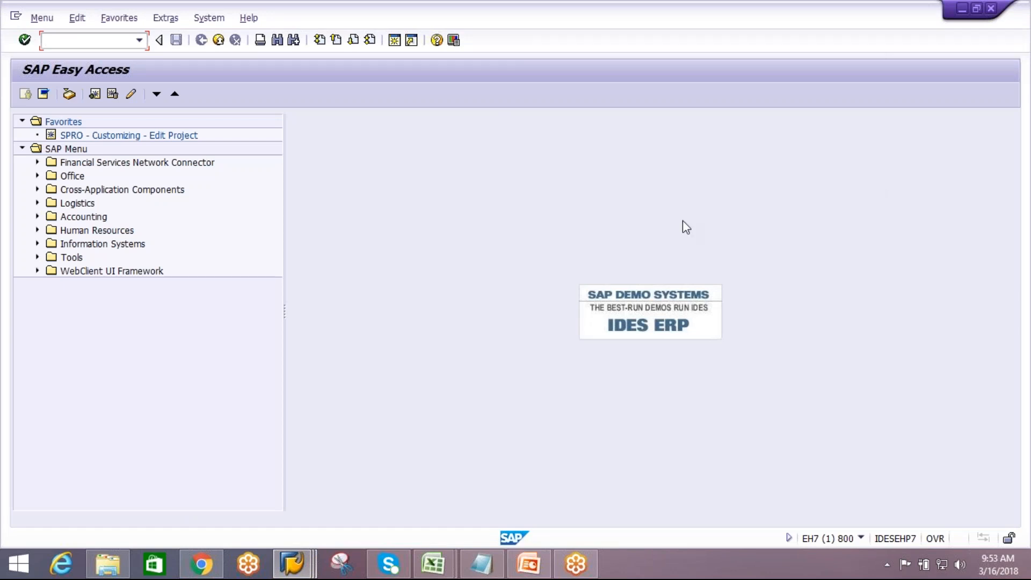
{"action": "left_click", "coordinate": [1006, 38]}
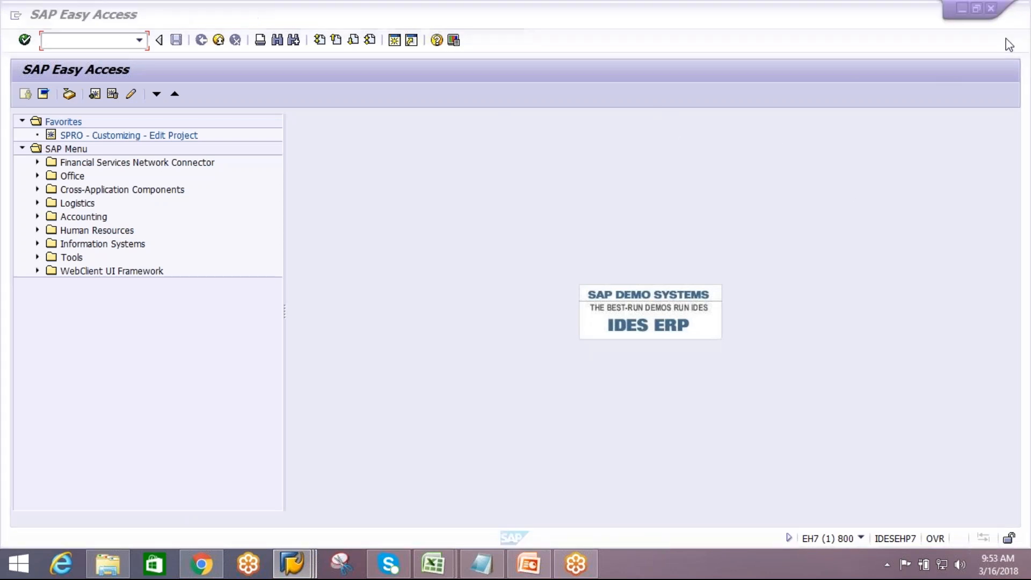
{"action": "left_click", "coordinate": [77, 41]}
{"action": "type", "text": "vl31n"}
{"action": "key", "text": "Return"}
{"action": "left_click", "coordinate": [208, 239]}
{"action": "left_click", "coordinate": [207, 240]}
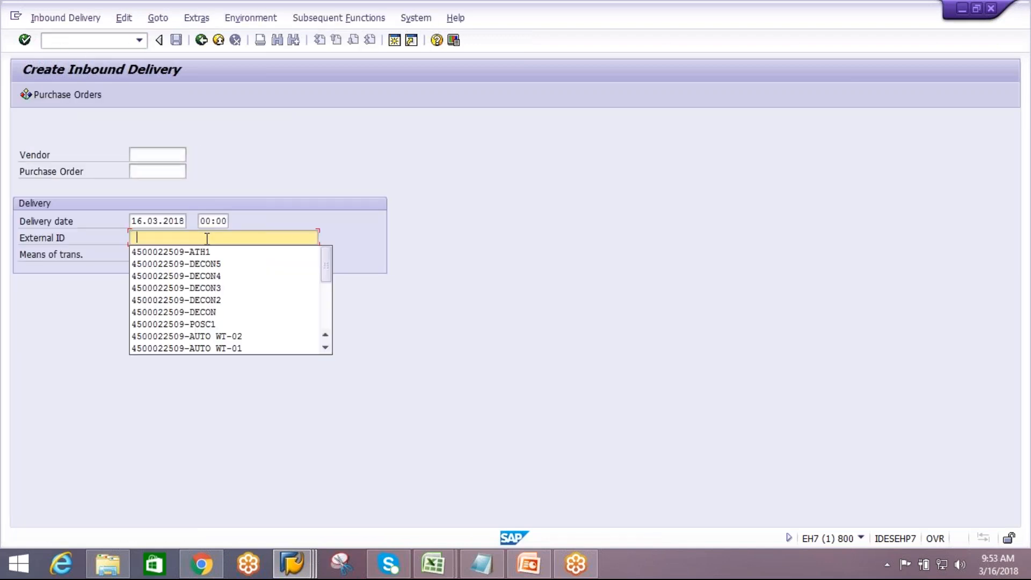
{"action": "left_click", "coordinate": [188, 251]}
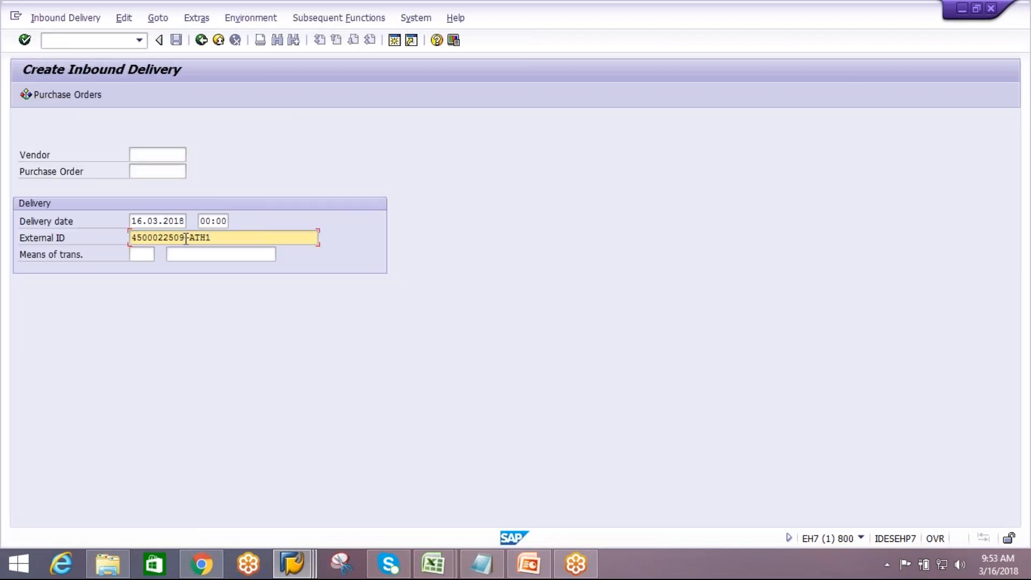
{"action": "left_click_drag", "start_coordinate": [186, 238], "coordinate": [89, 248]}
{"action": "key", "text": "ctrl+c"}
{"action": "left_click", "coordinate": [396, 45]}
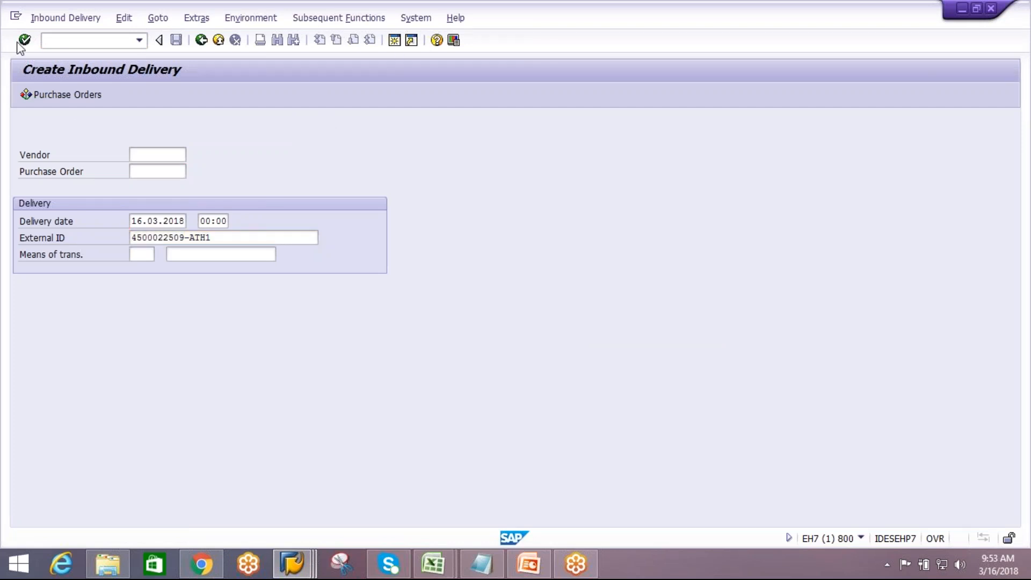
{"action": "type", "text": "me21n"}
{"action": "key", "text": "Return"}
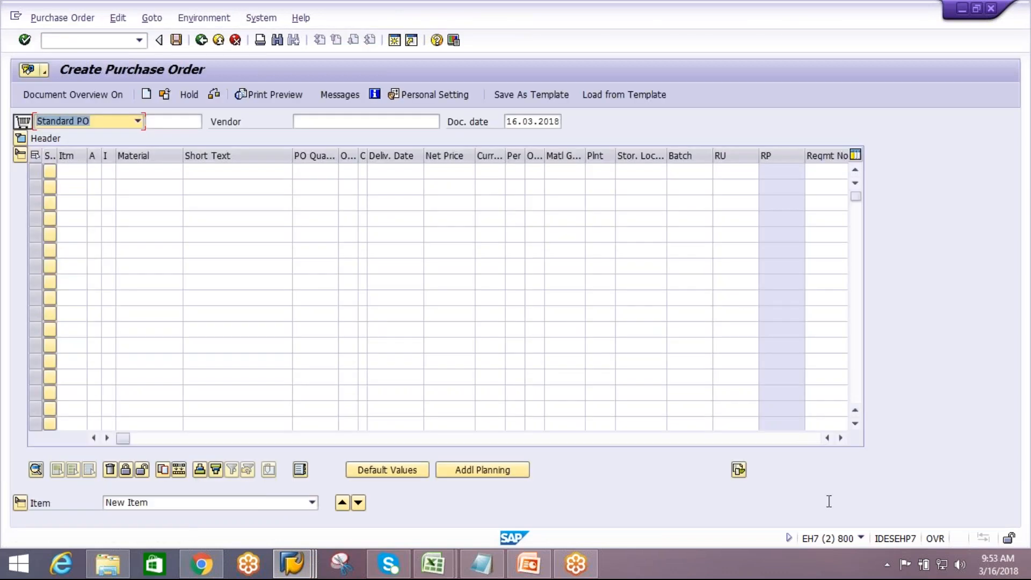
{"action": "left_click", "coordinate": [842, 443]}
{"action": "left_click", "coordinate": [842, 443]}
{"action": "left_click", "coordinate": [842, 442]}
{"action": "left_click", "coordinate": [842, 442]}
{"action": "left_click", "coordinate": [842, 442]}
{"action": "left_click", "coordinate": [842, 442]}
{"action": "left_click", "coordinate": [842, 443]}
{"action": "left_click", "coordinate": [842, 443]}
{"action": "left_click", "coordinate": [842, 442]}
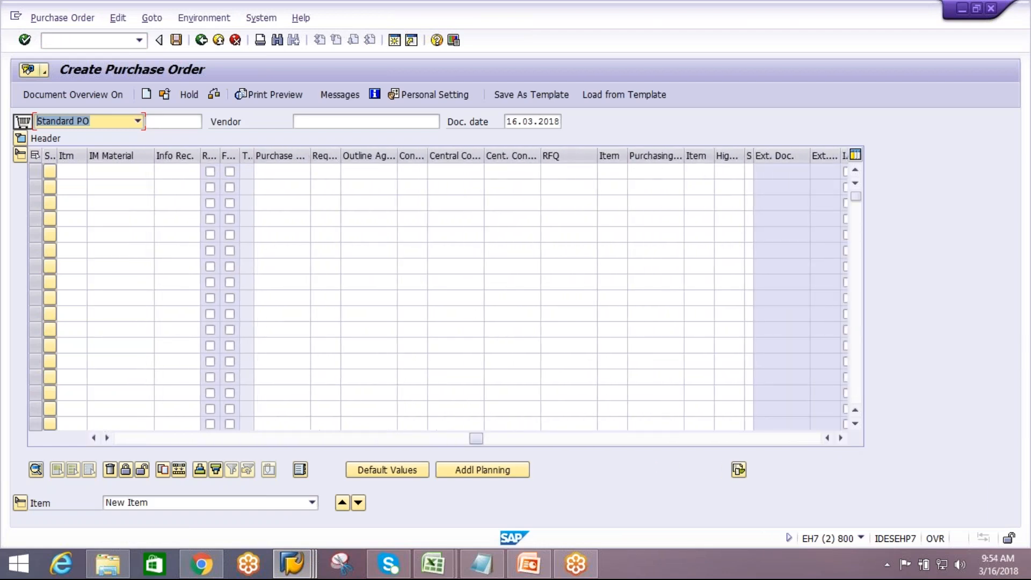
{"action": "left_click", "coordinate": [840, 439]}
{"action": "left_click", "coordinate": [840, 438]}
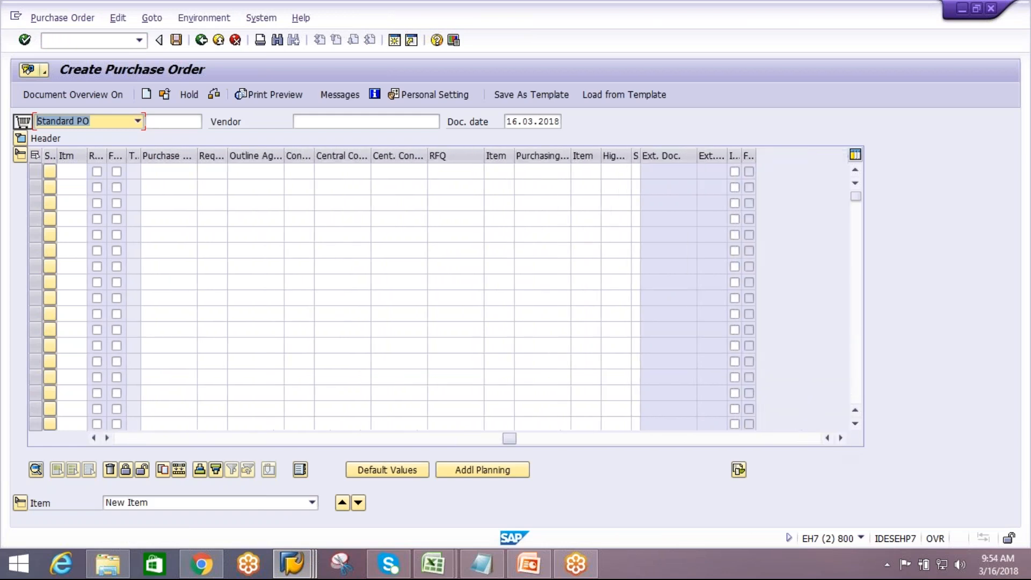
{"action": "left_click", "coordinate": [547, 176]}
{"action": "key", "text": "ctrl+v"}
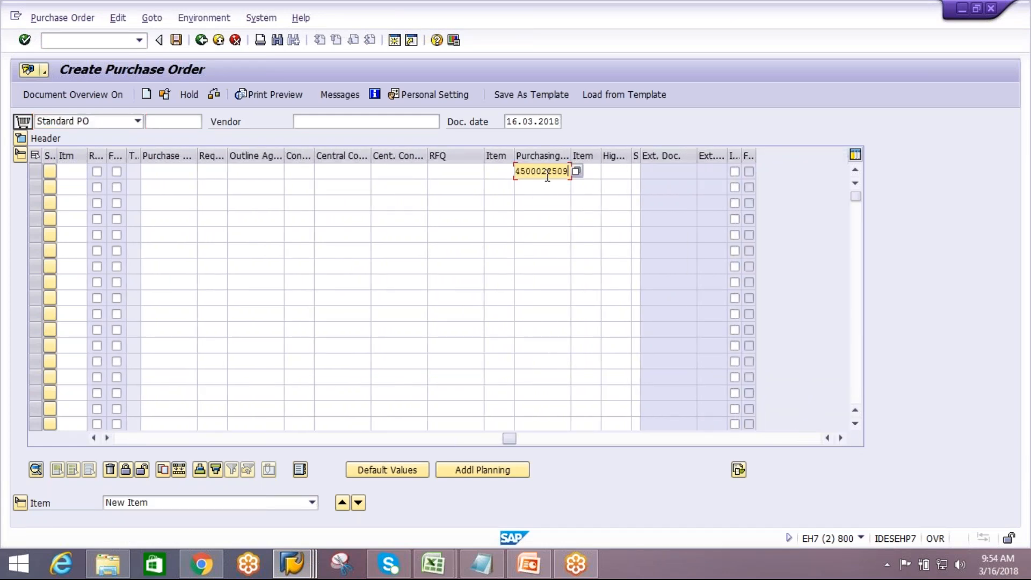
{"action": "left_click", "coordinate": [539, 187]}
{"action": "key", "text": "ctrl+v"}
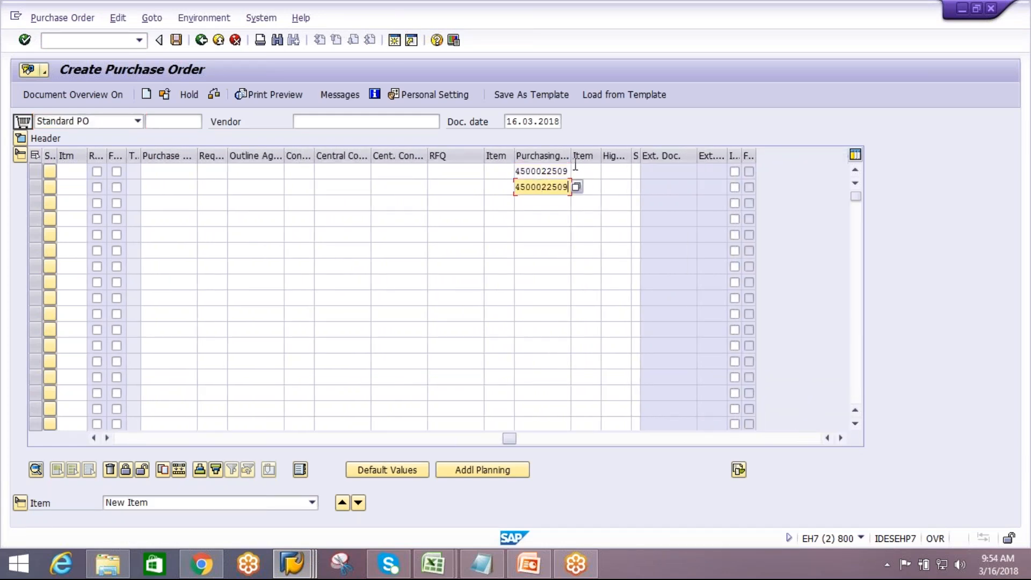
{"action": "left_click", "coordinate": [586, 172]}
{"action": "type", "text": "10"}
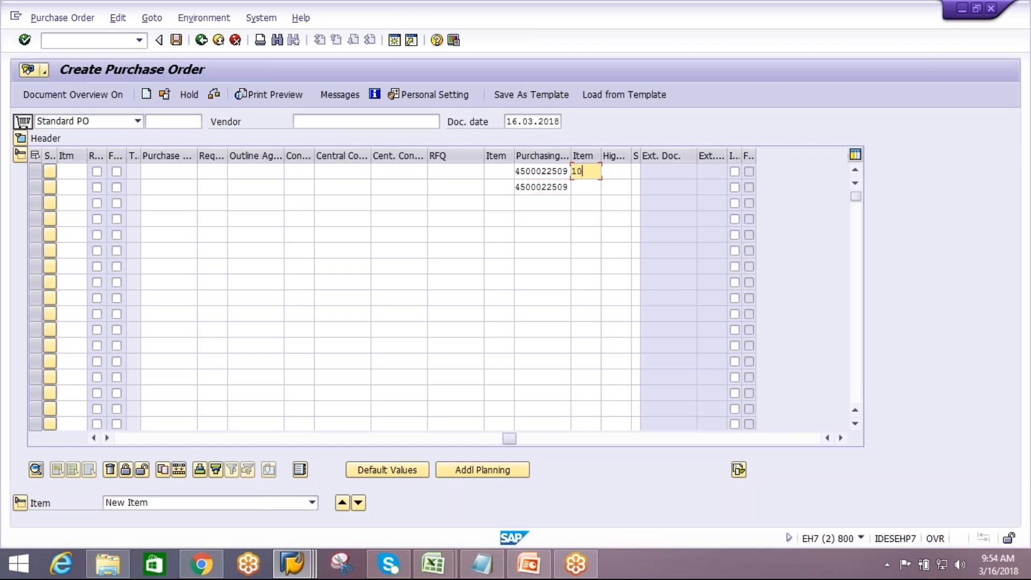
{"action": "left_click", "coordinate": [586, 187]}
{"action": "type", "text": "20"}
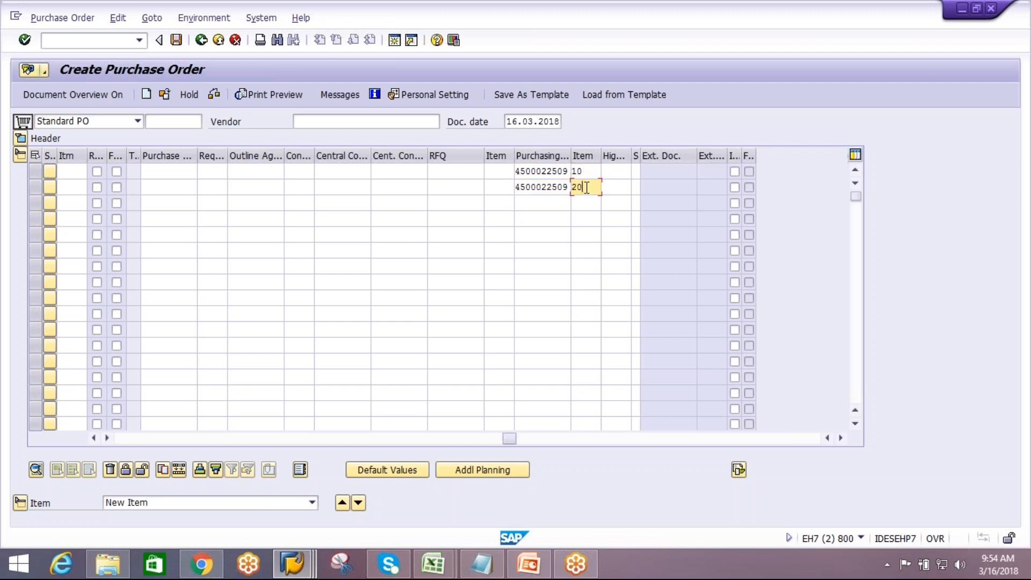
{"action": "key", "text": "Return"}
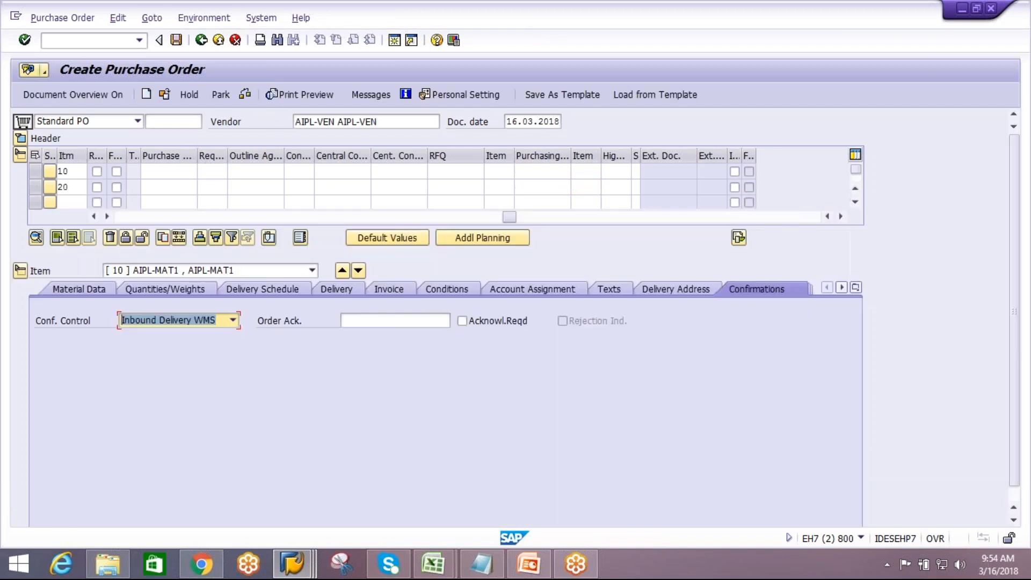
Set the PO quantity of both items AIPL-MAT1 and AIPL-MAT2 to 1000 and save the purchase order
{"action": "left_click", "coordinate": [20, 138]}
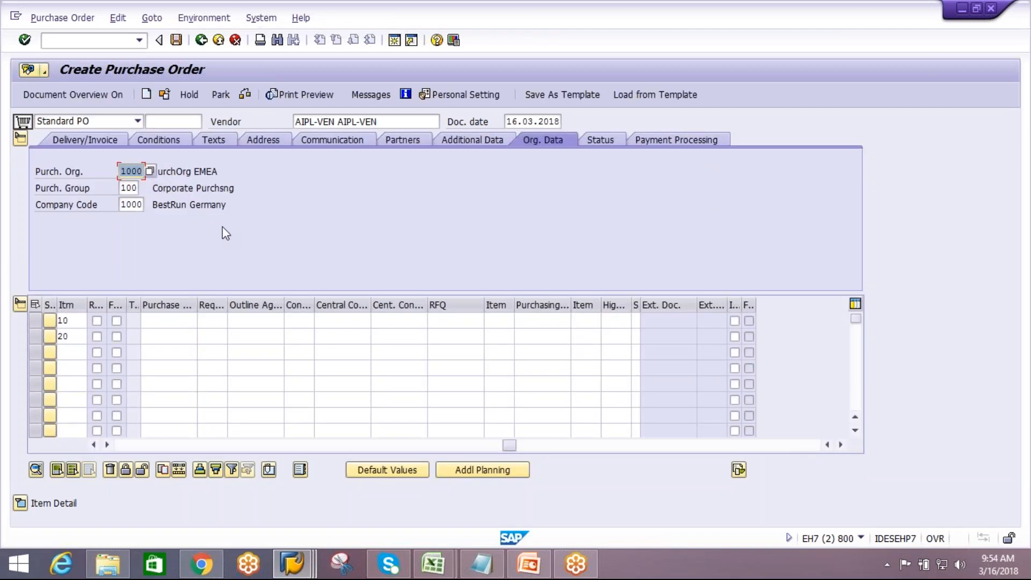
{"action": "left_click", "coordinate": [460, 445]}
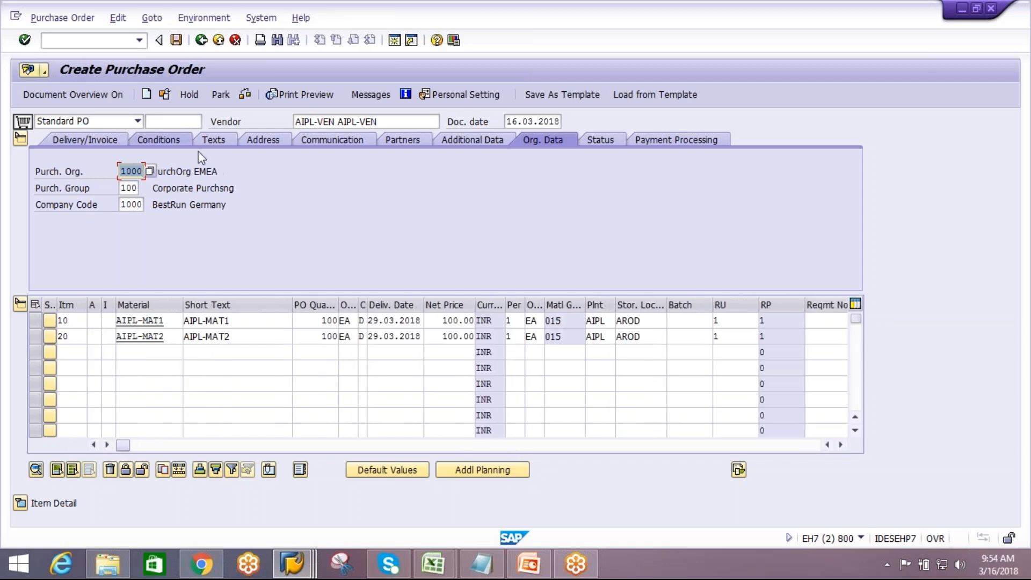
{"action": "double_click", "coordinate": [324, 323]}
{"action": "type", "text": "1000"}
{"action": "double_click", "coordinate": [320, 338]}
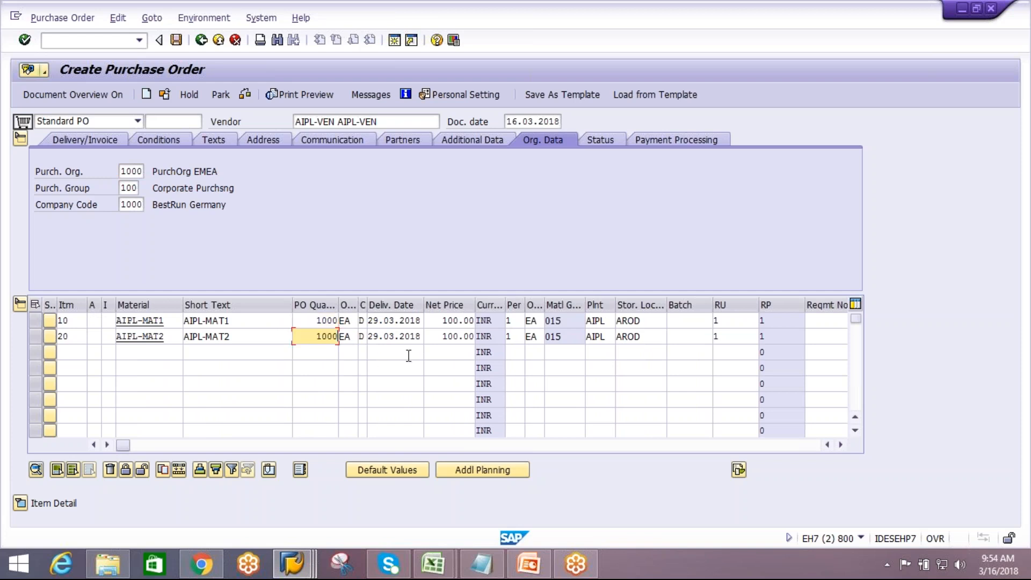
{"action": "key", "text": "Return"}
{"action": "left_click", "coordinate": [176, 40]}
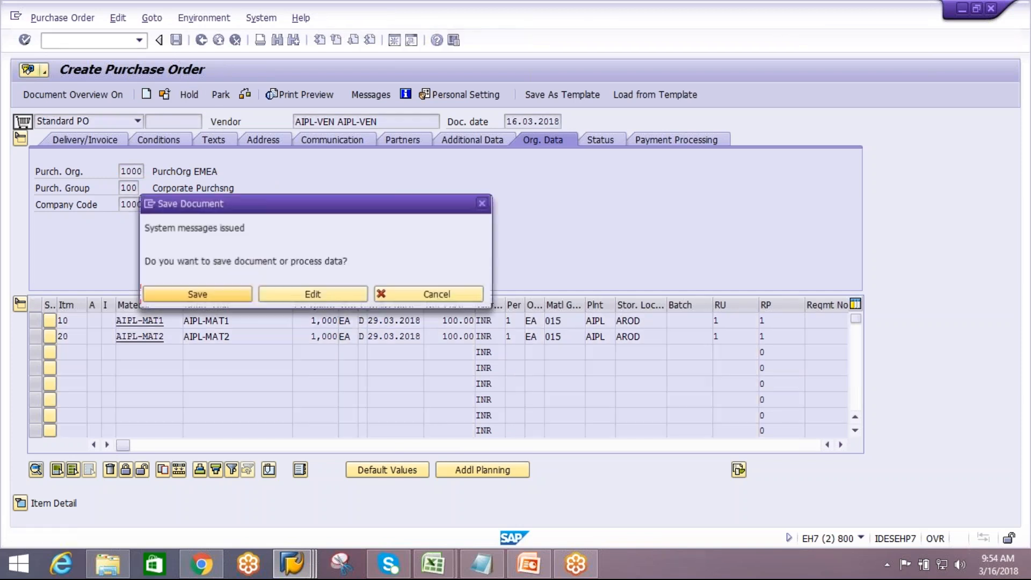
{"action": "left_click", "coordinate": [222, 290]}
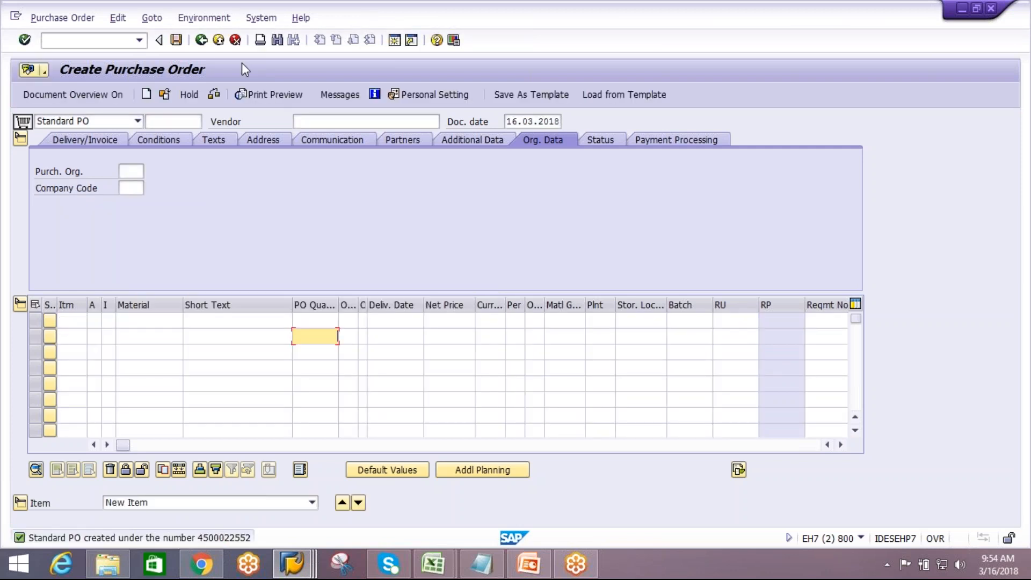
{"action": "mouse_move", "coordinate": [293, 564]}
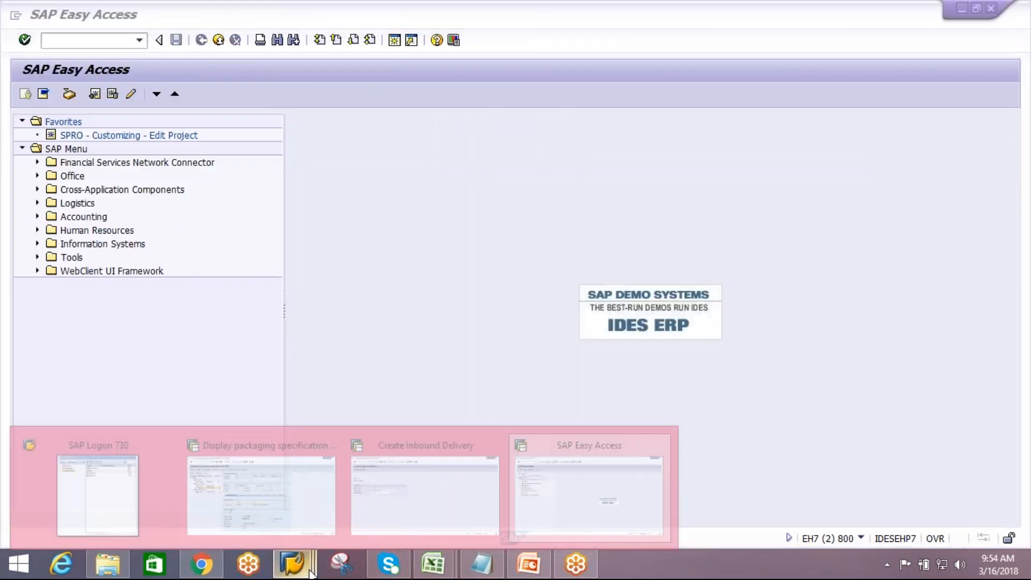
{"action": "left_click", "coordinate": [423, 483]}
{"action": "left_click", "coordinate": [201, 40]}
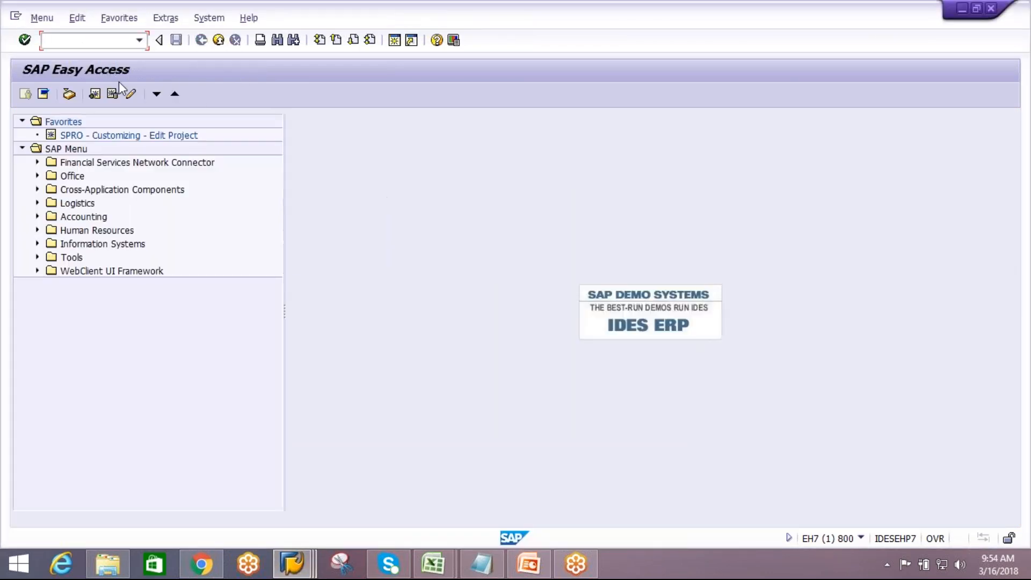
{"action": "type", "text": "vl31"}
{"action": "key", "text": "Return"}
{"action": "left_click", "coordinate": [169, 238]}
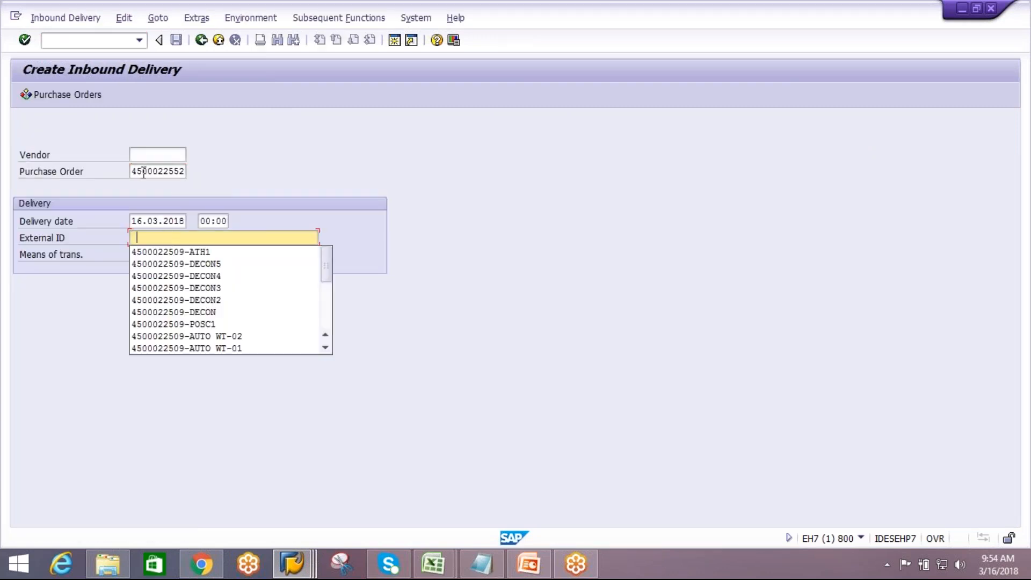
{"action": "left_click_drag", "start_coordinate": [136, 172], "coordinate": [206, 178]}
{"action": "key", "text": "ctrl+v"}
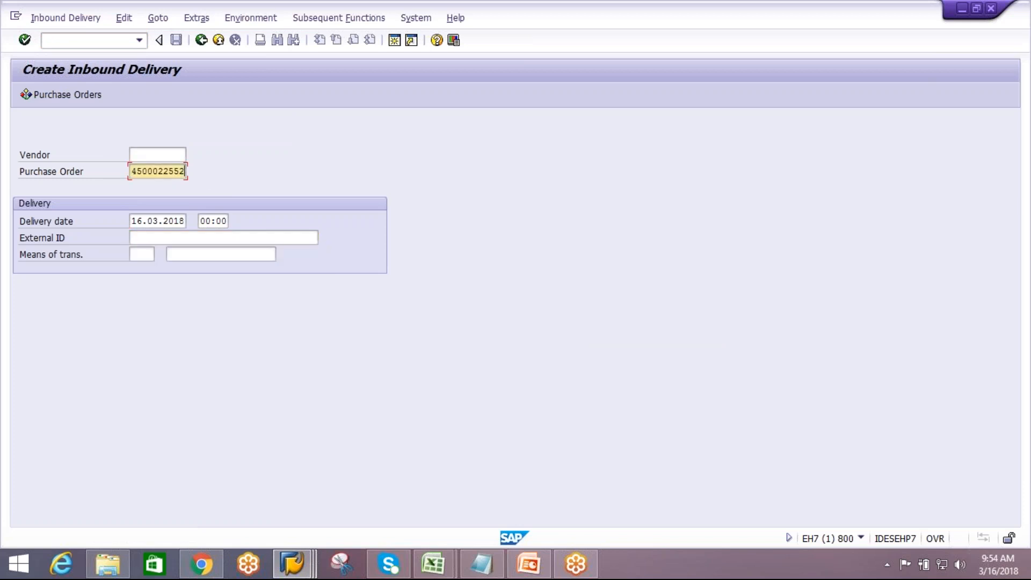
{"action": "left_click", "coordinate": [184, 237]}
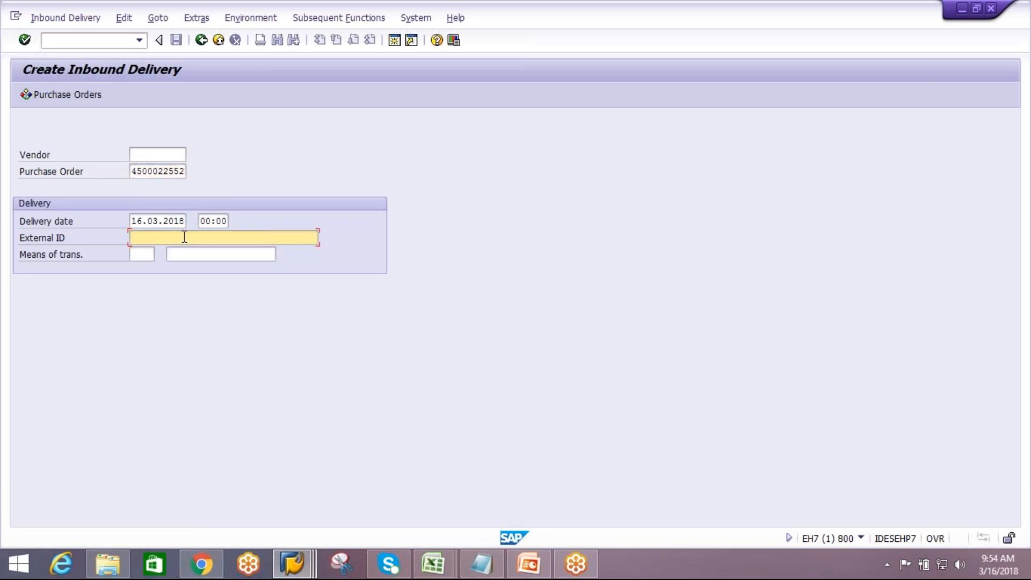
Paste the copied external ID into the inbound delivery and continue to the item overview
{"action": "key", "text": "ctrl+v"}
{"action": "key", "text": "Return"}
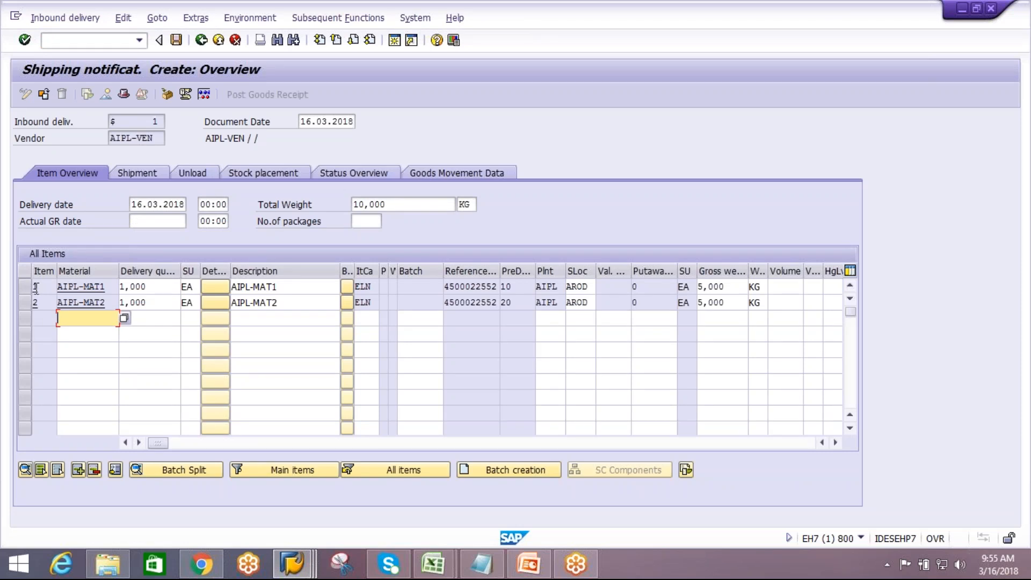
Delete item 1 for AIPL-MAT1 from the inbound delivery
{"action": "left_click", "coordinate": [24, 286]}
{"action": "left_click", "coordinate": [96, 470]}
{"action": "left_click", "coordinate": [210, 275]}
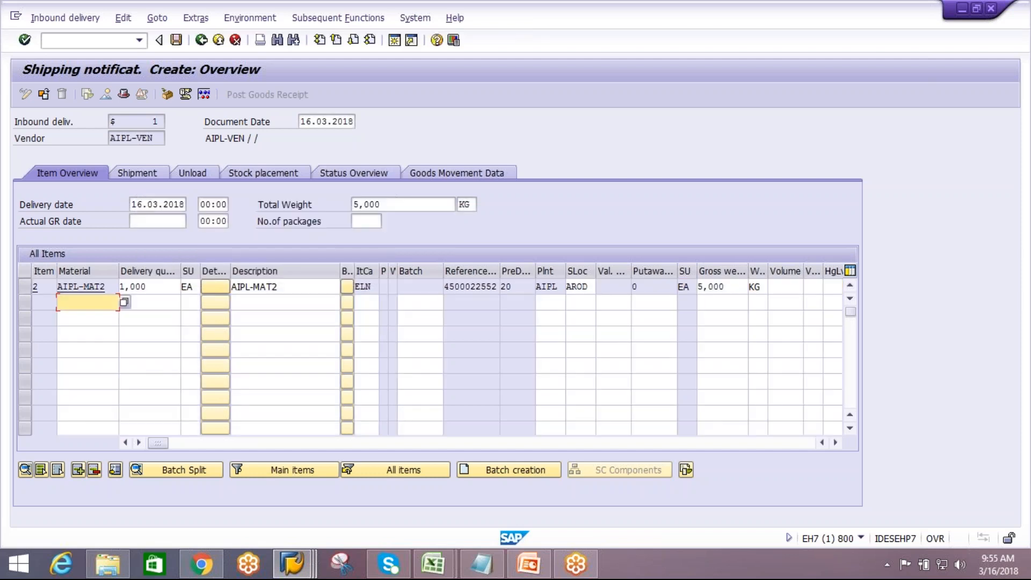
Set the delivery quantity of AIPL-MAT2 to 100 and save the inbound delivery
{"action": "left_click", "coordinate": [164, 286]}
{"action": "key", "text": "BackSpace"}
{"action": "key", "text": "BackSpace"}
{"action": "key", "text": "BackSpace"}
{"action": "key", "text": "BackSpace"}
{"action": "type", "text": "100"}
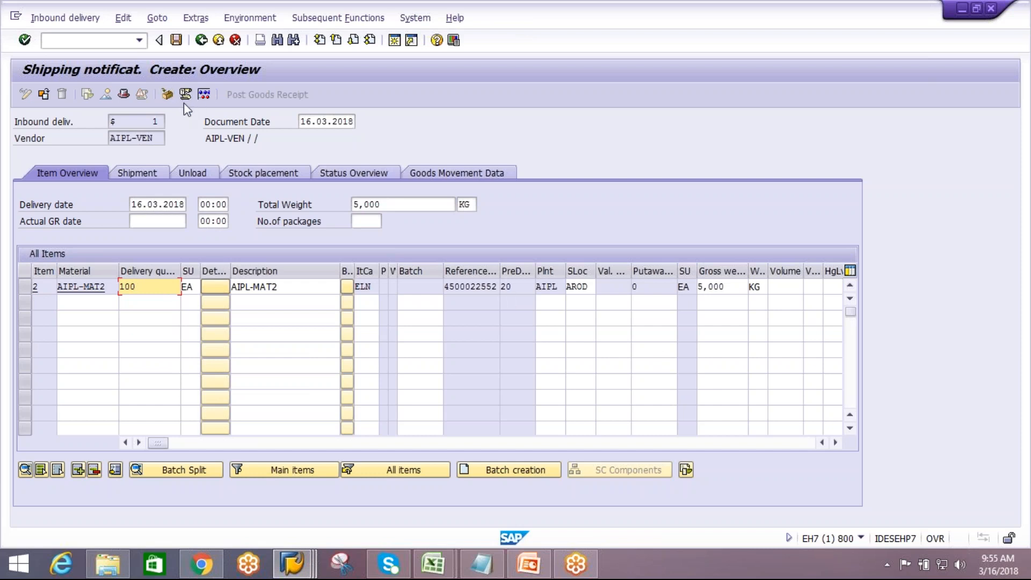
{"action": "left_click", "coordinate": [176, 47]}
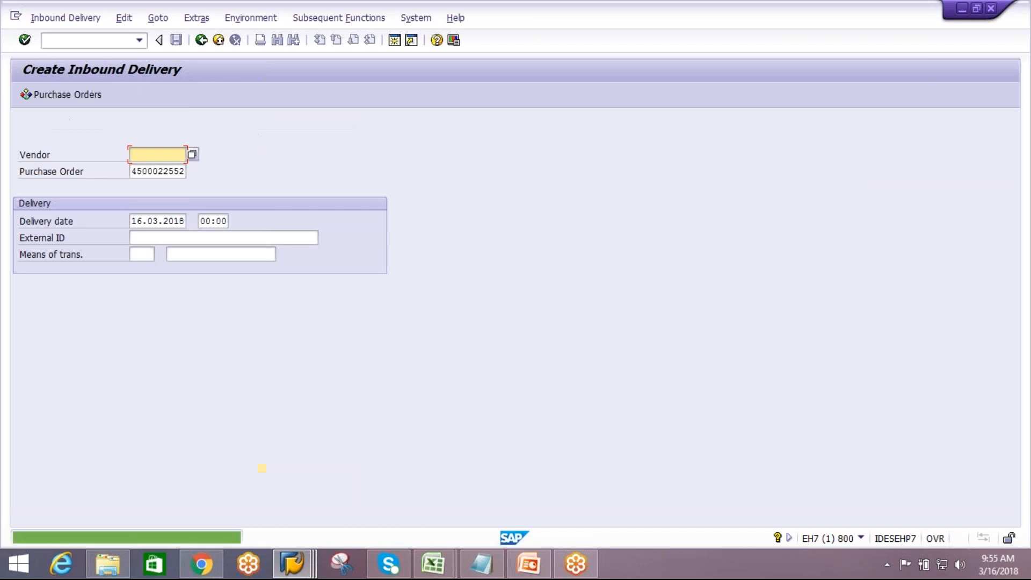
Switch to the EWM system and open /SCWM/IDN Maintain Inbound Delivery Notification from the Extended Warehouse Management menu
{"action": "left_click", "coordinate": [292, 563]}
{"action": "left_click", "coordinate": [249, 504]}
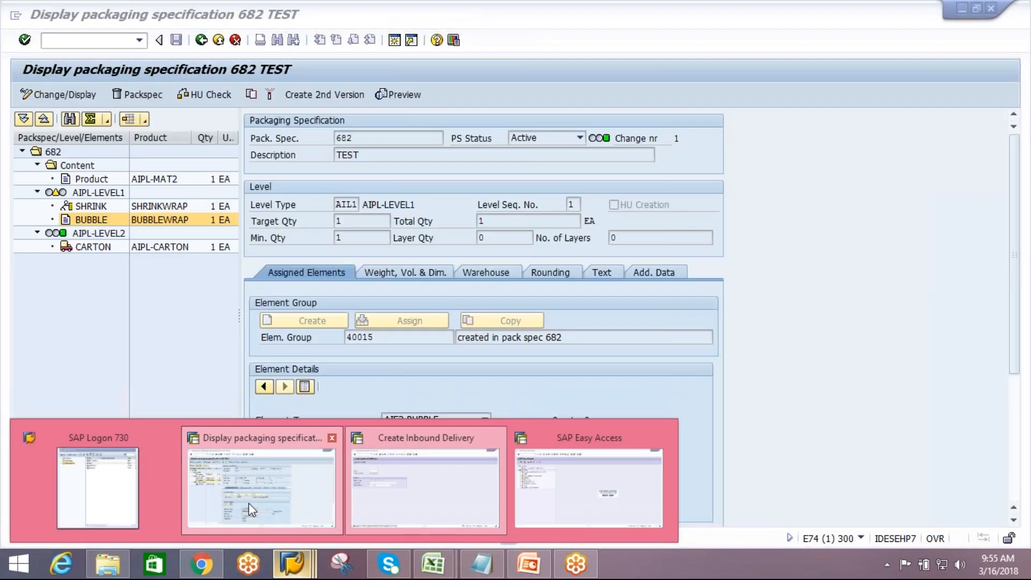
{"action": "left_click", "coordinate": [200, 40]}
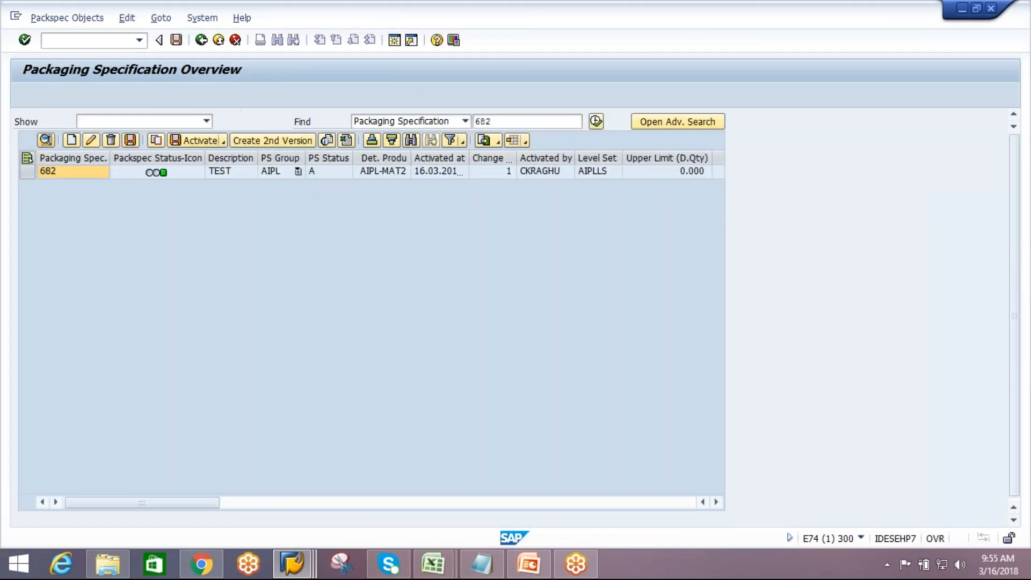
{"action": "left_click", "coordinate": [201, 41]}
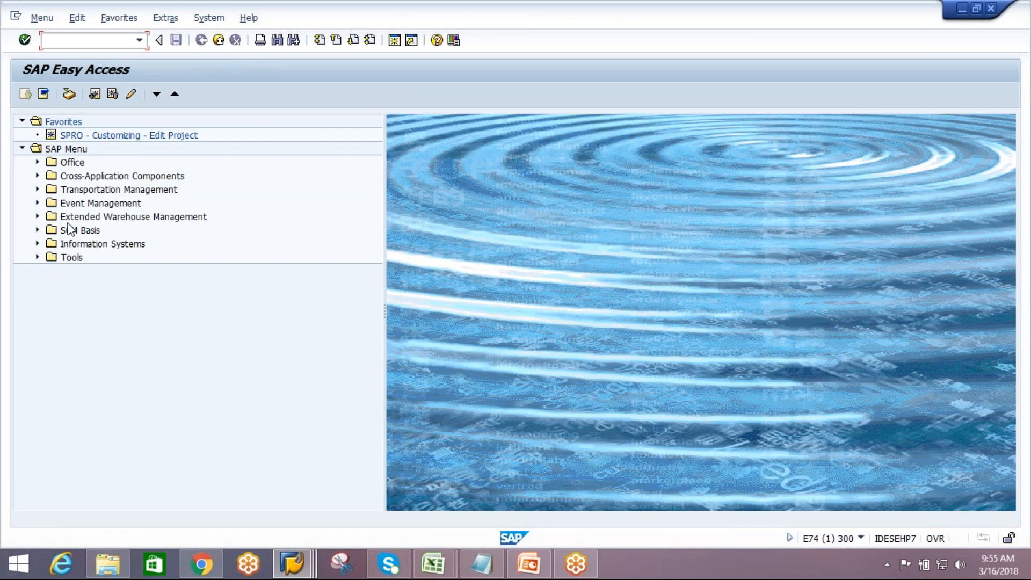
{"action": "left_click", "coordinate": [37, 217]}
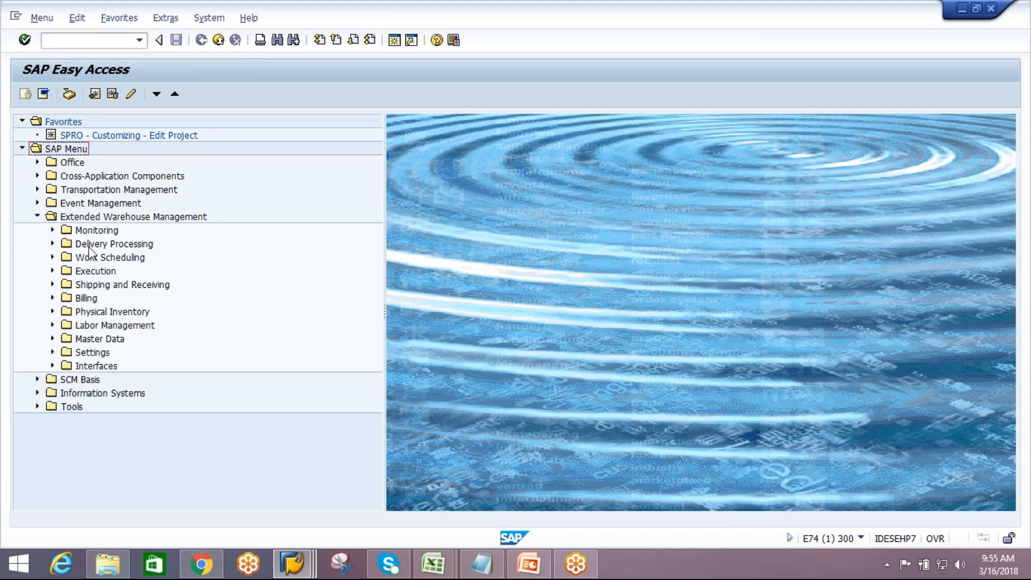
{"action": "left_click", "coordinate": [52, 244]}
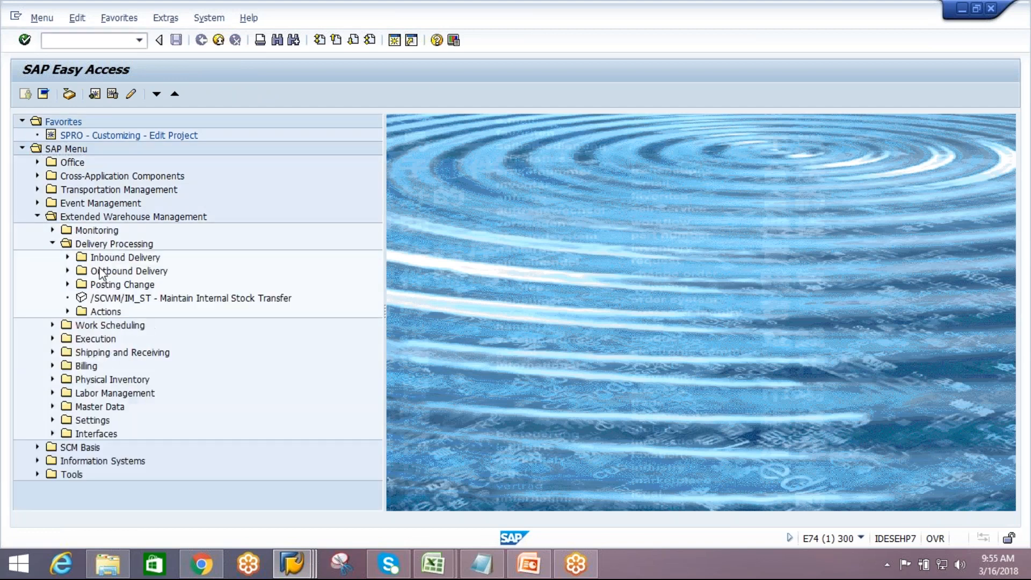
{"action": "left_click", "coordinate": [68, 259]}
{"action": "left_click", "coordinate": [142, 274]}
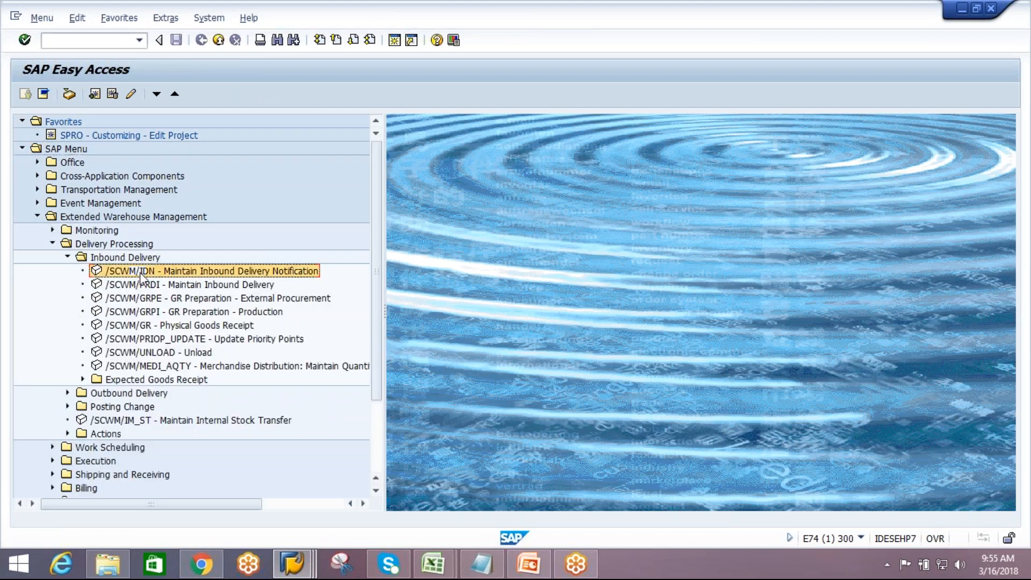
{"action": "double_click", "coordinate": [142, 274]}
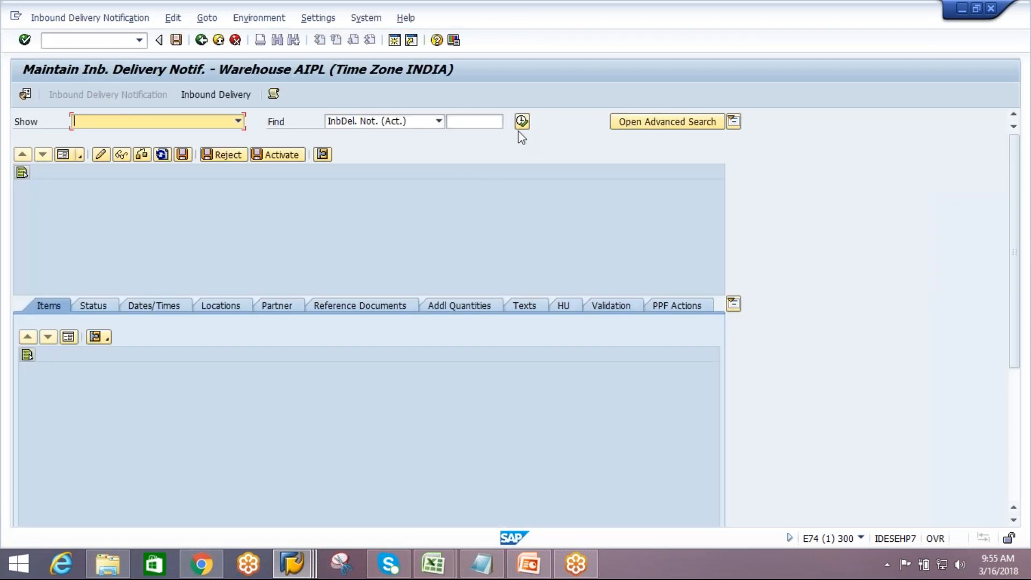
Search all active inbound delivery notifications for warehouse AIPL and select the last one in the list
{"action": "left_click", "coordinate": [520, 124]}
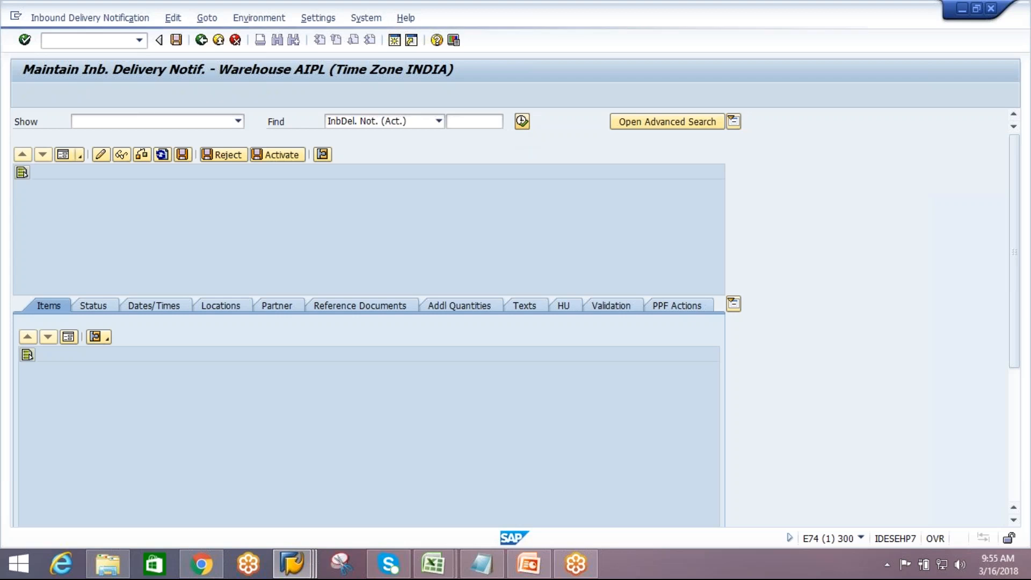
{"action": "left_click", "coordinate": [181, 288]}
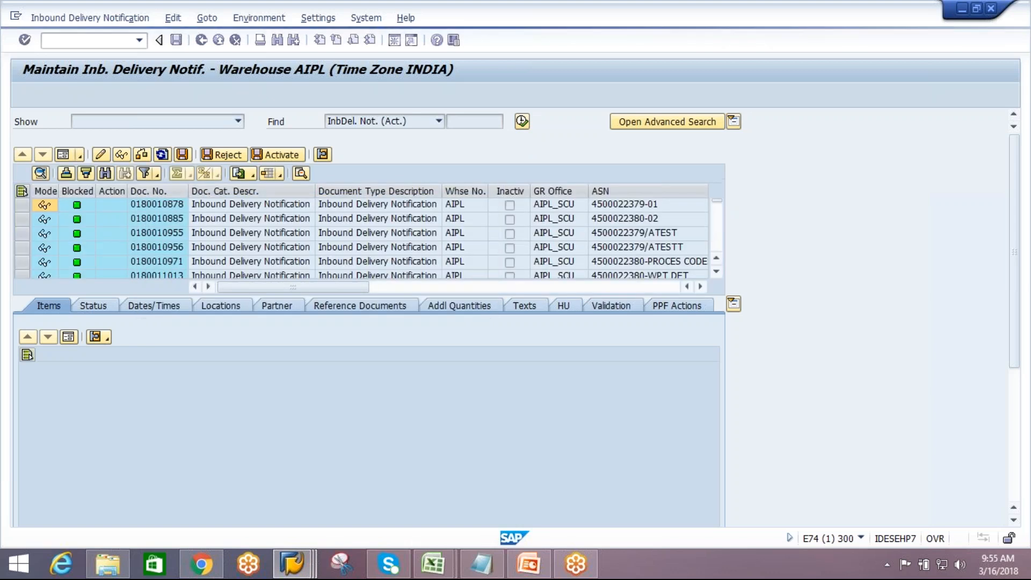
{"action": "left_click_drag", "start_coordinate": [718, 206], "coordinate": [714, 266]}
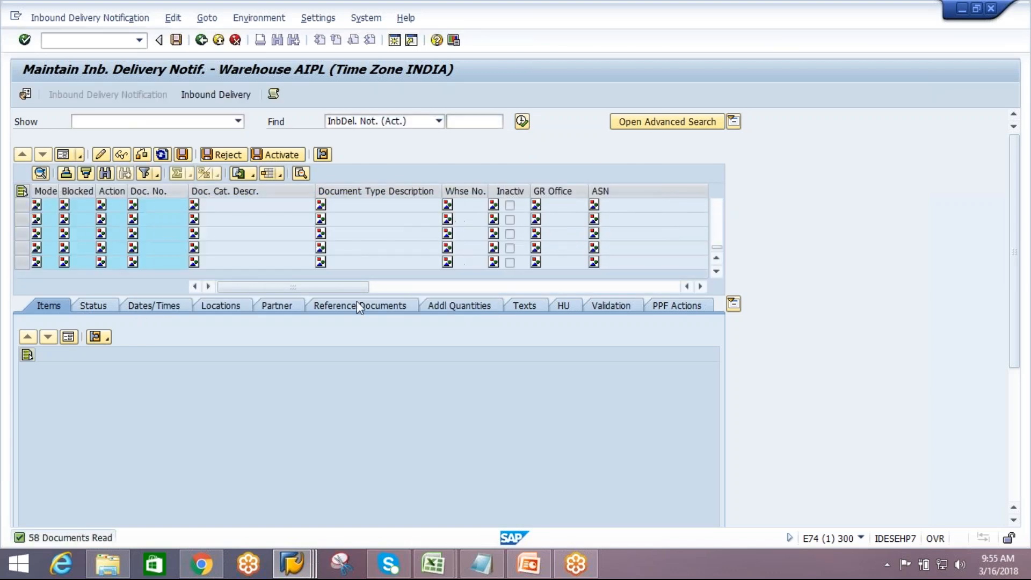
{"action": "double_click", "coordinate": [223, 266]}
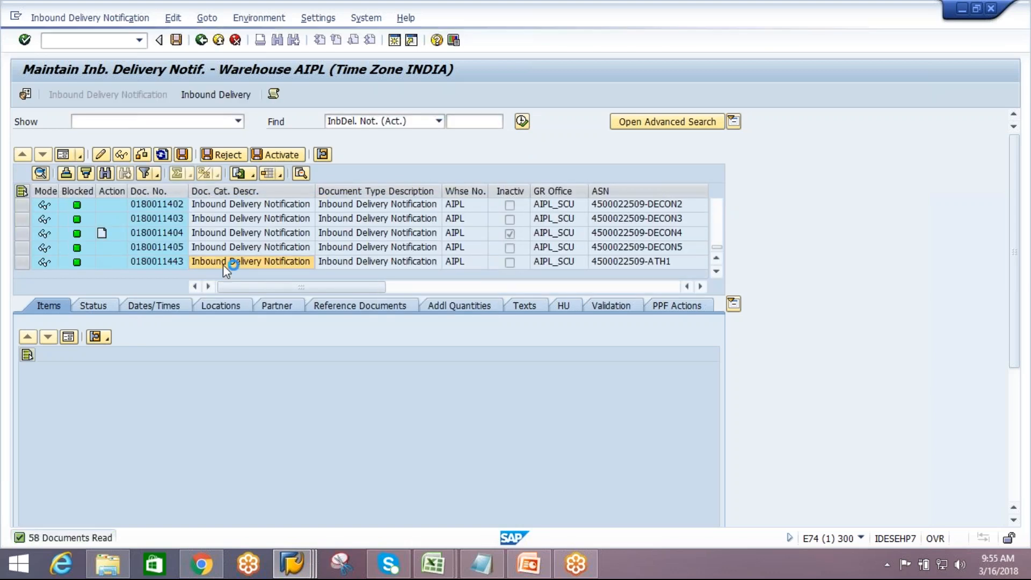
Rerun the inbound delivery notification search repeatedly to check whether the new delivery has arrived in EWM
{"action": "key", "text": "alt+Tab"}
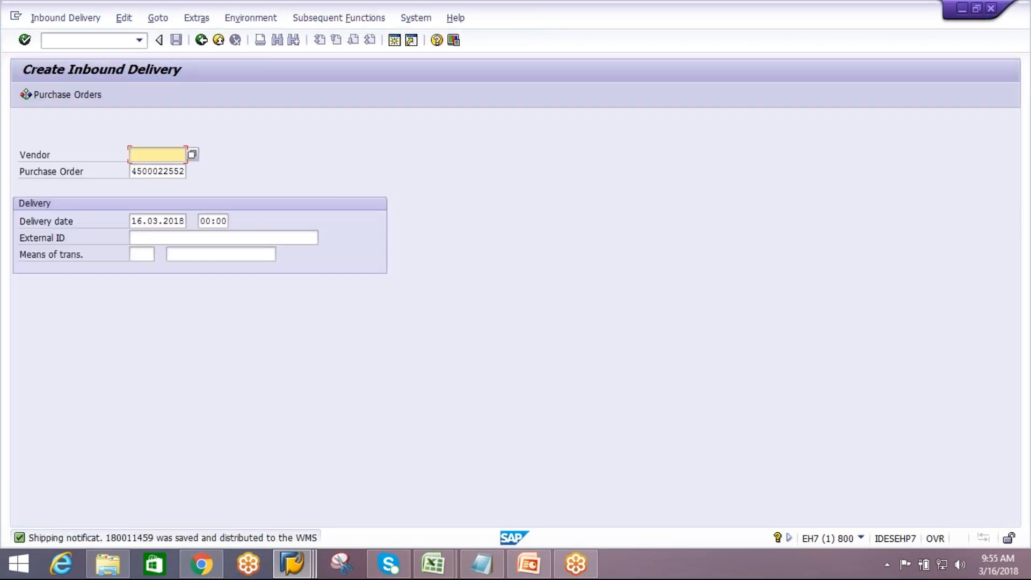
{"action": "key", "text": "alt+Tab"}
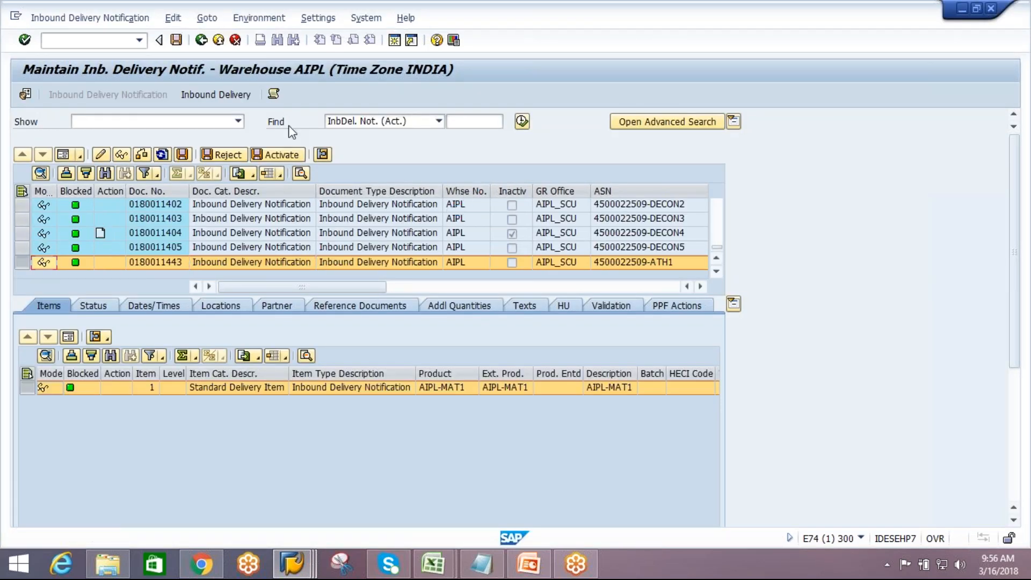
{"action": "left_click", "coordinate": [523, 120]}
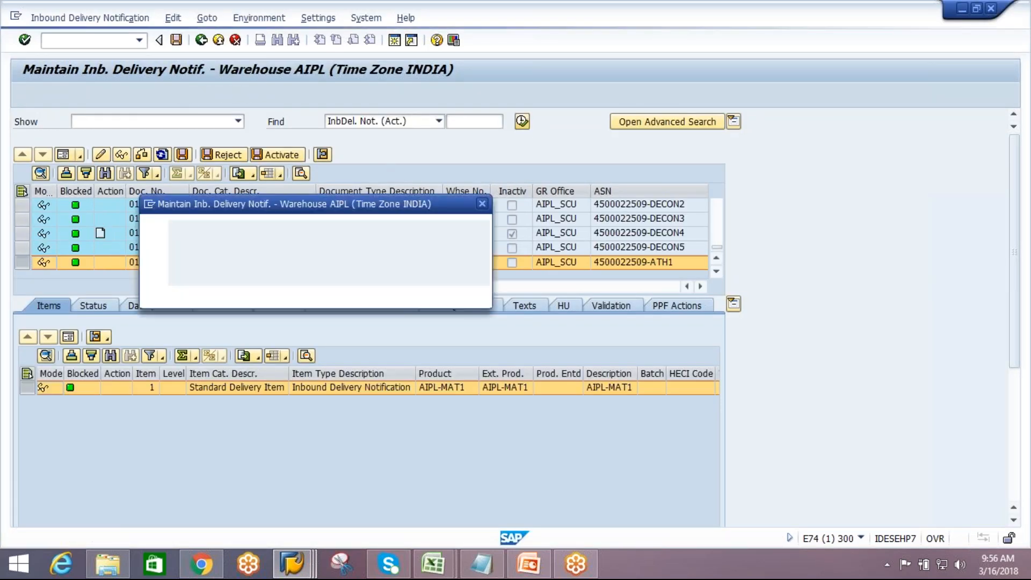
{"action": "left_click", "coordinate": [225, 294]}
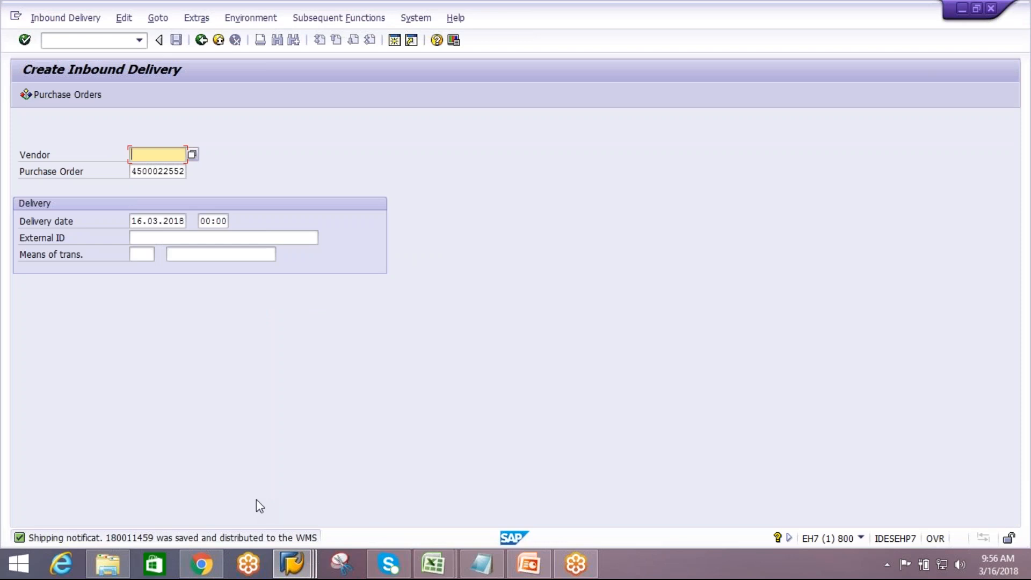
{"action": "key", "text": "alt+Tab"}
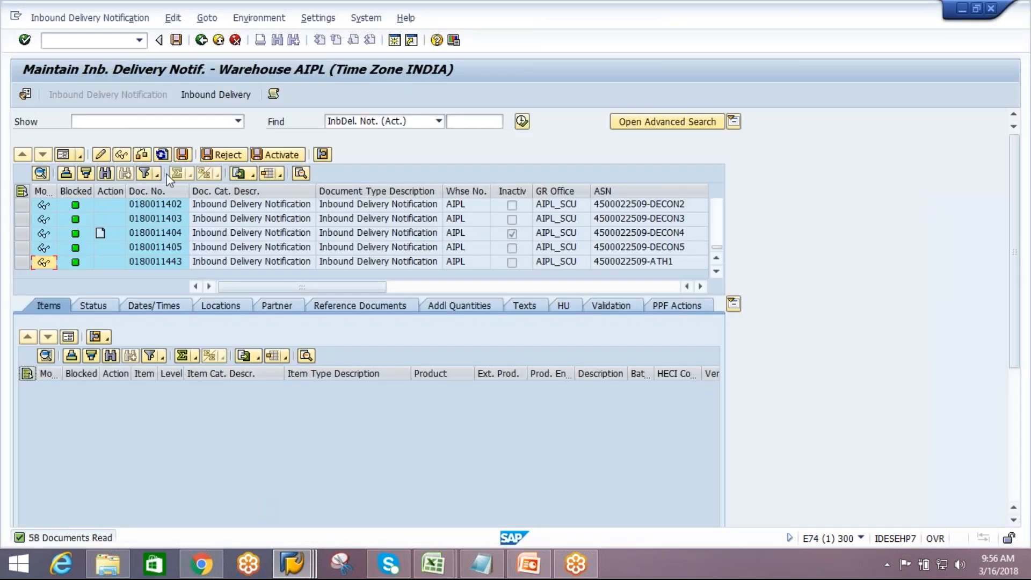
{"action": "left_click", "coordinate": [523, 128]}
{"action": "left_click", "coordinate": [213, 291]}
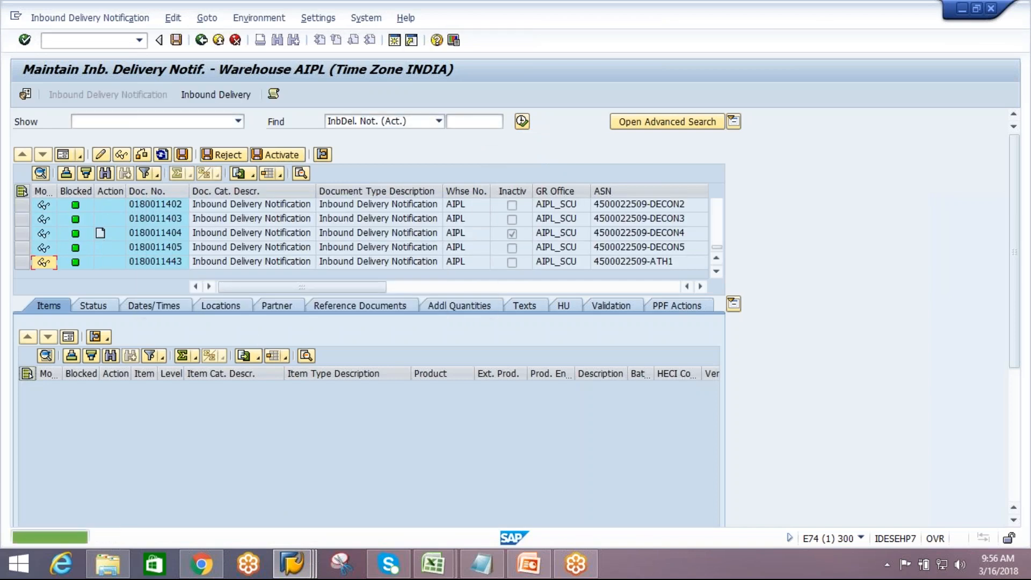
{"action": "left_click", "coordinate": [522, 122]}
{"action": "left_click", "coordinate": [223, 290]}
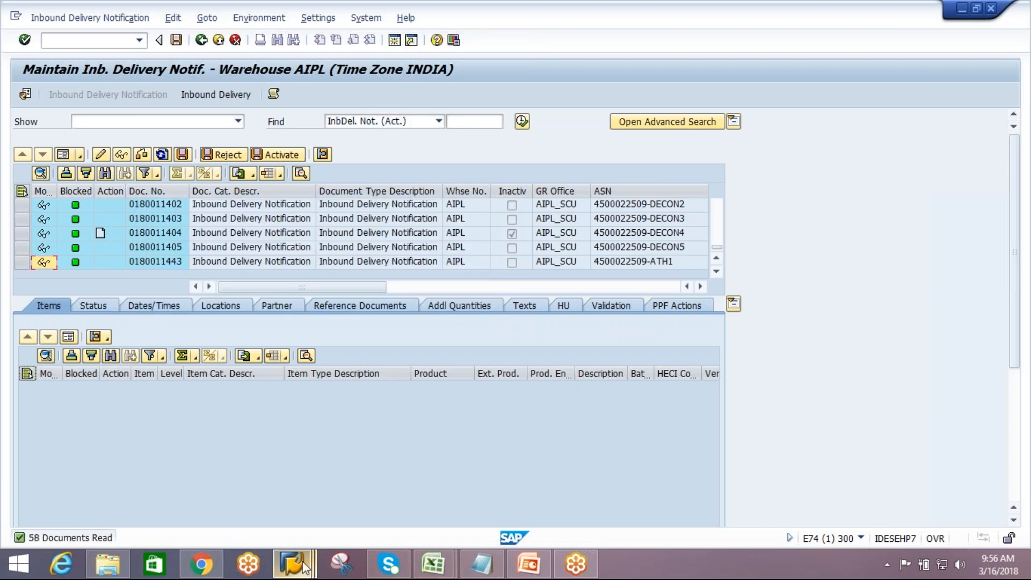
Open a new ERP session and run SMQ2 to display the qRFC inbound queue
{"action": "mouse_move", "coordinate": [292, 564]}
{"action": "left_click", "coordinate": [455, 511]}
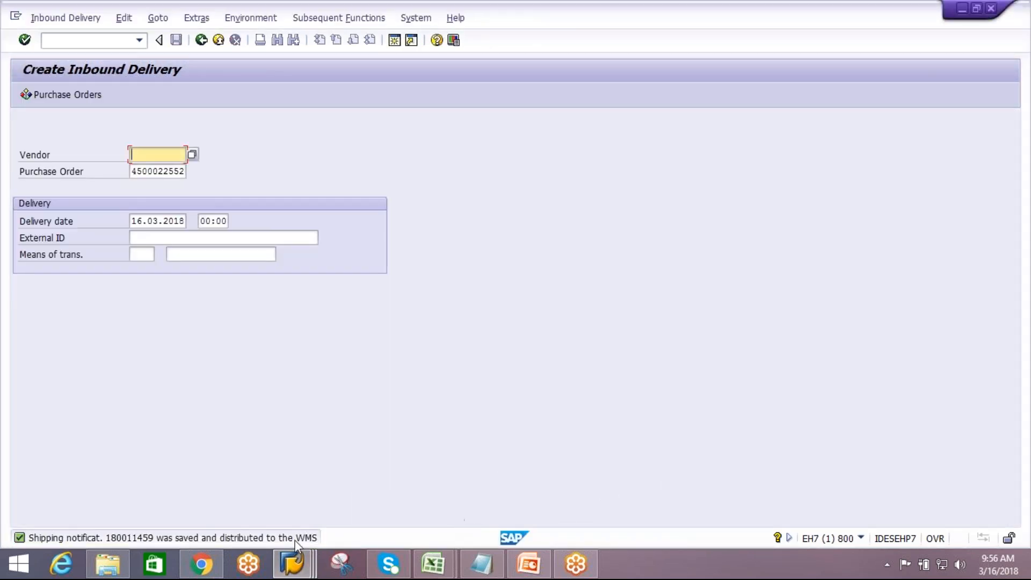
{"action": "left_click", "coordinate": [649, 441]}
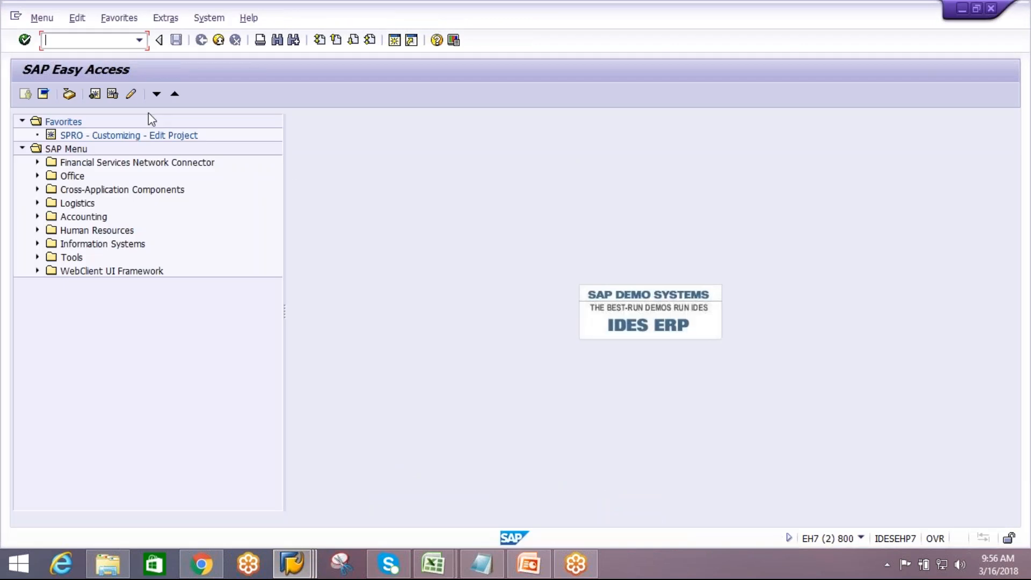
{"action": "type", "text": "smq2"}
{"action": "key", "text": "Return"}
{"action": "left_click", "coordinate": [24, 97]}
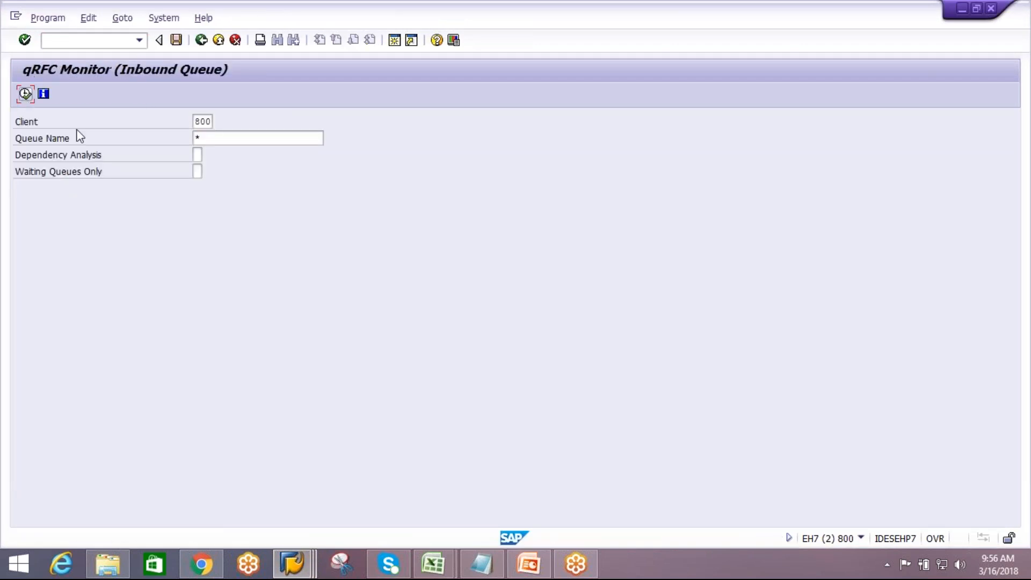
Open the long text of the delivery save message in the status bar, then close it
{"action": "key", "text": "alt+Tab"}
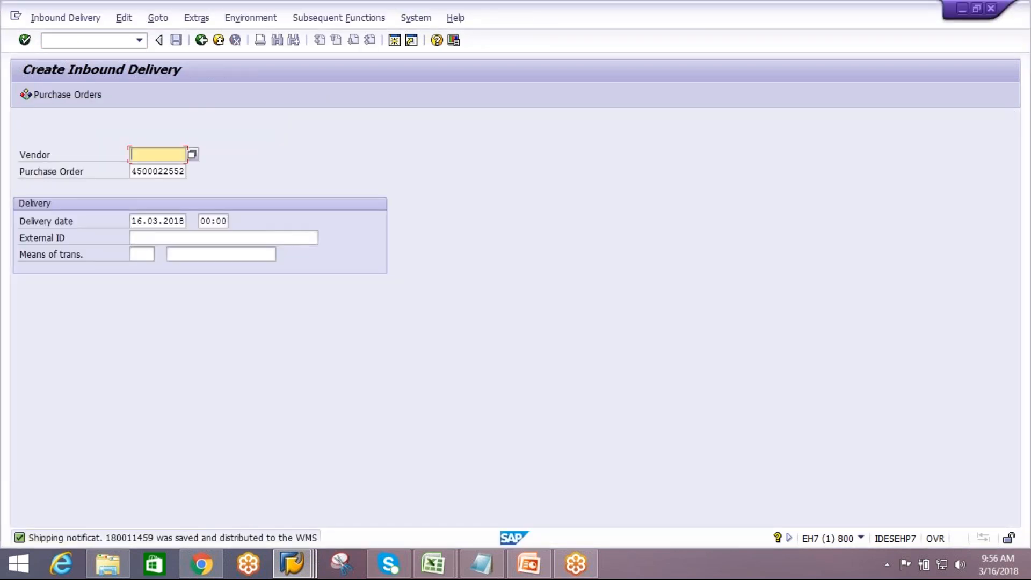
{"action": "key", "text": "alt+Tab"}
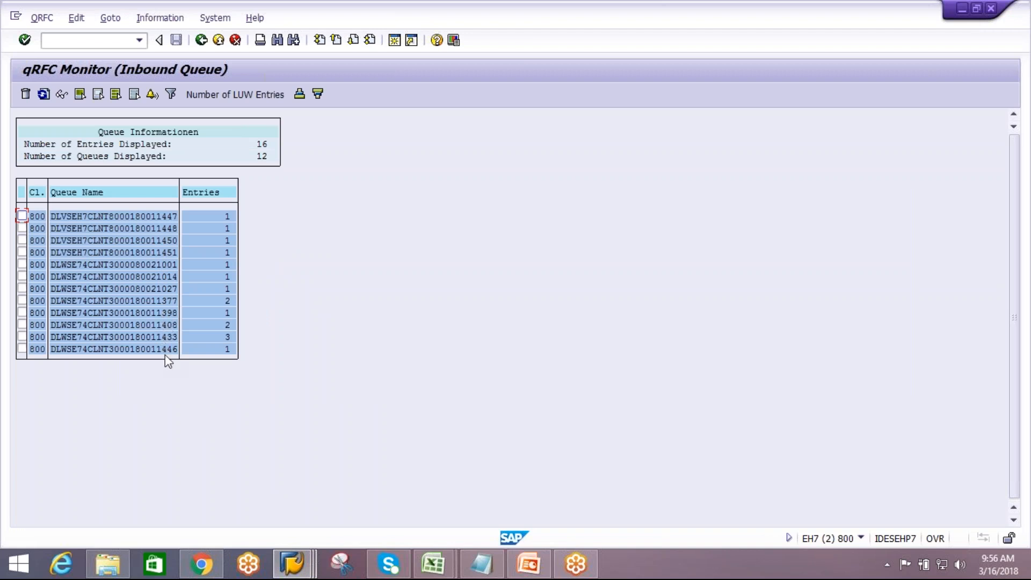
{"action": "key", "text": "alt+Tab"}
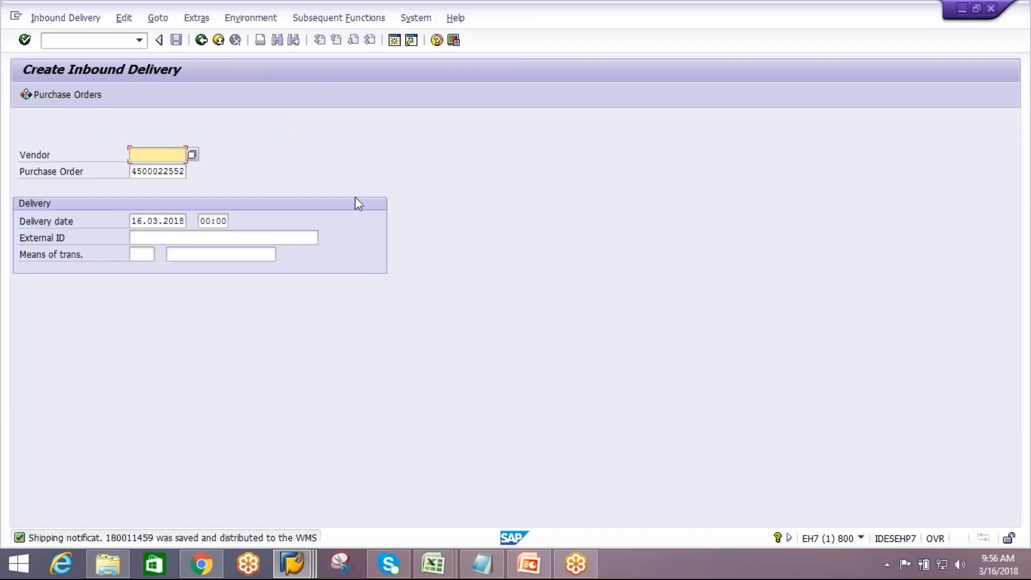
{"action": "left_click", "coordinate": [304, 542]}
{"action": "left_click", "coordinate": [305, 554]}
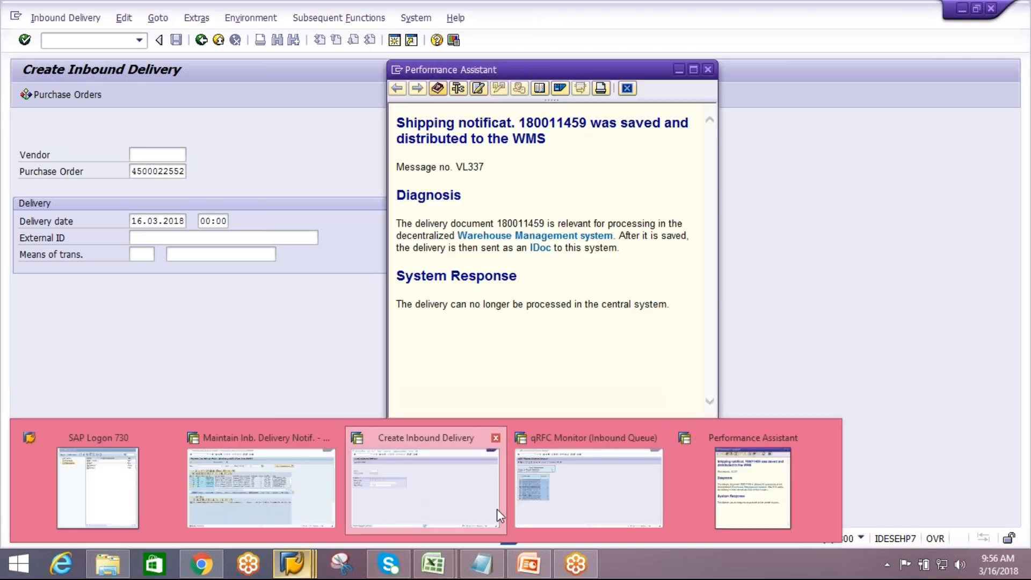
{"action": "left_click", "coordinate": [708, 70]}
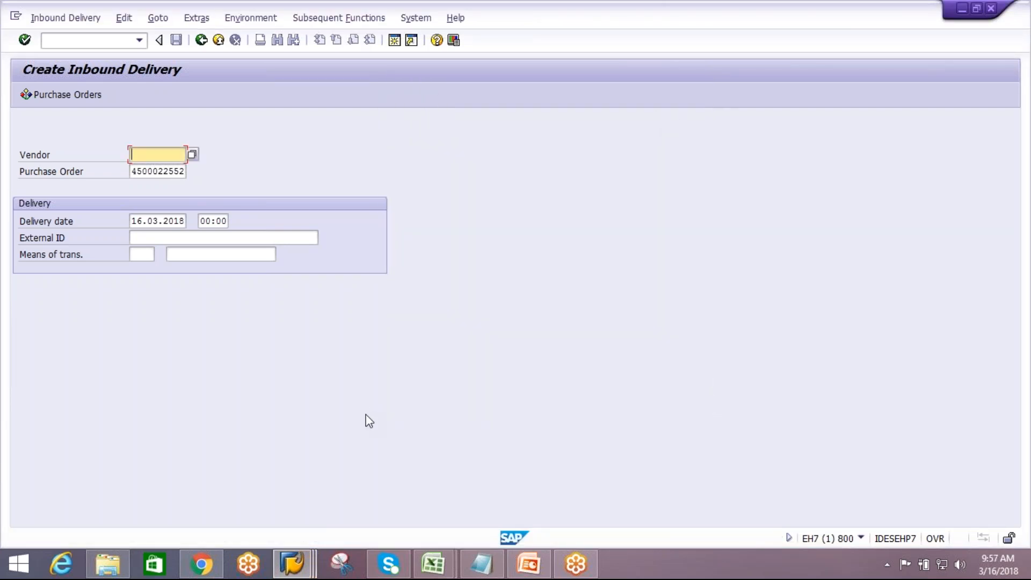
Return to the EWM notification list and rerun the search for inbound delivery notifications
{"action": "left_click", "coordinate": [293, 563]}
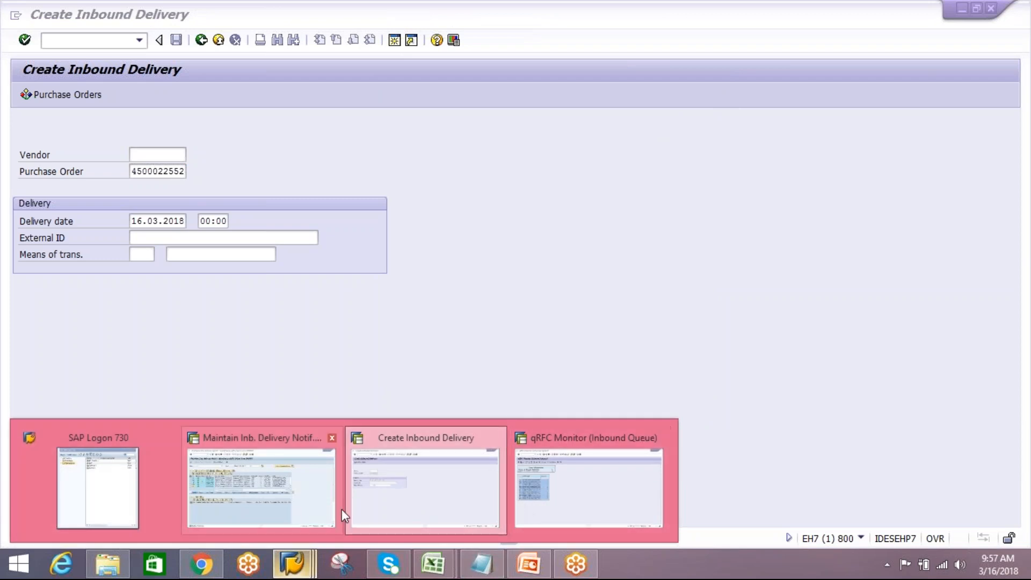
{"action": "left_click", "coordinate": [299, 503]}
{"action": "left_click", "coordinate": [527, 123]}
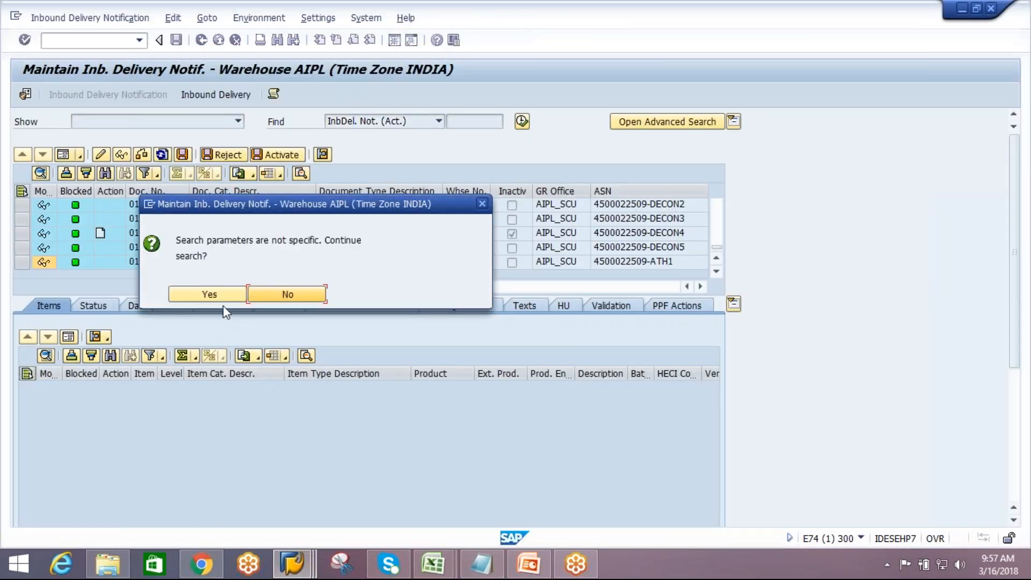
{"action": "left_click", "coordinate": [224, 299]}
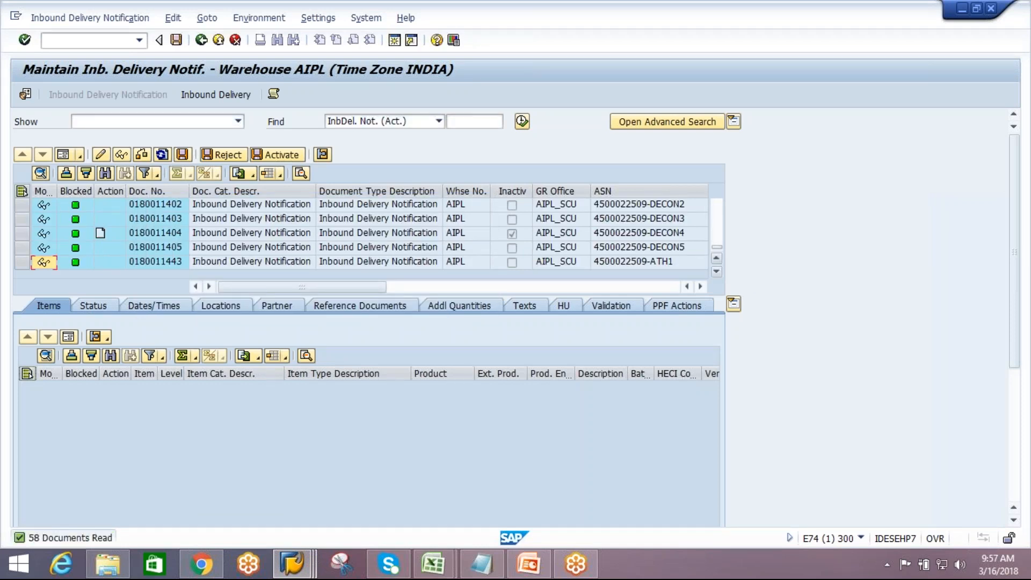
Switch to the ERP session and run SMQ2 to display the qRFC inbound queue overview
{"action": "left_click", "coordinate": [395, 42]}
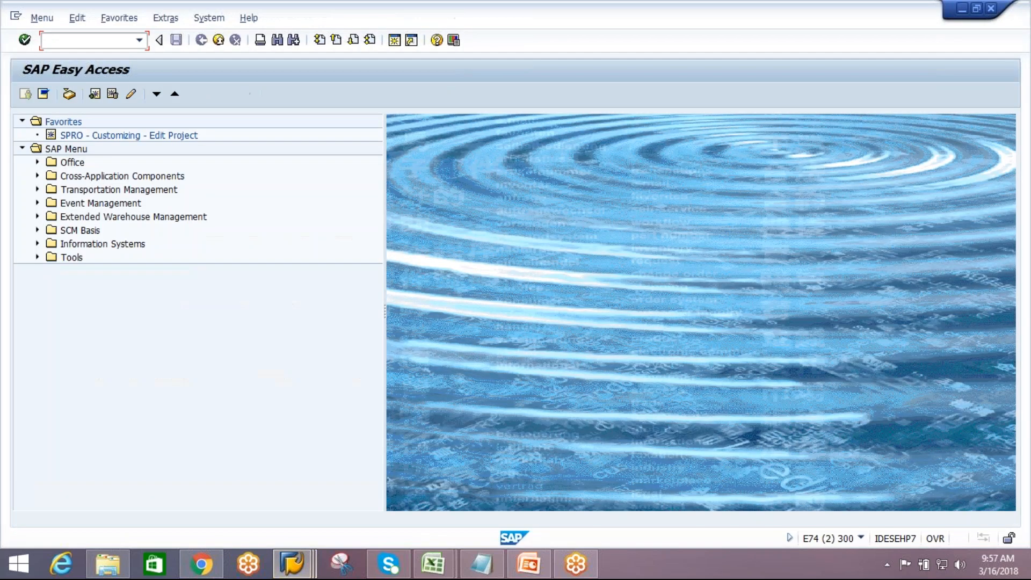
{"action": "key", "text": "Return"}
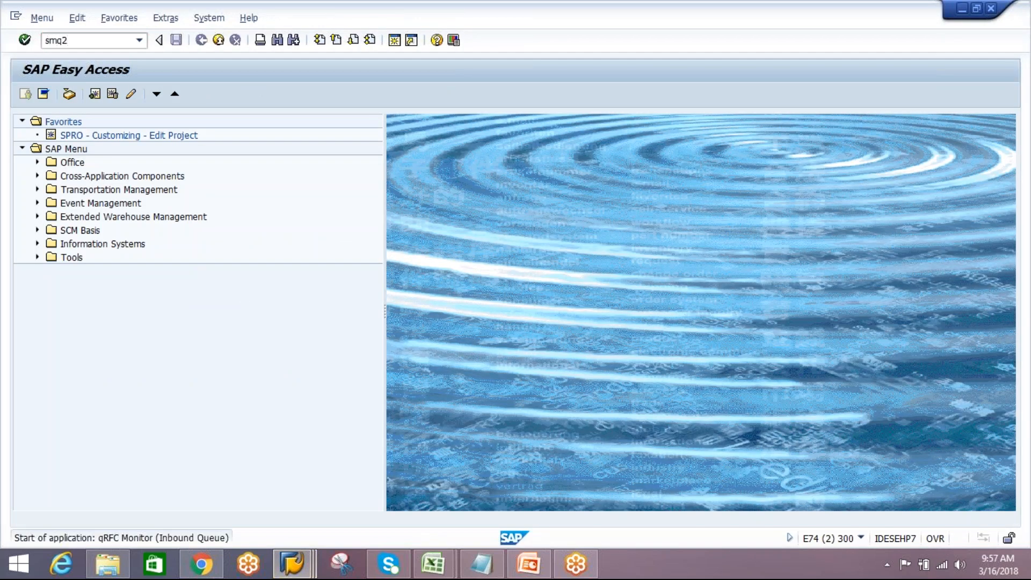
{"action": "left_click", "coordinate": [25, 94]}
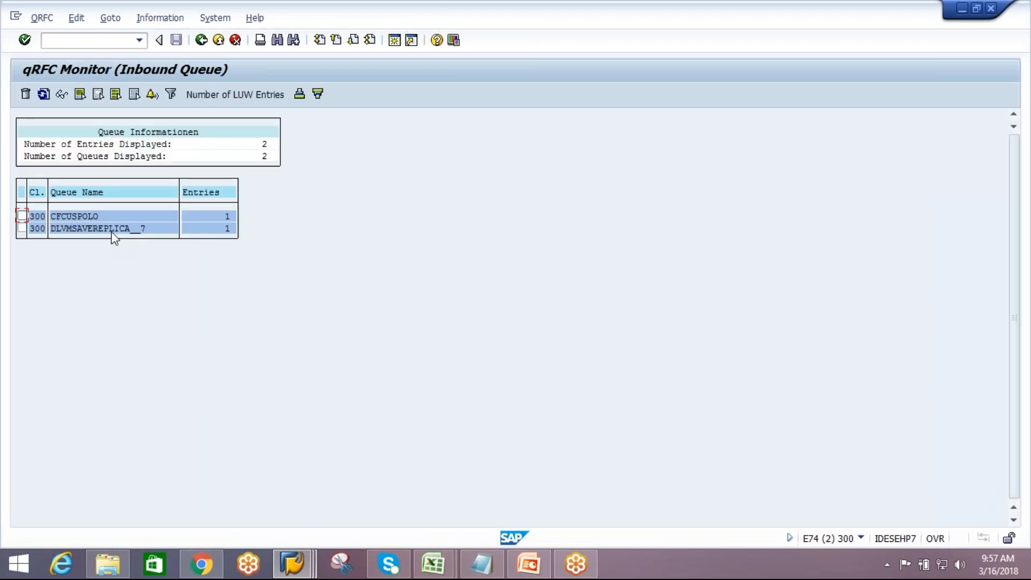
Drill into queue DLVMSAVEREPLICA__7, its LUW and function module /SCWM/INB_DLV_SAVEREPLICA, then return to the LUW list
{"action": "double_click", "coordinate": [111, 230]}
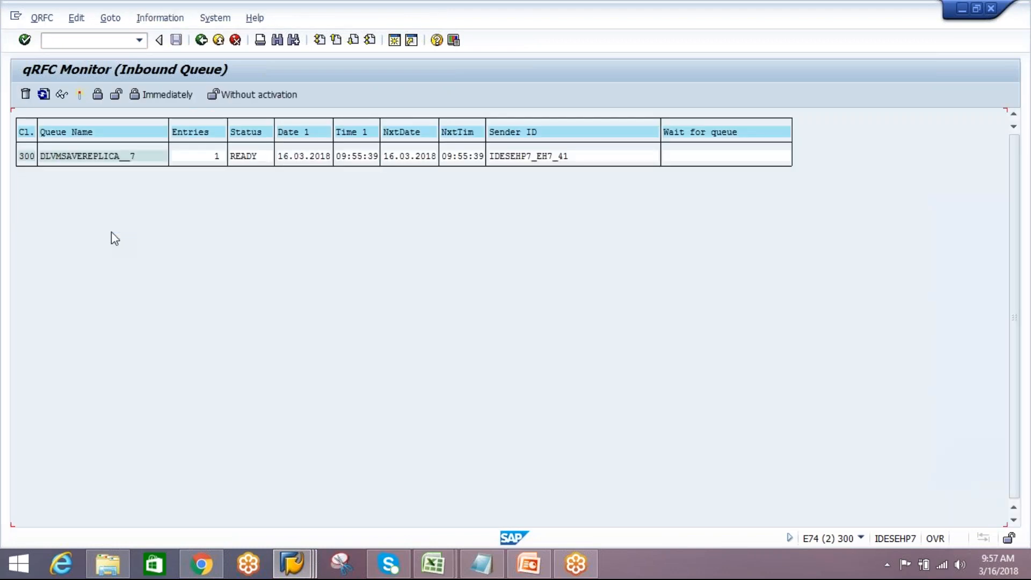
{"action": "double_click", "coordinate": [99, 156]}
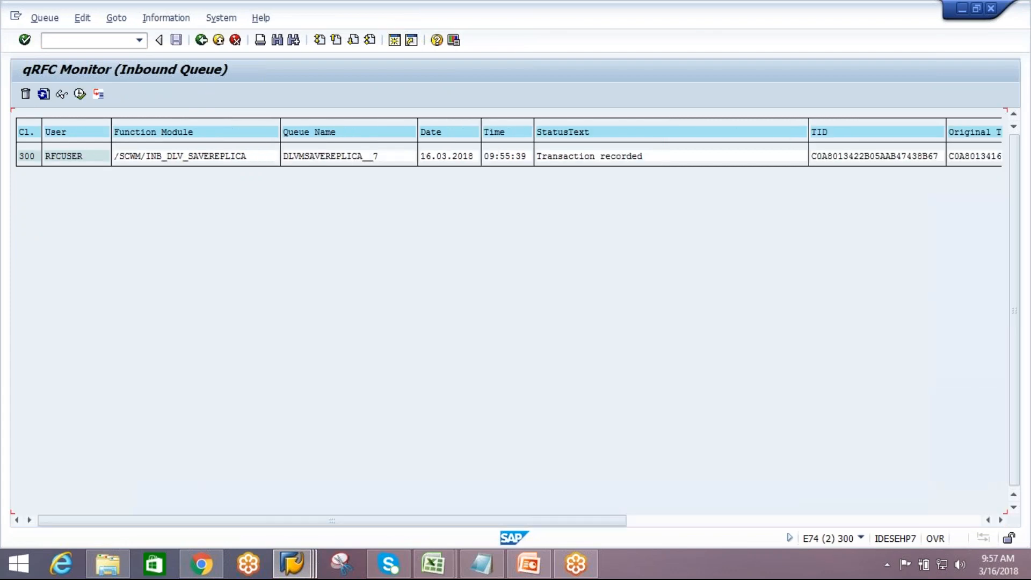
{"action": "double_click", "coordinate": [228, 157]}
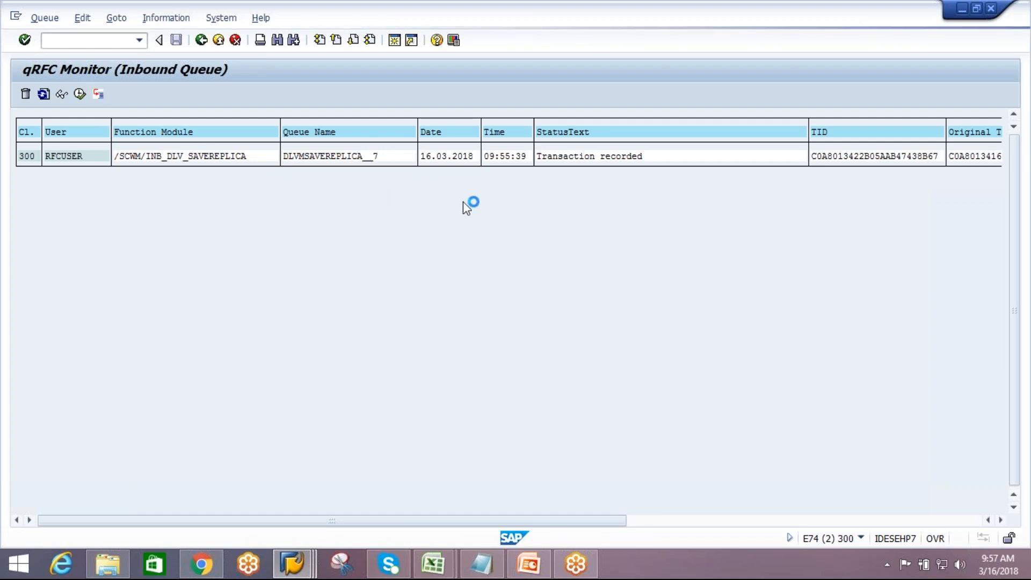
{"action": "left_click", "coordinate": [201, 40]}
Try to execute the LUW in queue DLVMSAVEREPLICA__7 and refresh the LUW list
{"action": "left_click", "coordinate": [137, 156]}
{"action": "left_click", "coordinate": [79, 94]}
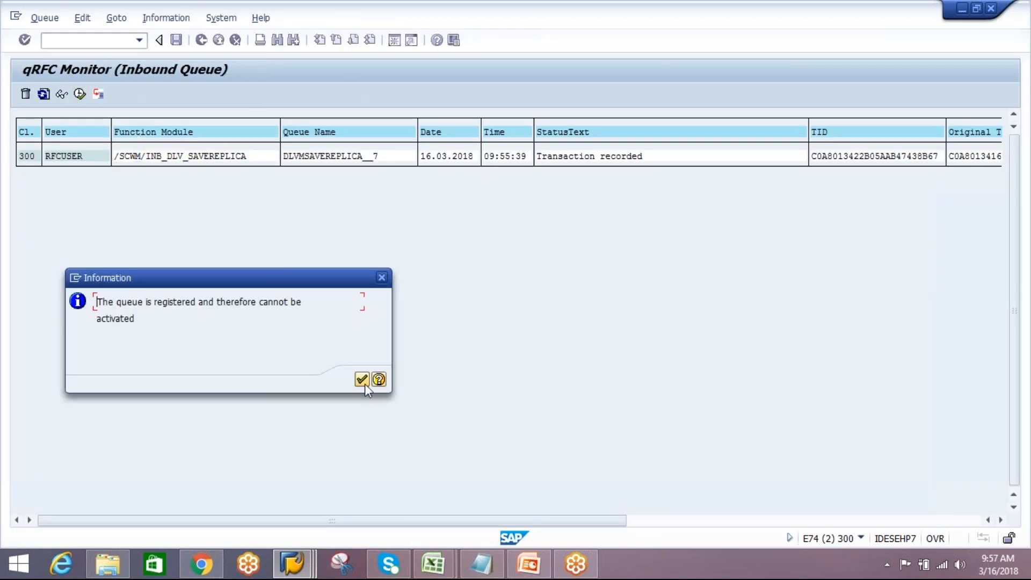
{"action": "left_click", "coordinate": [361, 380]}
{"action": "left_click", "coordinate": [44, 94]}
{"action": "left_click", "coordinate": [47, 95]}
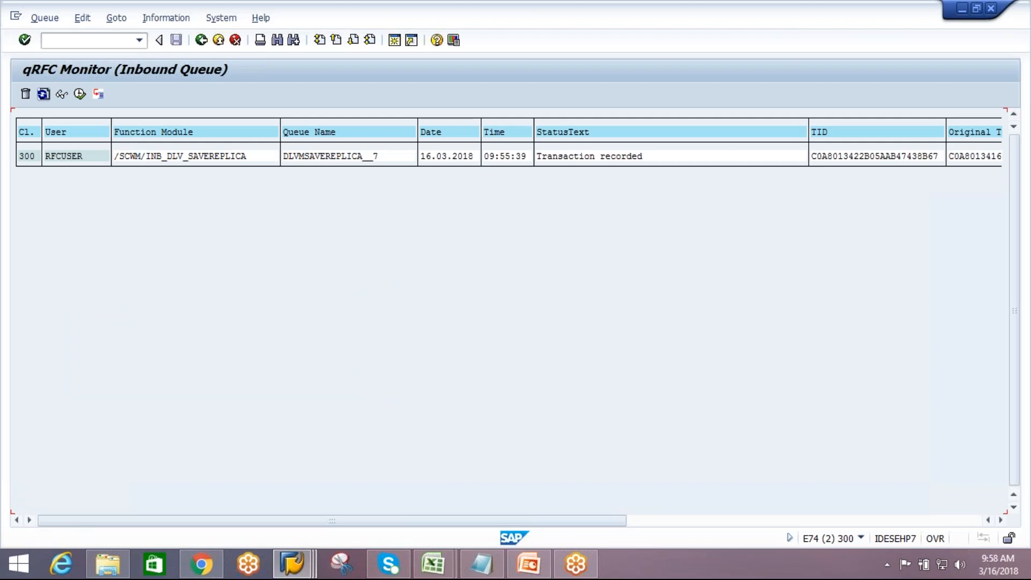
{"action": "left_click", "coordinate": [47, 96]}
{"action": "left_click", "coordinate": [43, 93]}
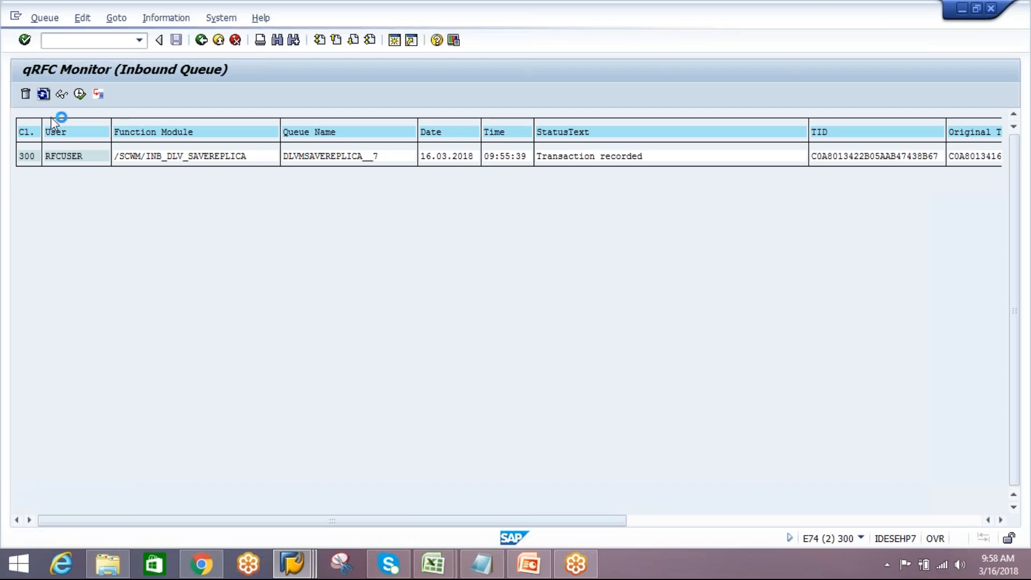
Return to the queue and try to activate queue DLVMSAVEREPLICA__7, then refresh it
{"action": "left_click", "coordinate": [201, 40]}
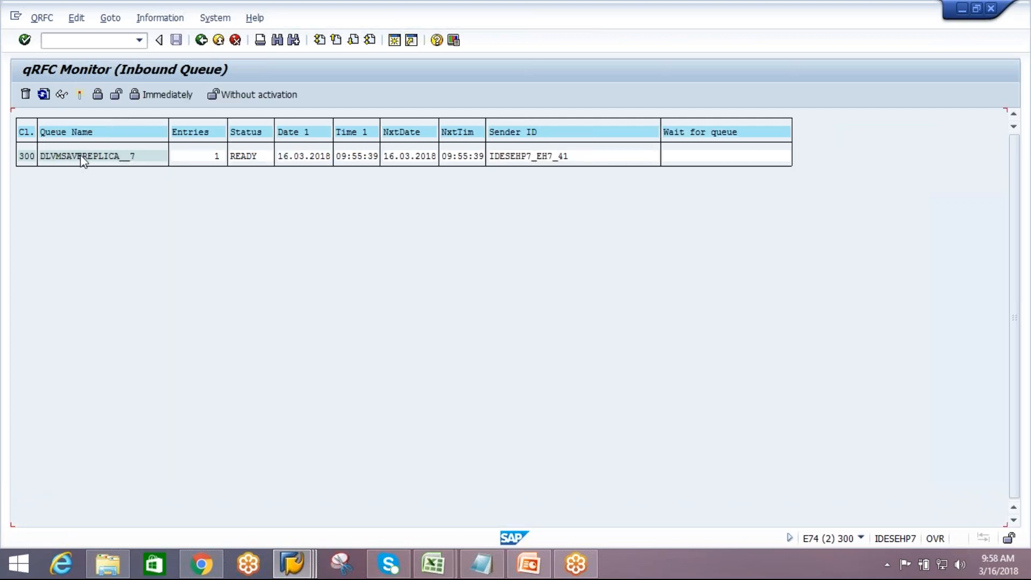
{"action": "left_click", "coordinate": [81, 98]}
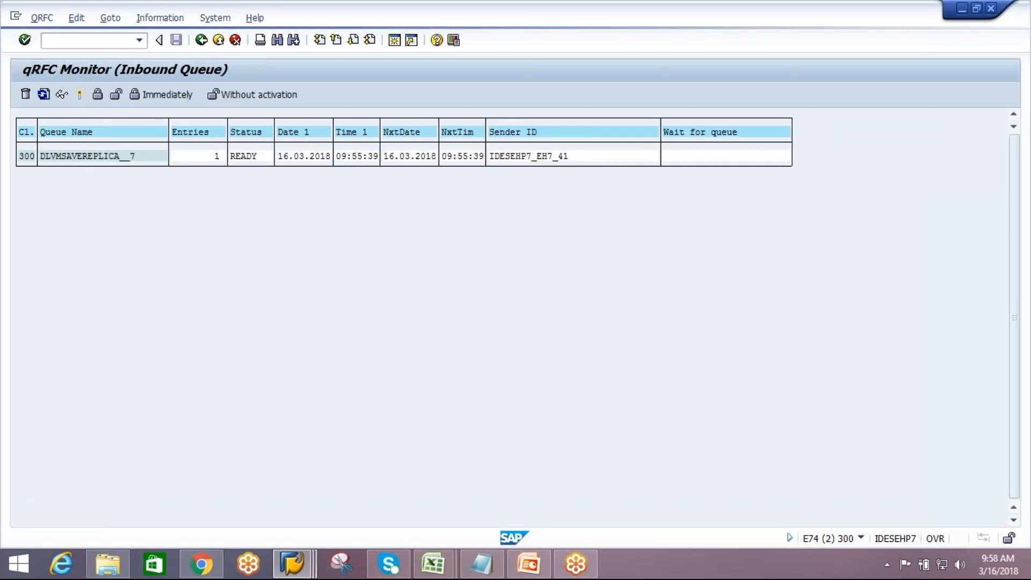
{"action": "left_click", "coordinate": [308, 238]}
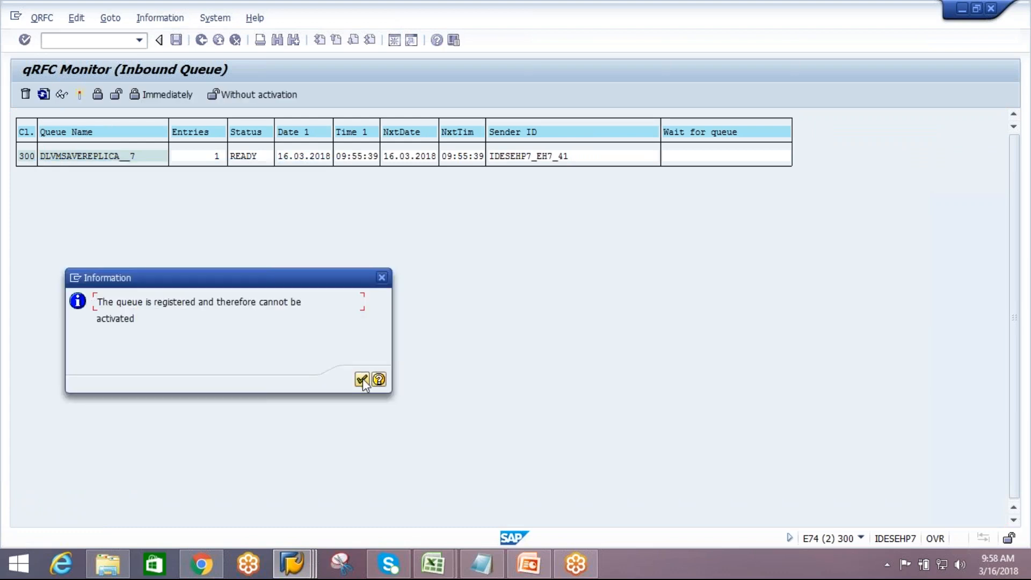
{"action": "left_click", "coordinate": [363, 380]}
{"action": "left_click", "coordinate": [43, 94]}
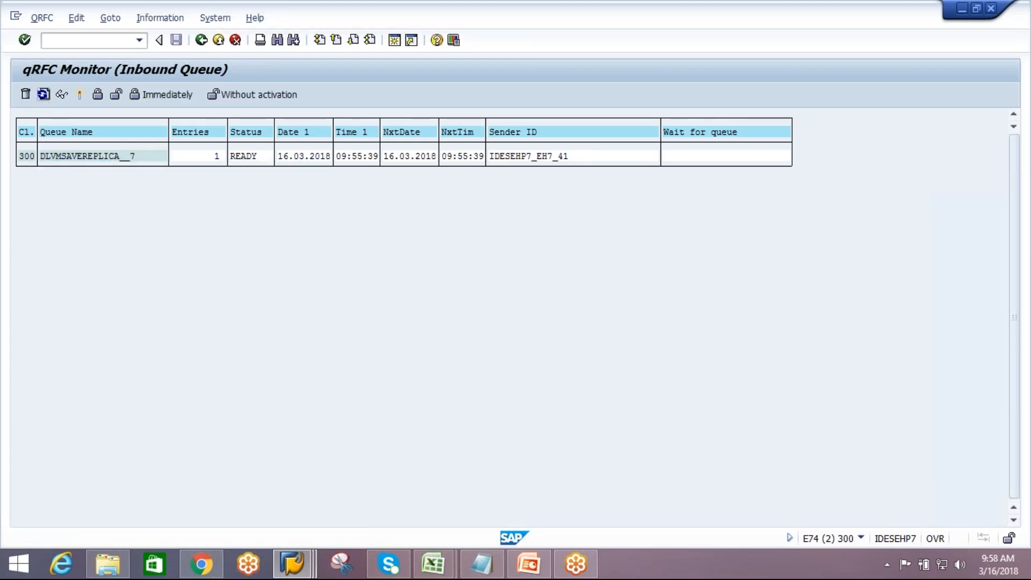
{"action": "left_click", "coordinate": [47, 97]}
Delete the erroneous LUW in queue CFCUSPOLO and refresh the inbound queue overview
{"action": "left_click", "coordinate": [203, 41]}
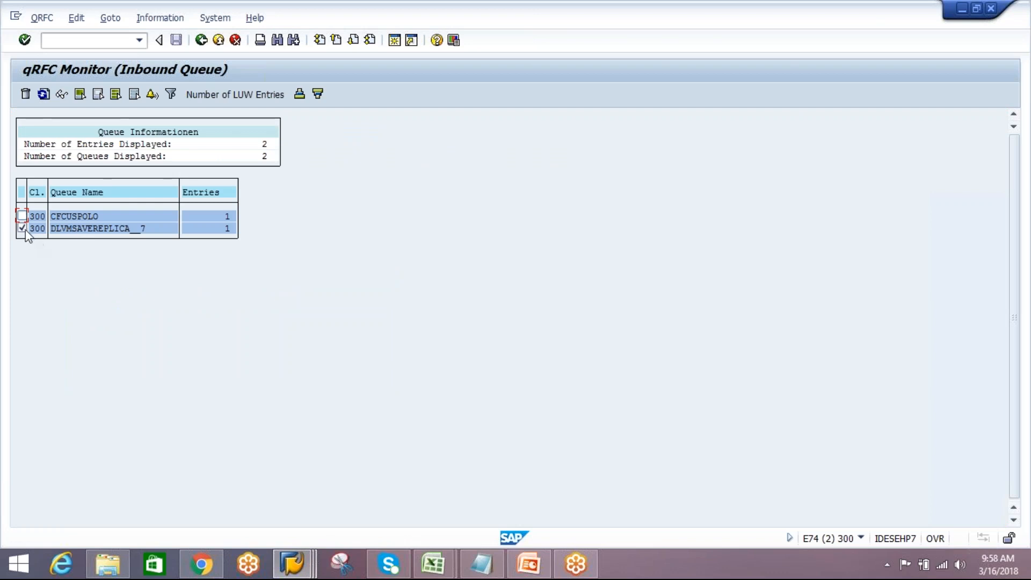
{"action": "left_click", "coordinate": [44, 95]}
{"action": "double_click", "coordinate": [70, 217]}
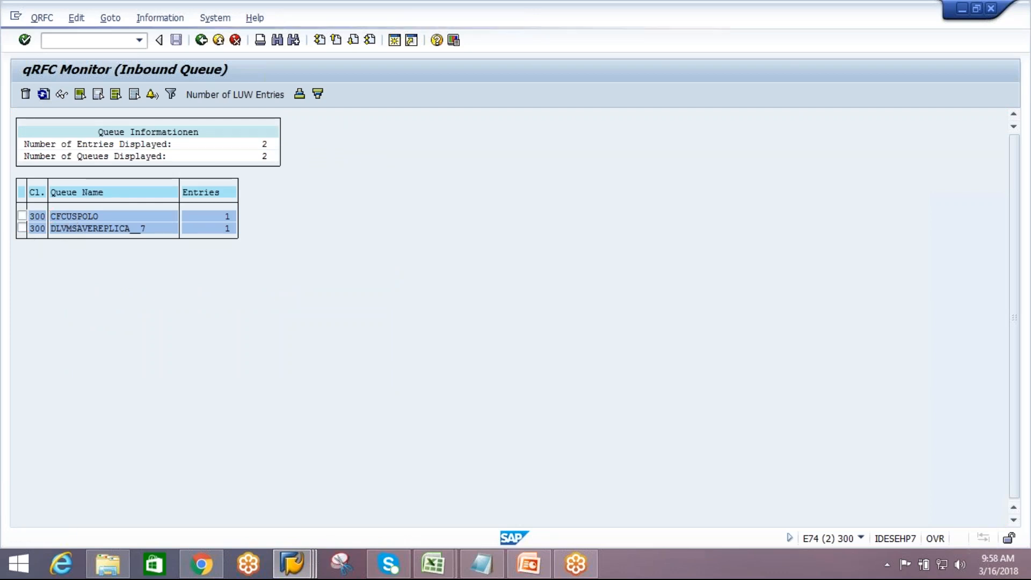
{"action": "double_click", "coordinate": [84, 157]}
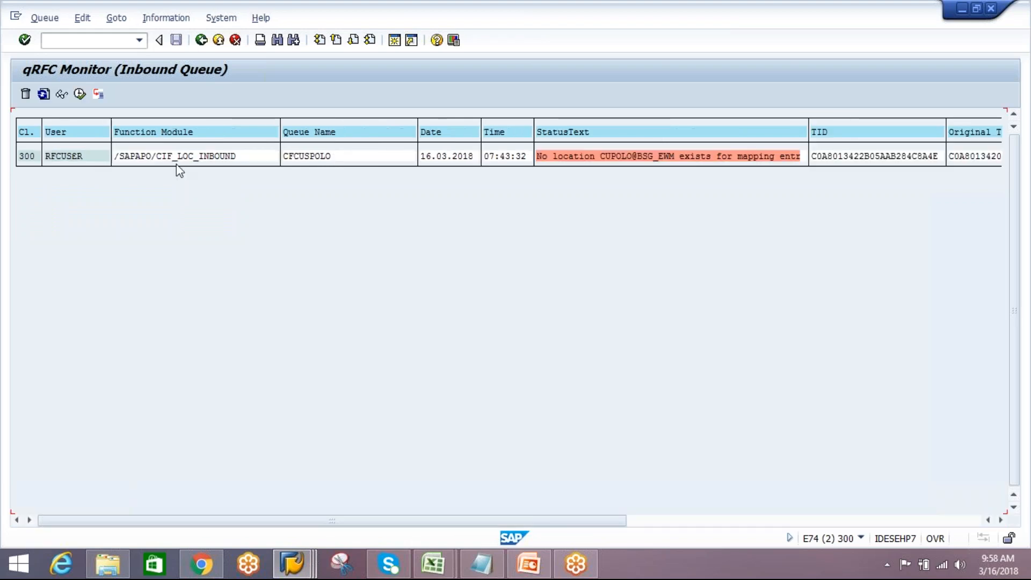
{"action": "left_click", "coordinate": [138, 156]}
{"action": "left_click", "coordinate": [27, 96]}
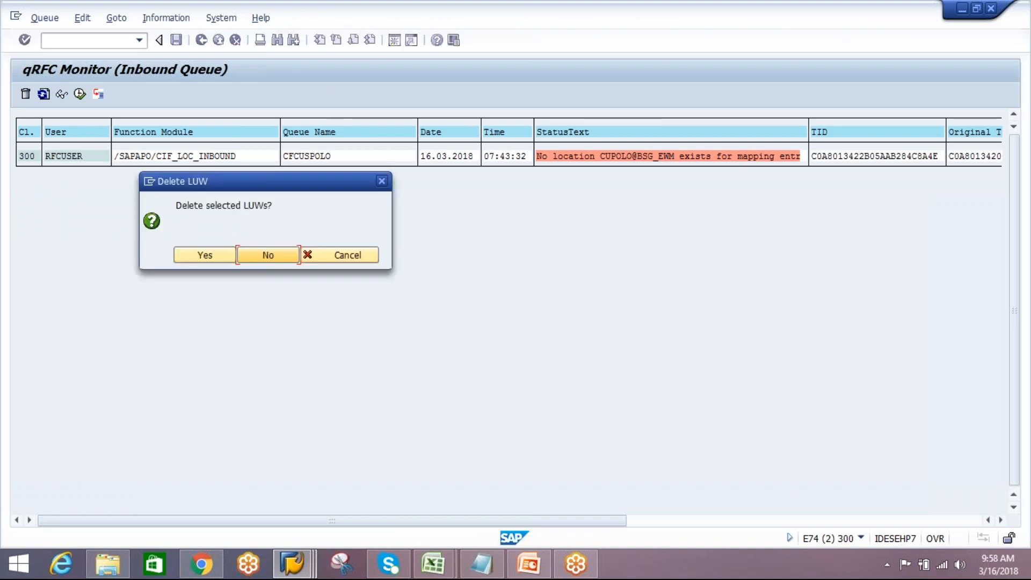
{"action": "left_click", "coordinate": [219, 256]}
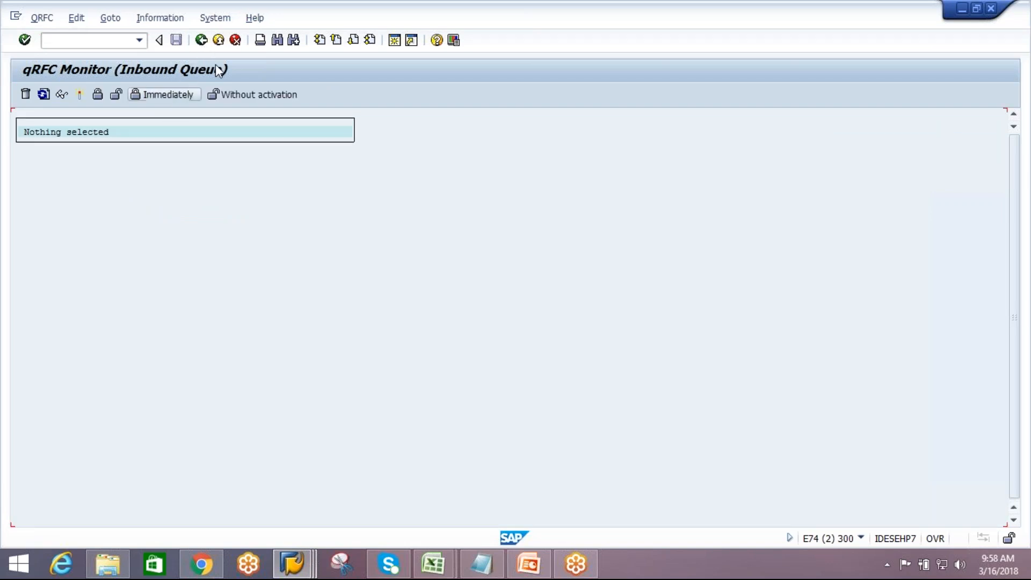
{"action": "left_click", "coordinate": [202, 44]}
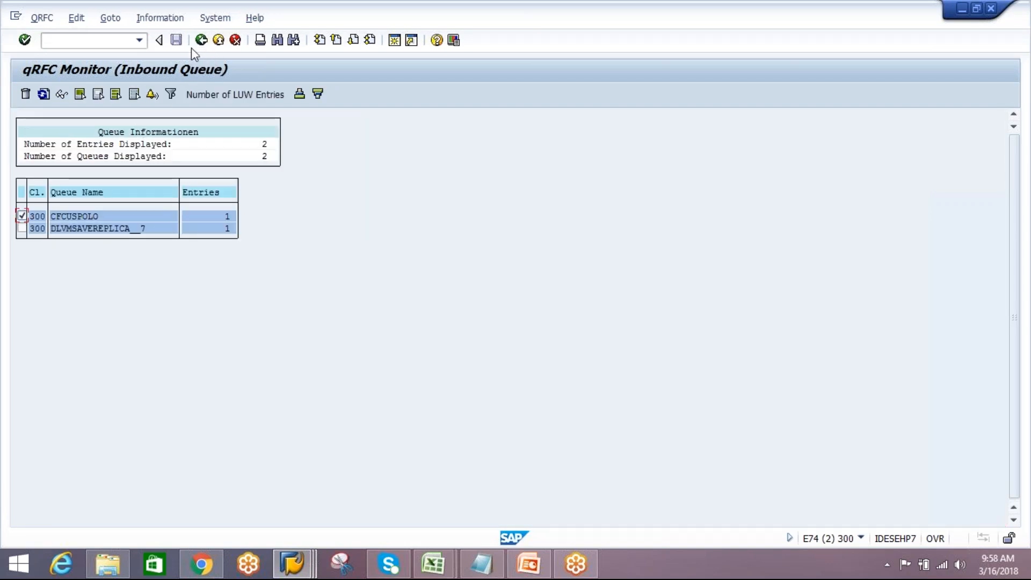
{"action": "left_click", "coordinate": [22, 215]}
{"action": "left_click", "coordinate": [45, 95]}
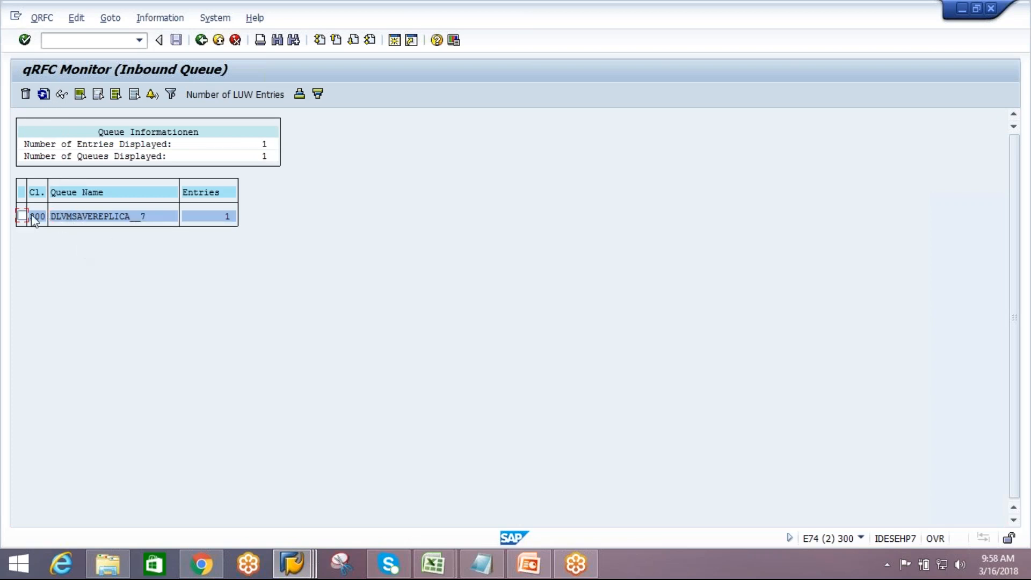
Open queue DLVMSAVEREPLICA__7 and reset its status
{"action": "left_click", "coordinate": [45, 96]}
{"action": "double_click", "coordinate": [56, 216]}
{"action": "left_click", "coordinate": [78, 156]}
{"action": "left_click", "coordinate": [43, 95]}
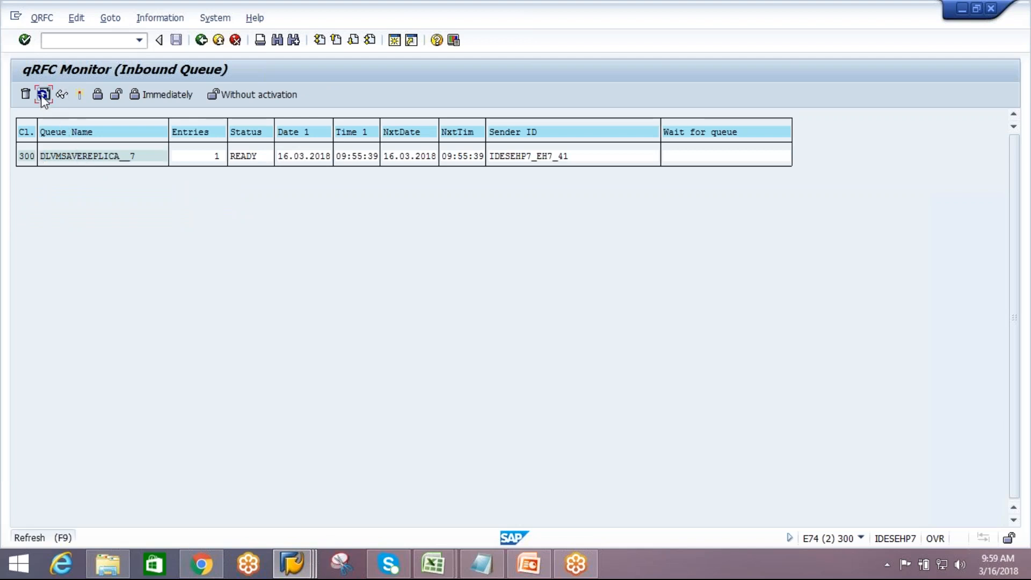
{"action": "left_click", "coordinate": [43, 95]}
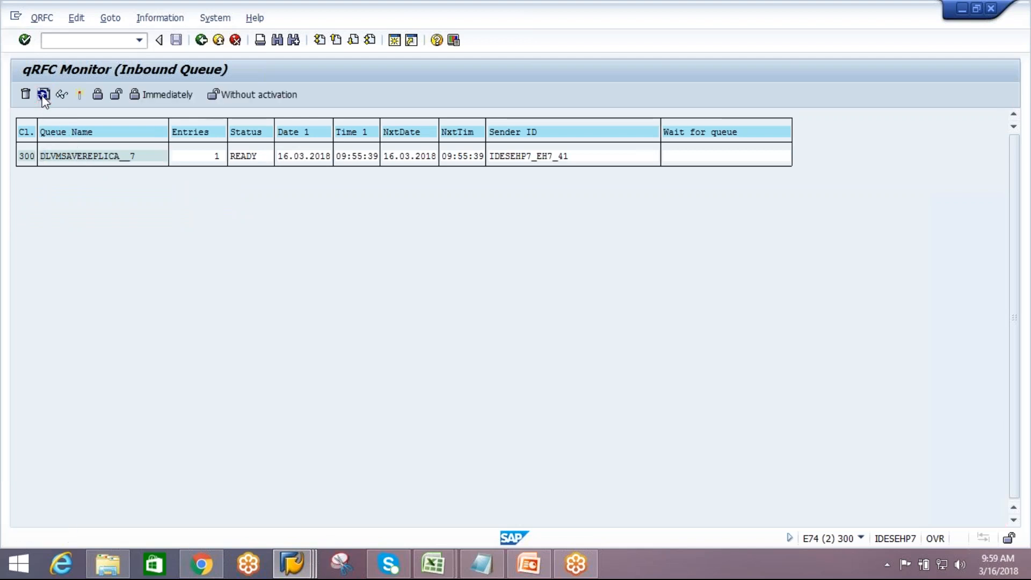
{"action": "left_click", "coordinate": [109, 17]}
{"action": "mouse_move", "coordinate": [84, 22]}
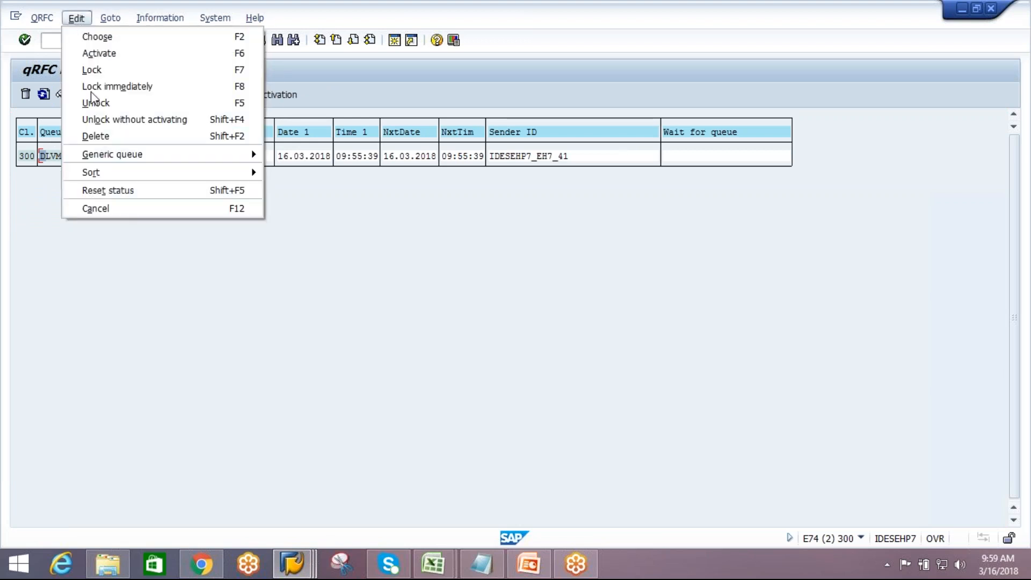
{"action": "left_click", "coordinate": [111, 191]}
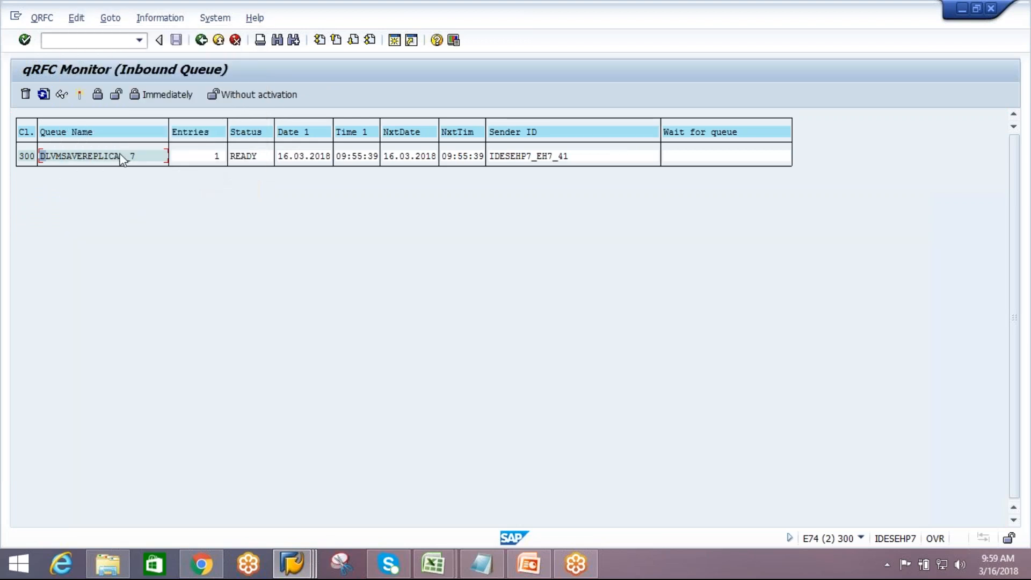
{"action": "left_click", "coordinate": [75, 22]}
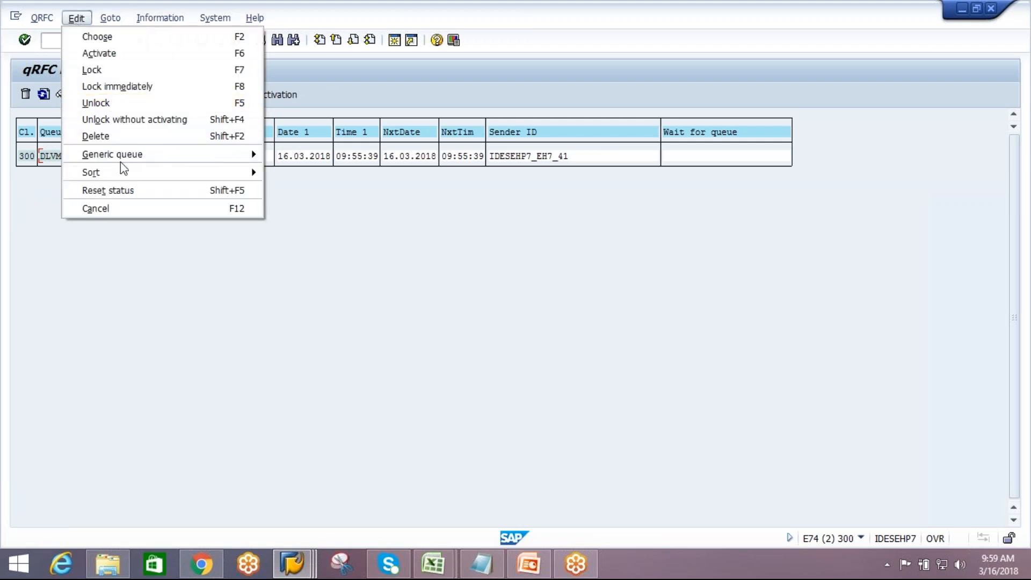
{"action": "left_click", "coordinate": [118, 190]}
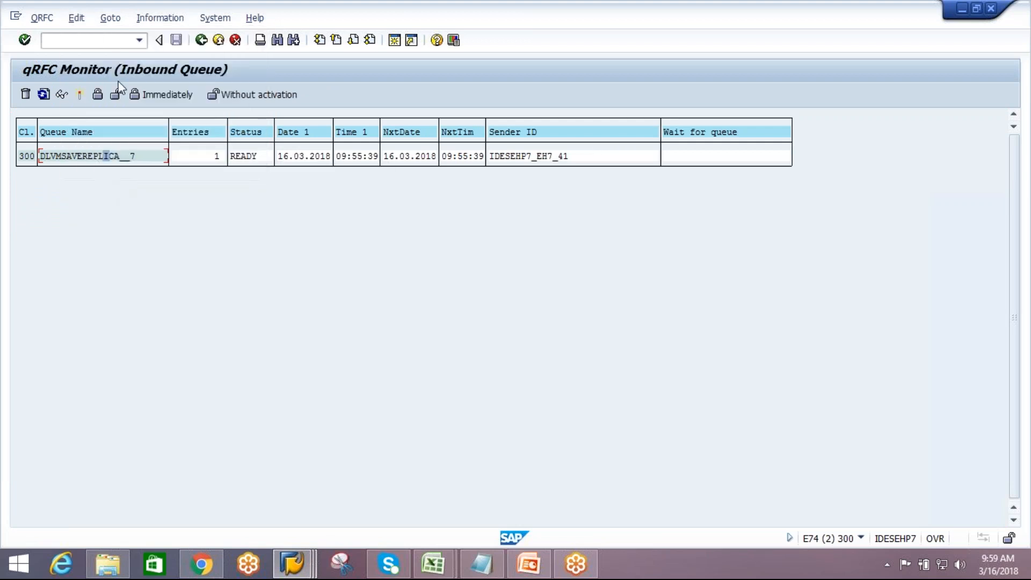
Open the LUW of queue DLVMSAVEREPLICA__7 and reset its status
{"action": "double_click", "coordinate": [107, 159]}
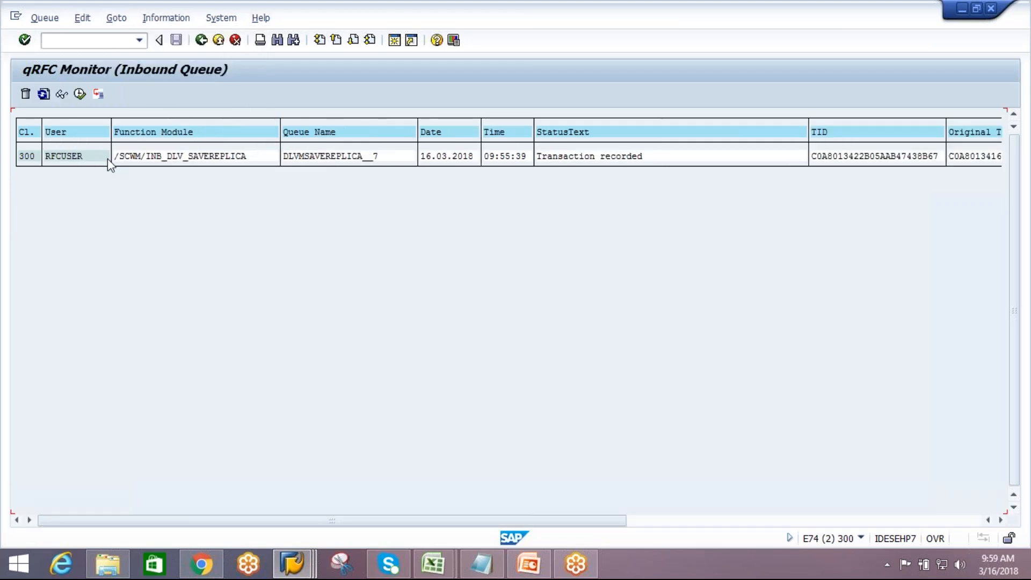
{"action": "left_click", "coordinate": [149, 157]}
{"action": "left_click", "coordinate": [83, 18]}
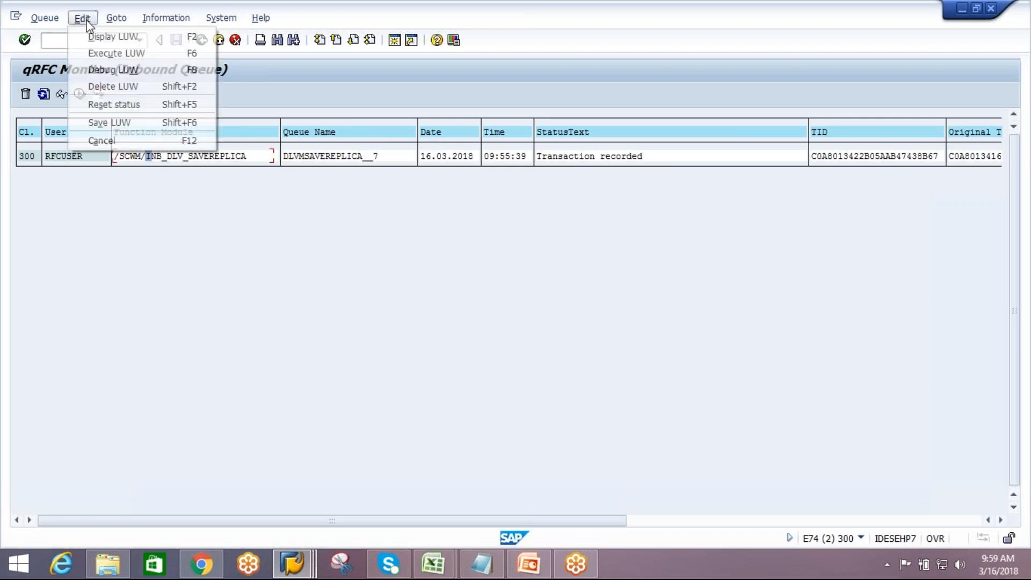
{"action": "left_click", "coordinate": [121, 105]}
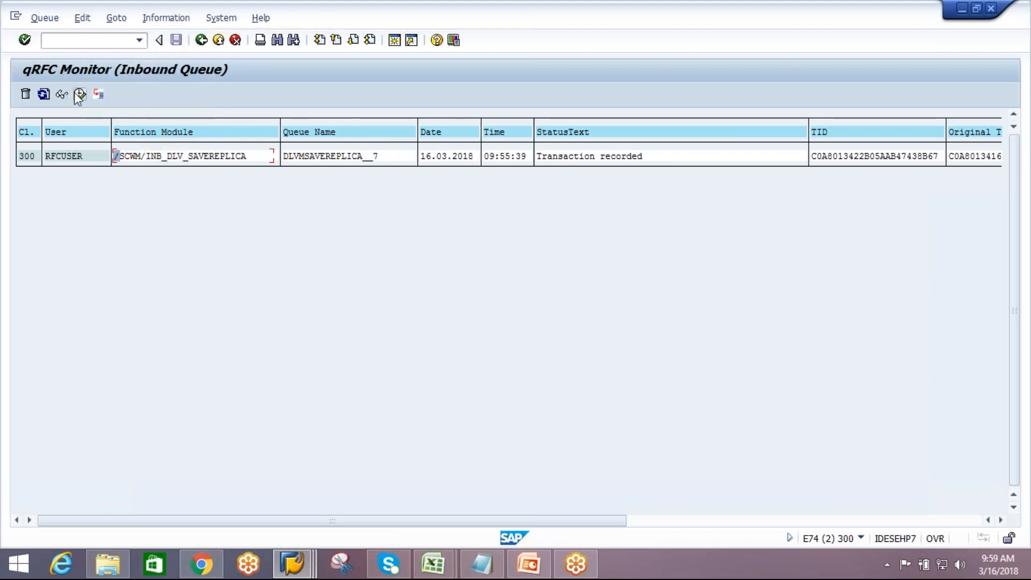
Refresh the LUW list repeatedly to check whether the delivery replica entry is processed
{"action": "left_click", "coordinate": [45, 97]}
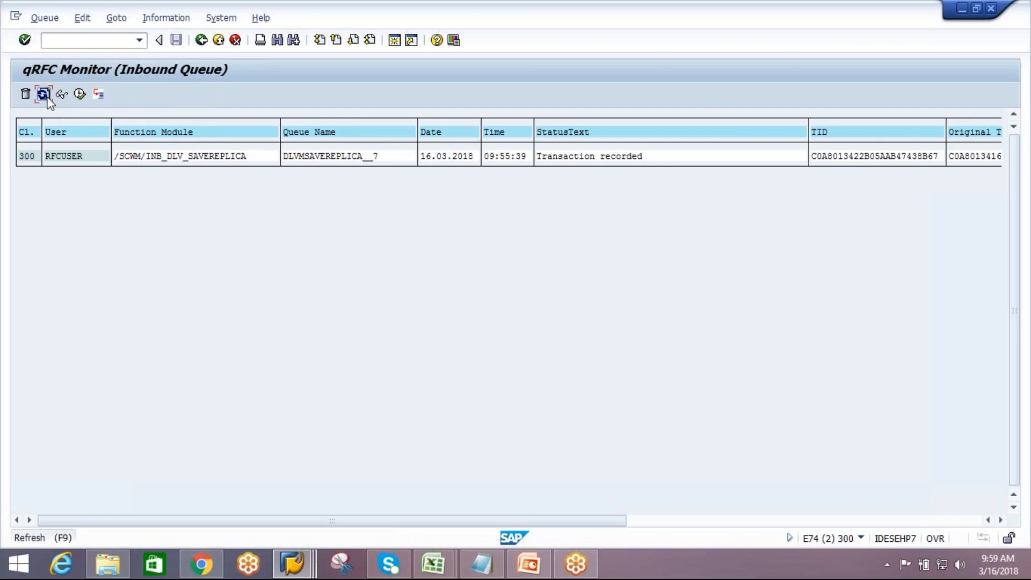
{"action": "left_click", "coordinate": [47, 96]}
{"action": "left_click", "coordinate": [48, 97]}
{"action": "left_click", "coordinate": [47, 96]}
{"action": "left_click", "coordinate": [47, 97]}
{"action": "left_click", "coordinate": [47, 97]}
{"action": "left_click", "coordinate": [47, 97]}
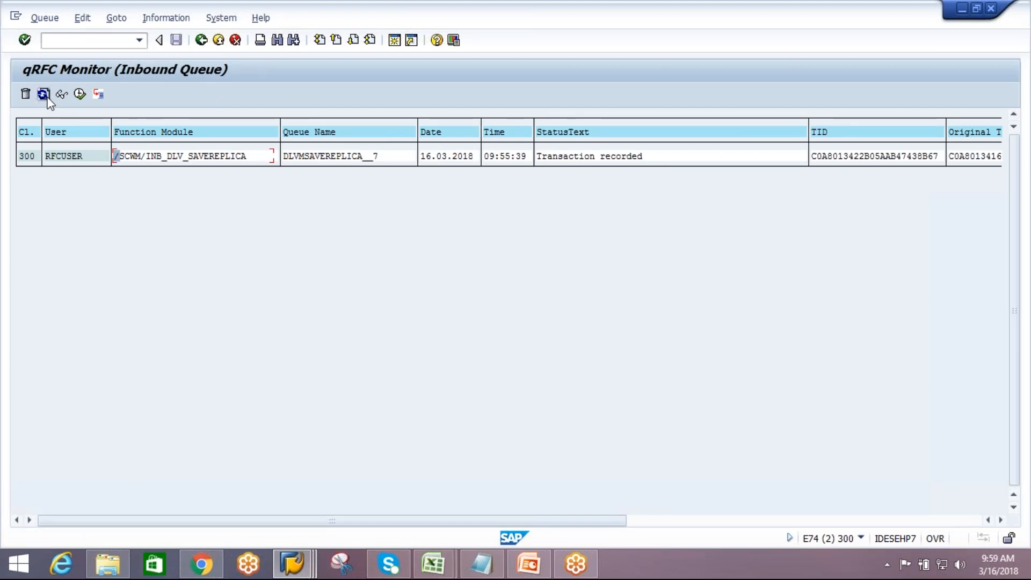
{"action": "left_click", "coordinate": [47, 97]}
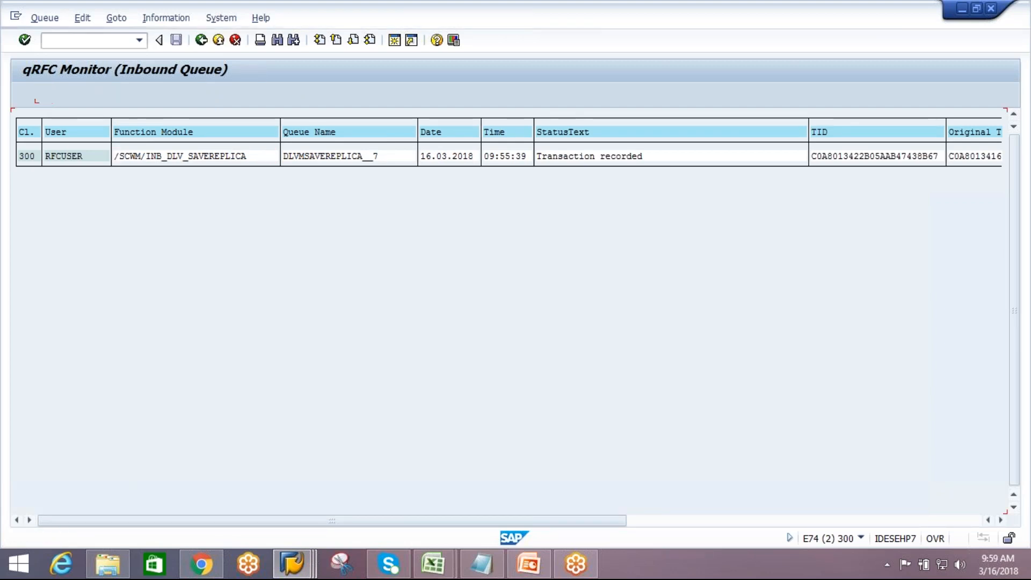
{"action": "left_click", "coordinate": [47, 97]}
{"action": "left_click", "coordinate": [47, 97]}
{"action": "left_click", "coordinate": [47, 97]}
{"action": "left_click", "coordinate": [47, 96]}
{"action": "left_click", "coordinate": [45, 95]}
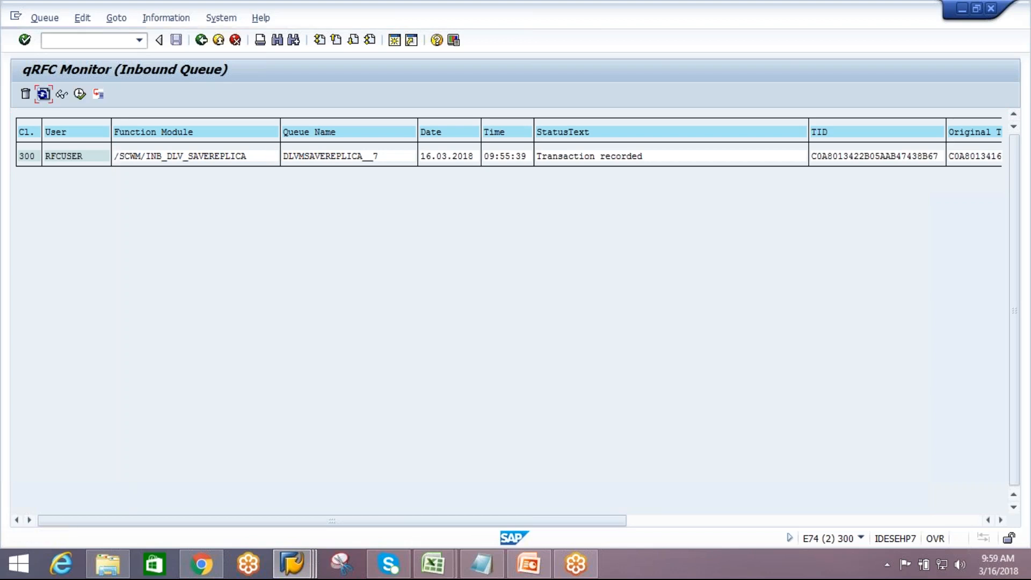
{"action": "left_click", "coordinate": [174, 157]}
{"action": "left_click", "coordinate": [45, 95]}
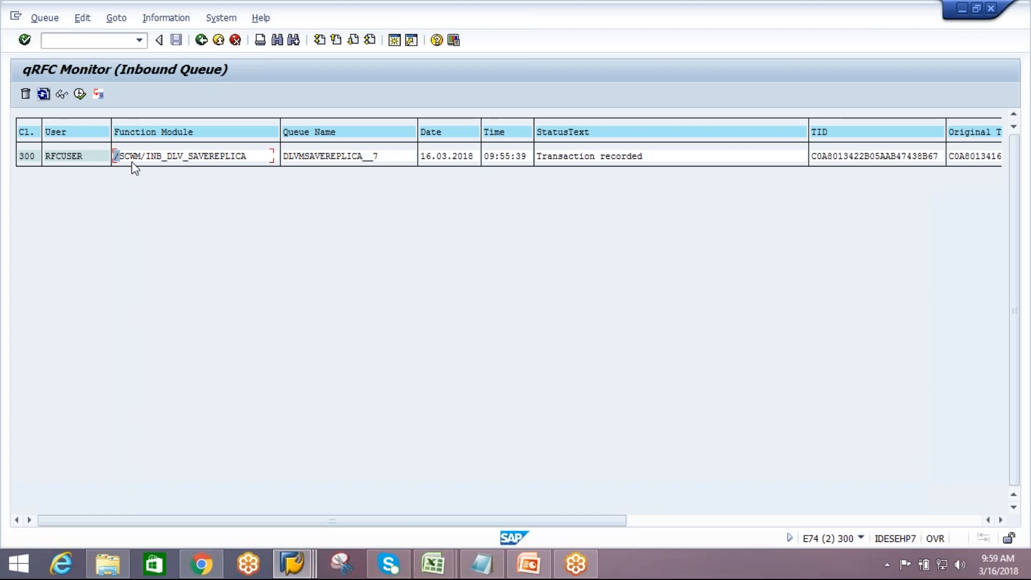
Refresh the LUW list of the delivery replica queue several more times
{"action": "left_click", "coordinate": [186, 156]}
{"action": "left_click", "coordinate": [44, 95]}
{"action": "left_click", "coordinate": [45, 95]}
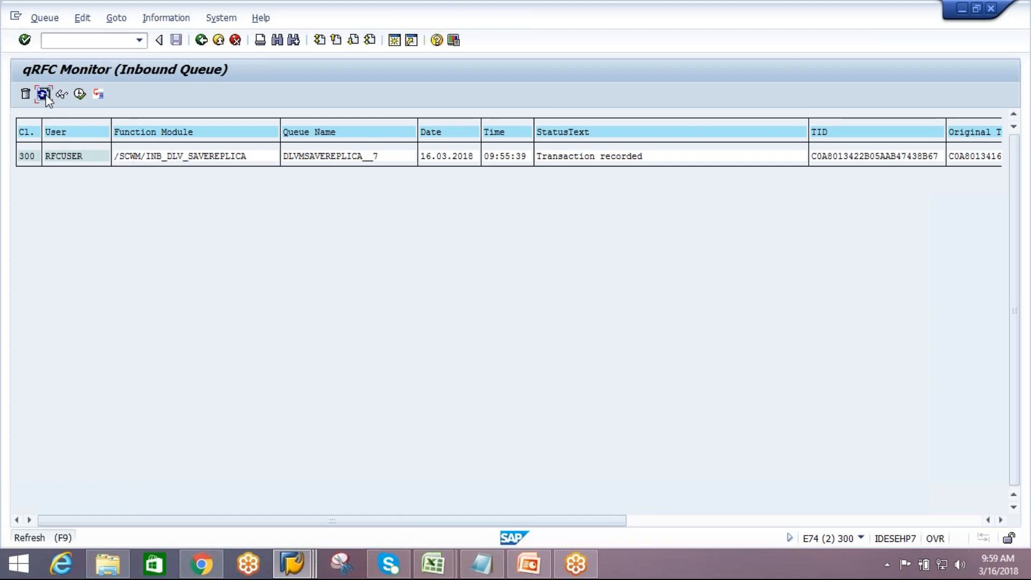
{"action": "left_click", "coordinate": [45, 96]}
{"action": "left_click", "coordinate": [45, 95]}
{"action": "left_click", "coordinate": [45, 96]}
{"action": "left_click", "coordinate": [46, 96]}
Exit the qRFC monitor to the main menu and reopen the inbound queue monitor with transaction smq2
{"action": "left_click", "coordinate": [202, 41]}
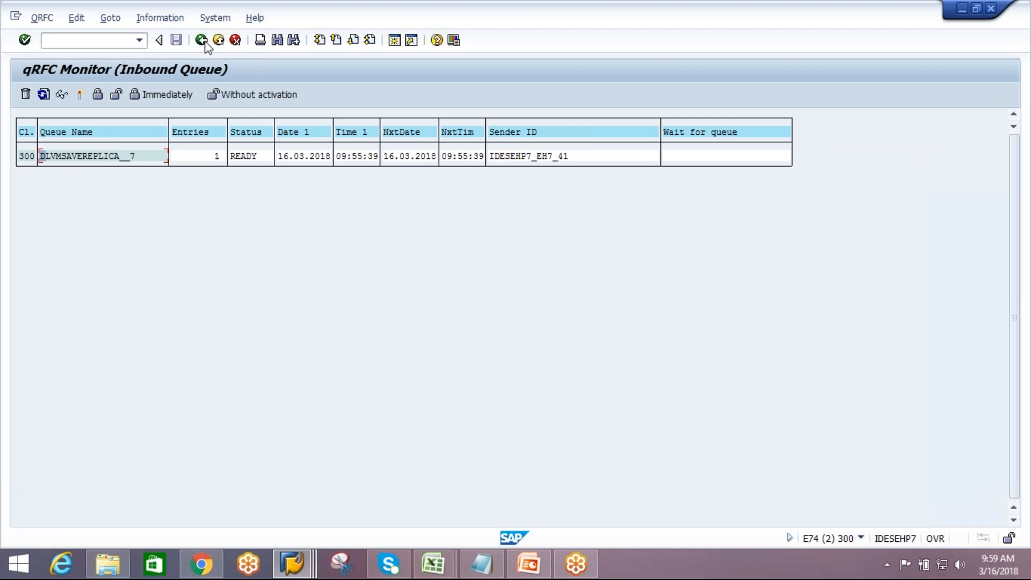
{"action": "left_click", "coordinate": [202, 40]}
{"action": "left_click", "coordinate": [202, 41]}
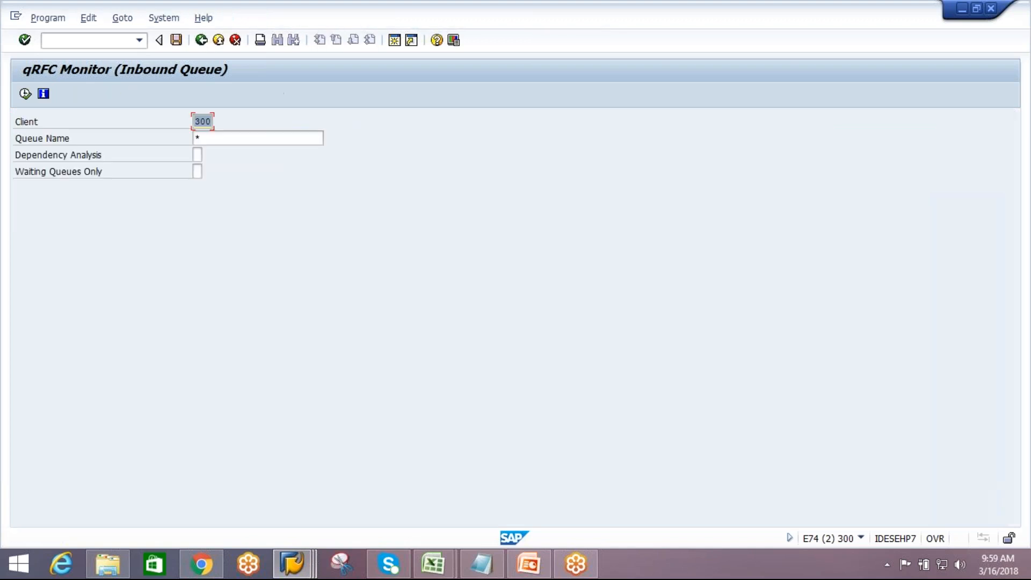
{"action": "left_click", "coordinate": [202, 41]}
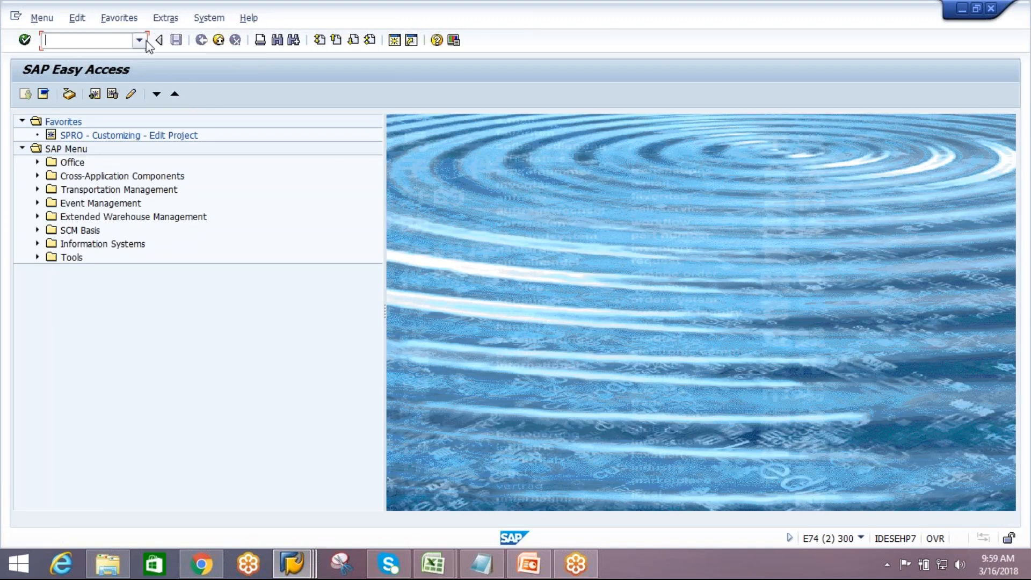
{"action": "left_click", "coordinate": [139, 41]}
{"action": "left_click", "coordinate": [107, 56]}
{"action": "key", "text": "Return"}
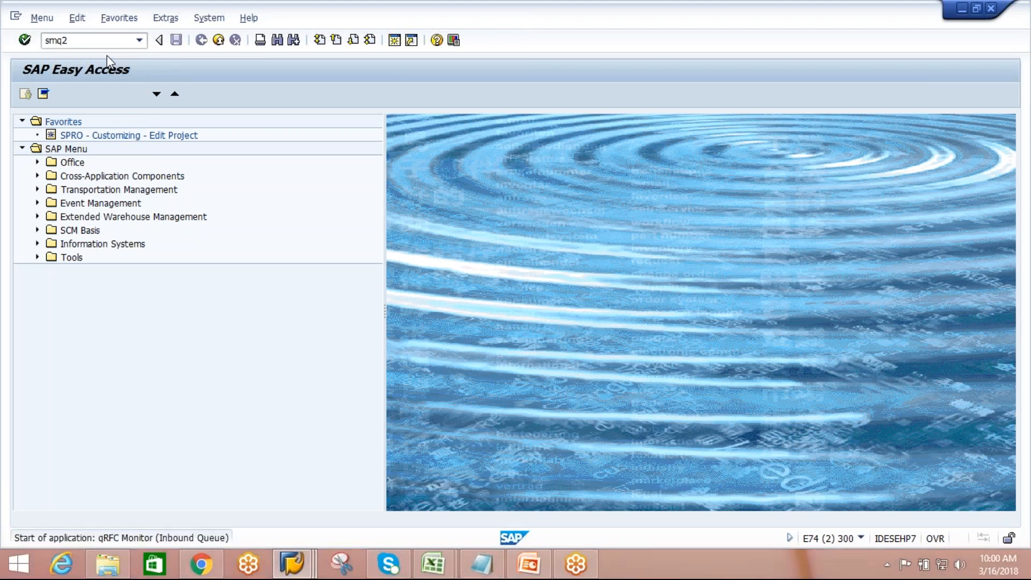
{"action": "left_click", "coordinate": [25, 94]}
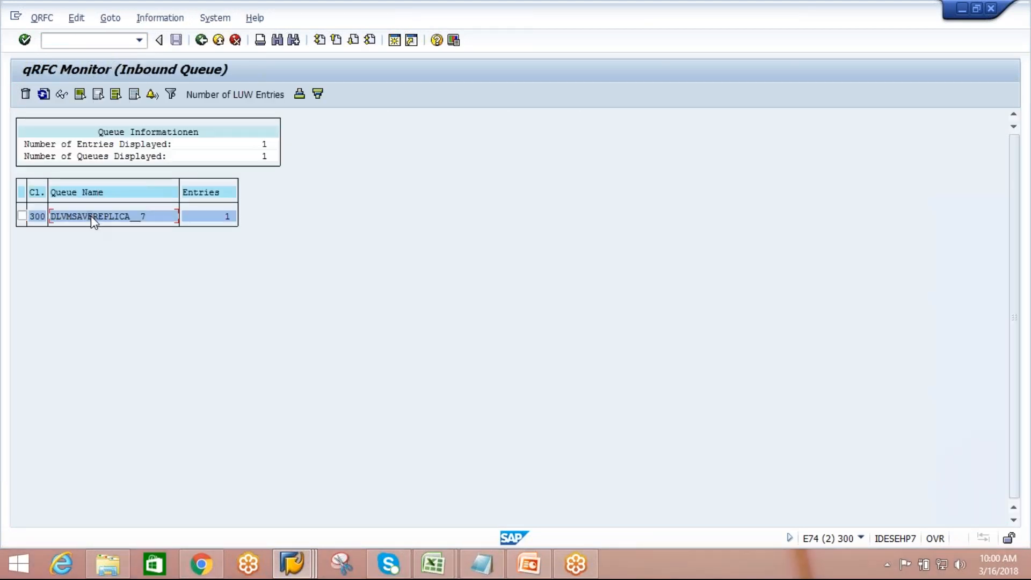
Select queue DLVMSAVEREPLICA__7 and refresh the inbound queue overview repeatedly to watch its entries
{"action": "left_click", "coordinate": [44, 95]}
{"action": "left_click", "coordinate": [44, 95]}
{"action": "left_click", "coordinate": [44, 96]}
{"action": "left_click", "coordinate": [44, 96]}
{"action": "left_click", "coordinate": [44, 96]}
{"action": "left_click", "coordinate": [22, 216]}
{"action": "left_click", "coordinate": [43, 97]}
{"action": "left_click", "coordinate": [43, 96]}
{"action": "left_click", "coordinate": [43, 96]}
{"action": "left_click", "coordinate": [43, 95]}
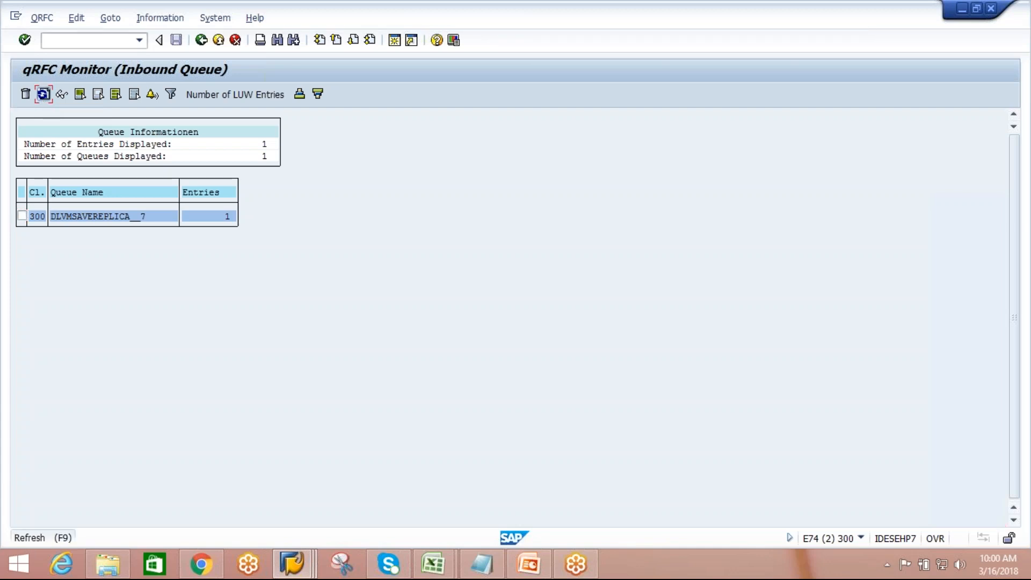
{"action": "left_click", "coordinate": [43, 96]}
{"action": "left_click", "coordinate": [42, 95]}
{"action": "left_click", "coordinate": [43, 96]}
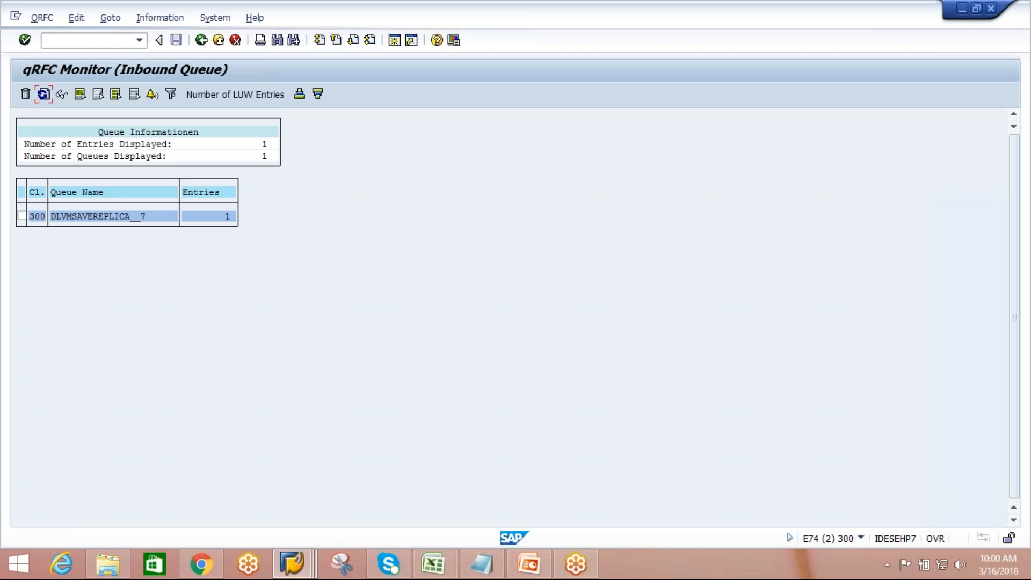
{"action": "key", "text": "alt+Tab"}
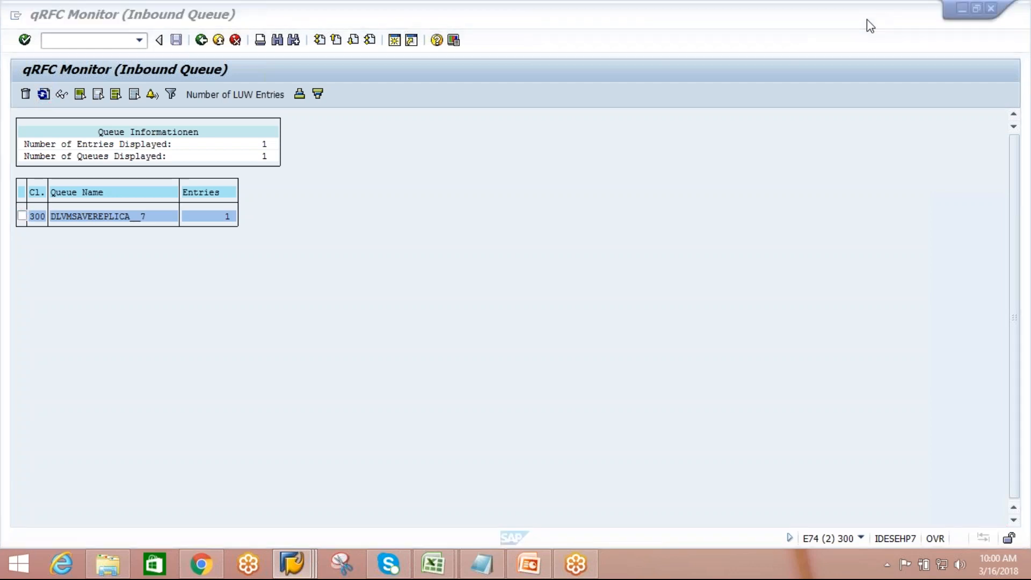
{"action": "left_click", "coordinate": [826, 314]}
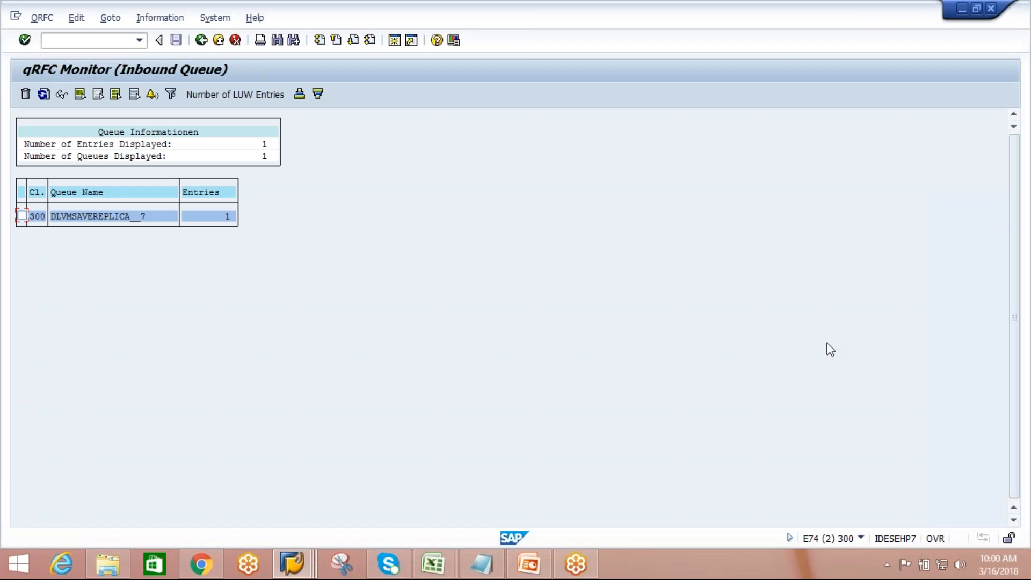